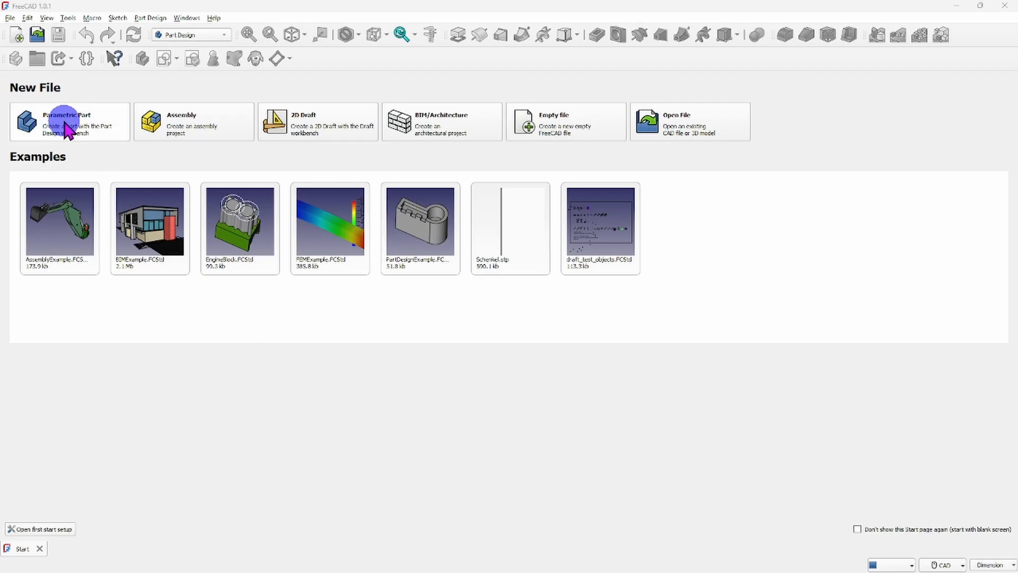
Create a new parametric part document and save it as "Traingle Clock".
{"action": "left_click", "coordinate": [65, 128]}
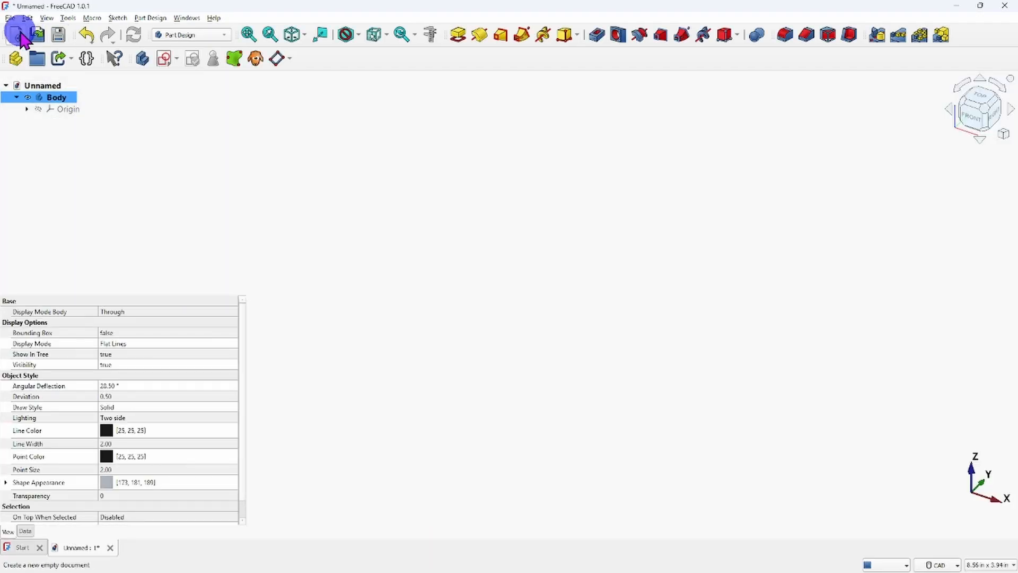
{"action": "left_click", "coordinate": [11, 18]}
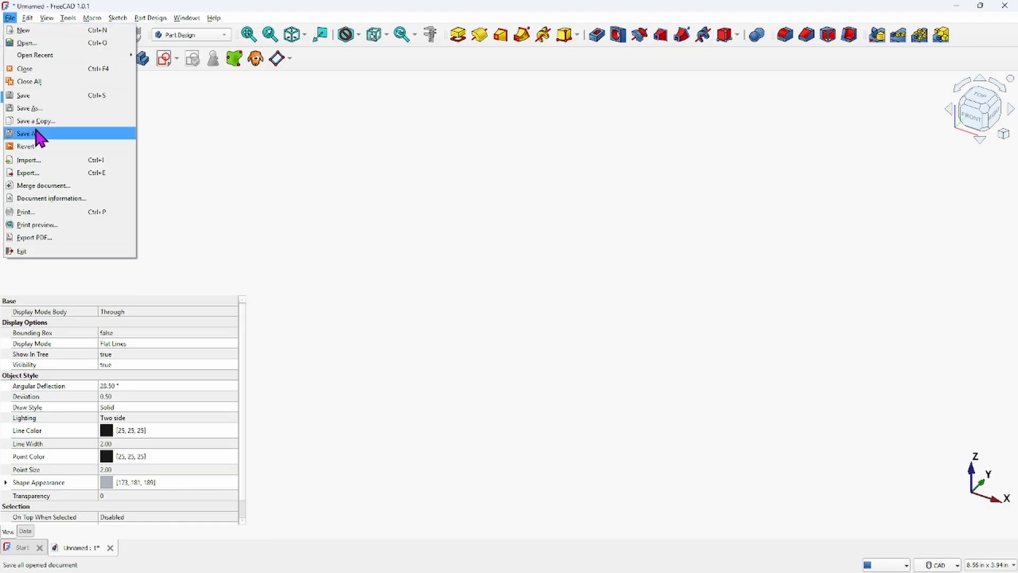
{"action": "left_click", "coordinate": [30, 97]}
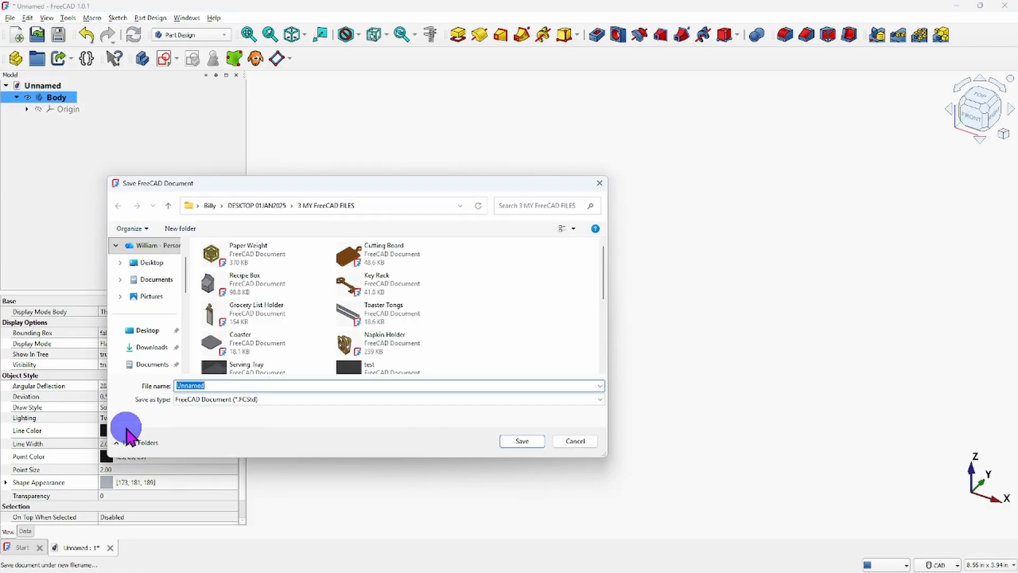
{"action": "left_click", "coordinate": [221, 384]}
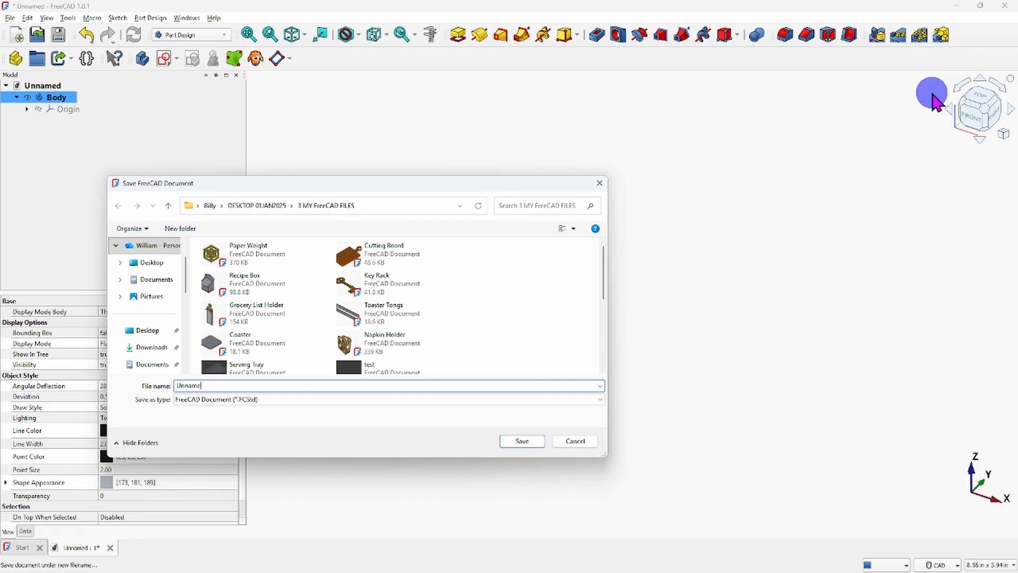
{"action": "key", "text": "BackSpace"}
{"action": "key", "text": "BackSpace"}
{"action": "key", "text": "BackSpace"}
{"action": "key", "text": "BackSpace"}
{"action": "key", "text": "BackSpace"}
{"action": "key", "text": "BackSpace"}
{"action": "type", "text": "Traingle Cloc"}
{"action": "key", "text": "Return"}
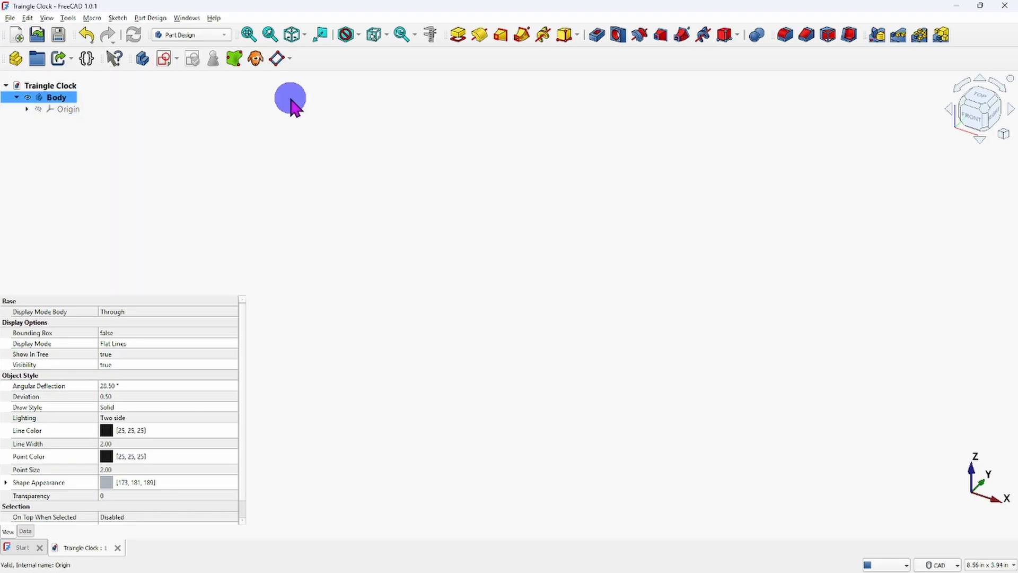
Rename the body as "Triangle Clock".
{"action": "left_click", "coordinate": [63, 97]}
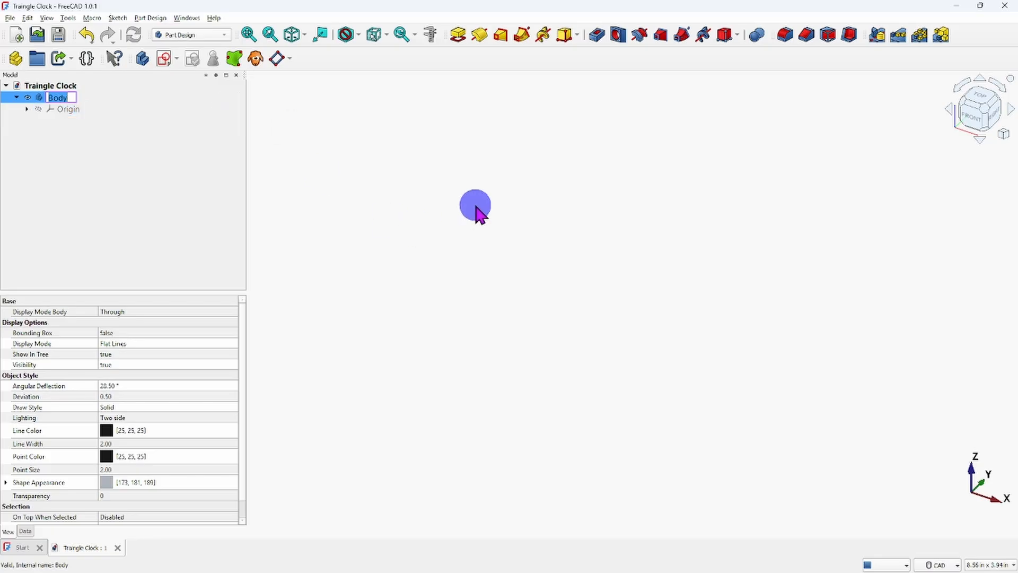
{"action": "type", "text": "Tra"}
{"action": "key", "text": "BackSpace"}
{"action": "type", "text": "a"}
{"action": "type", "text": "ngle Cl"}
{"action": "type", "text": "ock"}
{"action": "key", "text": "Return"}
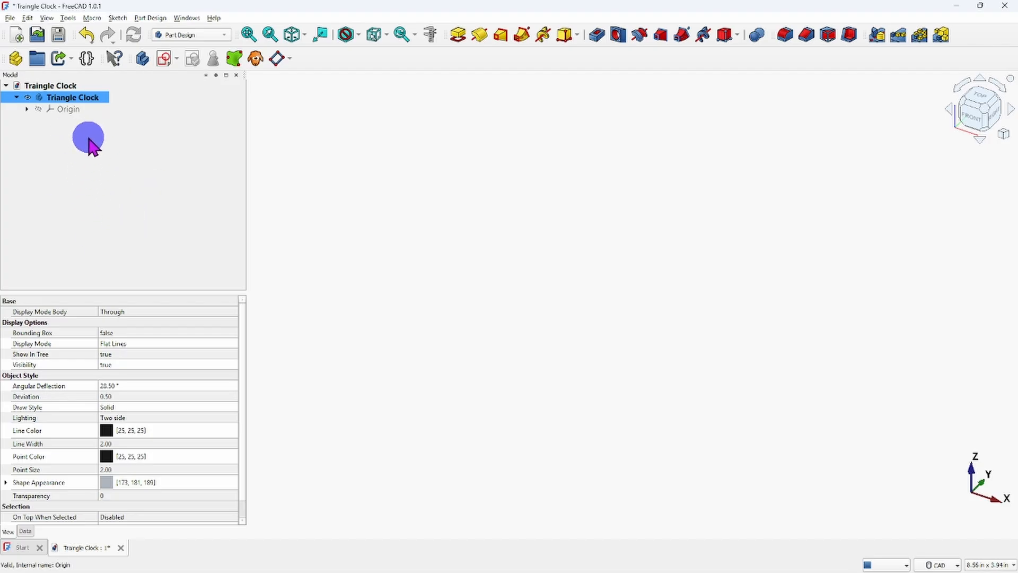
Start a new sketch on the XZ-plane in the Triangle Clock body.
{"action": "left_click", "coordinate": [97, 109], "text": "ctrl"}
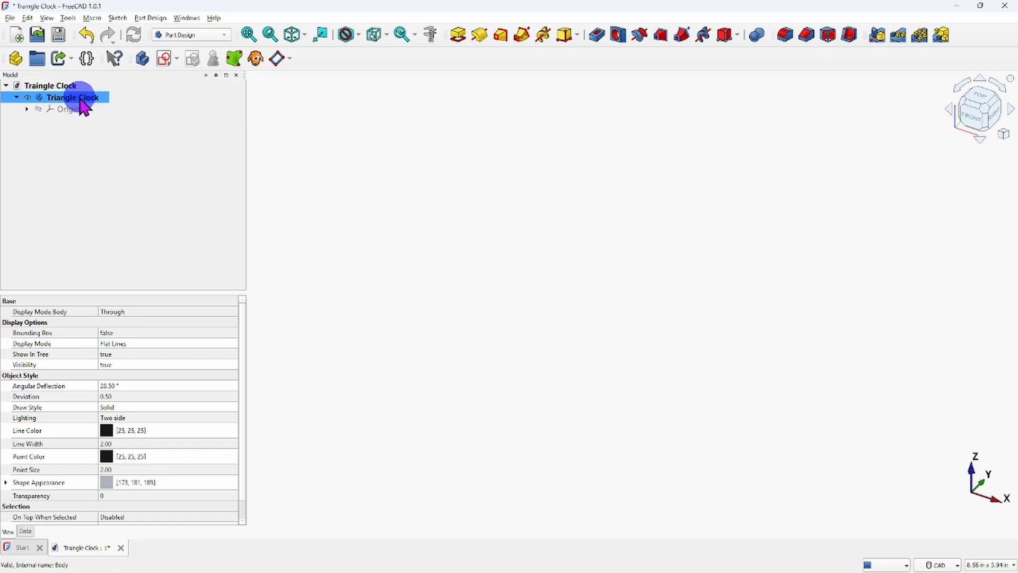
{"action": "left_click", "coordinate": [166, 58]}
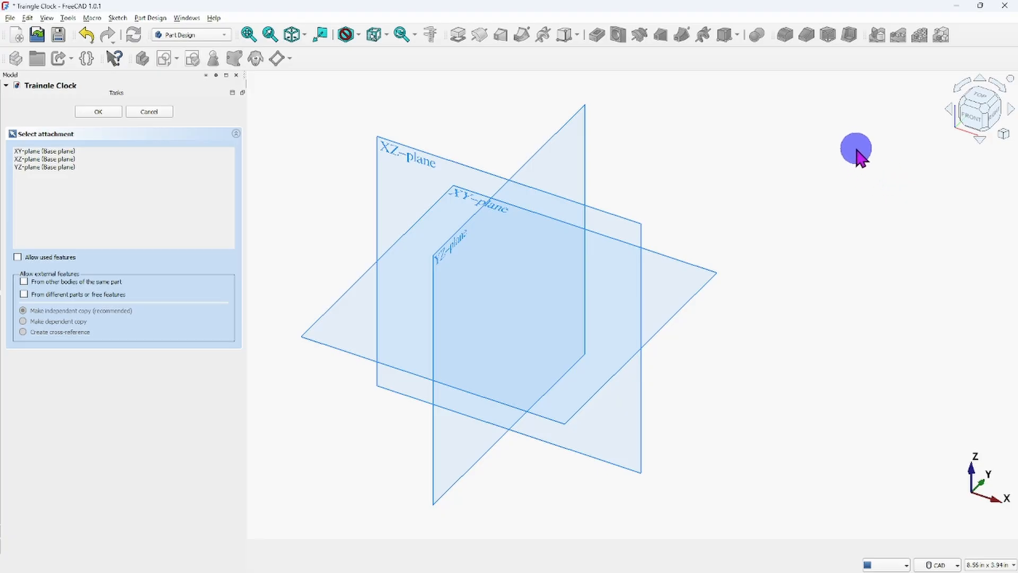
{"action": "left_click", "coordinate": [400, 148]}
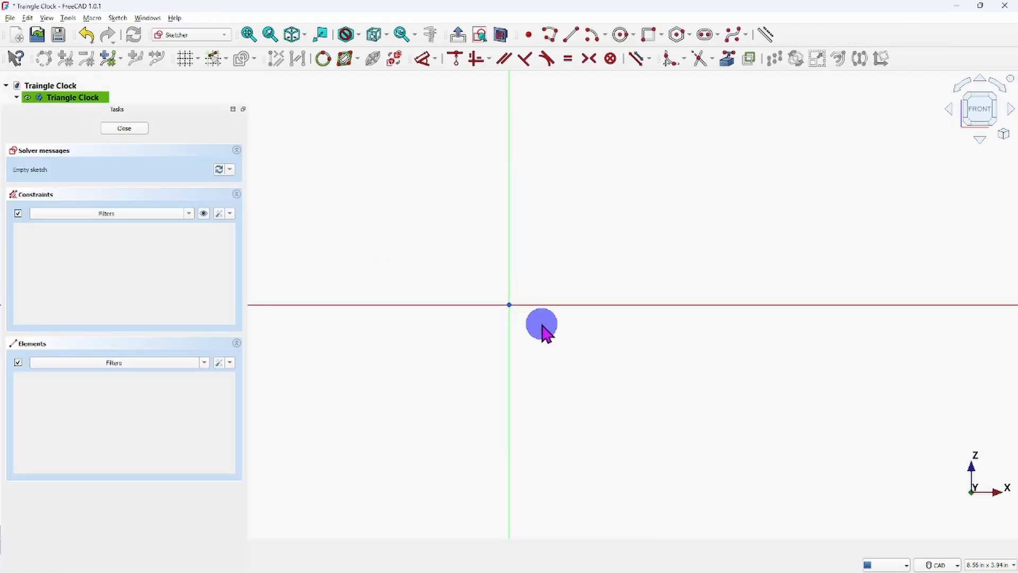
Sketch an equilateral triangle centred on the origin, with its top corner on the vertical axis about 4.92 in above the centre.
{"action": "scroll", "coordinate": [519, 301], "scroll_direction": "down", "scroll_amount": 6}
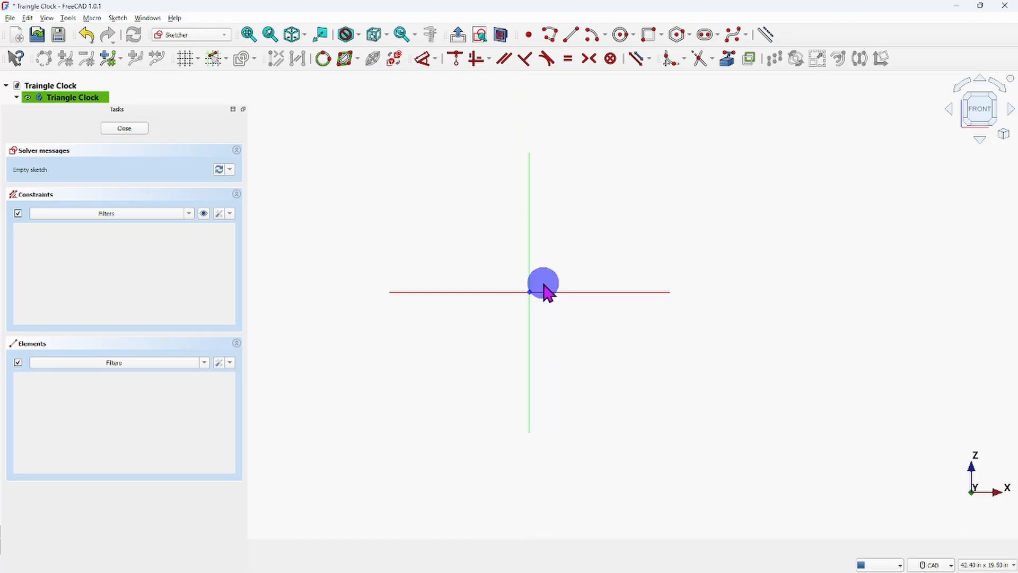
{"action": "scroll", "coordinate": [511, 277], "scroll_direction": "up", "scroll_amount": 3}
{"action": "middle_click_drag", "start_coordinate": [511, 276], "coordinate": [507, 285]}
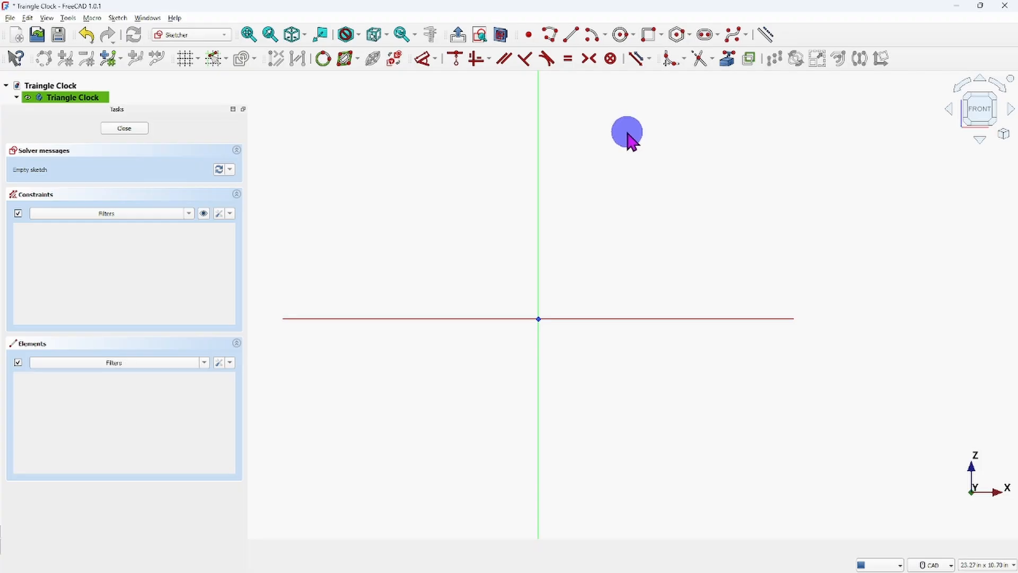
{"action": "left_click", "coordinate": [661, 36]}
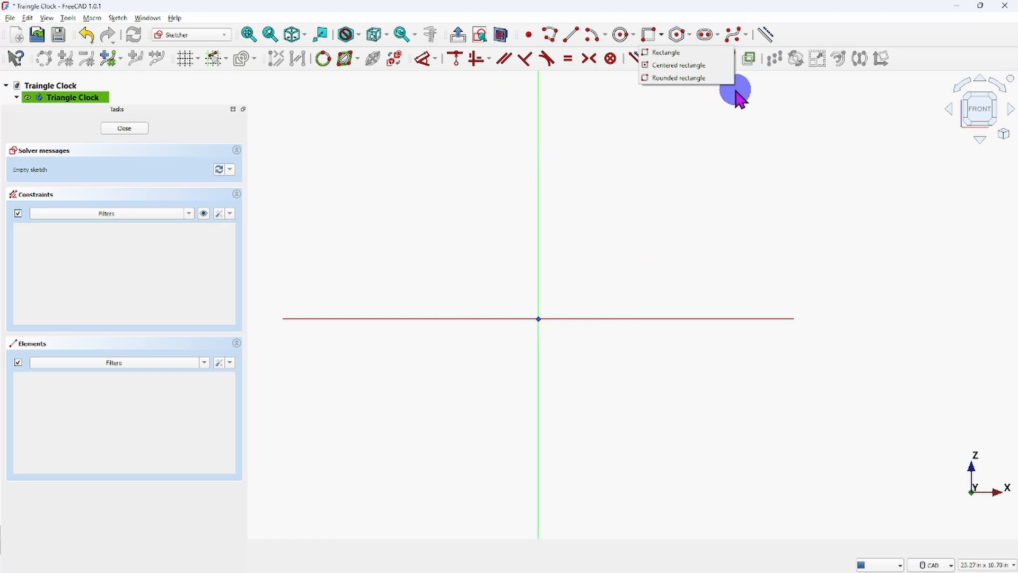
{"action": "left_click", "coordinate": [690, 36]}
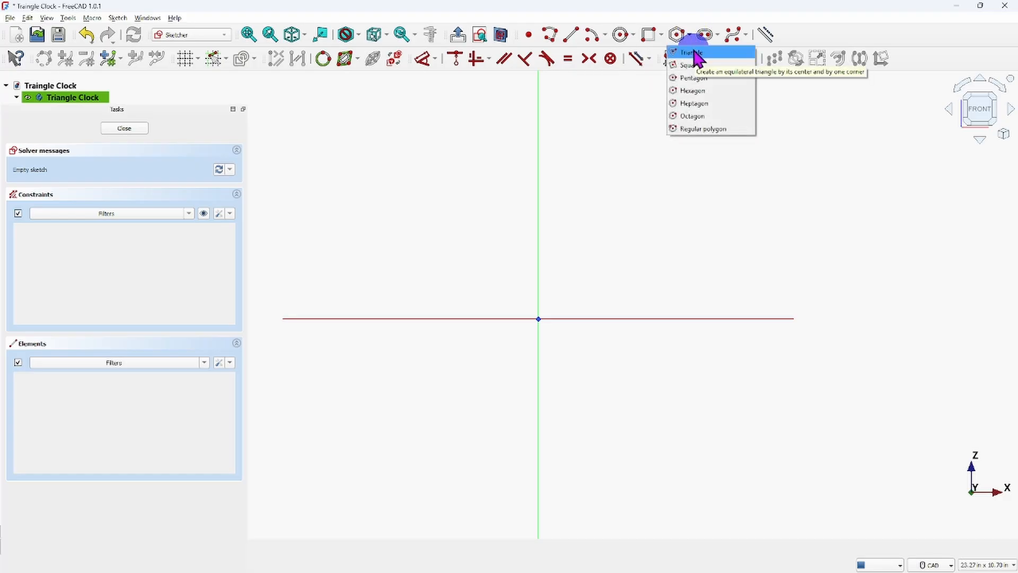
{"action": "left_click", "coordinate": [693, 52]}
{"action": "left_click", "coordinate": [142, 166]}
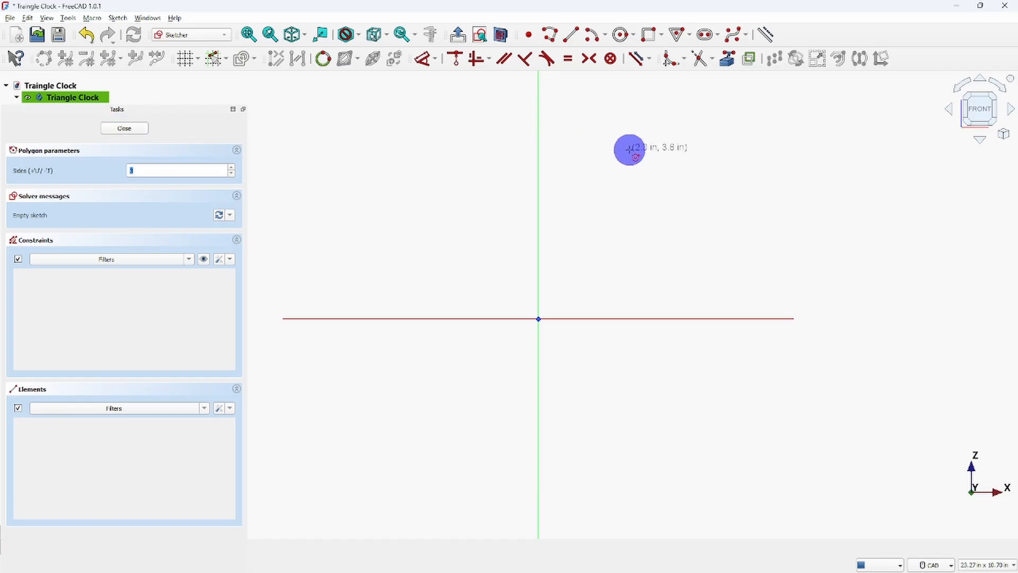
{"action": "left_click", "coordinate": [689, 35]}
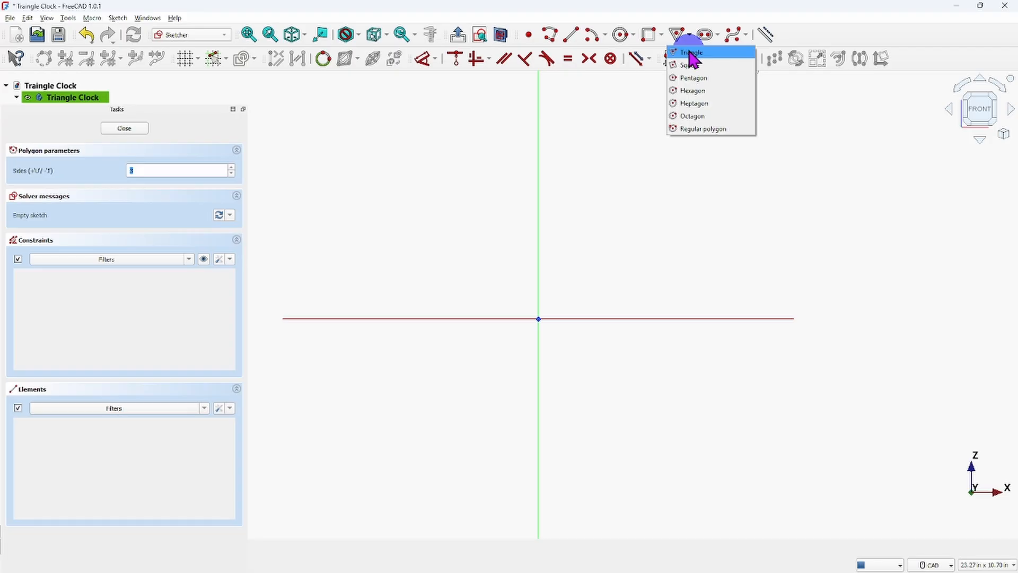
{"action": "left_click", "coordinate": [691, 53]}
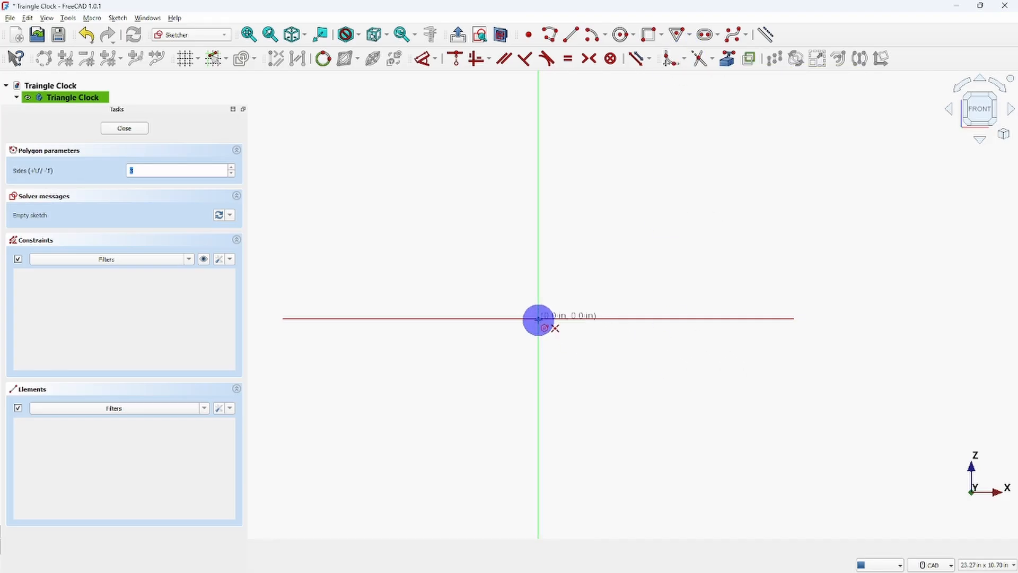
{"action": "left_click", "coordinate": [538, 319]}
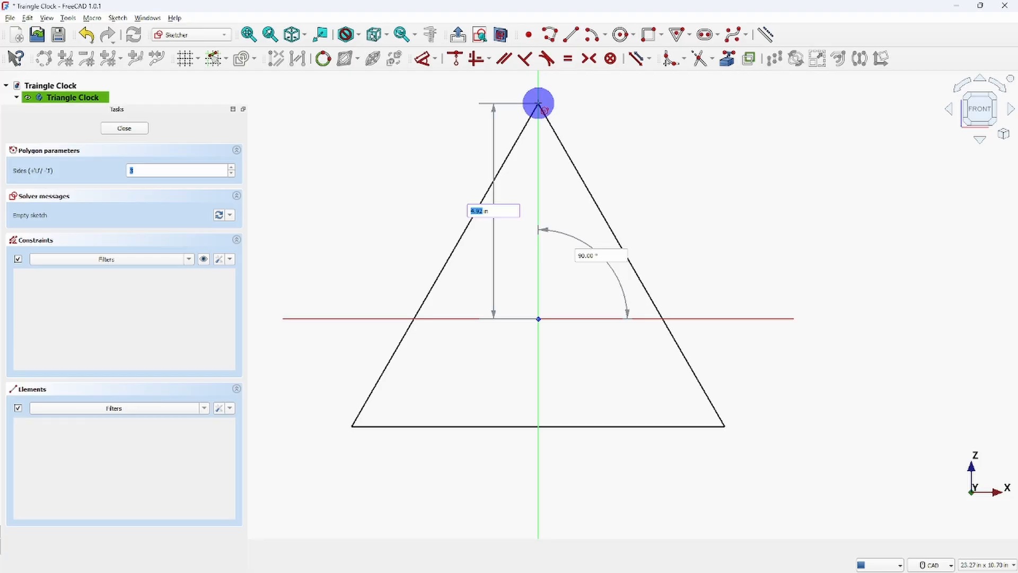
{"action": "left_click", "coordinate": [538, 103]}
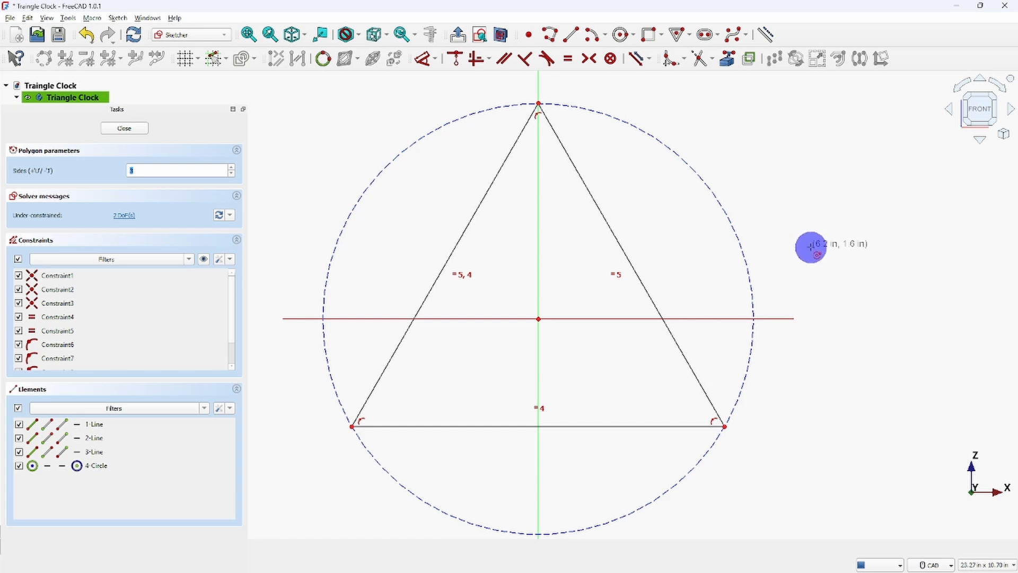
{"action": "right_click", "coordinate": [802, 208]}
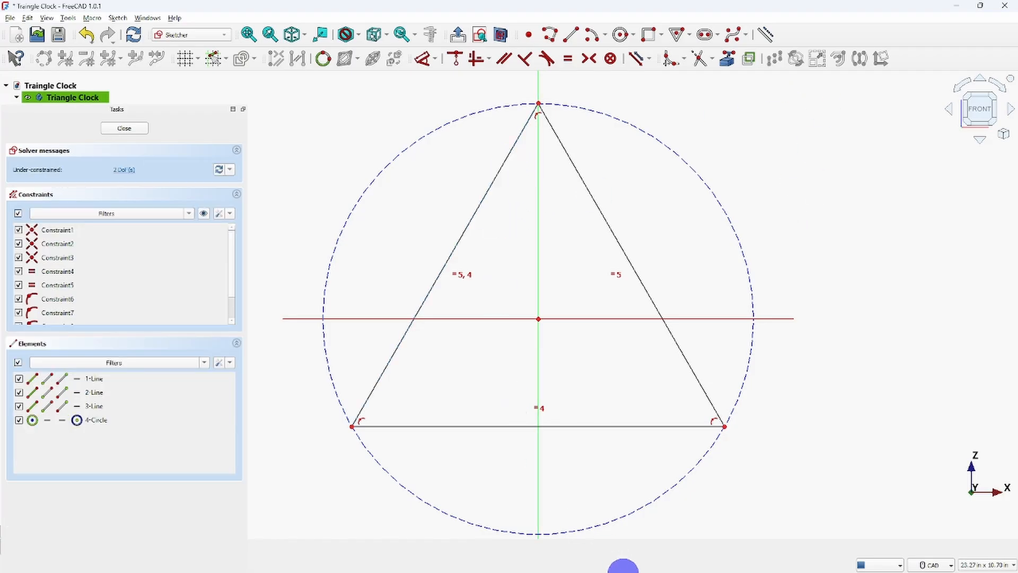
Switch to the reference image Screenshot 2025-10-10 161746.jpg, examine the clock's front-view dimensions, and return to the FreeCAD sketch.
{"action": "left_click", "coordinate": [805, 529]}
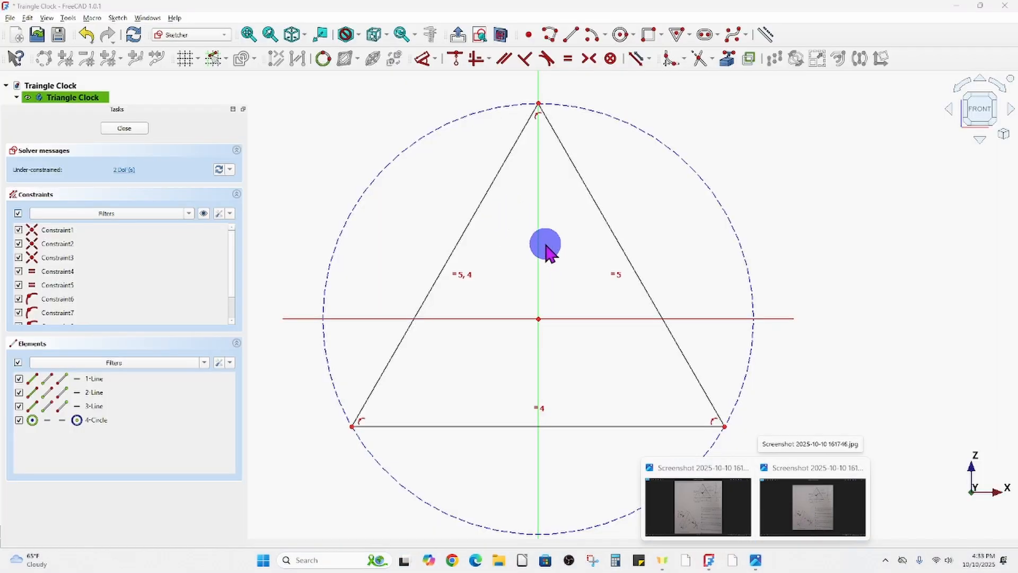
{"action": "left_click", "coordinate": [820, 498]}
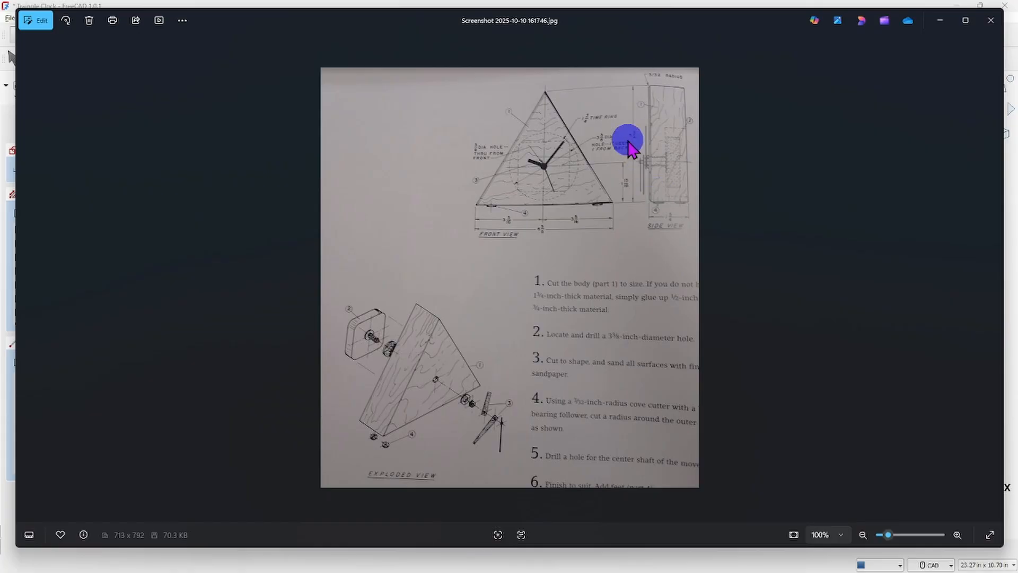
{"action": "scroll", "coordinate": [643, 106], "scroll_direction": "up", "scroll_amount": 5}
{"action": "left_click_drag", "start_coordinate": [742, 125], "coordinate": [608, 245]}
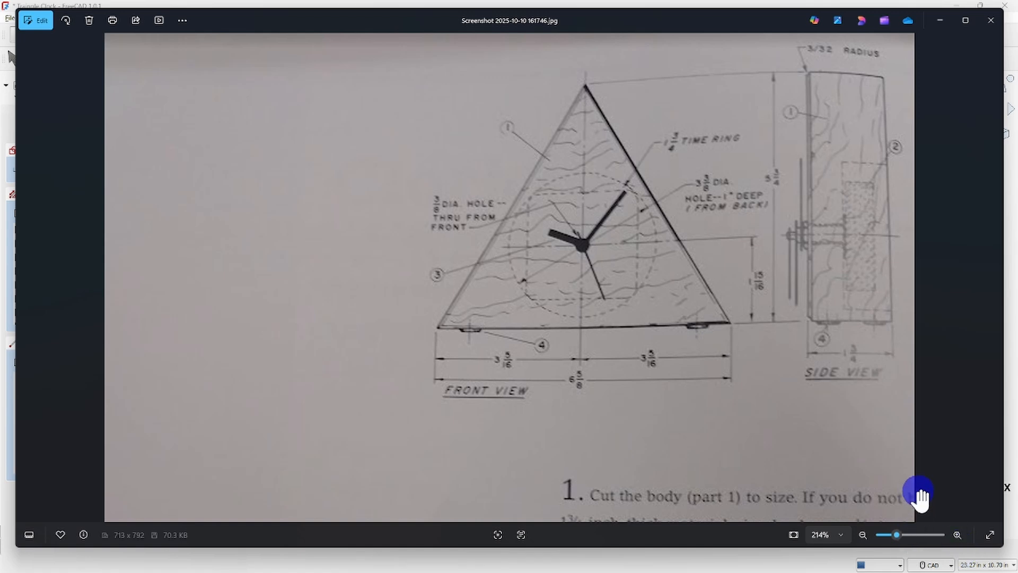
{"action": "mouse_move", "coordinate": [928, 570]}
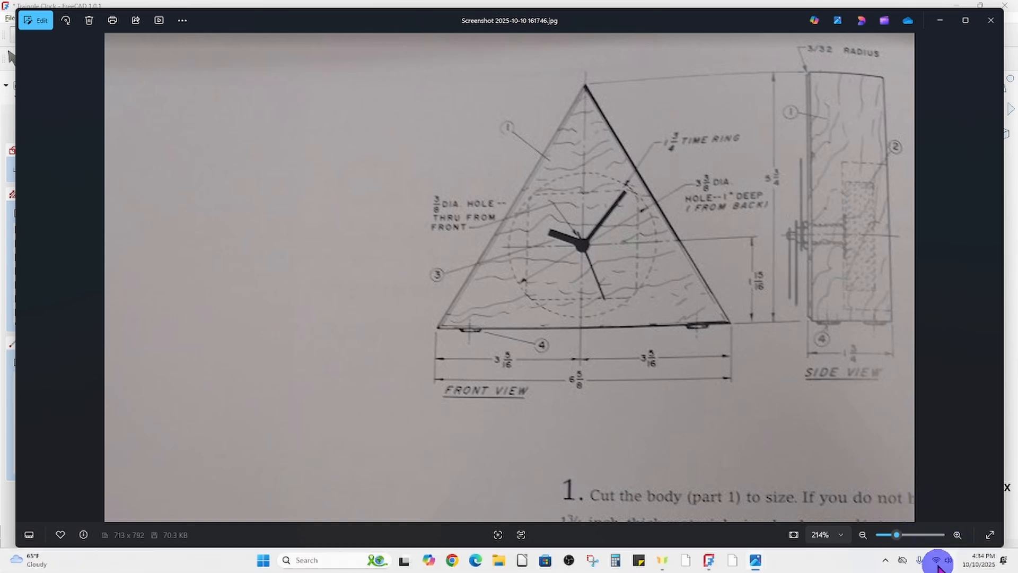
{"action": "mouse_move", "coordinate": [710, 560]}
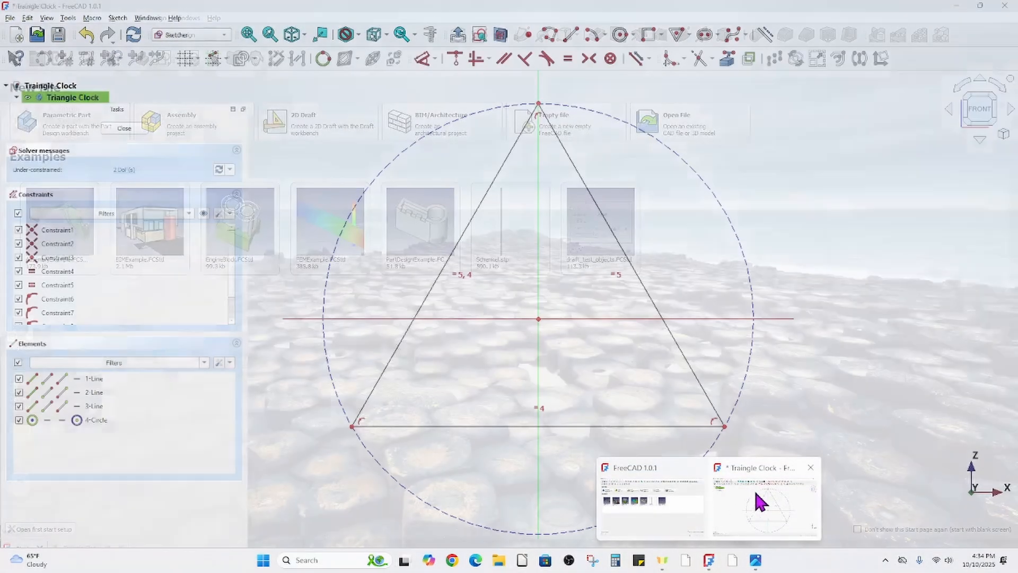
{"action": "left_click", "coordinate": [757, 501]}
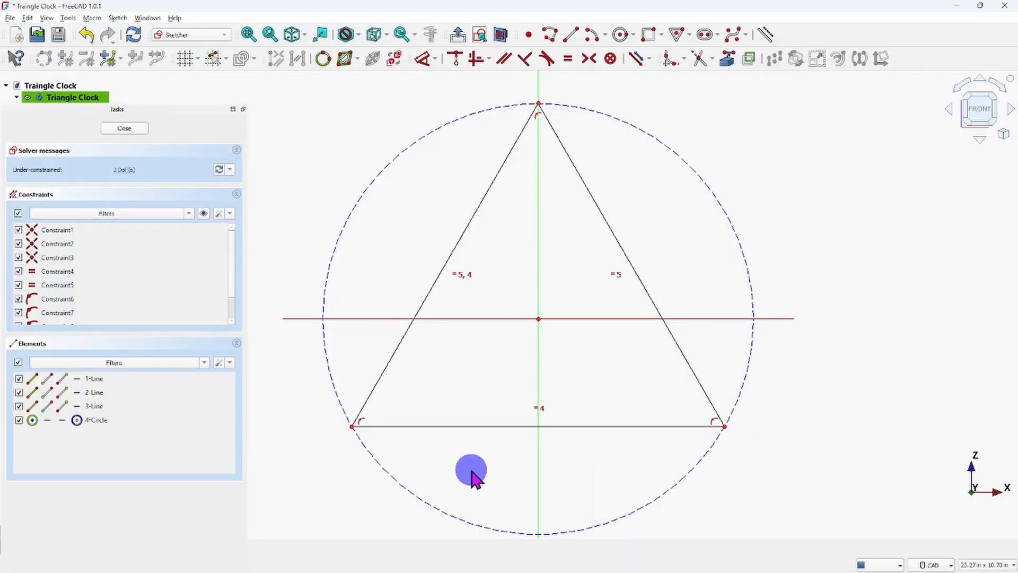
Dimension the horizontal length of the triangle's base and set it to 6.825 in.
{"action": "left_click", "coordinate": [477, 428]}
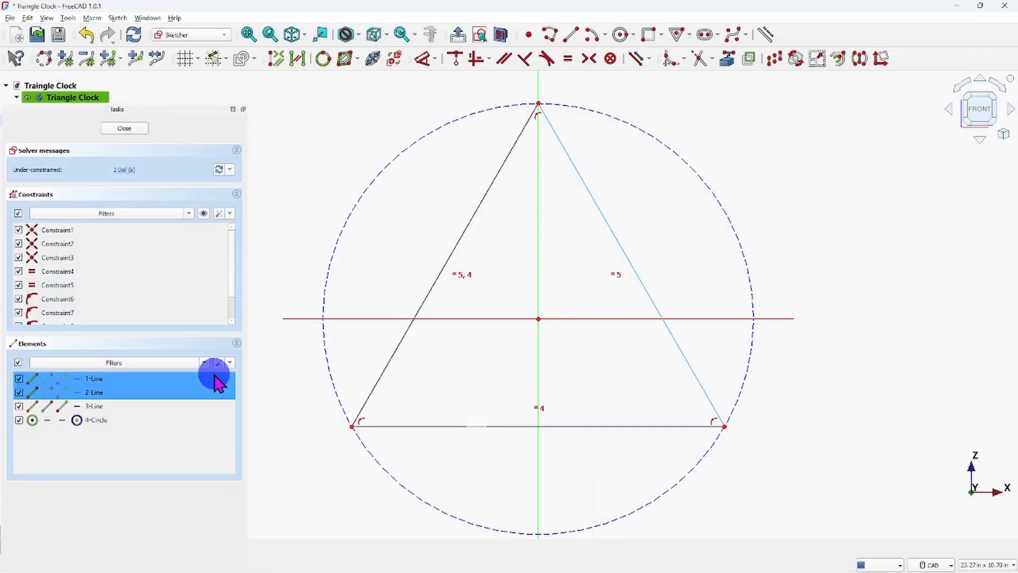
{"action": "left_click", "coordinate": [423, 63]}
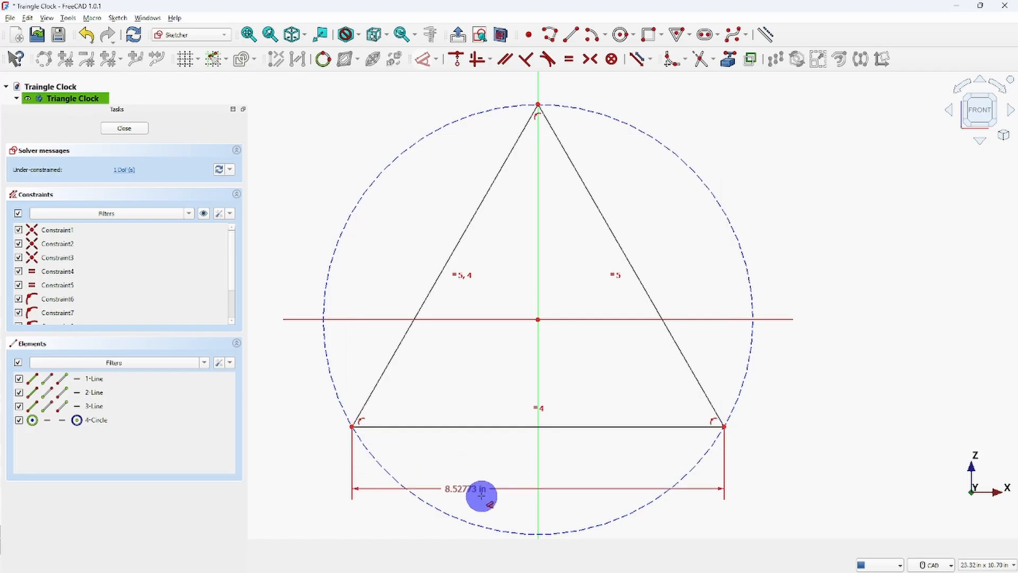
{"action": "left_click", "coordinate": [509, 485]}
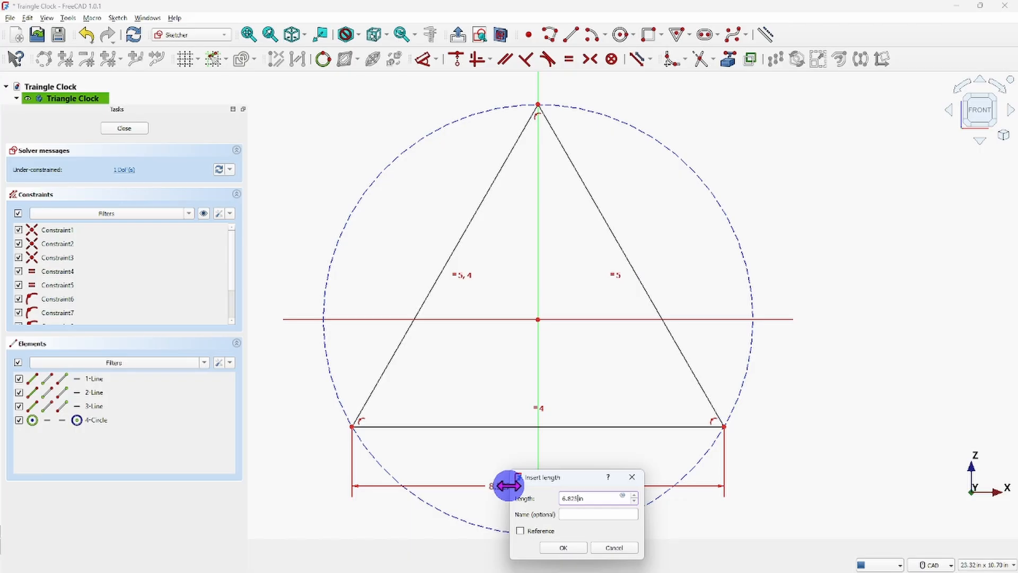
{"action": "key", "text": "Return"}
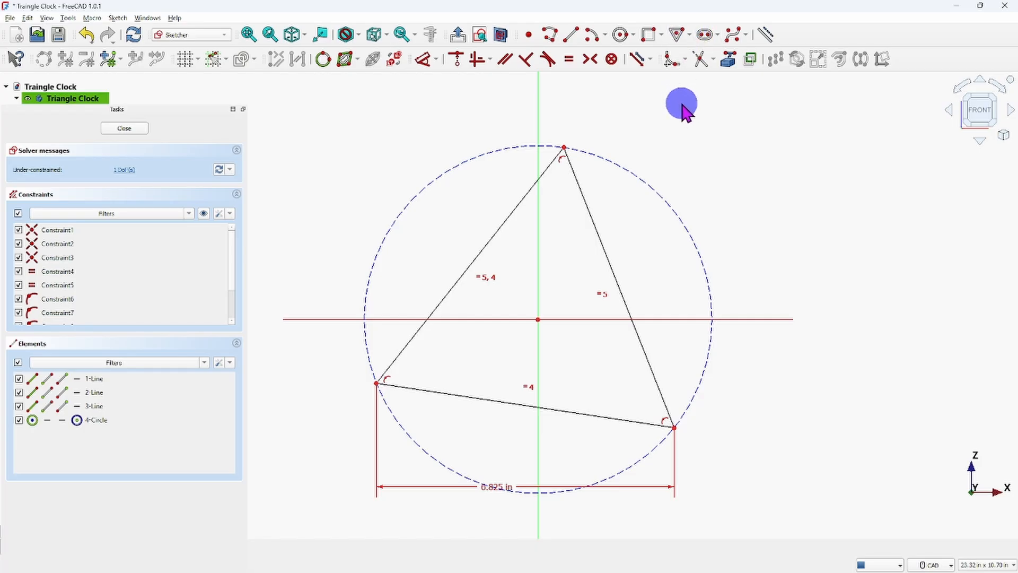
Constrain the triangle's base line to be horizontal.
{"action": "left_click", "coordinate": [590, 417]}
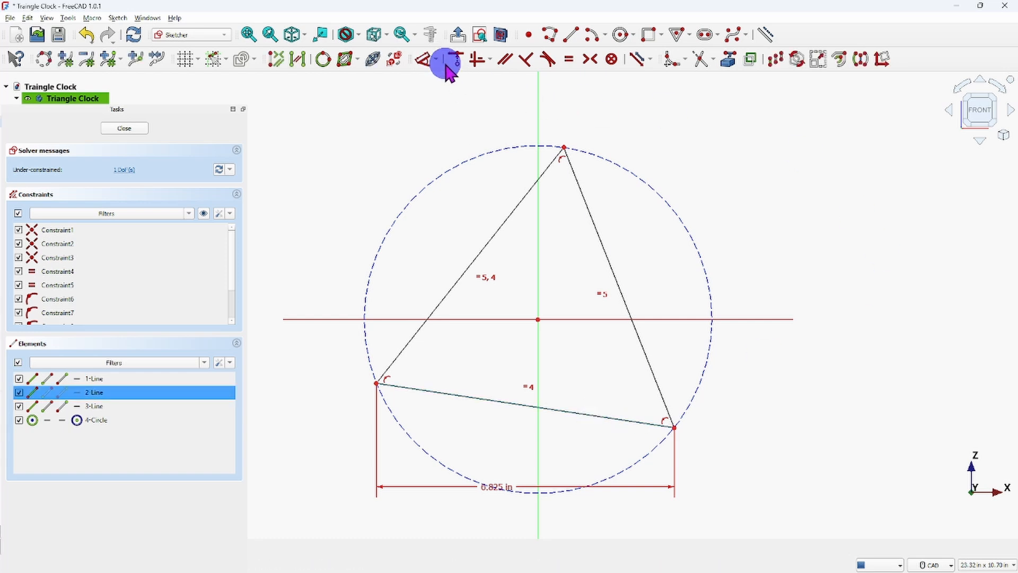
{"action": "left_click", "coordinate": [490, 60]}
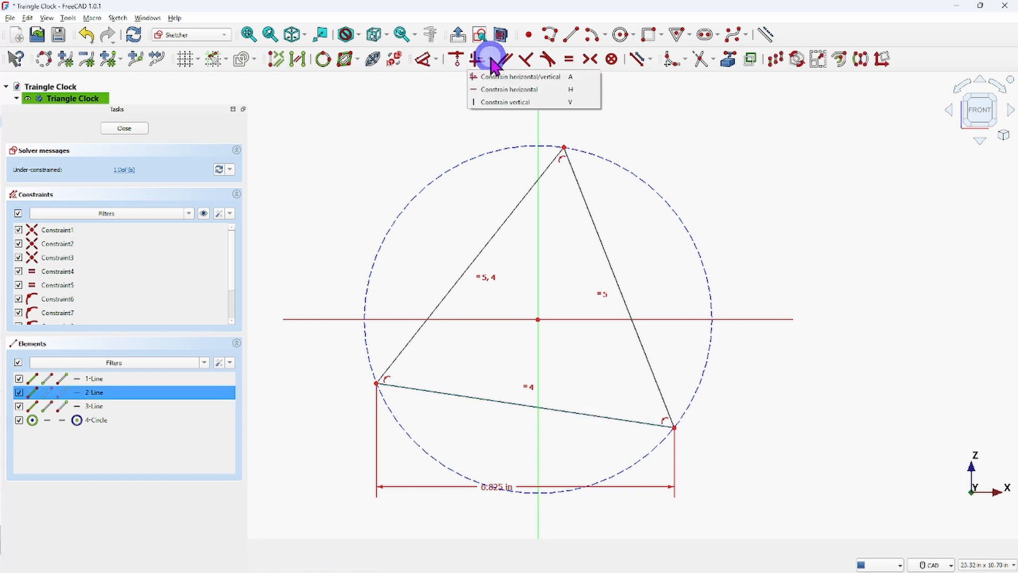
{"action": "left_click", "coordinate": [493, 90]}
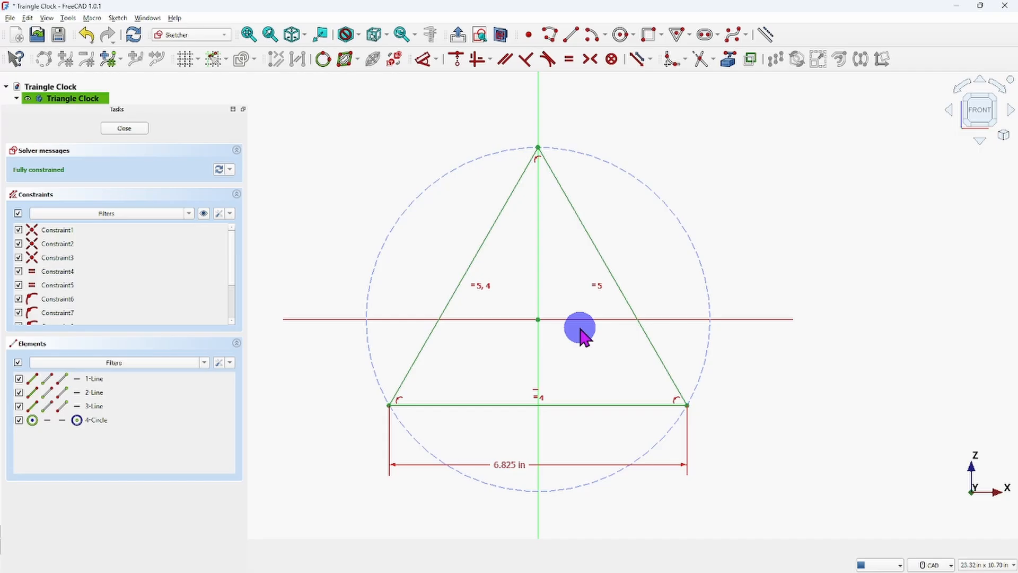
Delete the two equal-length constraints between the triangle's sides.
{"action": "left_click", "coordinate": [597, 286]}
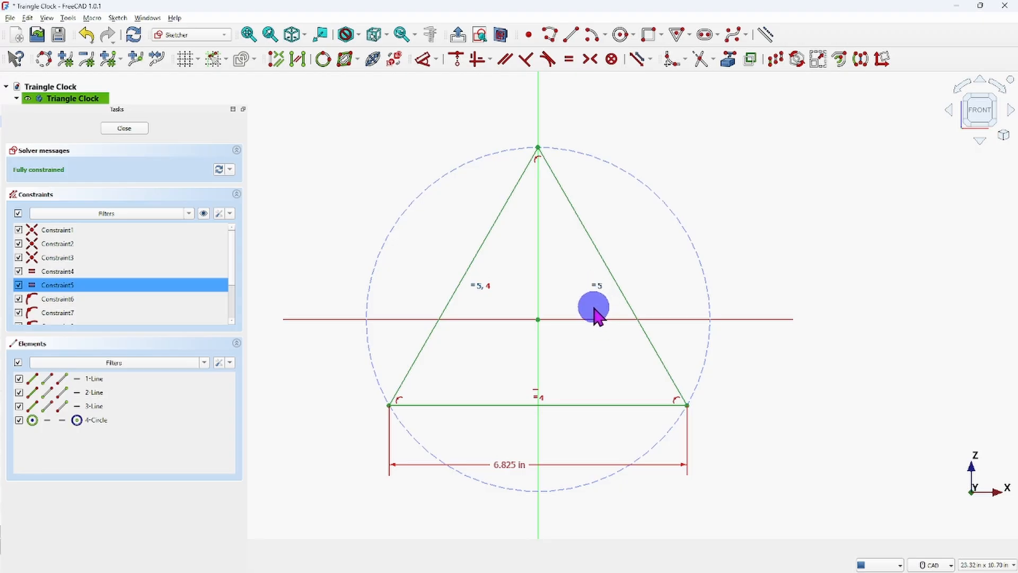
{"action": "key", "text": "Delete"}
{"action": "left_click", "coordinate": [479, 287]}
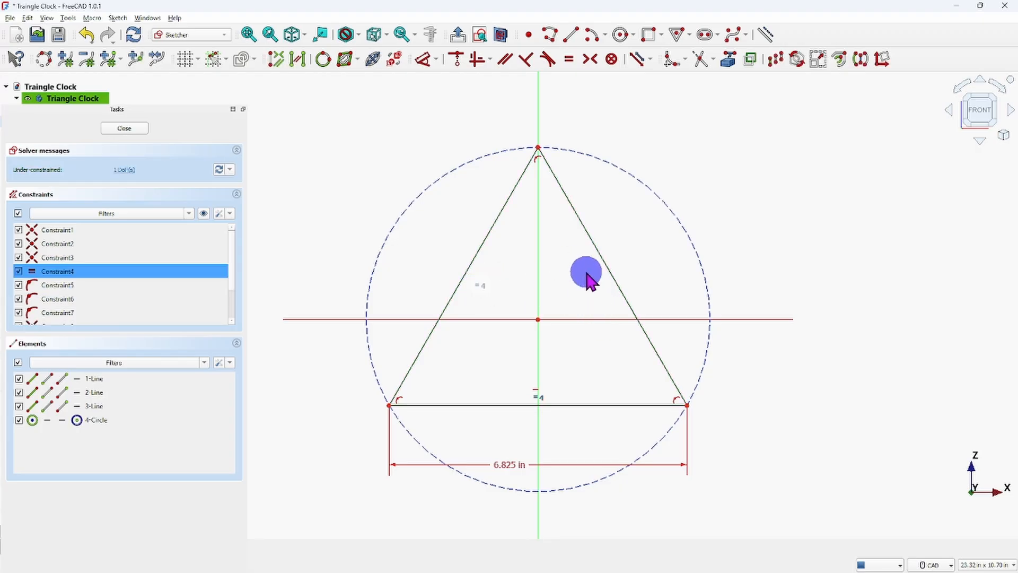
{"action": "key", "text": "Delete"}
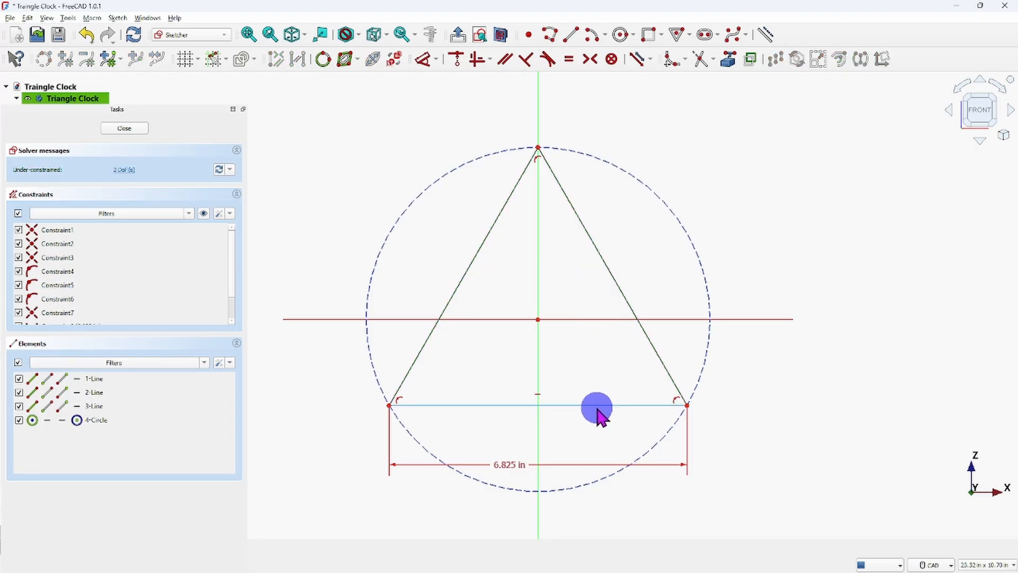
{"action": "left_click", "coordinate": [765, 344]}
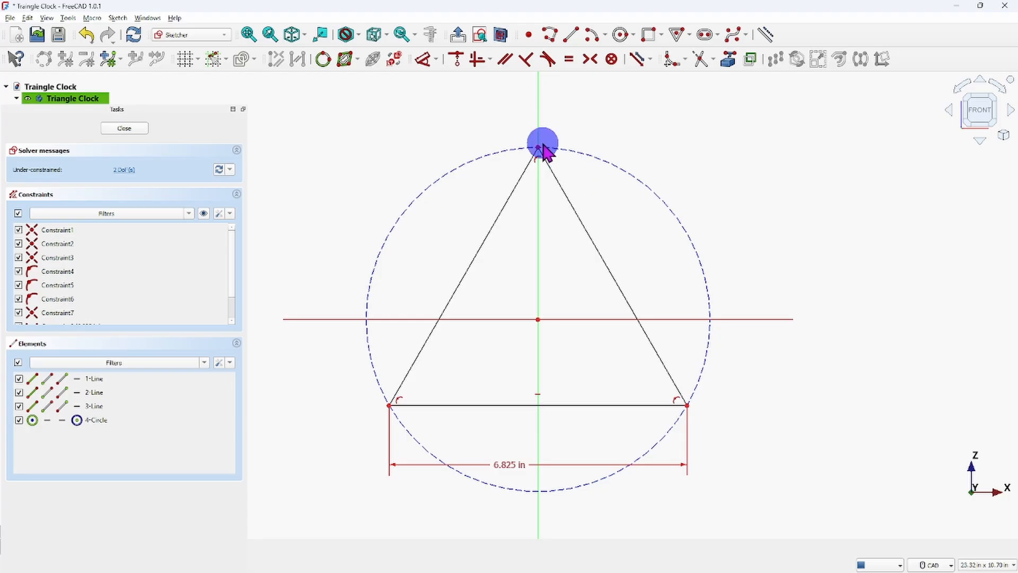
Pull the triangle's top corner up along the vertical axis until the triangle is about 6.95 in high.
{"action": "mouse_move", "coordinate": [539, 150]}
{"action": "left_mouse_down"}
{"action": "mouse_move", "coordinate": [535, 104]}
{"action": "mouse_move", "coordinate": [543, 182]}
{"action": "mouse_move", "coordinate": [538, 131]}
{"action": "left_mouse_up"}
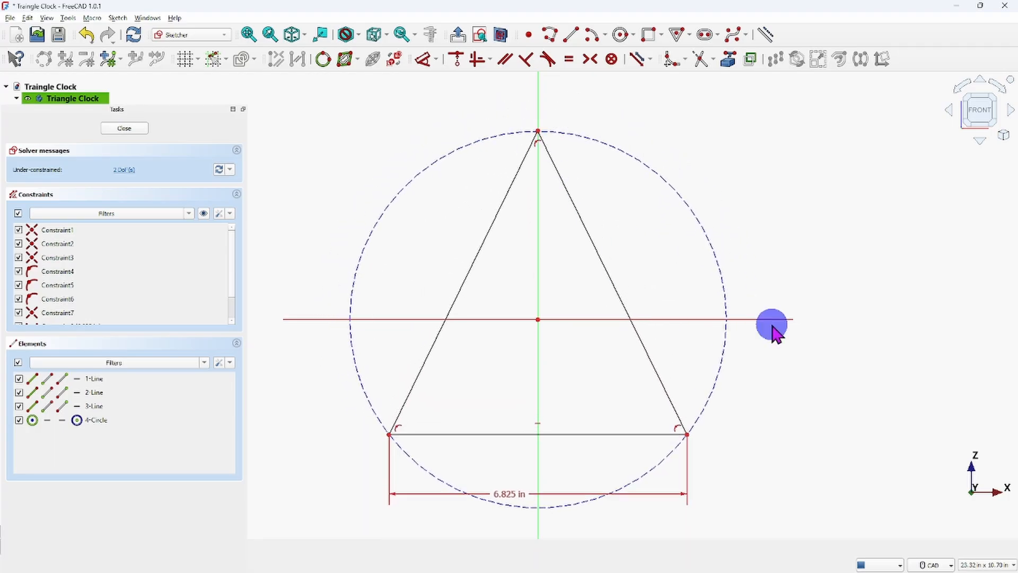
{"action": "right_click", "coordinate": [835, 434]}
{"action": "left_click", "coordinate": [826, 450]}
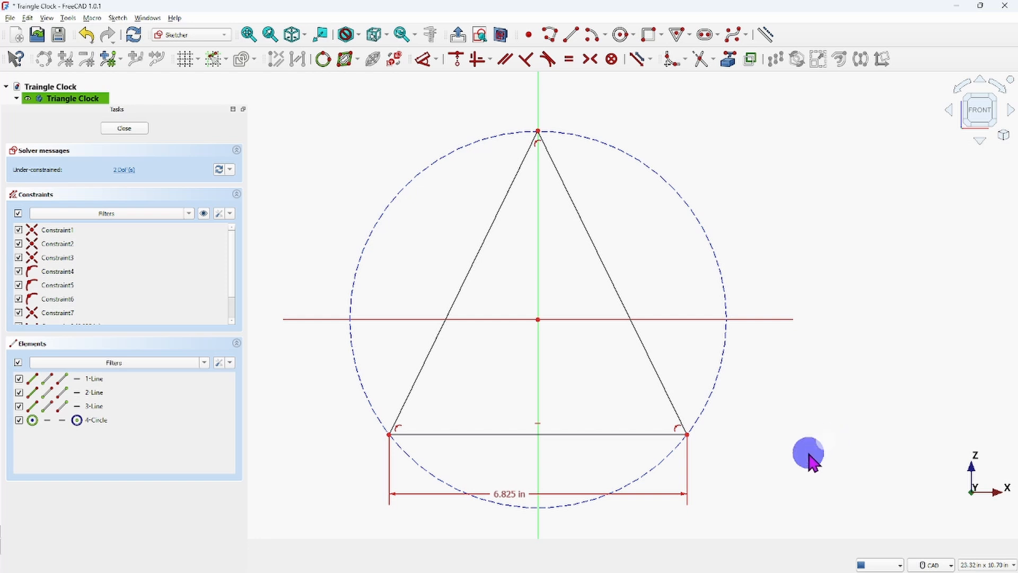
Switch to the reference image Screenshot 2025-10-10 161746.jpg, examine the triangle's overall height, and return to the FreeCAD sketch.
{"action": "mouse_move", "coordinate": [755, 562]}
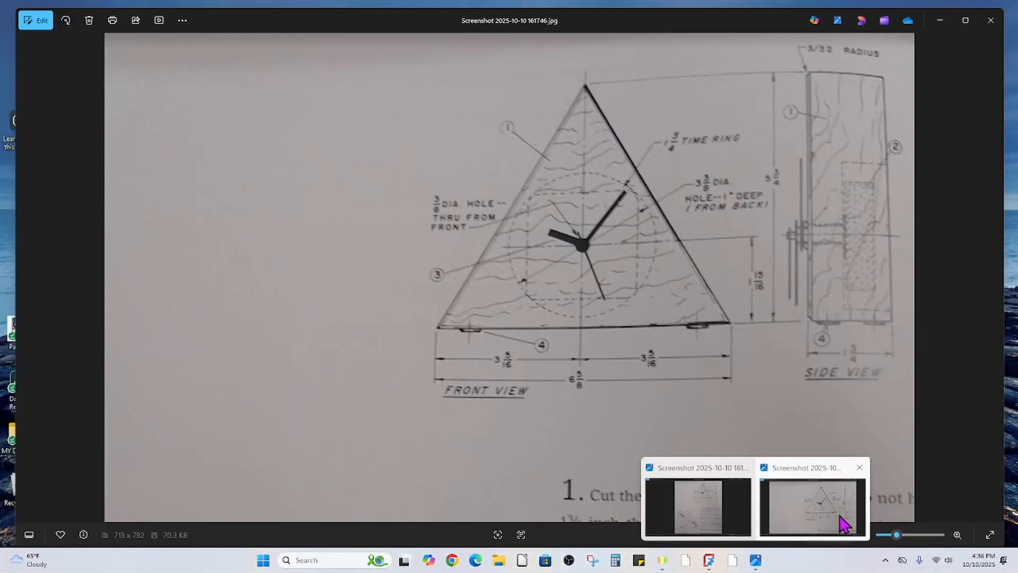
{"action": "left_click", "coordinate": [841, 515]}
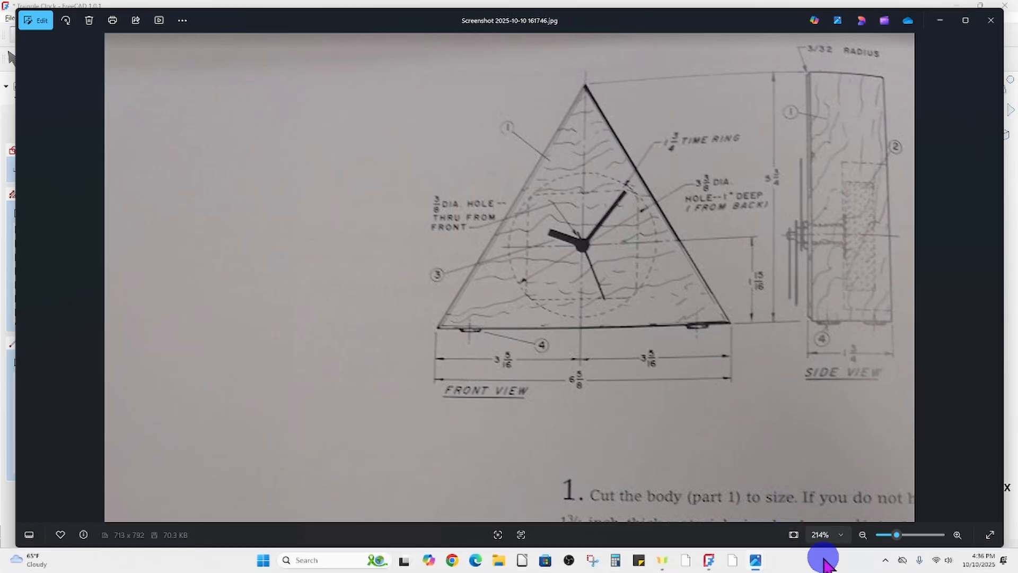
{"action": "mouse_move", "coordinate": [710, 559]}
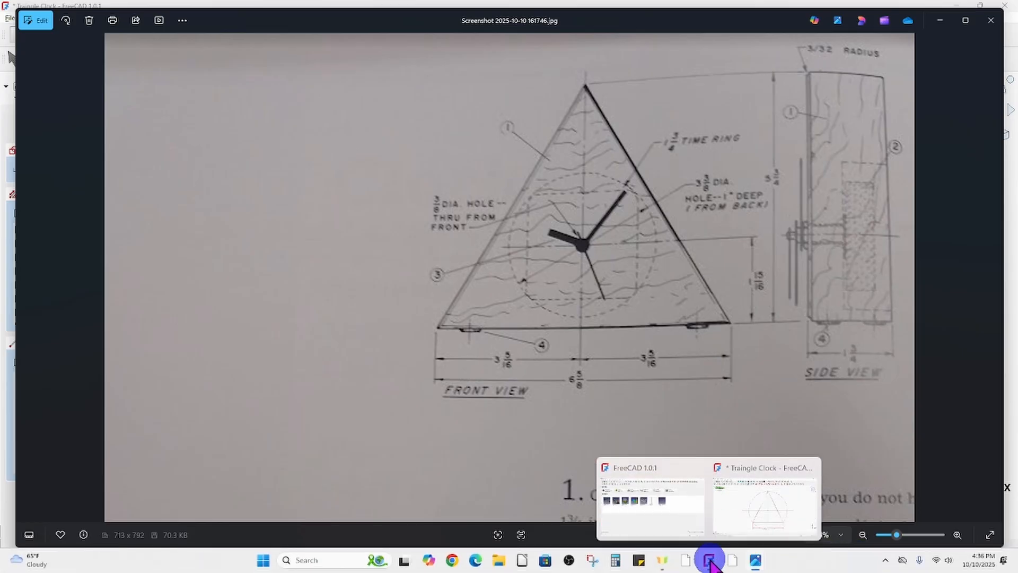
{"action": "left_click", "coordinate": [734, 536]}
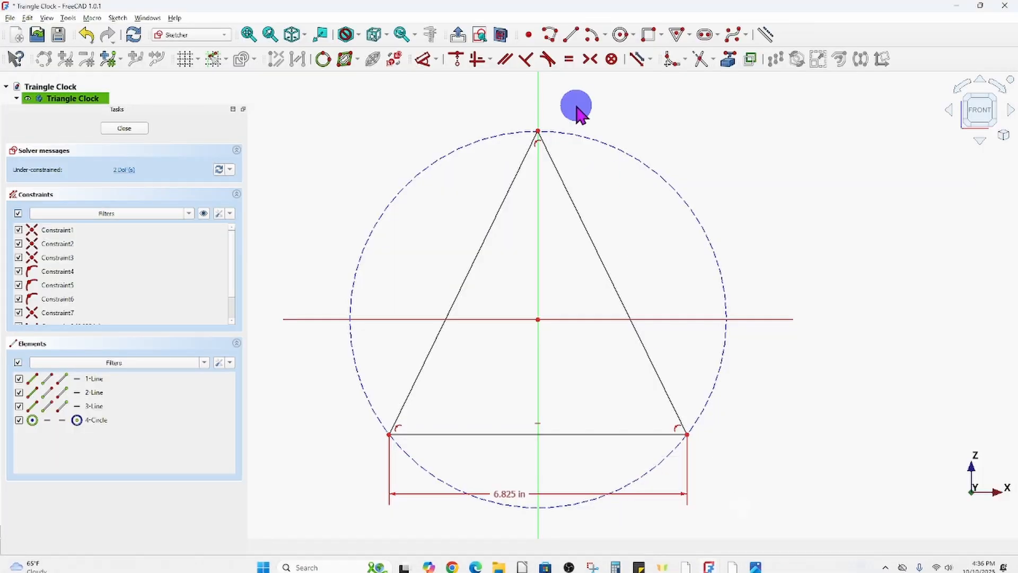
Dimension the vertical distance between the triangle's top corner and its lower right corner, and set it to 5.75 in.
{"action": "left_click", "coordinate": [687, 434]}
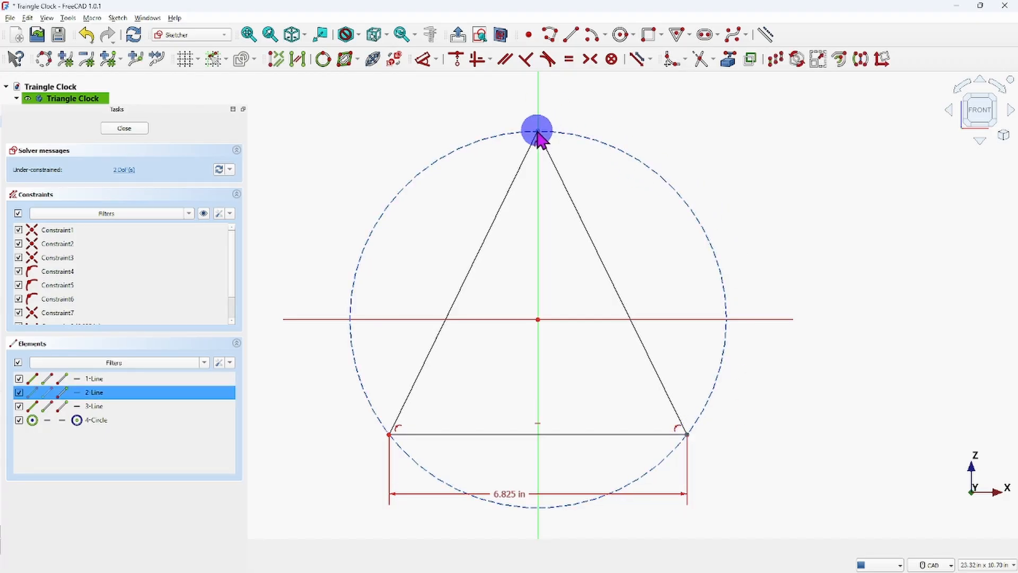
{"action": "left_click", "coordinate": [541, 133]}
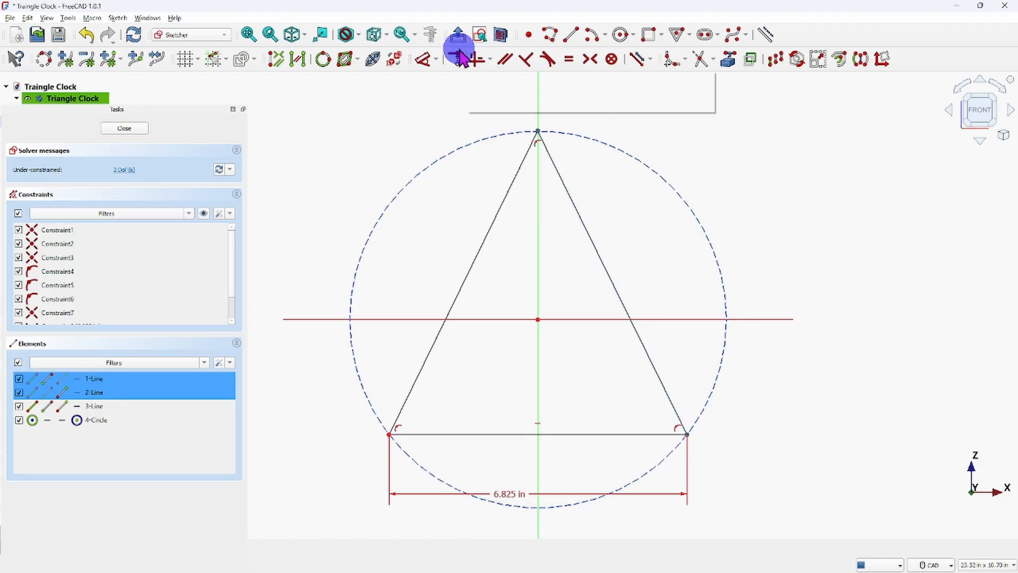
{"action": "left_click", "coordinate": [422, 59]}
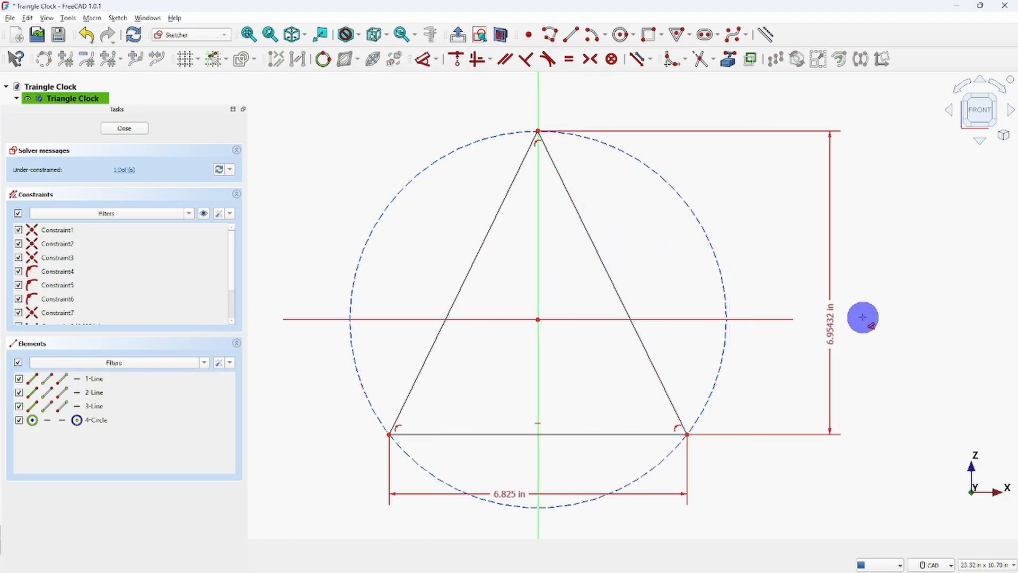
{"action": "left_click", "coordinate": [829, 307]}
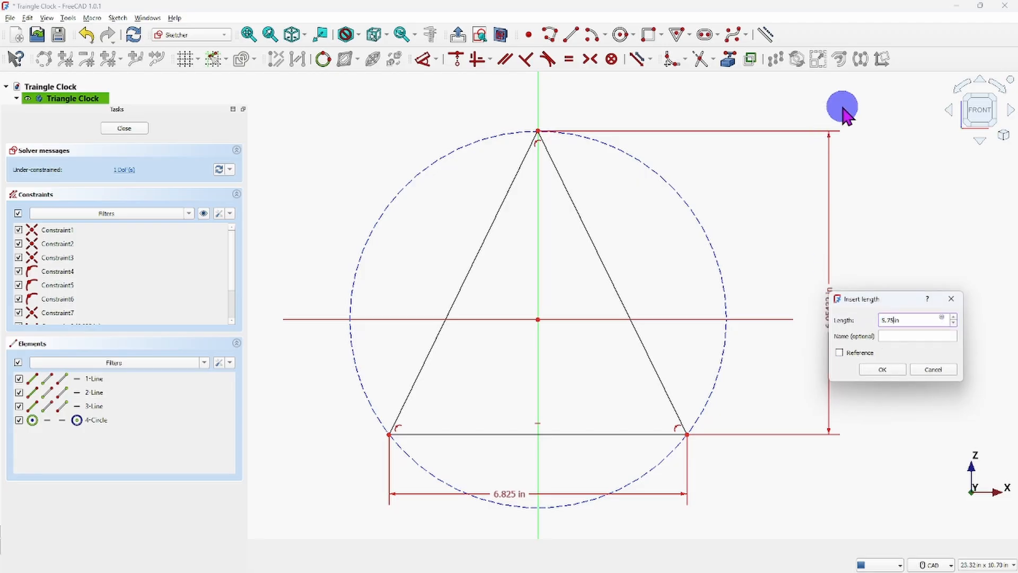
{"action": "type", "text": "5.75"}
{"action": "key", "text": "Return"}
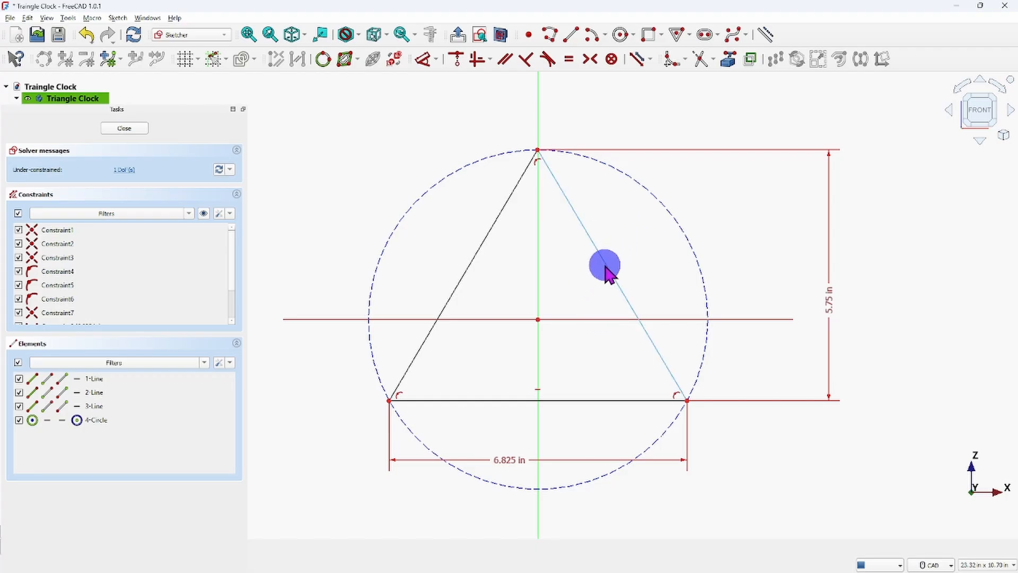
Apply a vertical constraint between the construction circle's centre and the triangle's top corner.
{"action": "left_click_drag", "start_coordinate": [606, 270], "coordinate": [582, 256]}
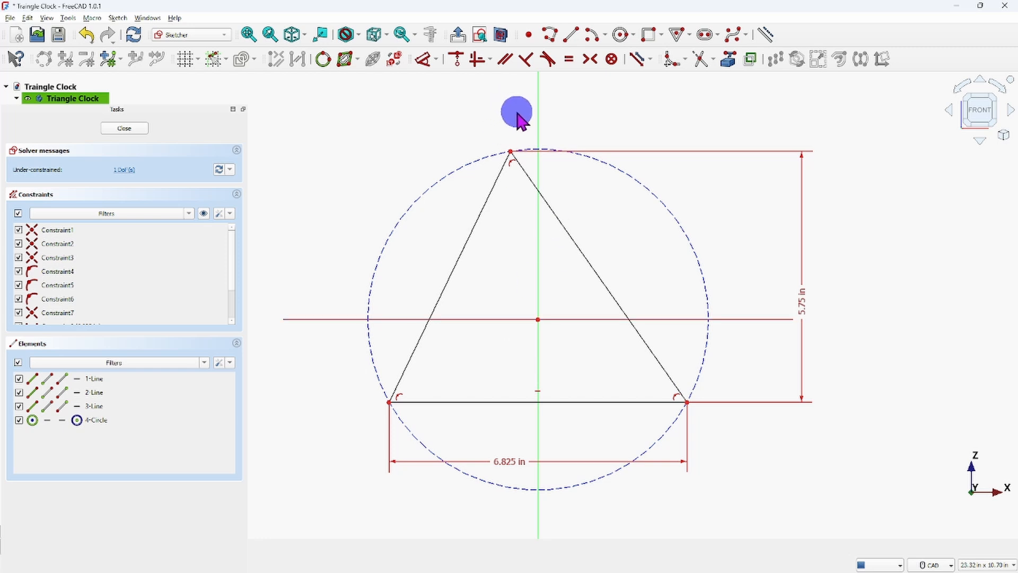
{"action": "left_click", "coordinate": [539, 319]}
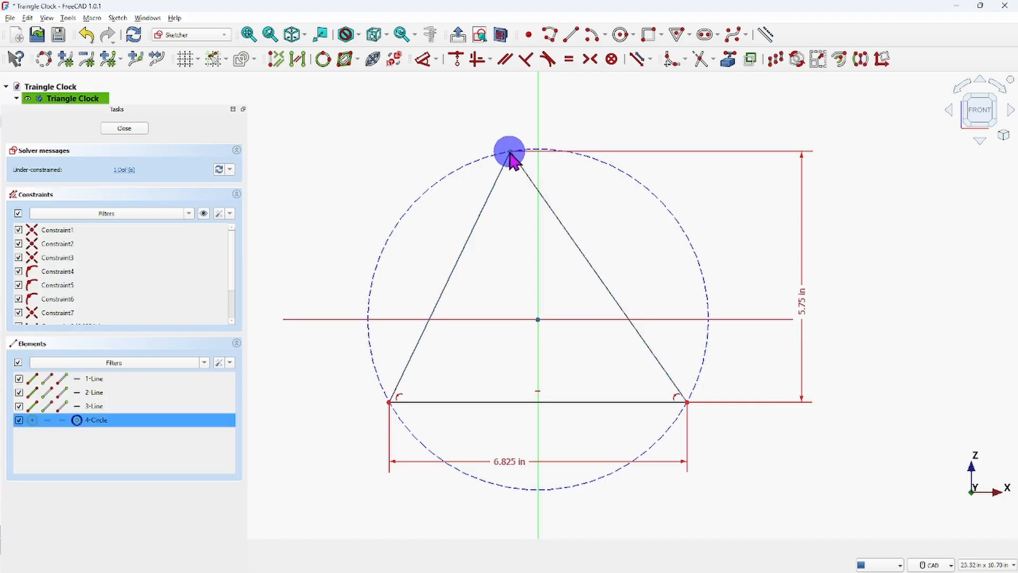
{"action": "left_click", "coordinate": [509, 154]}
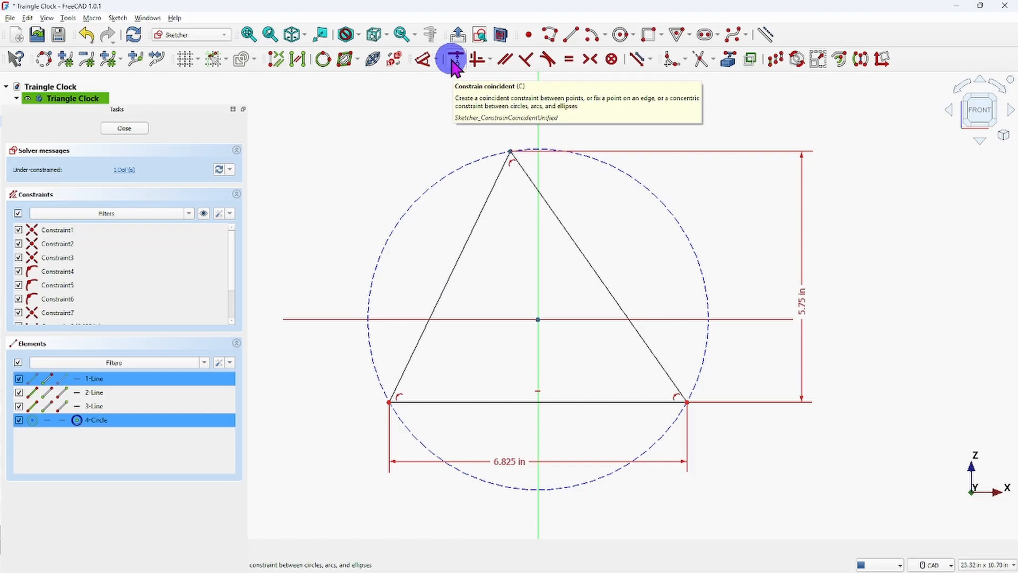
{"action": "left_click", "coordinate": [491, 58]}
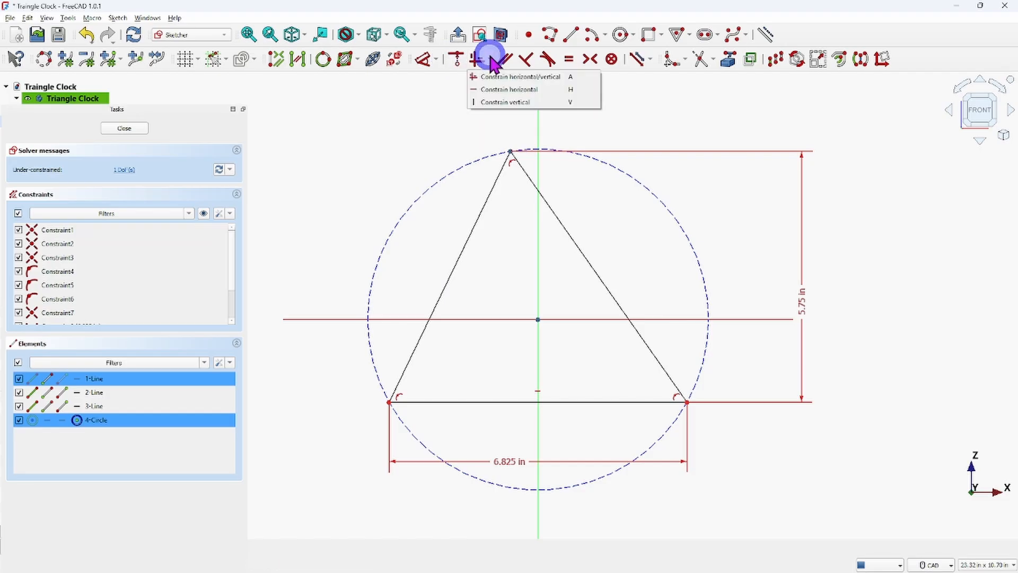
{"action": "left_click", "coordinate": [502, 102]}
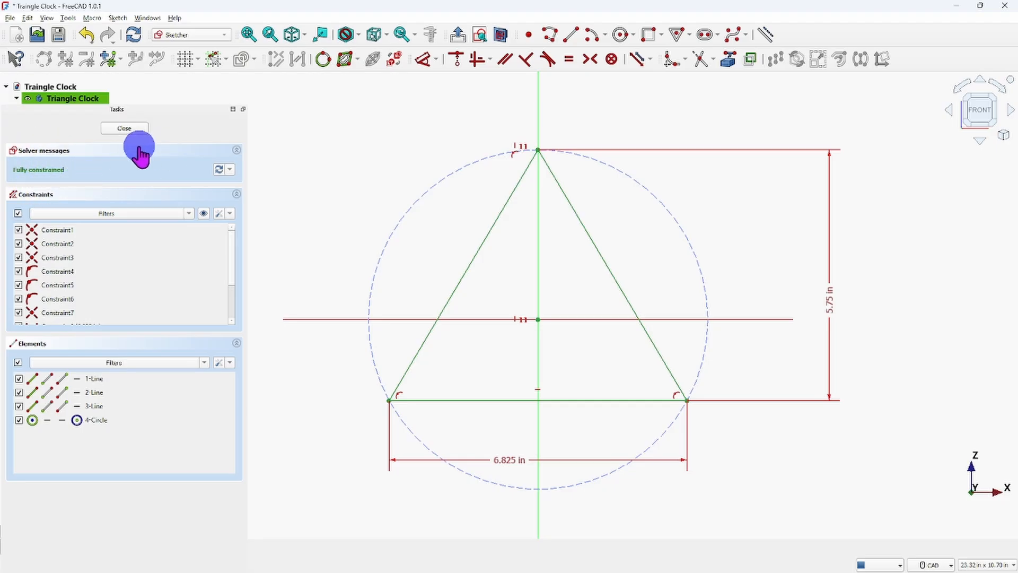
Finish the triangle sketch and start a Pad from it.
{"action": "left_click", "coordinate": [125, 128]}
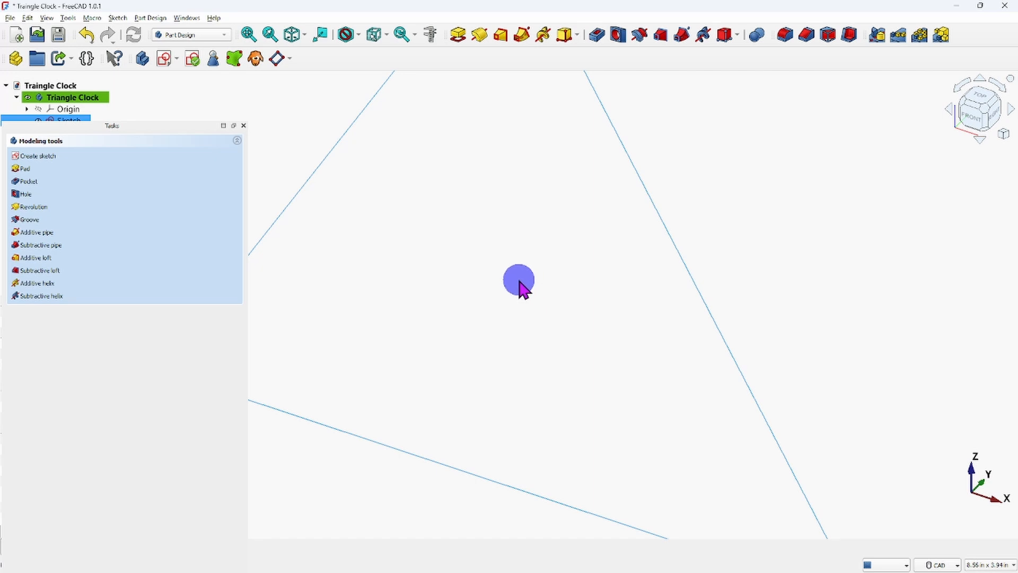
{"action": "scroll", "coordinate": [519, 282], "scroll_direction": "down", "scroll_amount": 8}
{"action": "middle_click_drag", "start_coordinate": [525, 282], "coordinate": [534, 307]}
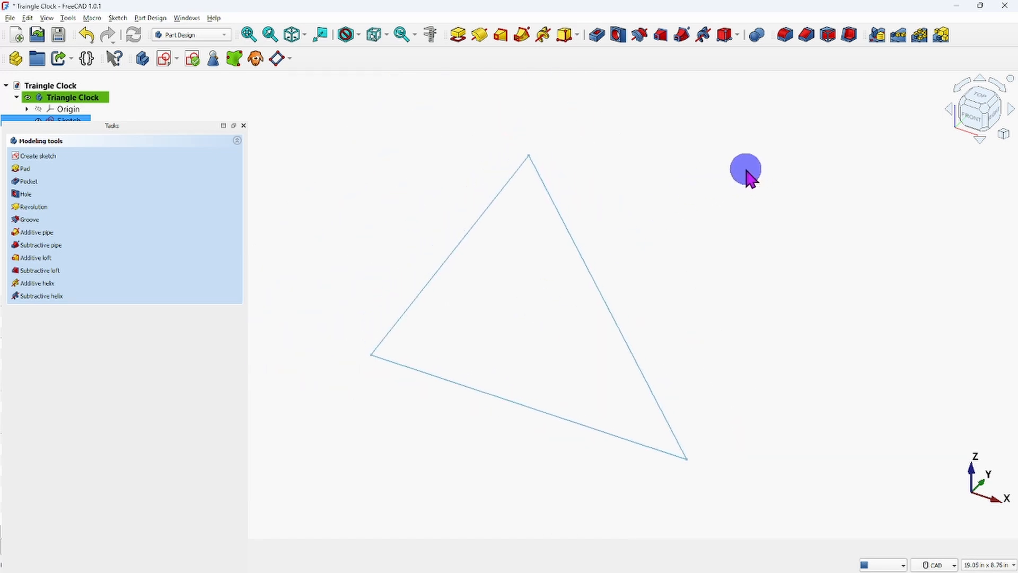
{"action": "left_click", "coordinate": [25, 175]}
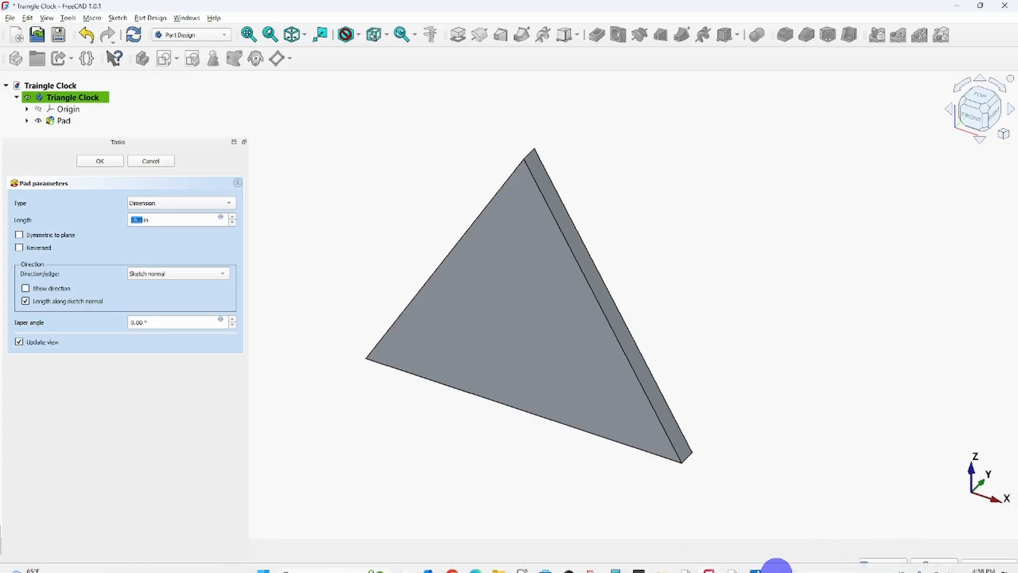
Switch to the reference image Screenshot 2025-10-10 161746.jpg, examine the body's thickness in the side view, and return to the FreeCAD model.
{"action": "left_click", "coordinate": [755, 560]}
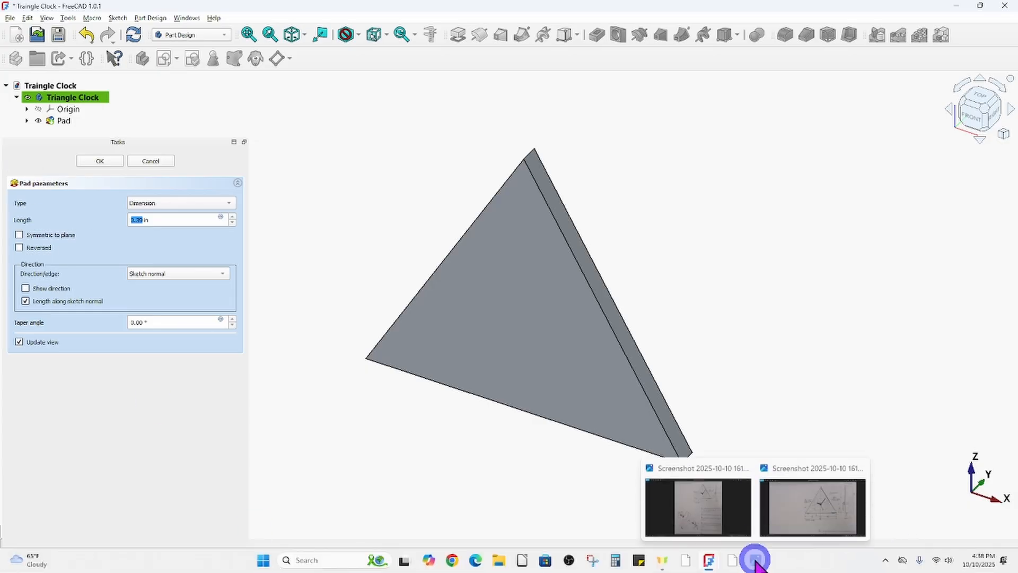
{"action": "left_click", "coordinate": [837, 536]}
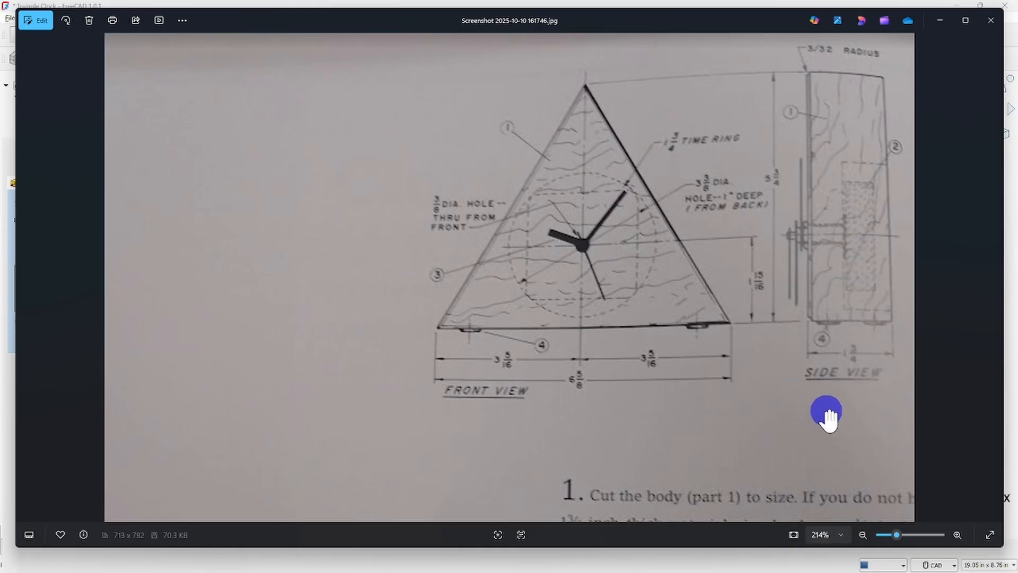
{"action": "mouse_move", "coordinate": [710, 557]}
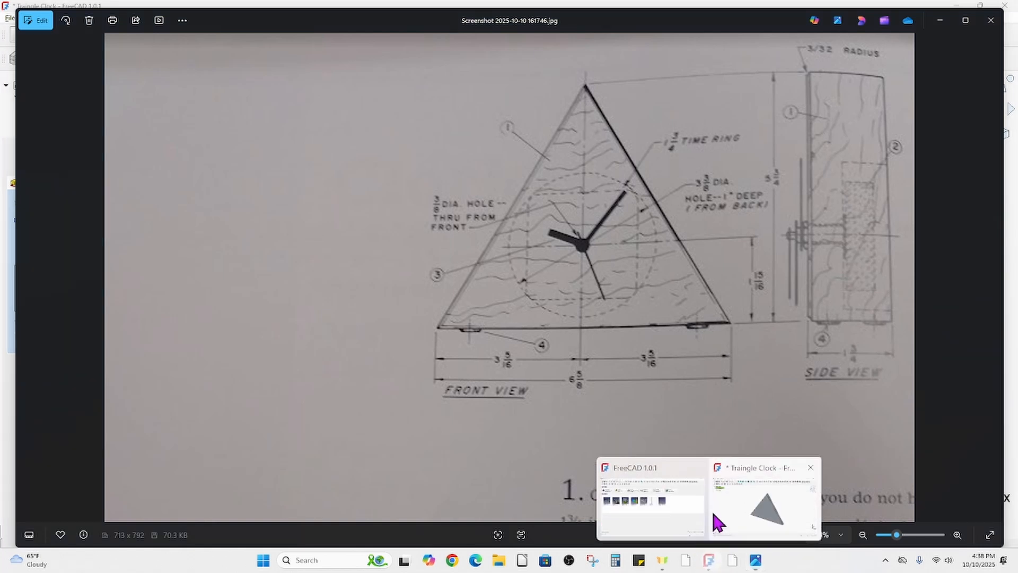
{"action": "left_click", "coordinate": [719, 522]}
Set the triangle pad's length to 1.75 in and complete the pad.
{"action": "double_click", "coordinate": [159, 221]}
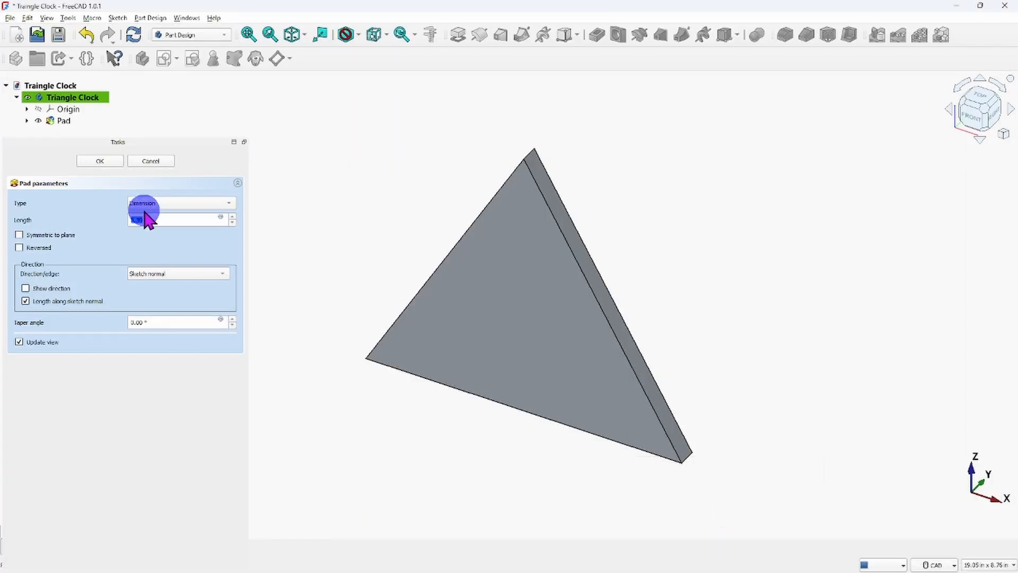
{"action": "key", "text": "1"}
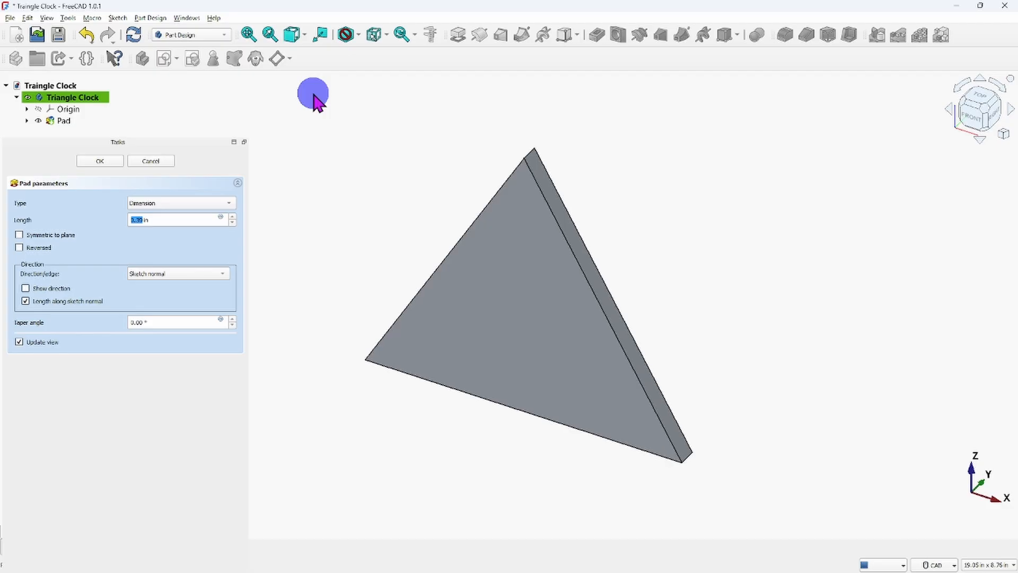
{"action": "key", "text": "5"}
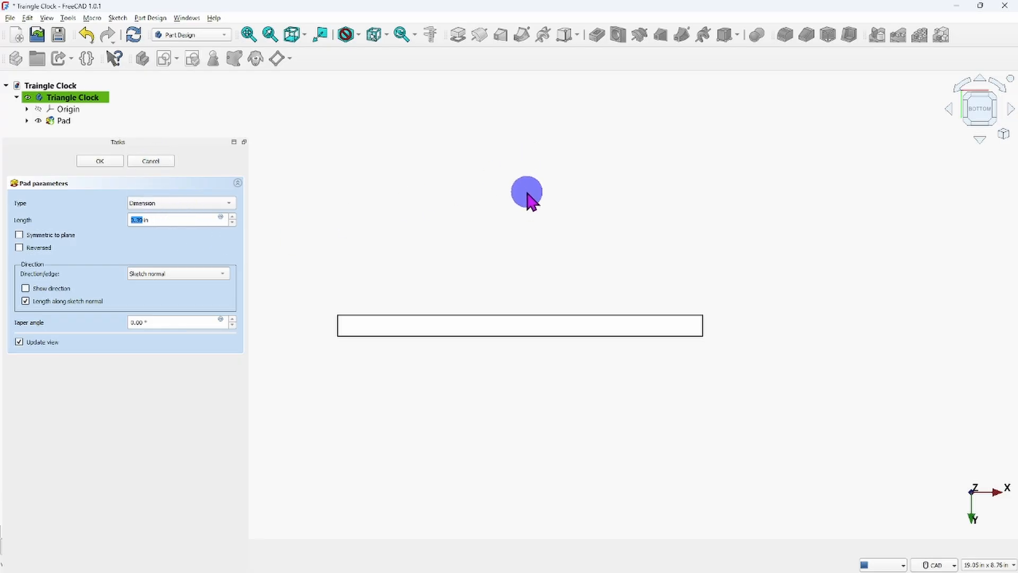
{"action": "left_click", "coordinate": [172, 219]}
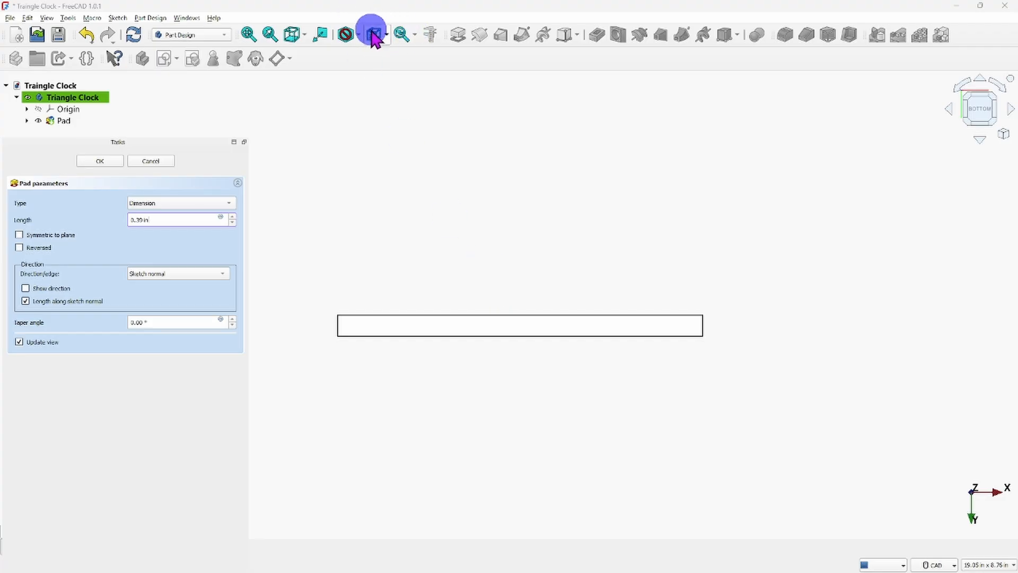
{"action": "left_click", "coordinate": [305, 34]}
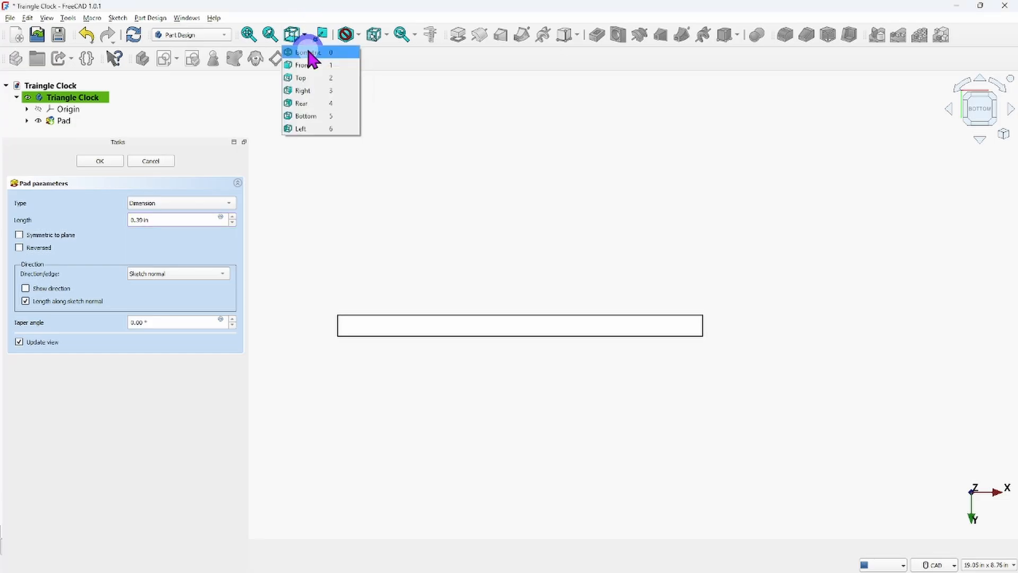
{"action": "left_click", "coordinate": [308, 52]}
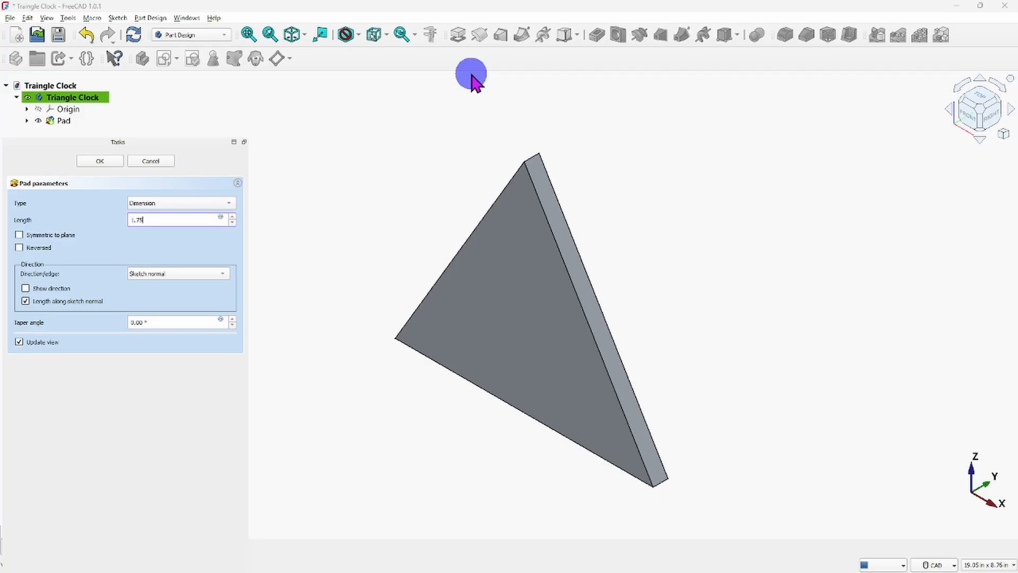
{"action": "key", "text": "Return"}
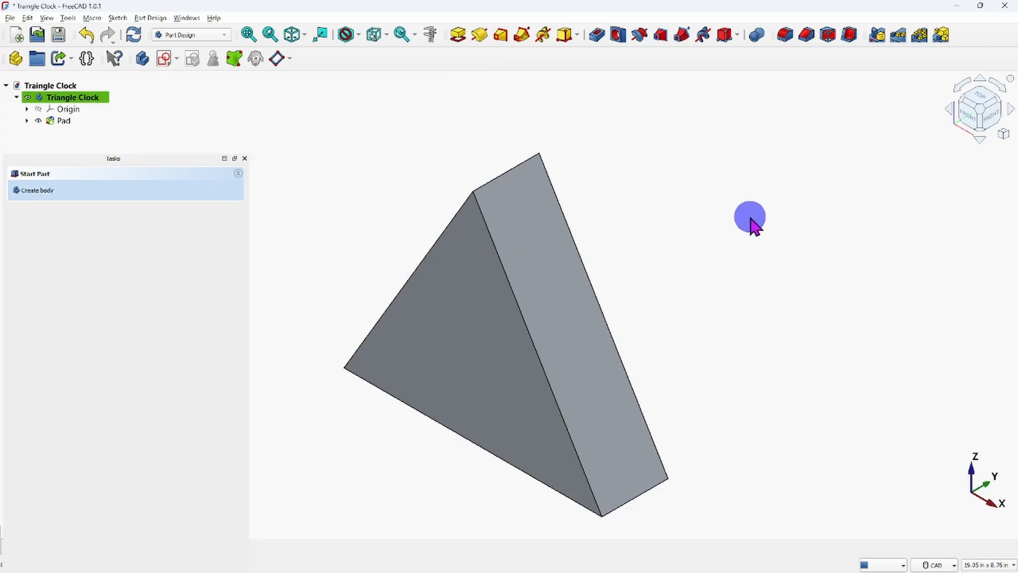
{"action": "scroll", "coordinate": [715, 279], "scroll_direction": "down", "scroll_amount": 1}
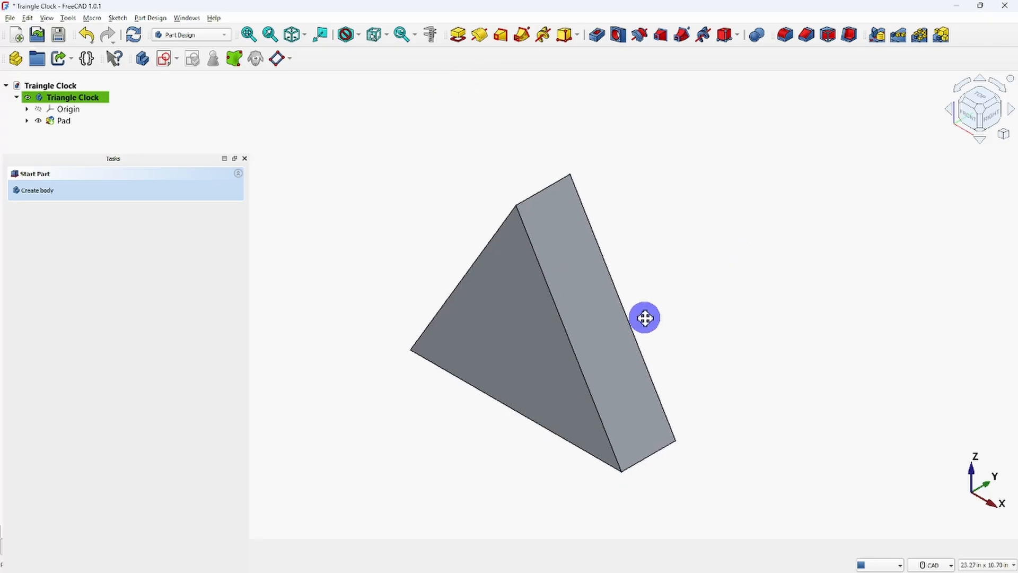
{"action": "middle_click_drag", "start_coordinate": [645, 318], "coordinate": [656, 270]}
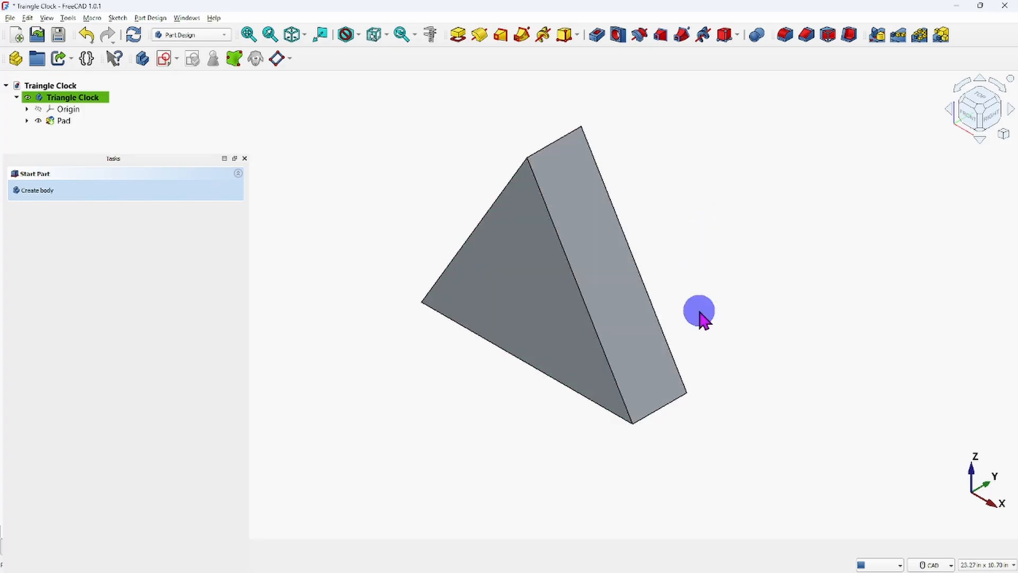
Inspect the padded triangle's front, side and back faces from several angles and return to the isometric view.
{"action": "middle_click_drag", "start_coordinate": [614, 277], "coordinate": [743, 177]}
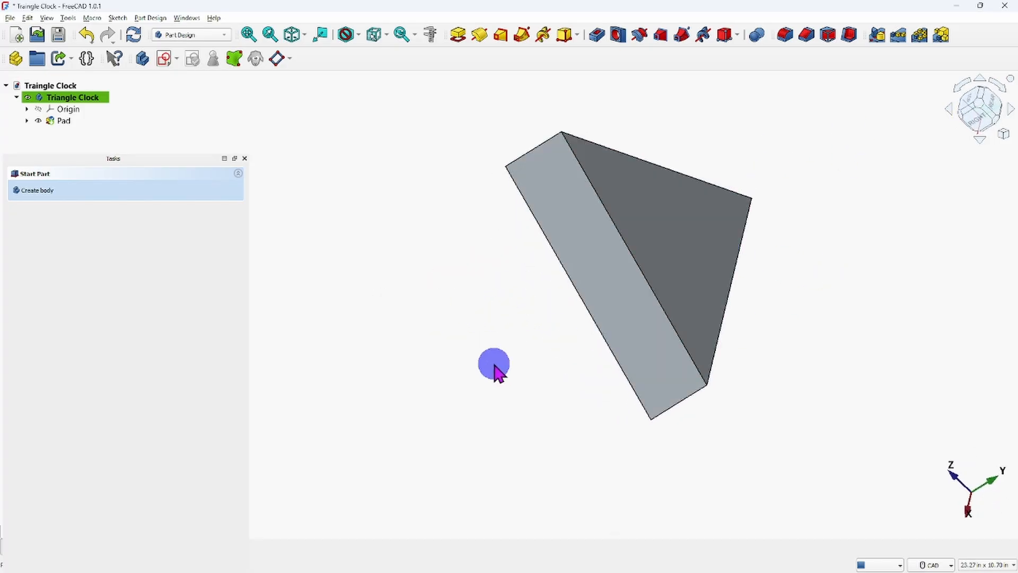
{"action": "middle_click_drag", "start_coordinate": [520, 329], "coordinate": [479, 366]}
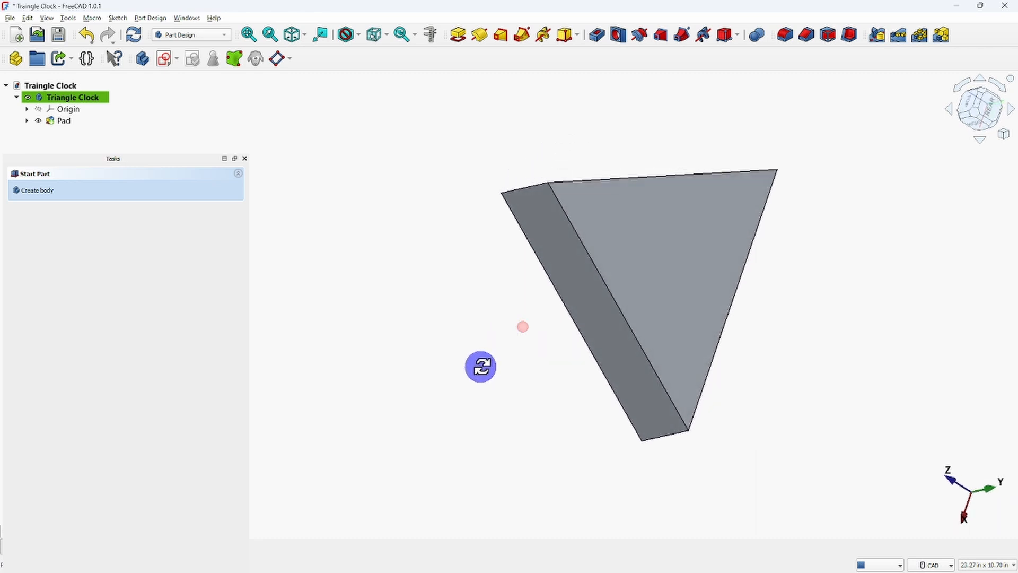
{"action": "left_click", "coordinate": [674, 260]}
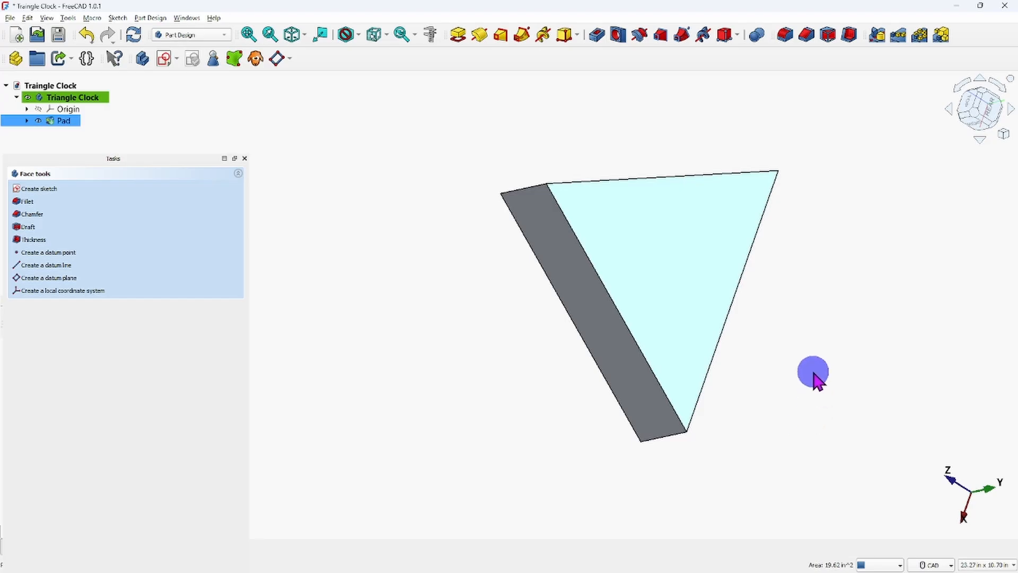
{"action": "middle_click_drag", "start_coordinate": [767, 366], "coordinate": [820, 263]}
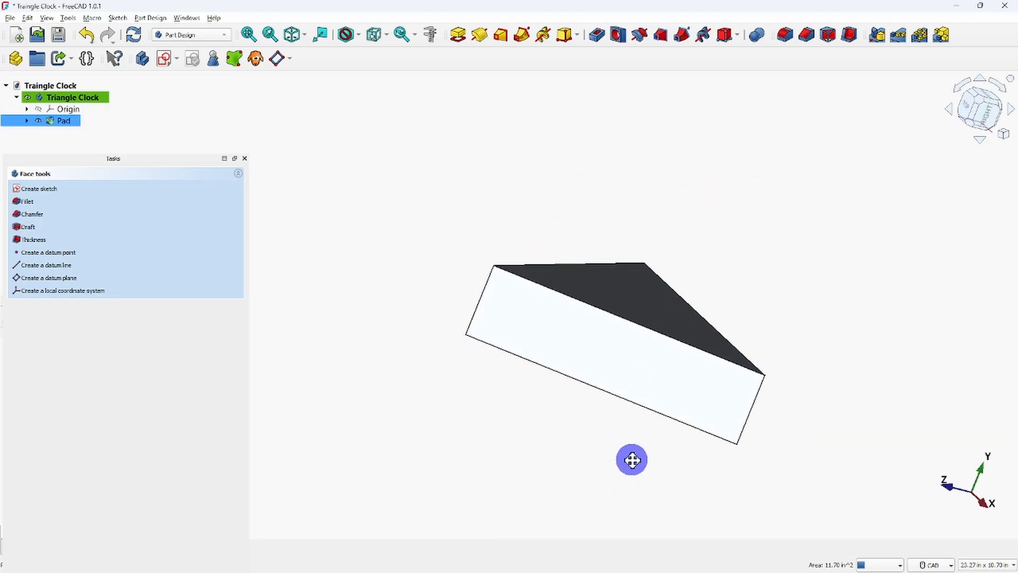
{"action": "middle_click_drag", "start_coordinate": [631, 462], "coordinate": [716, 249]}
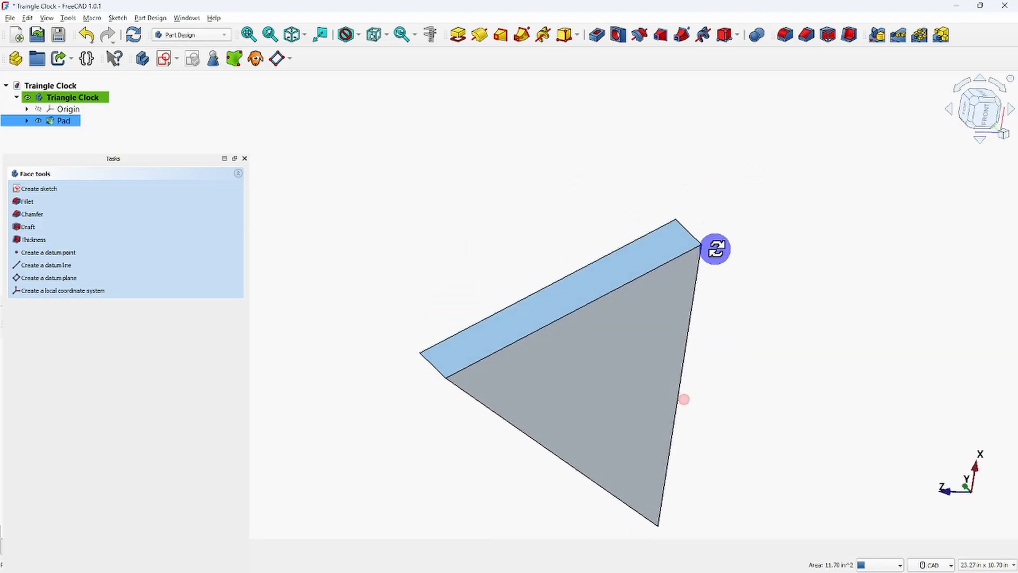
{"action": "left_click", "coordinate": [656, 362]}
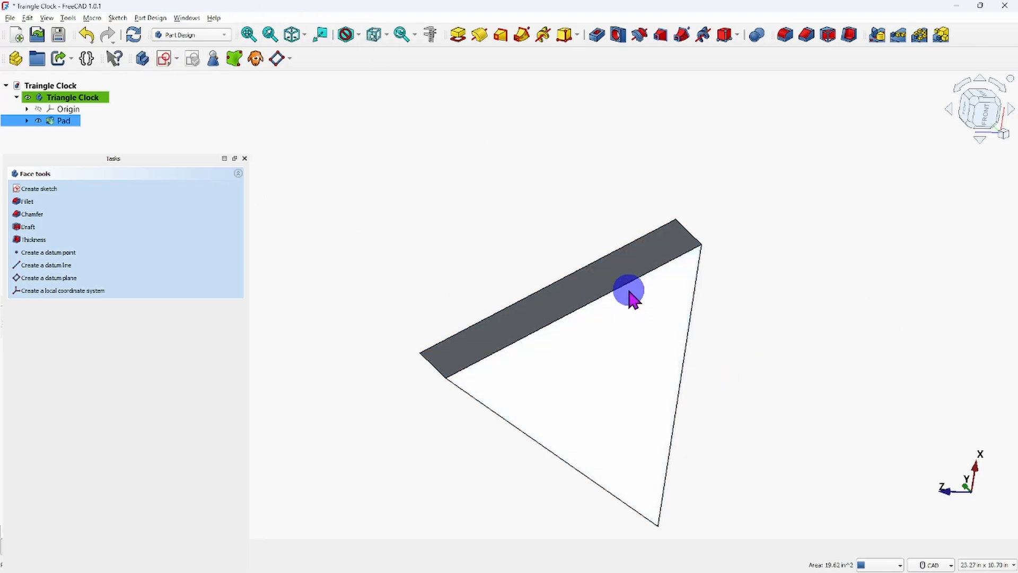
{"action": "middle_click_drag", "start_coordinate": [660, 188], "coordinate": [661, 189]}
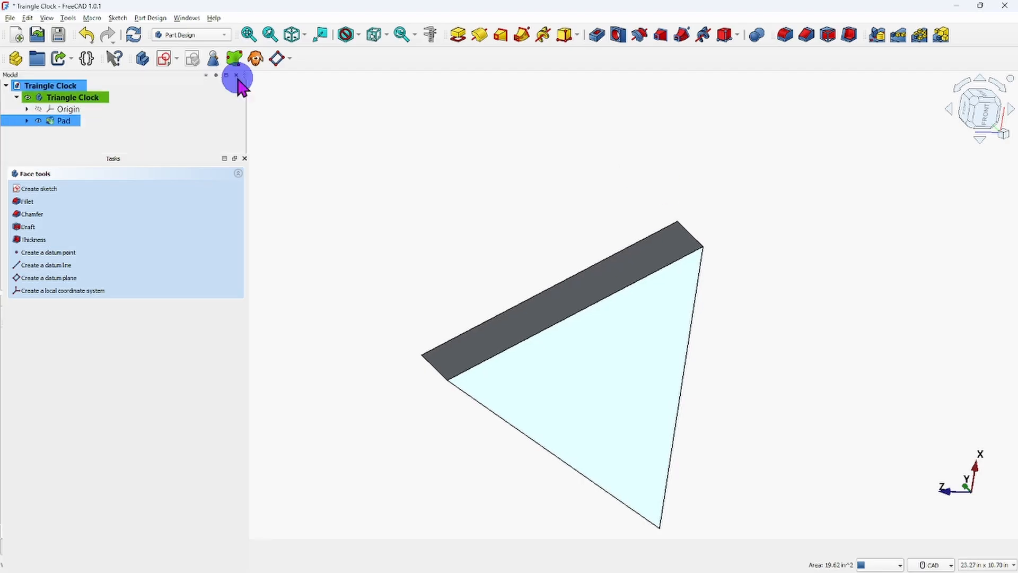
{"action": "left_click", "coordinate": [292, 35]}
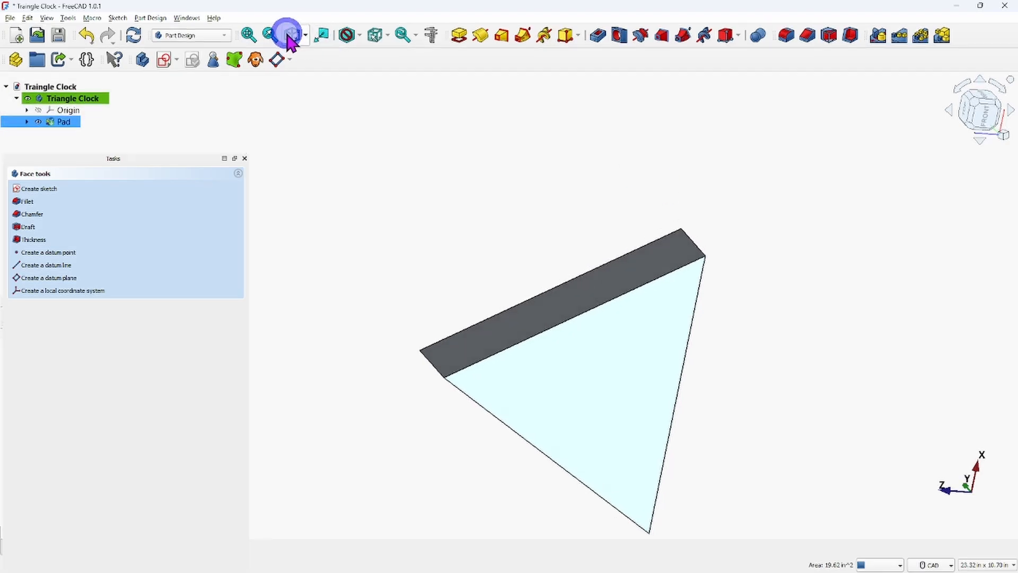
{"action": "middle_click_drag", "start_coordinate": [385, 316], "coordinate": [456, 305]}
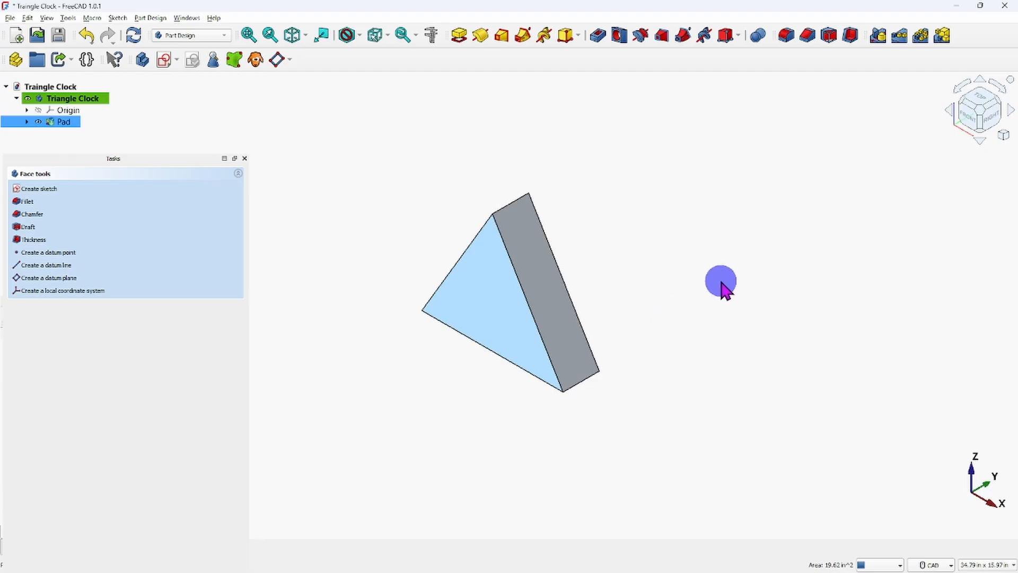
Turn the model to its rear side and create a sketch on the body's back triangular face.
{"action": "left_click", "coordinate": [1010, 80]}
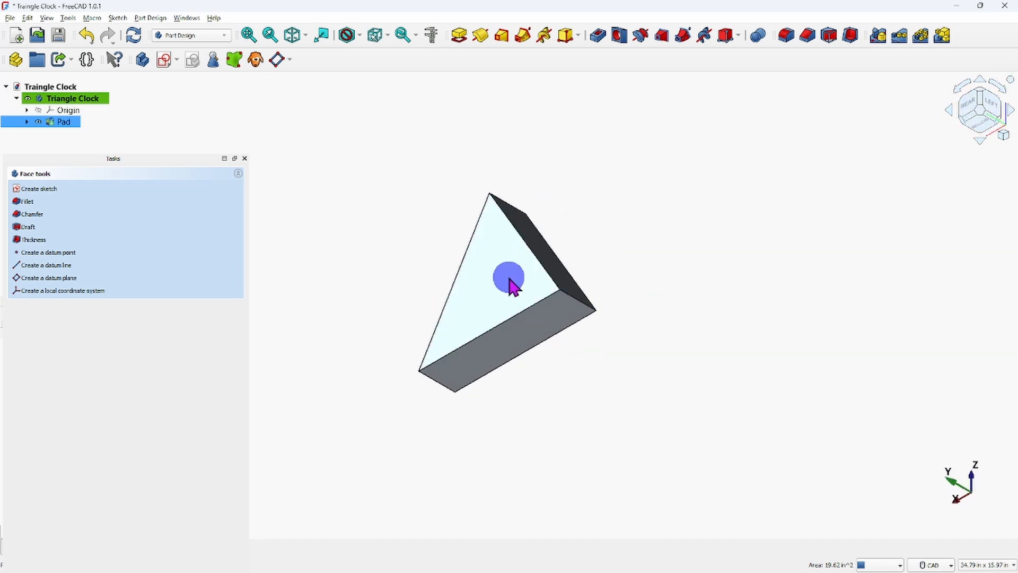
{"action": "left_click", "coordinate": [507, 286]}
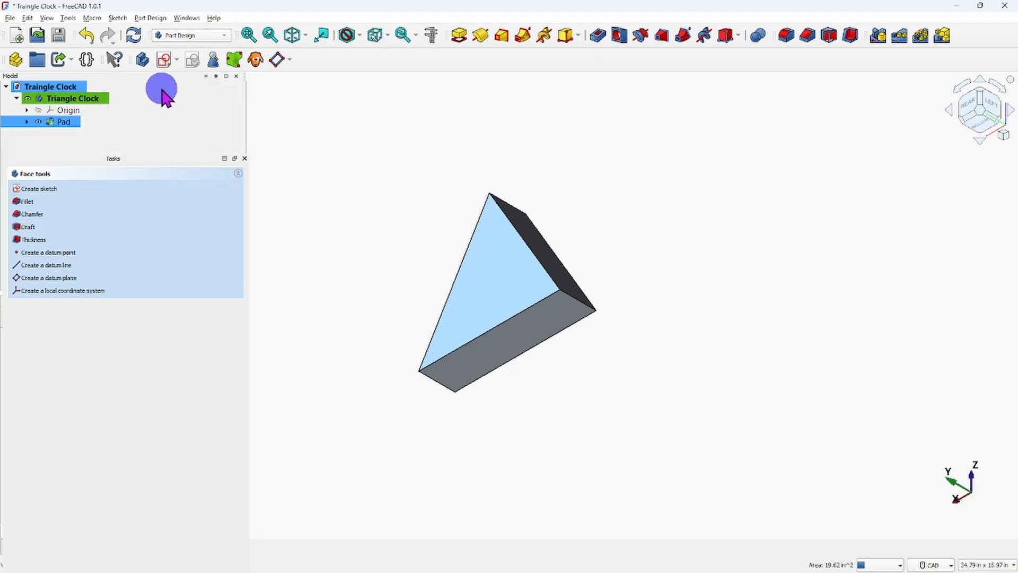
{"action": "left_click", "coordinate": [165, 63]}
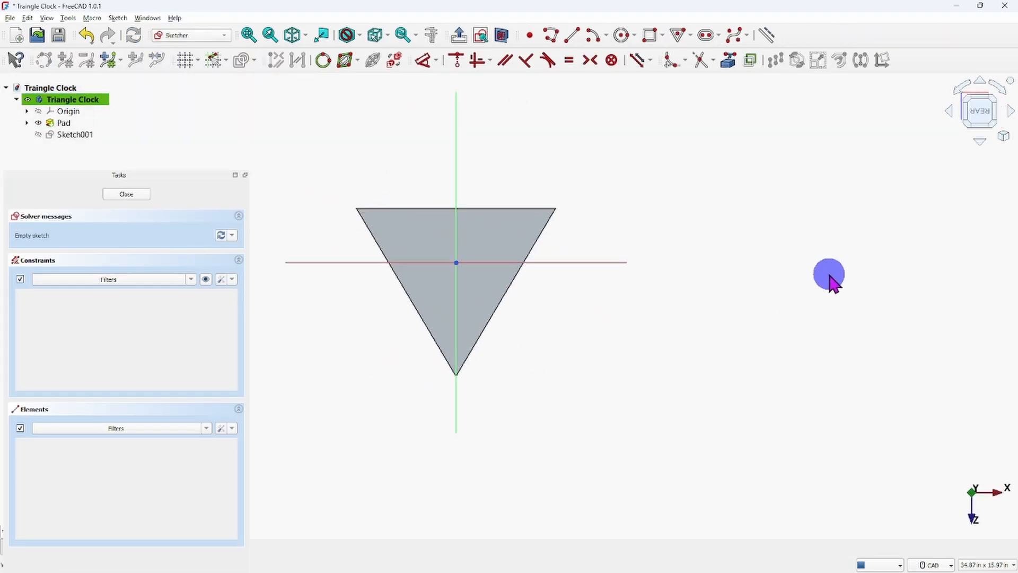
{"action": "scroll", "coordinate": [424, 254], "scroll_direction": "up", "scroll_amount": 3}
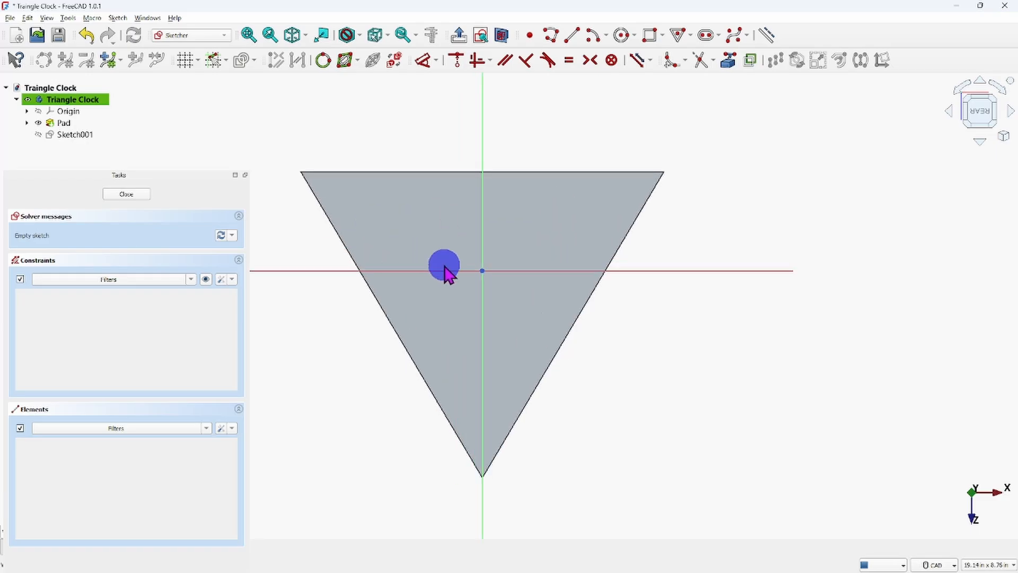
{"action": "scroll", "coordinate": [443, 266], "scroll_direction": "down", "scroll_amount": 2}
{"action": "mouse_move", "coordinate": [452, 273]}
{"action": "middle_mouse_down"}
{"action": "mouse_move", "coordinate": [525, 293]}
{"action": "mouse_move", "coordinate": [564, 284]}
{"action": "middle_mouse_up"}
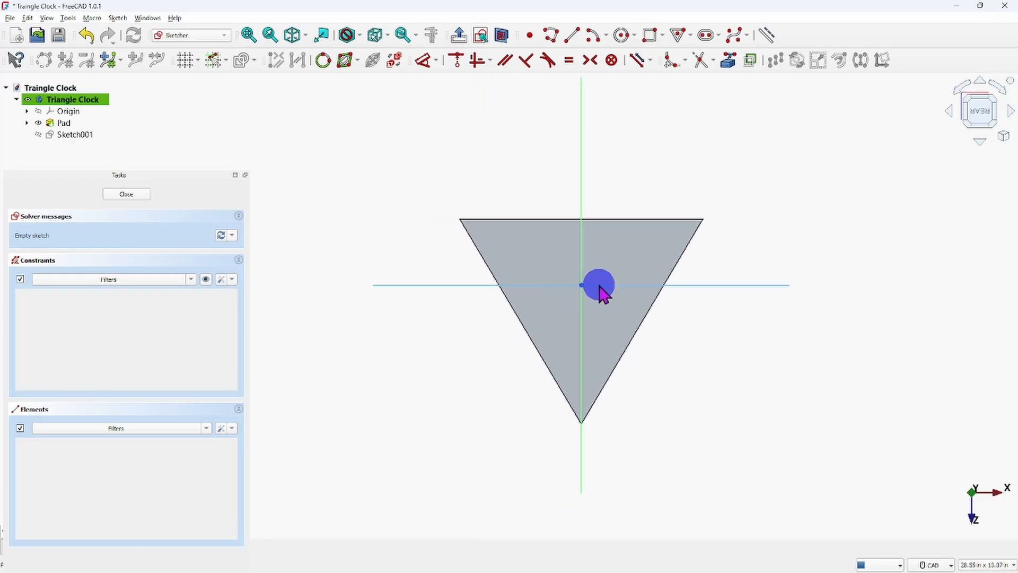
{"action": "scroll", "coordinate": [598, 286], "scroll_direction": "up", "scroll_amount": 1}
{"action": "scroll", "coordinate": [640, 257], "scroll_direction": "down", "scroll_amount": 1}
{"action": "scroll", "coordinate": [621, 268], "scroll_direction": "up", "scroll_amount": 1}
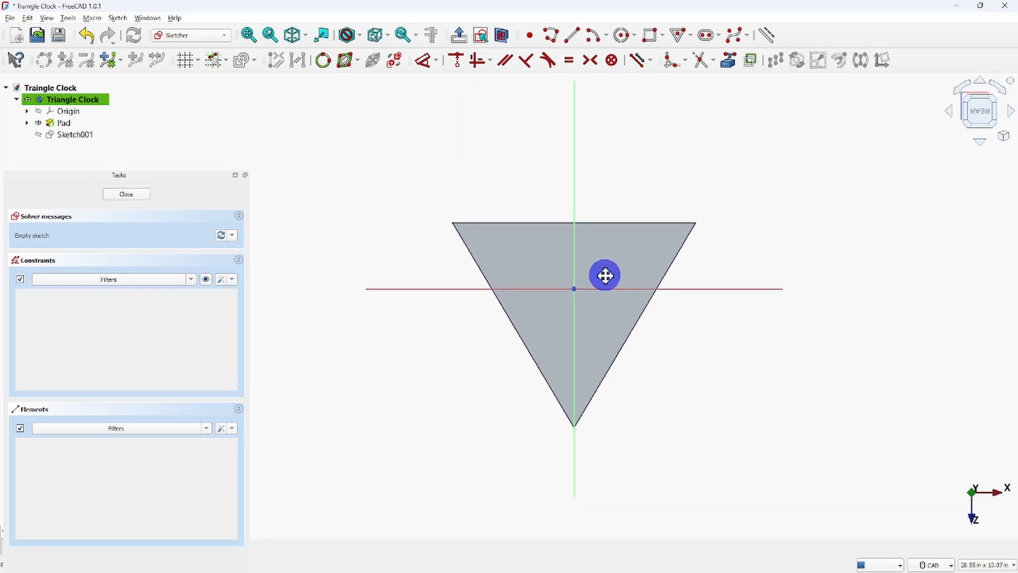
{"action": "scroll", "coordinate": [551, 303], "scroll_direction": "down", "scroll_amount": 1}
{"action": "scroll", "coordinate": [521, 317], "scroll_direction": "up", "scroll_amount": 2}
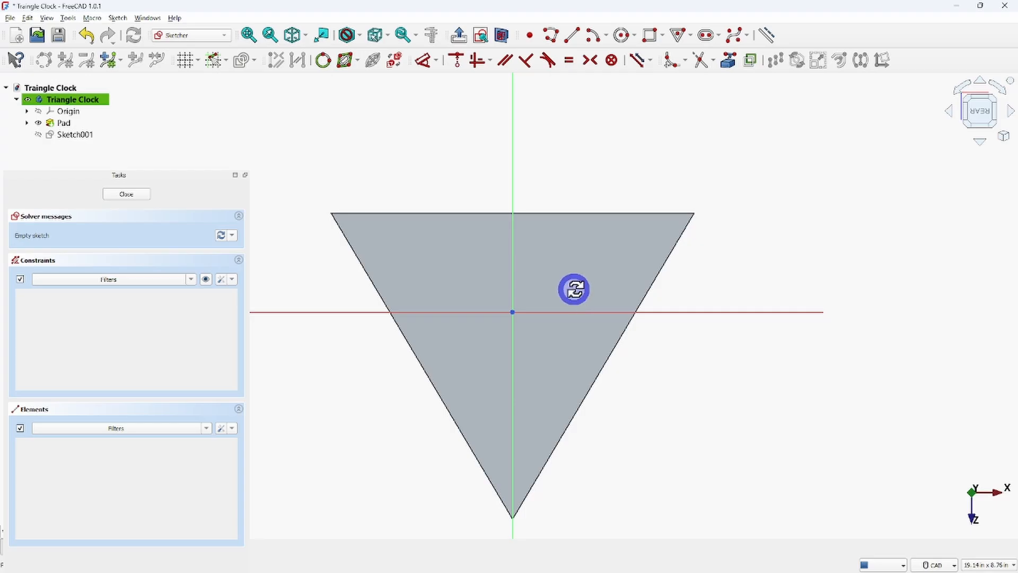
{"action": "middle_click_drag", "start_coordinate": [574, 289], "coordinate": [691, 287]}
{"action": "left_click", "coordinate": [989, 111]}
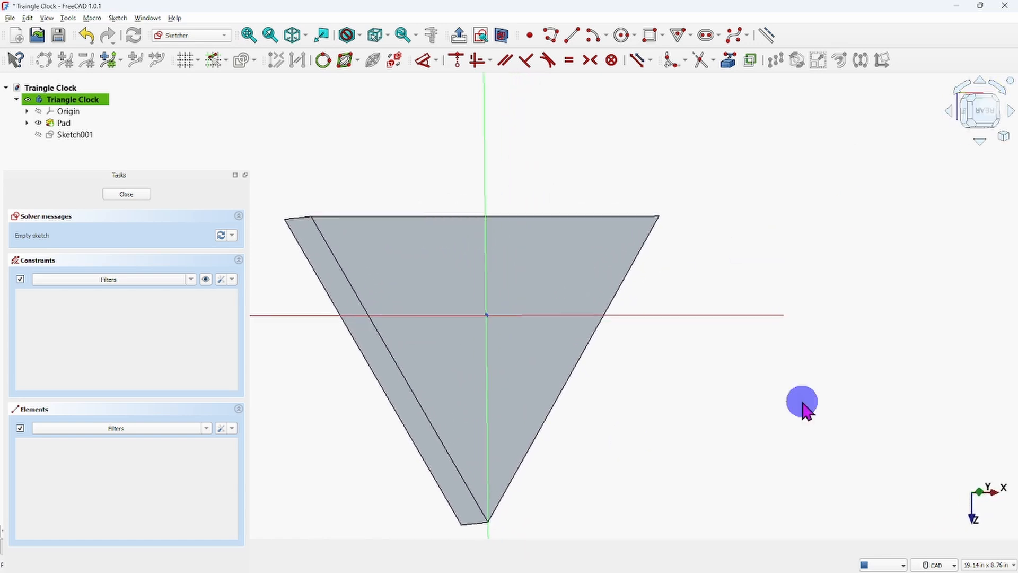
Rotate the rear sketch view so the triangle stands upright with its apex pointing up.
{"action": "scroll", "coordinate": [459, 326], "scroll_direction": "down", "scroll_amount": 1}
{"action": "mouse_move", "coordinate": [458, 324]}
{"action": "middle_mouse_down"}
{"action": "mouse_move", "coordinate": [612, 320]}
{"action": "mouse_move", "coordinate": [586, 318]}
{"action": "middle_mouse_up"}
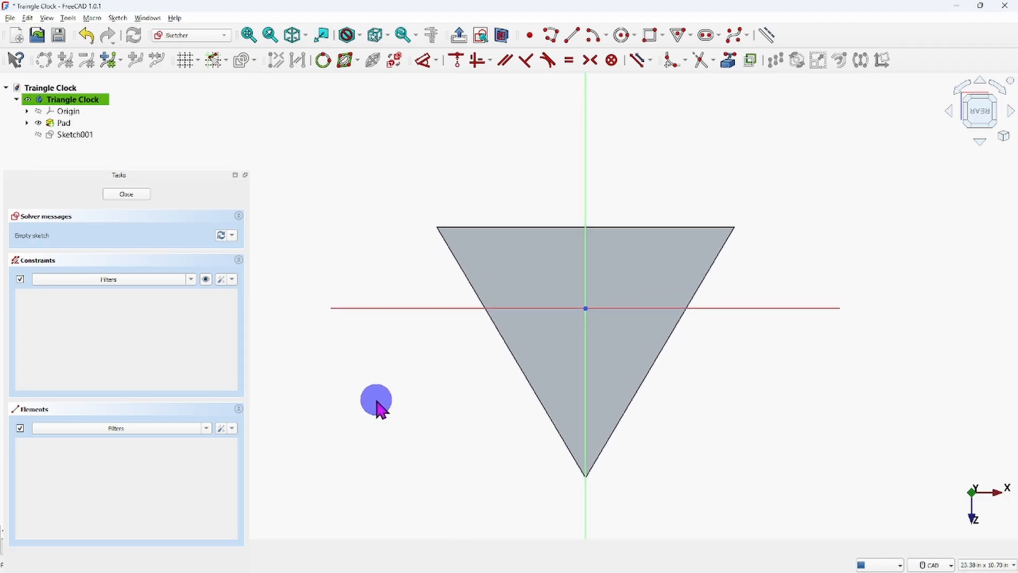
{"action": "left_click", "coordinate": [999, 86]}
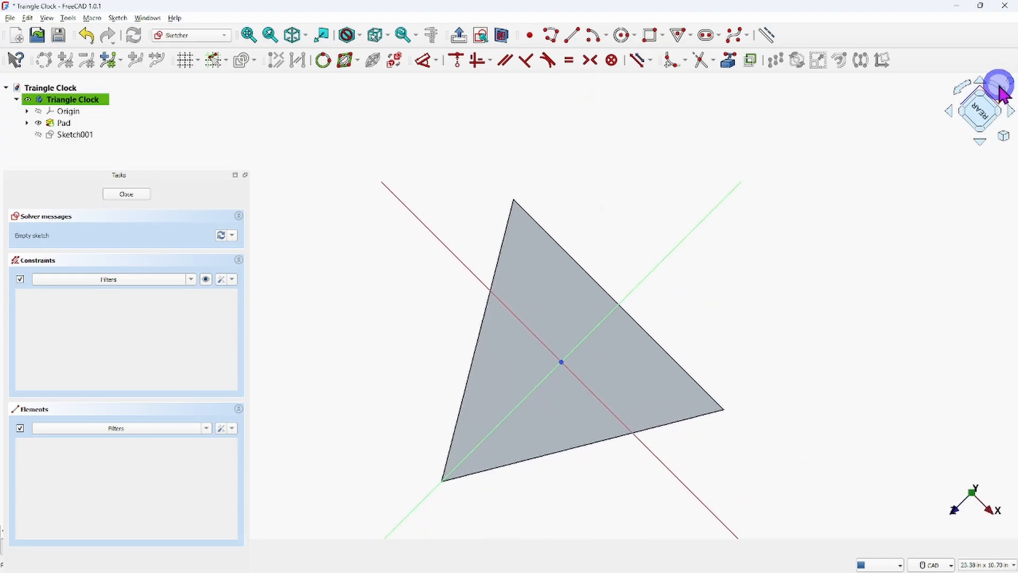
{"action": "left_click", "coordinate": [999, 87]}
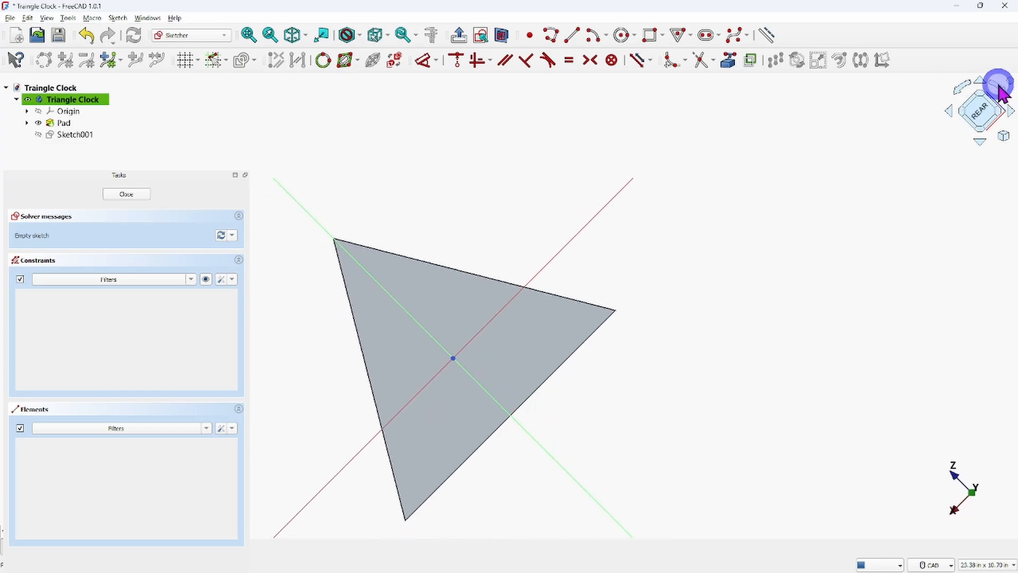
{"action": "left_click", "coordinate": [999, 87]}
{"action": "mouse_move", "coordinate": [454, 321]}
{"action": "middle_mouse_down"}
{"action": "mouse_move", "coordinate": [617, 303]}
{"action": "mouse_move", "coordinate": [563, 319]}
{"action": "middle_mouse_up"}
{"action": "scroll", "coordinate": [615, 289], "scroll_direction": "up", "scroll_amount": 2}
{"action": "scroll", "coordinate": [613, 282], "scroll_direction": "down", "scroll_amount": 2}
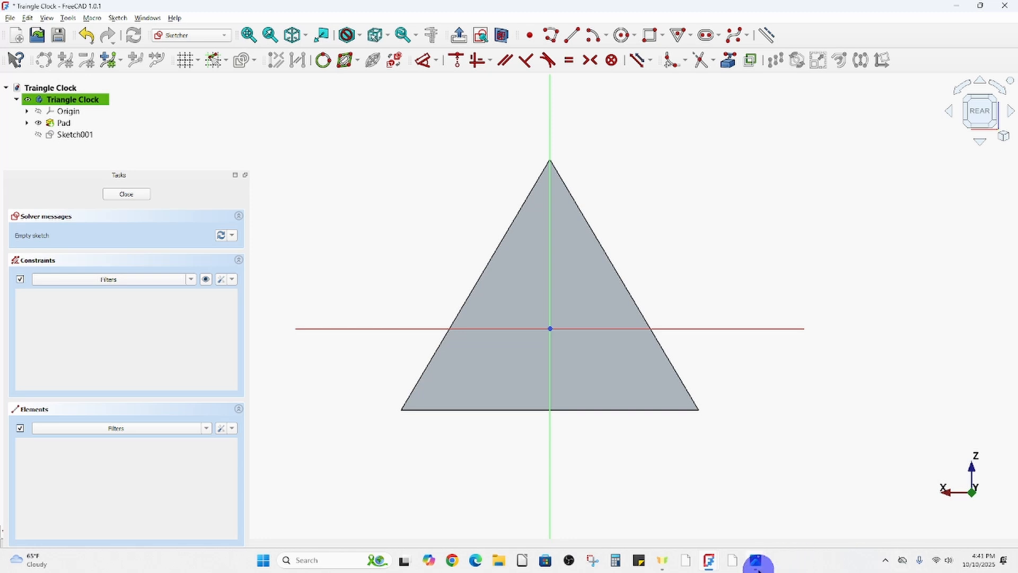
Switch to the reference image Screenshot 2025-10-10 161746.jpg, examine the hole cut from the back, and return to the FreeCAD sketch.
{"action": "mouse_move", "coordinate": [757, 562]}
{"action": "left_click", "coordinate": [824, 520]}
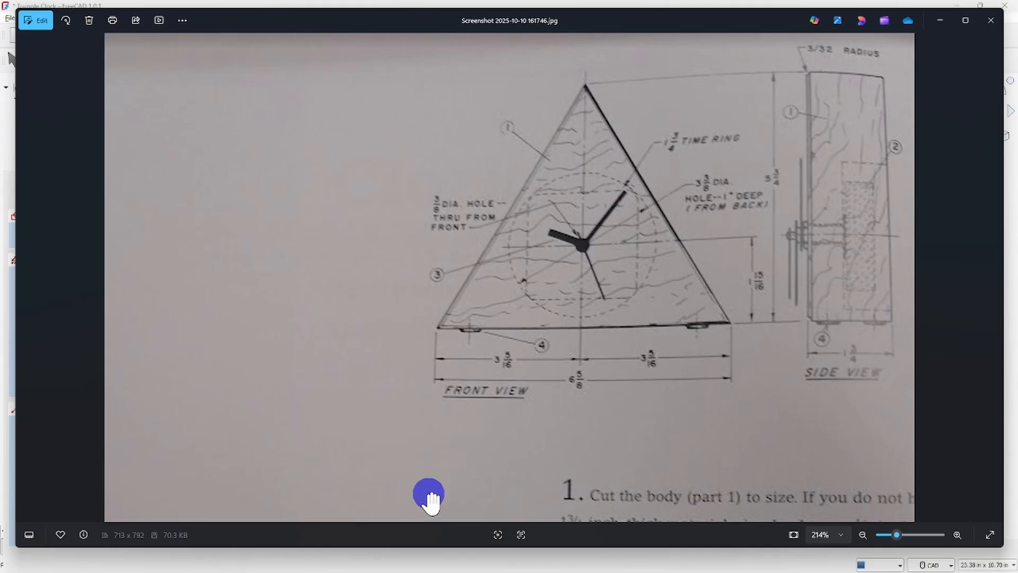
{"action": "mouse_move", "coordinate": [900, 569]}
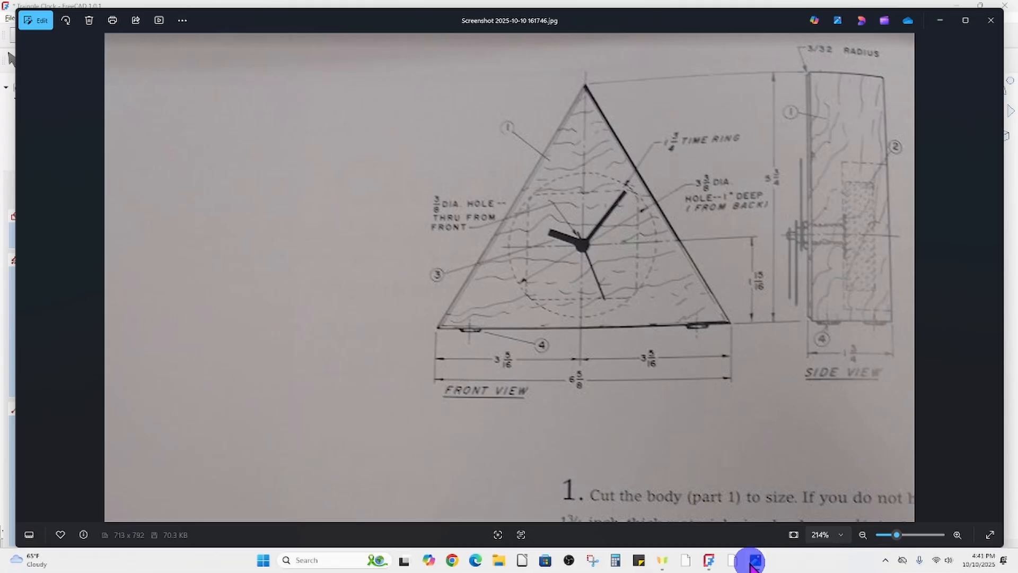
{"action": "mouse_move", "coordinate": [711, 561]}
{"action": "left_click", "coordinate": [770, 511]}
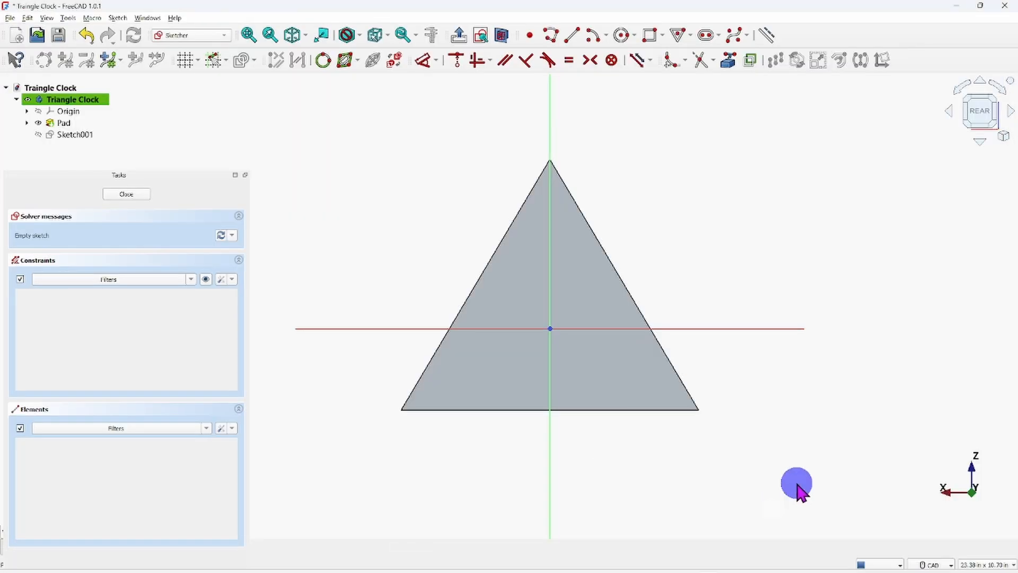
Sketch a circle about 3.5 in in diameter, centred on the vertical axis below the triangle's base.
{"action": "left_click", "coordinate": [621, 36]}
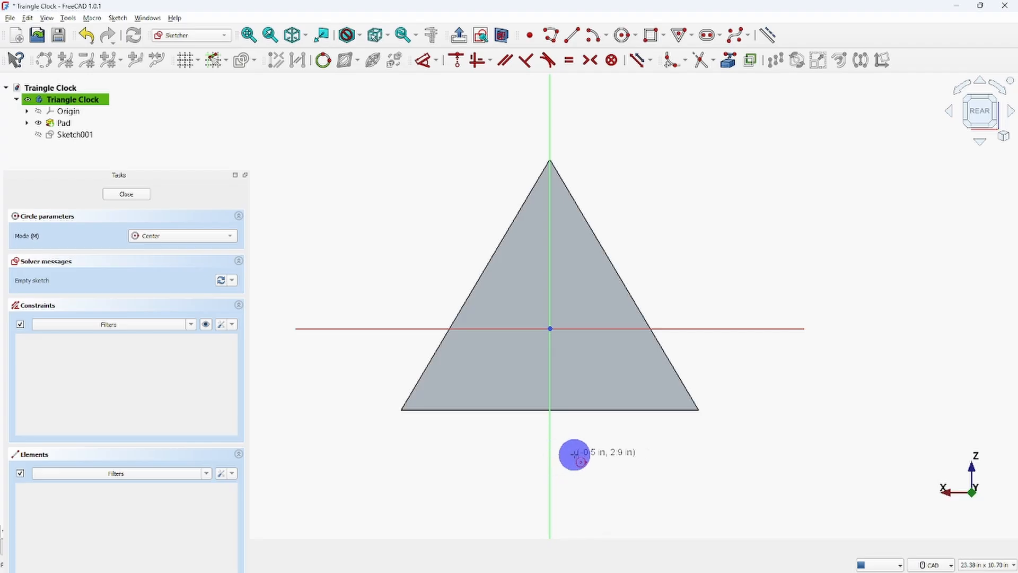
{"action": "left_click", "coordinate": [549, 465]}
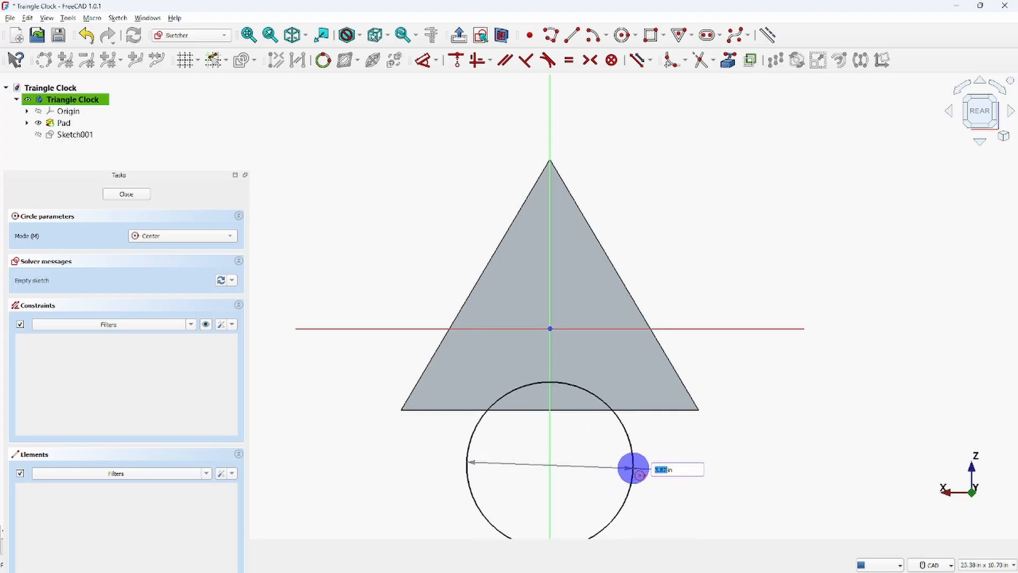
{"action": "left_click", "coordinate": [627, 468]}
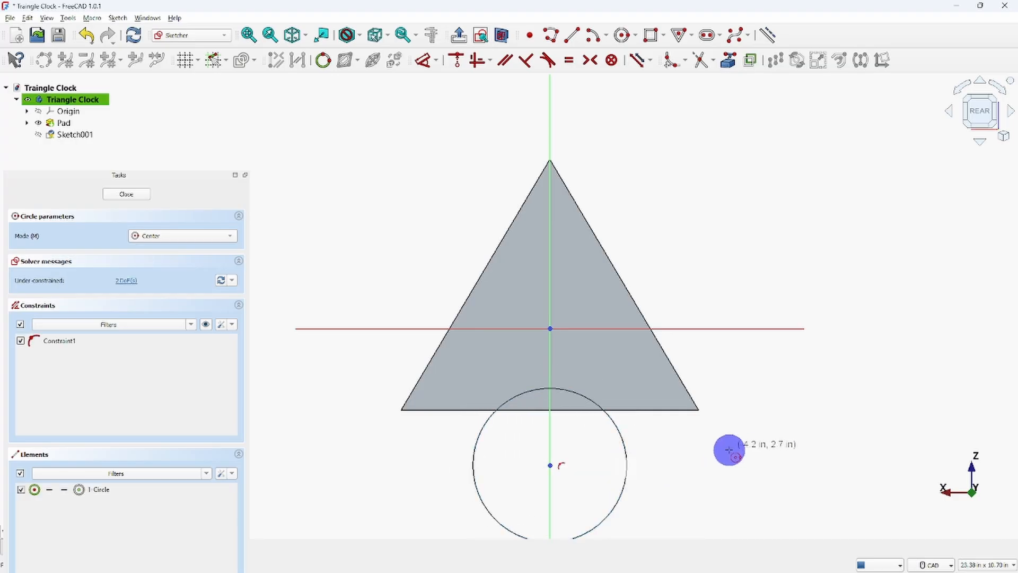
{"action": "right_click", "coordinate": [765, 433]}
Switch to the reference image, check the diameter specified for the back hole, and return to the FreeCAD sketch.
{"action": "mouse_move", "coordinate": [768, 570]}
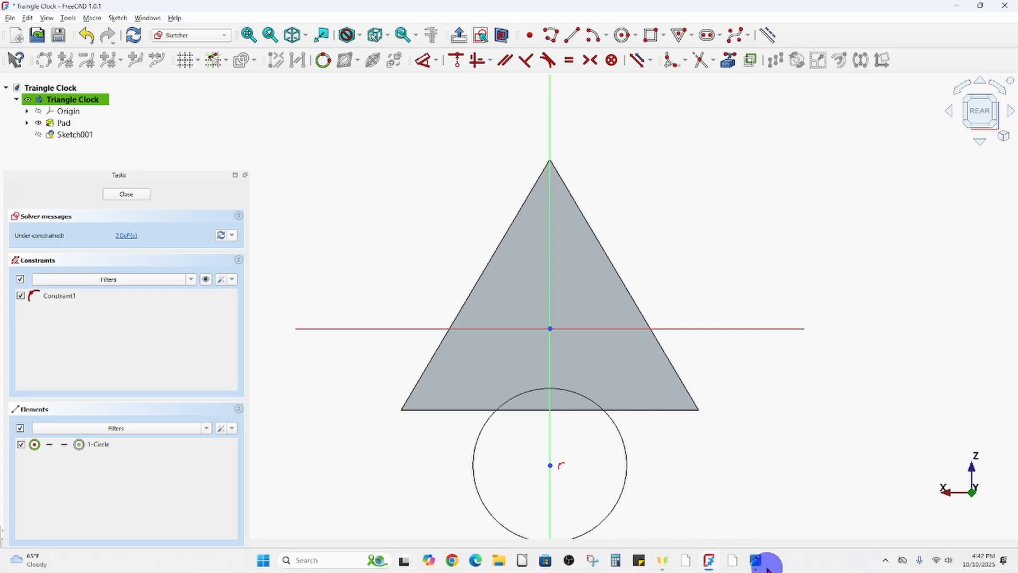
{"action": "left_click", "coordinate": [830, 492]}
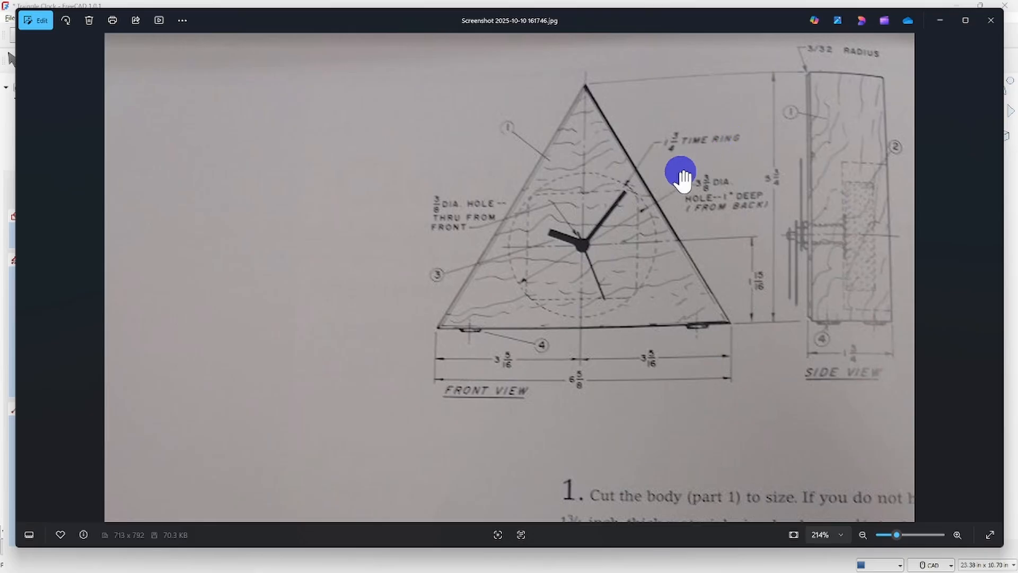
{"action": "mouse_move", "coordinate": [826, 570]}
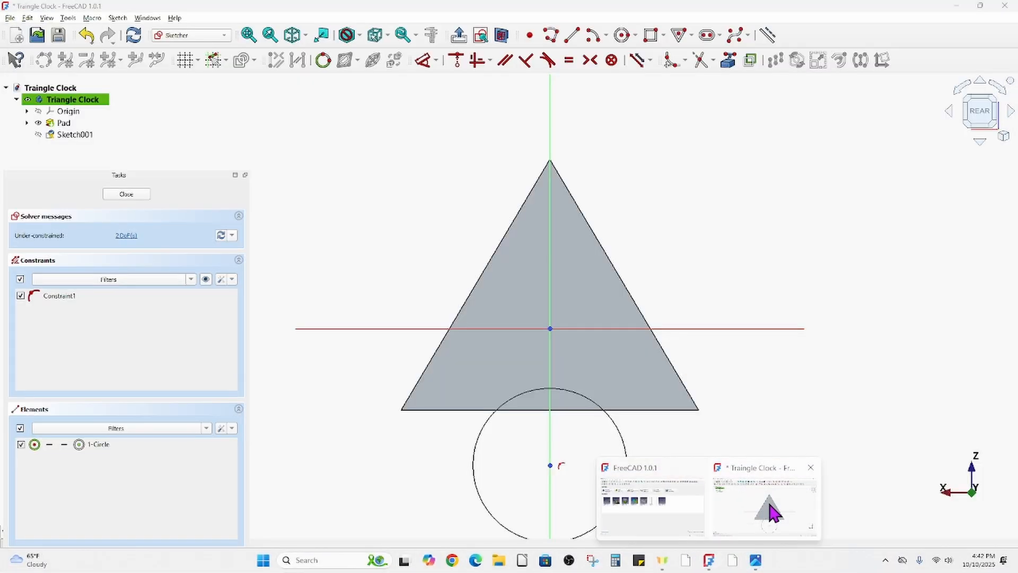
{"action": "left_click", "coordinate": [773, 512]}
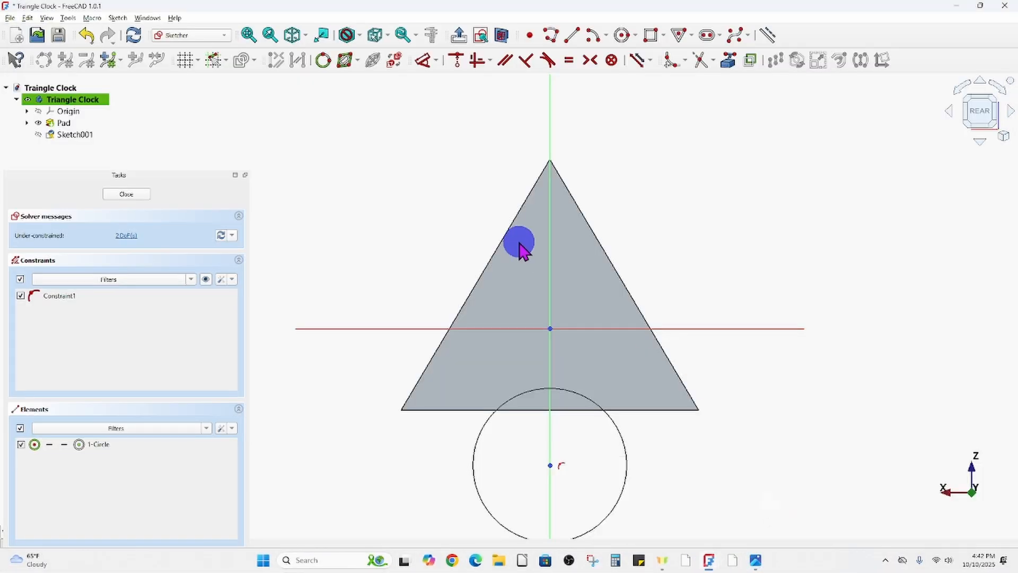
Constrain the diameter of the sketched circle to 3.75 in.
{"action": "left_click", "coordinate": [627, 455]}
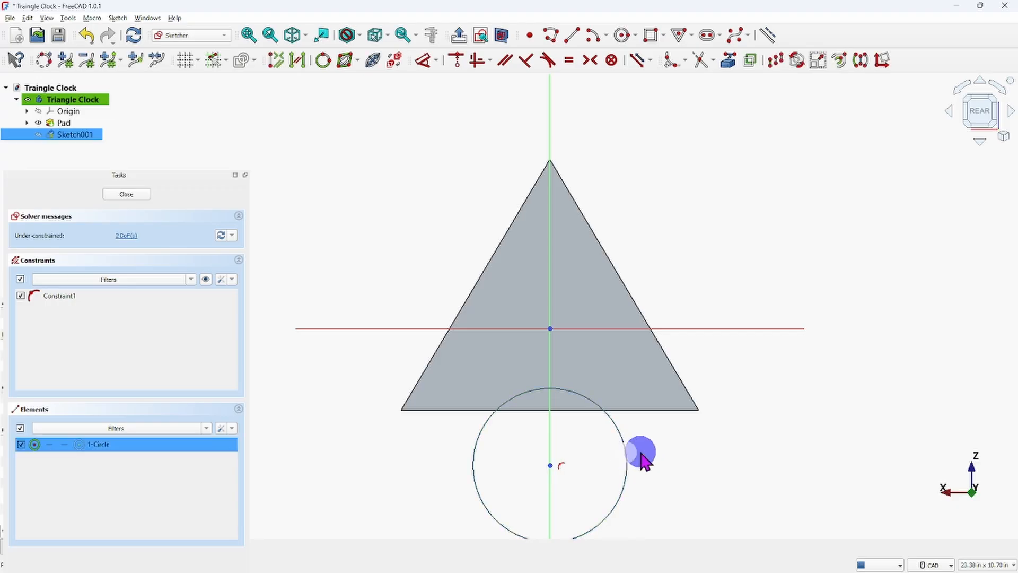
{"action": "left_click", "coordinate": [437, 61]}
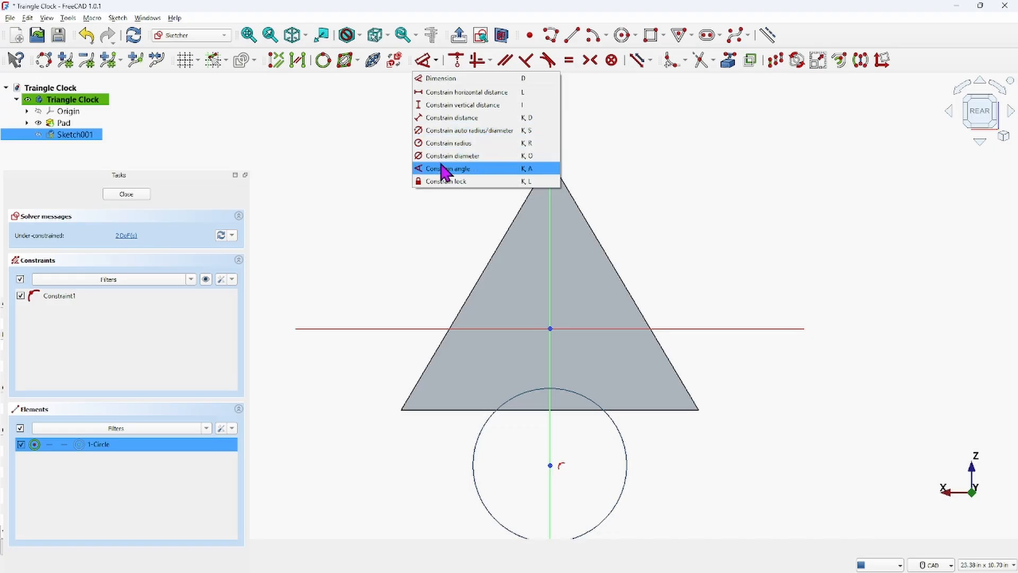
{"action": "left_click", "coordinate": [359, 136]}
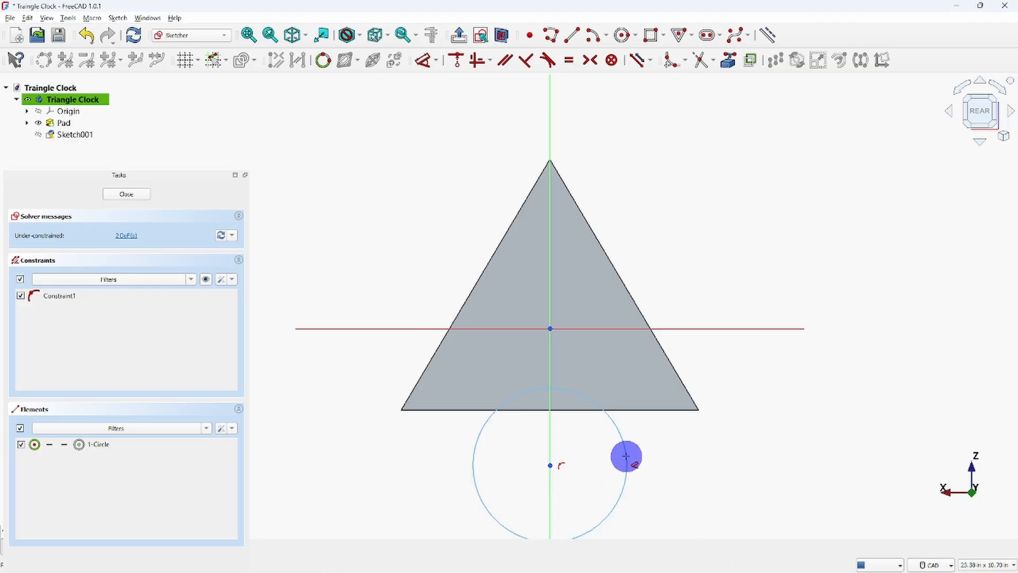
{"action": "left_click", "coordinate": [626, 457]}
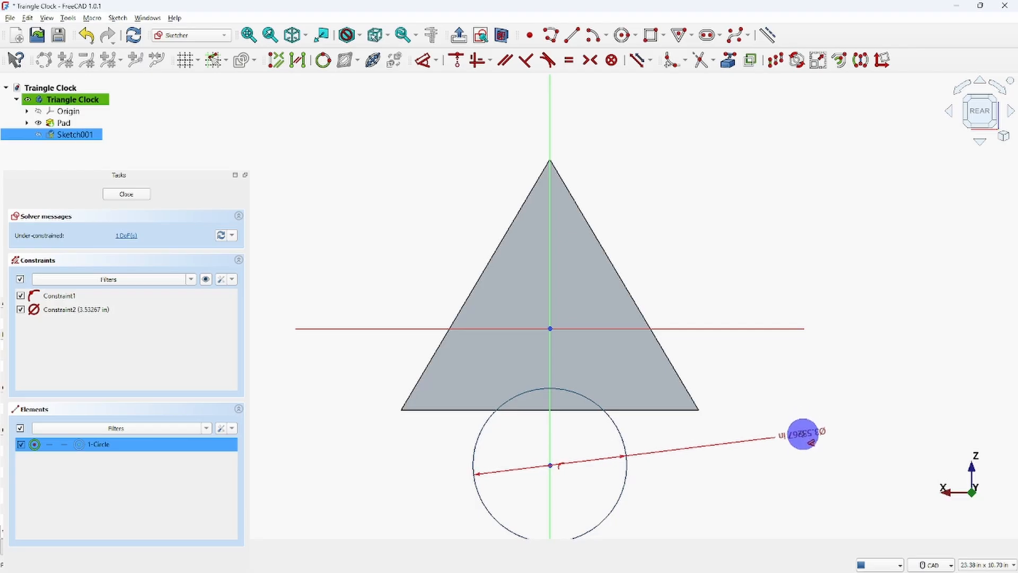
{"action": "left_click", "coordinate": [884, 370]}
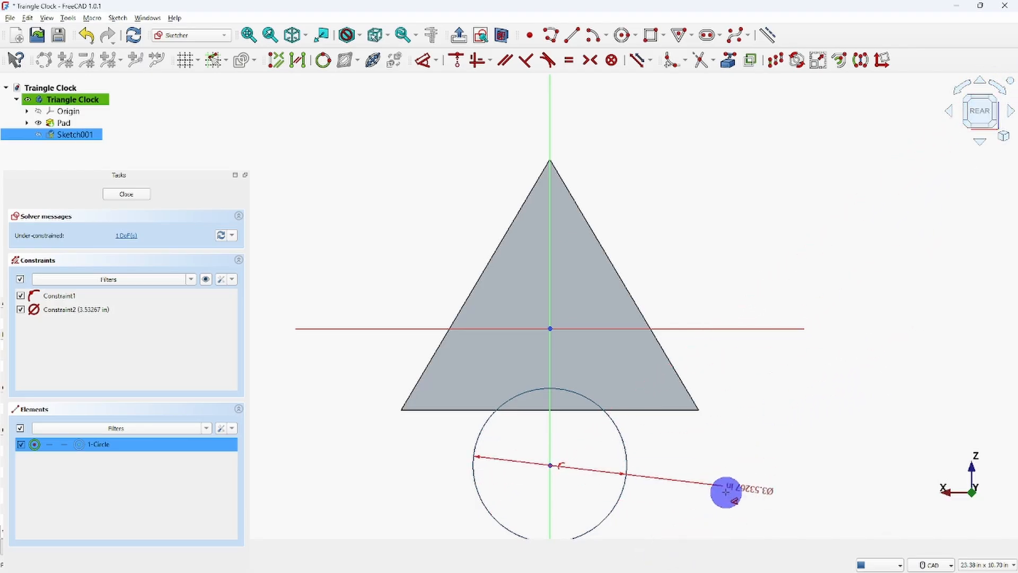
{"action": "left_click", "coordinate": [733, 468]}
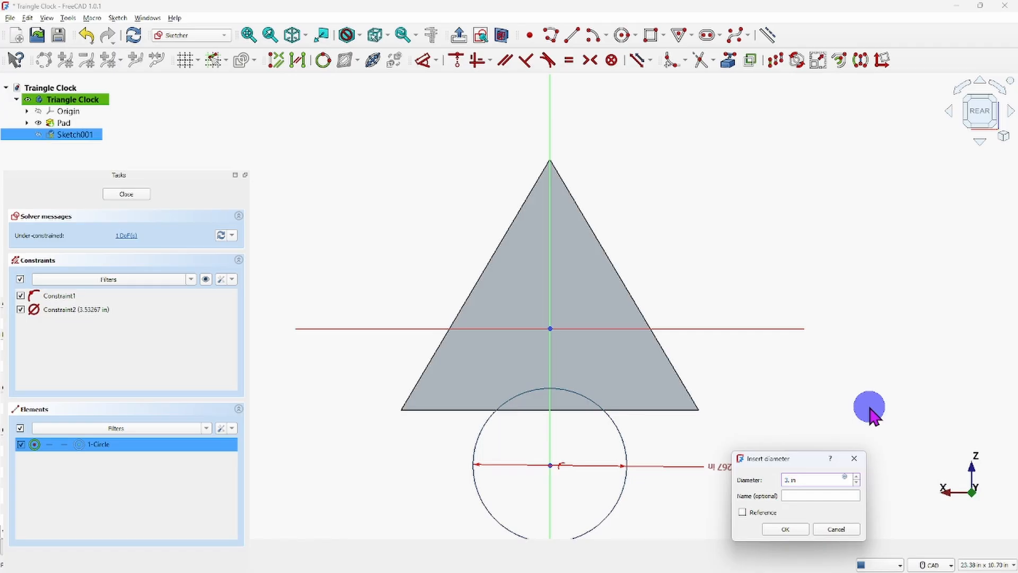
{"action": "key", "text": "Return"}
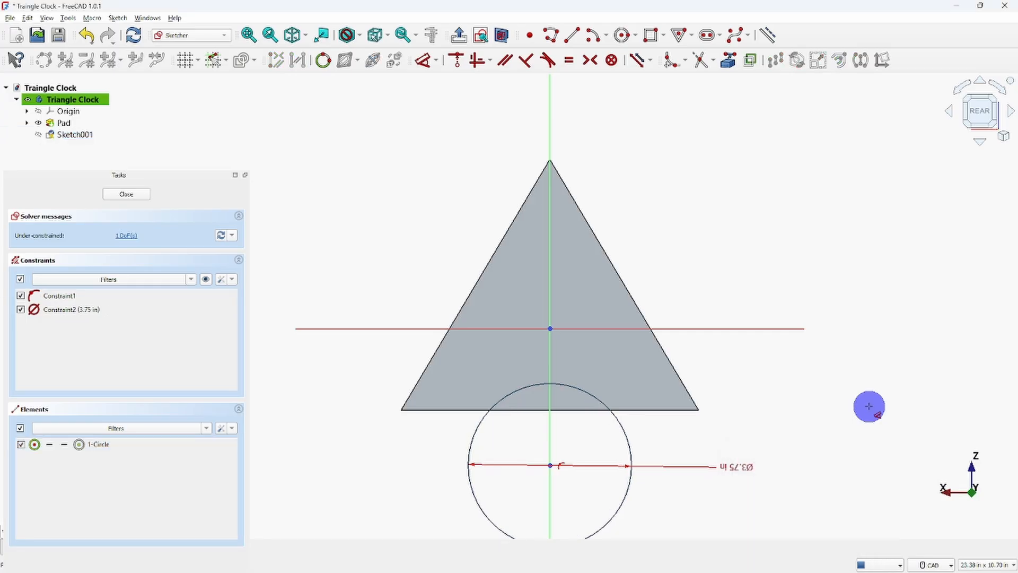
{"action": "key", "text": "Escape"}
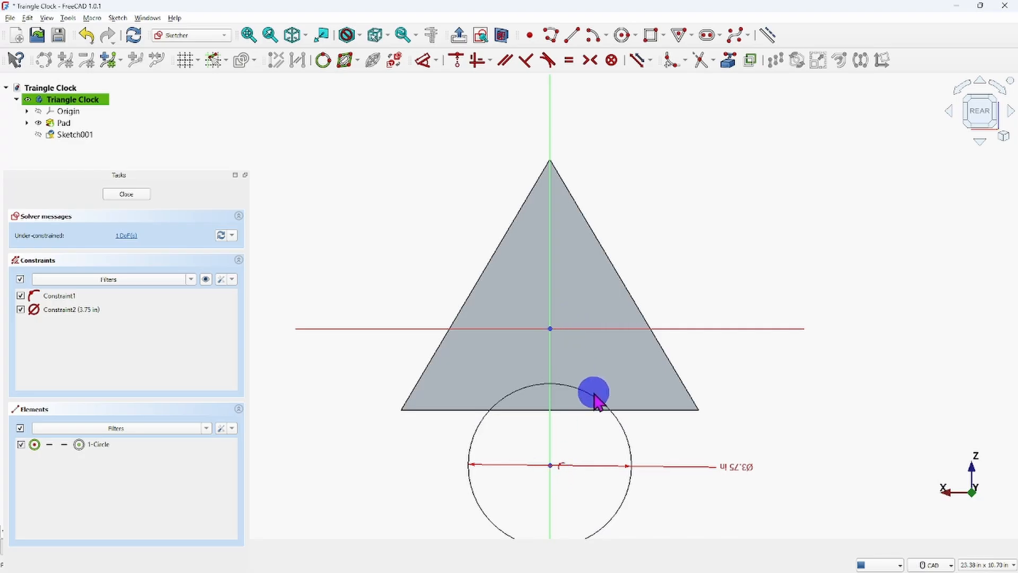
Move the circle up along the vertical axis into the triangle, with its centre just above the sketch origin.
{"action": "left_click_drag", "start_coordinate": [594, 398], "coordinate": [628, 305]}
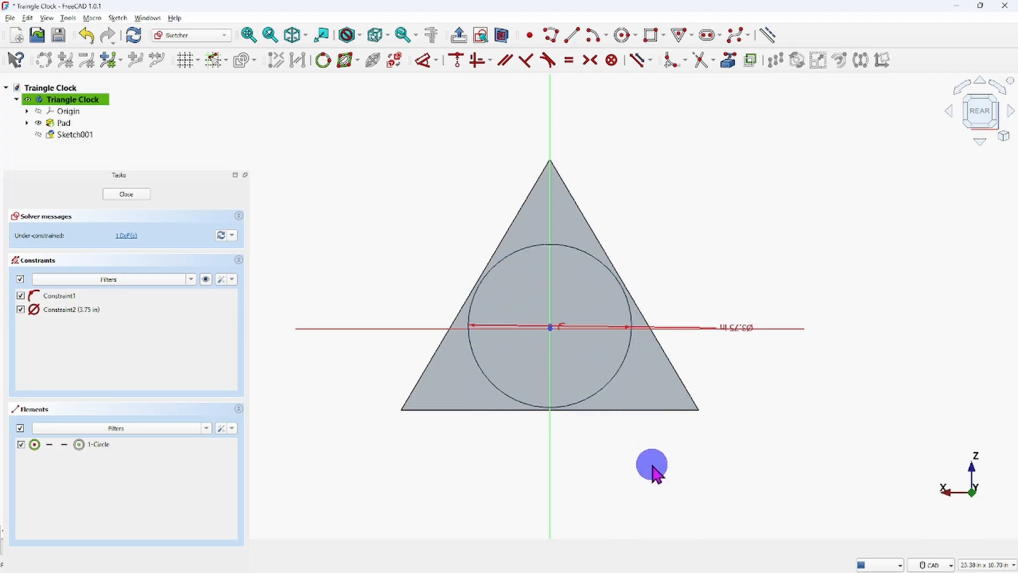
{"action": "scroll", "coordinate": [536, 296], "scroll_direction": "up", "scroll_amount": 4}
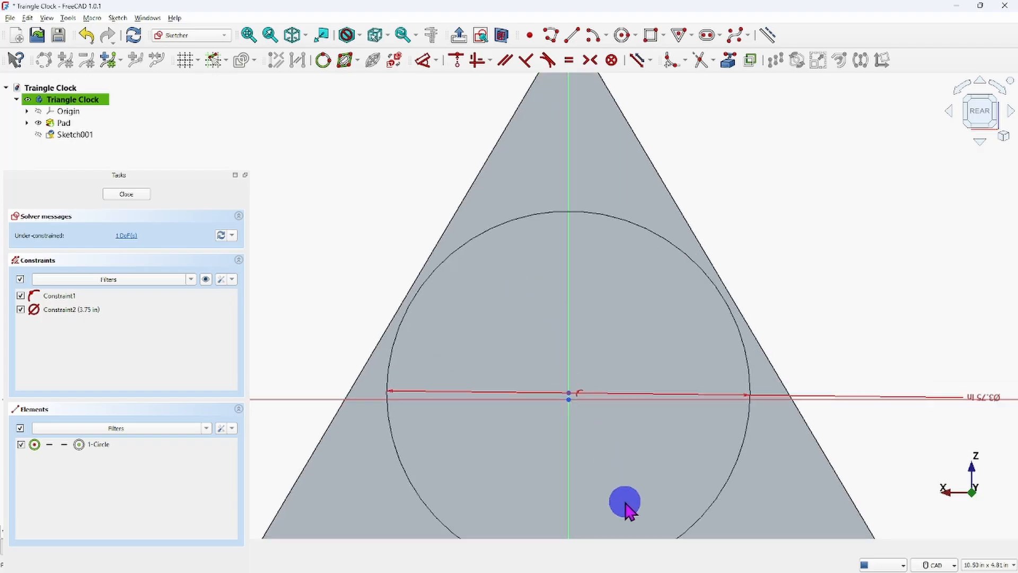
{"action": "middle_click_drag", "start_coordinate": [591, 434], "coordinate": [566, 349]}
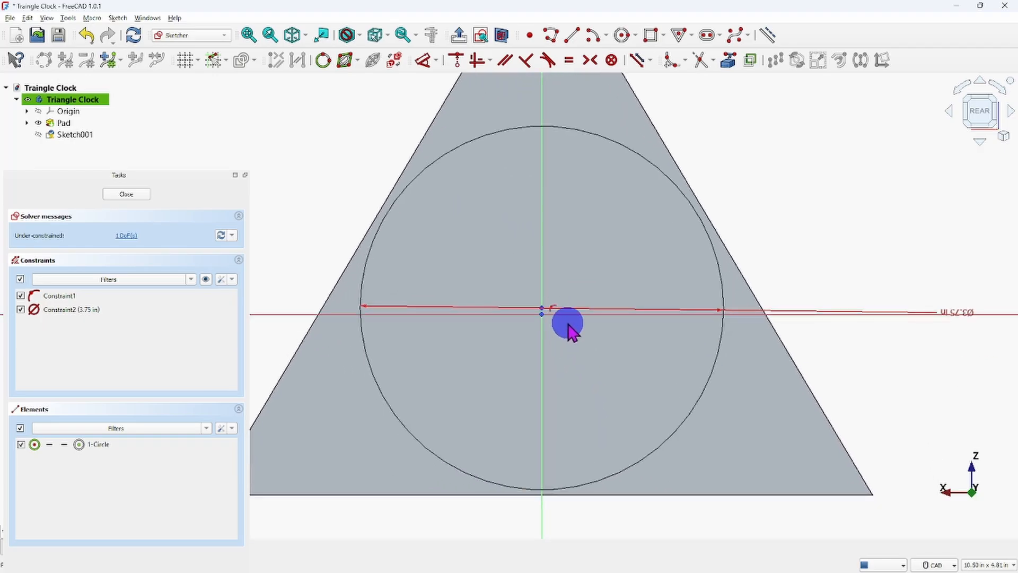
{"action": "right_click", "coordinate": [711, 523]}
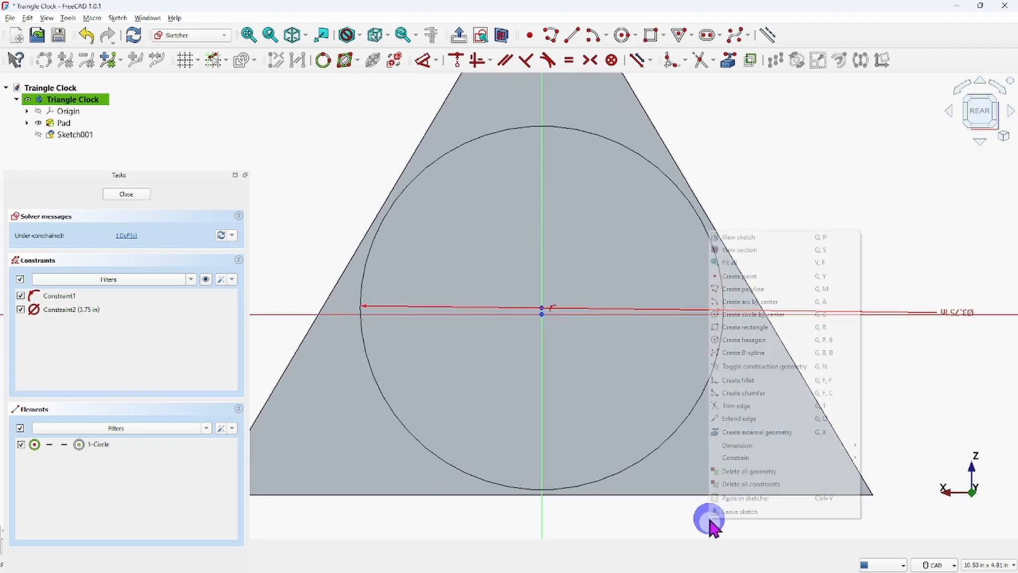
{"action": "left_click", "coordinate": [682, 530]}
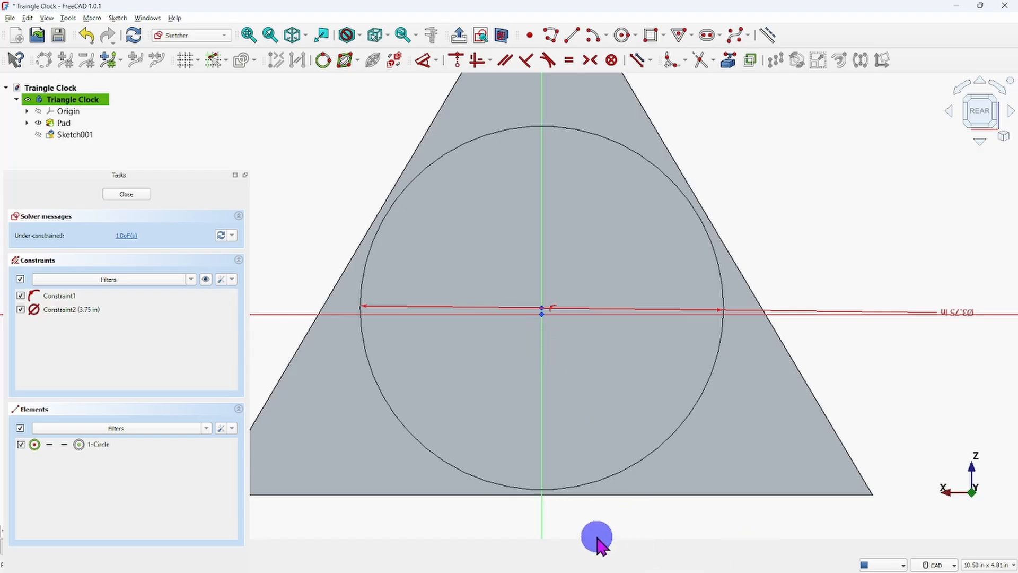
Examine the circle centre's offset from the sketch origin and the gap between the circle and the triangle's base.
{"action": "scroll", "coordinate": [539, 307], "scroll_direction": "up", "scroll_amount": 5}
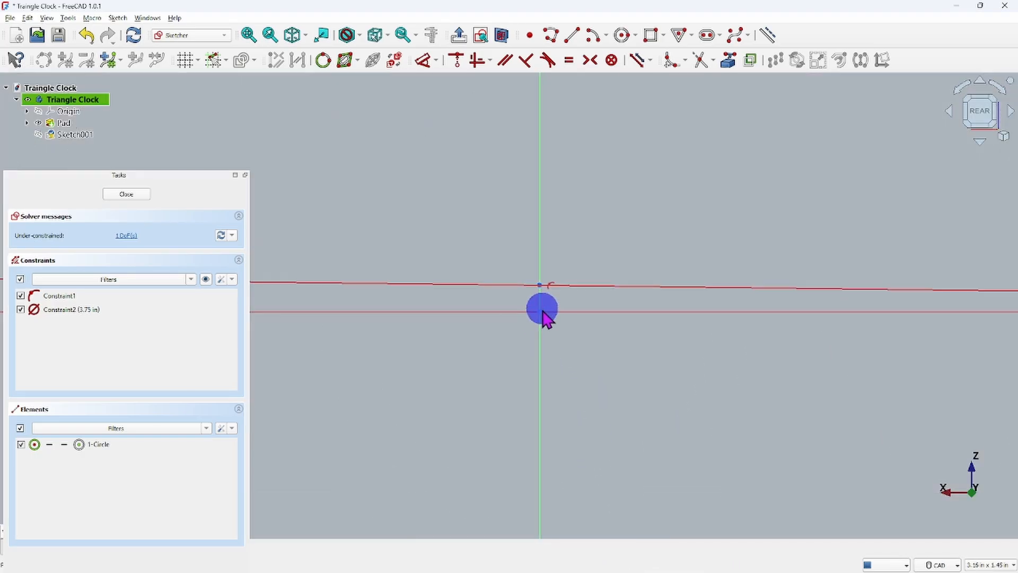
{"action": "left_click", "coordinate": [540, 287]}
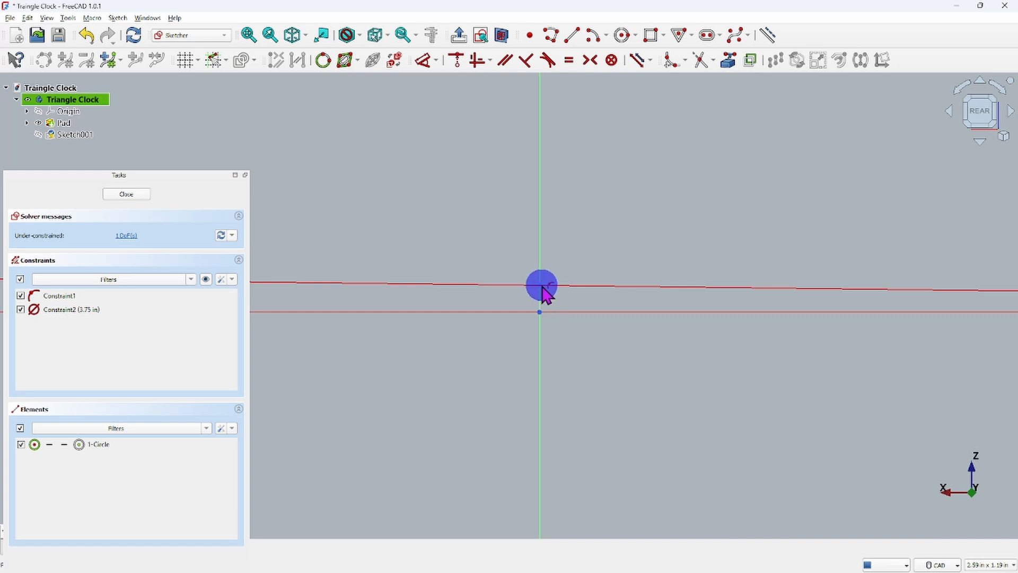
{"action": "left_click", "coordinate": [541, 285]}
{"action": "scroll", "coordinate": [589, 374], "scroll_direction": "down", "scroll_amount": 4}
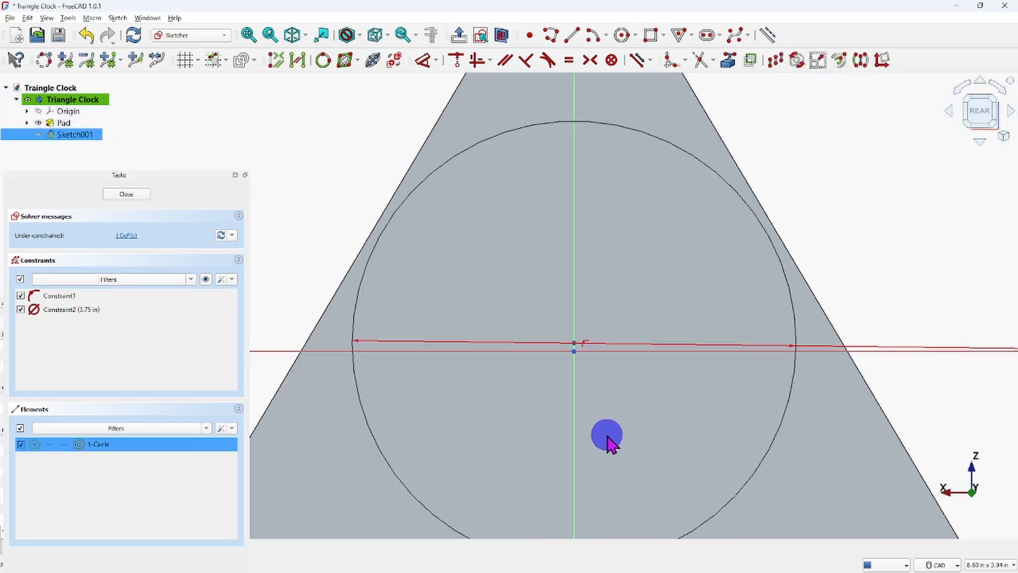
{"action": "middle_click_drag", "start_coordinate": [607, 443], "coordinate": [550, 279]}
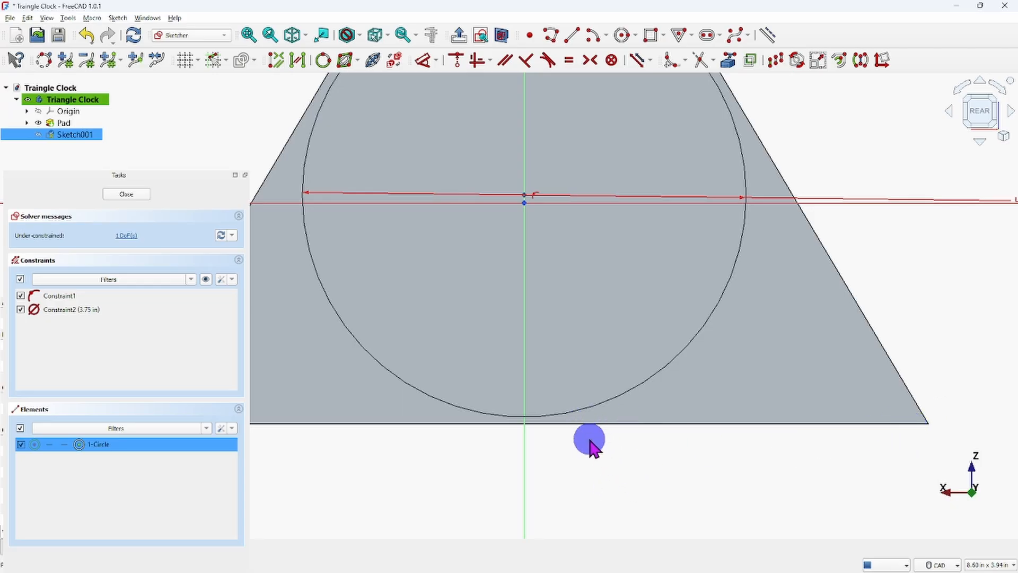
{"action": "scroll", "coordinate": [596, 443], "scroll_direction": "down", "scroll_amount": 2}
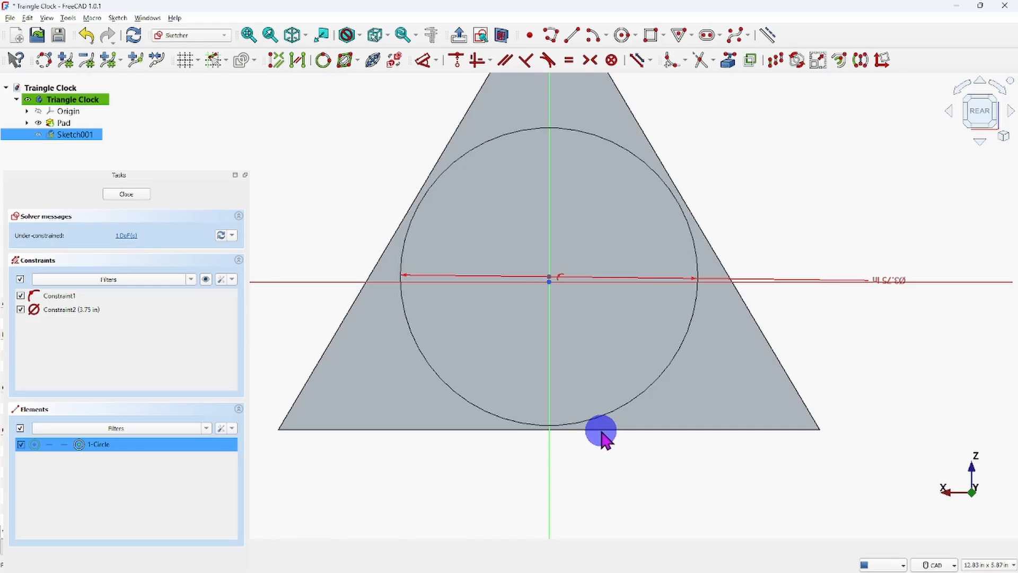
{"action": "right_click", "coordinate": [612, 464]}
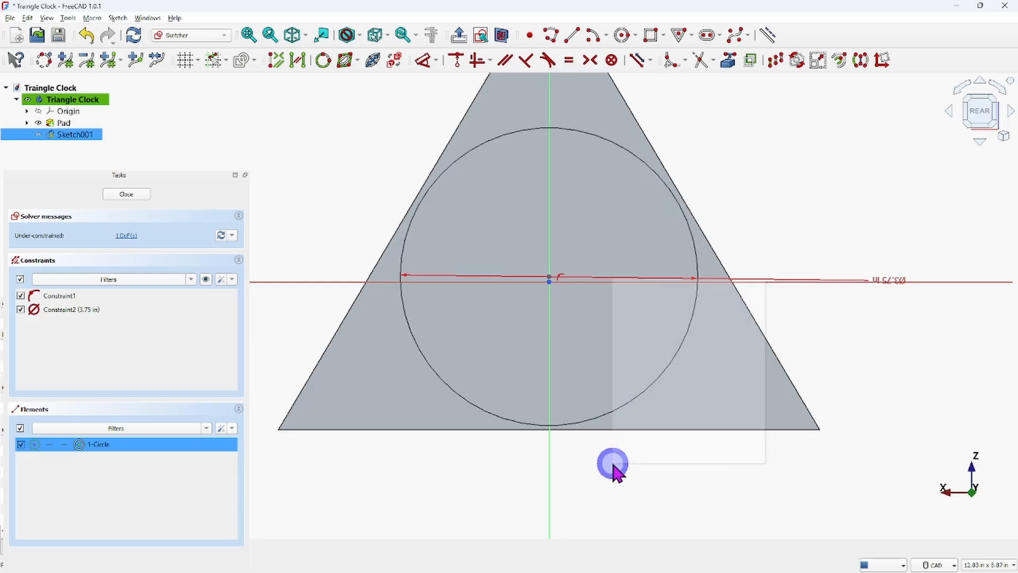
{"action": "left_click", "coordinate": [588, 482]}
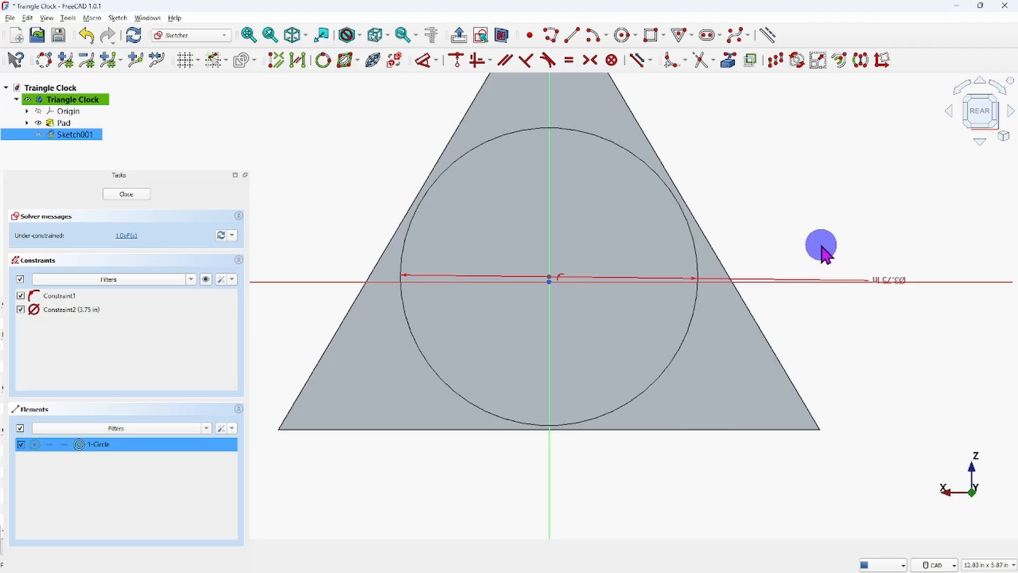
Project the triangle's base edge into the sketch as external geometry.
{"action": "left_click", "coordinate": [730, 59]}
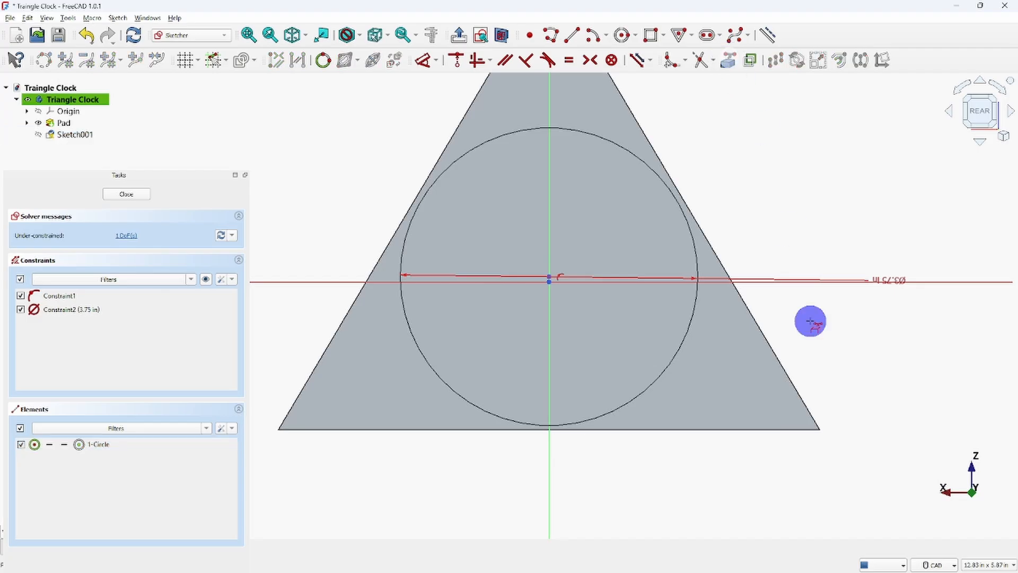
{"action": "left_click", "coordinate": [691, 430]}
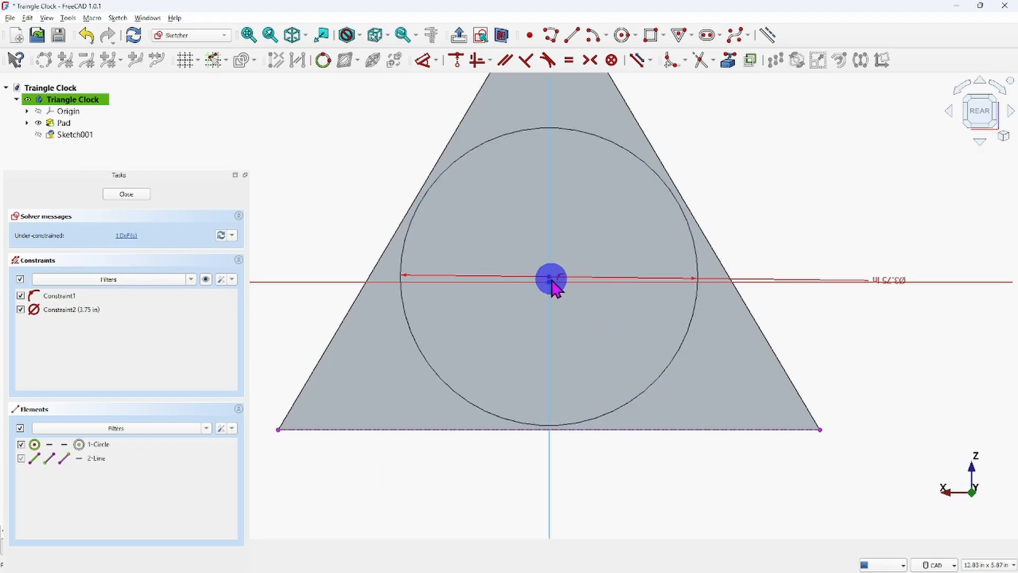
{"action": "left_click", "coordinate": [550, 280]}
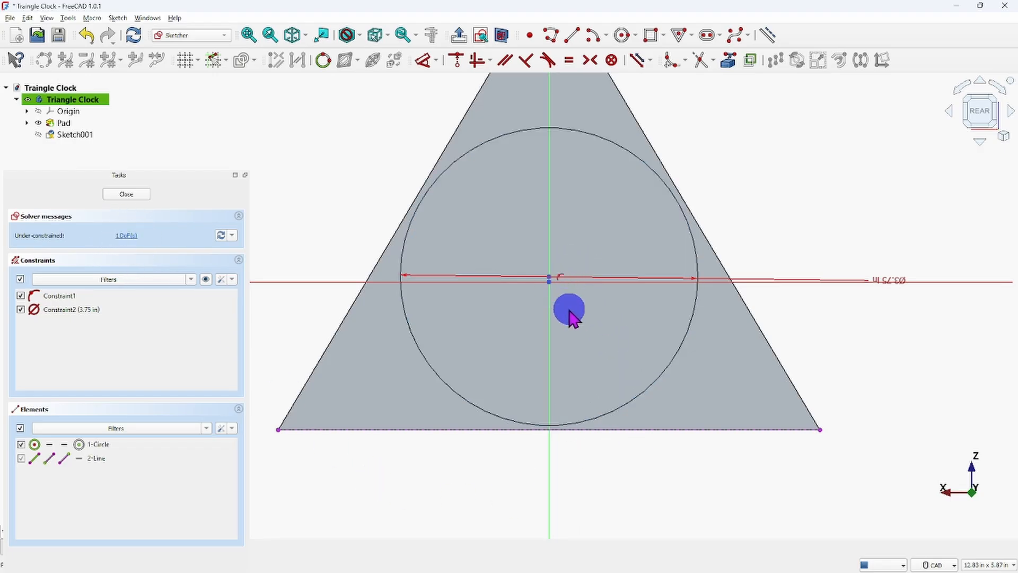
{"action": "left_click", "coordinate": [558, 281]}
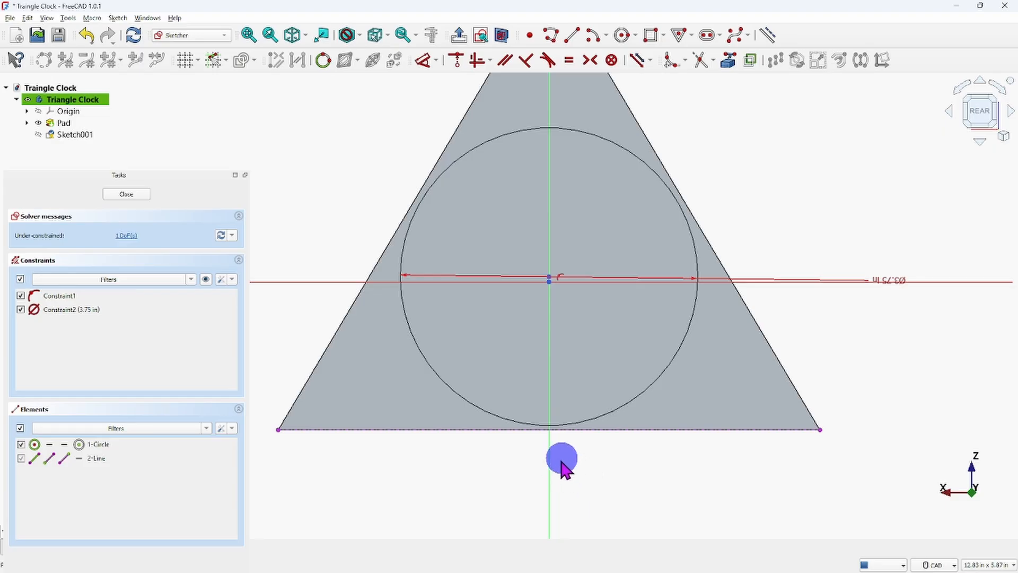
Add a vertical distance dimension between the projected base edge and the circle's centre, placed beside the triangle.
{"action": "left_click", "coordinate": [565, 429]}
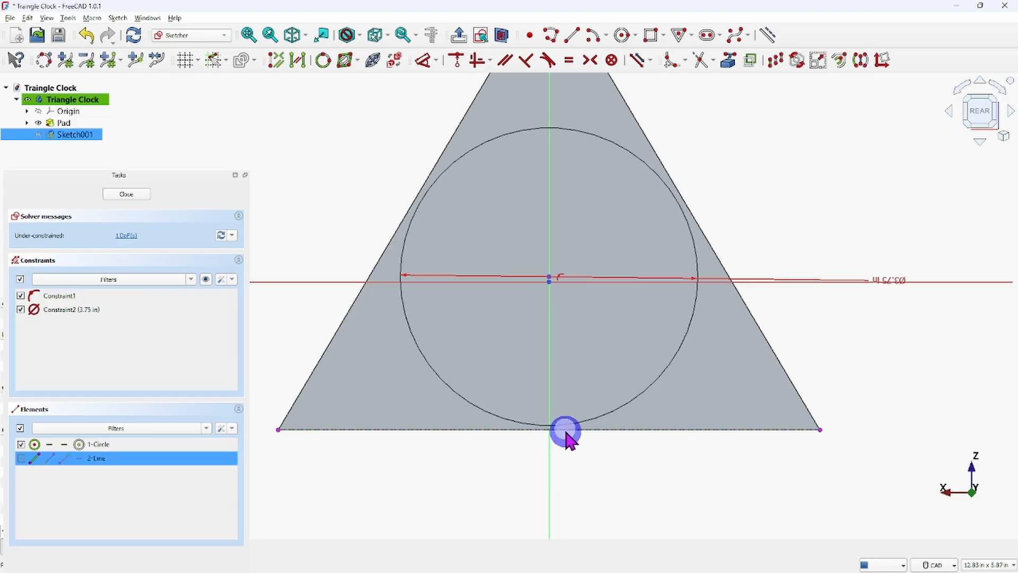
{"action": "left_click", "coordinate": [550, 278]}
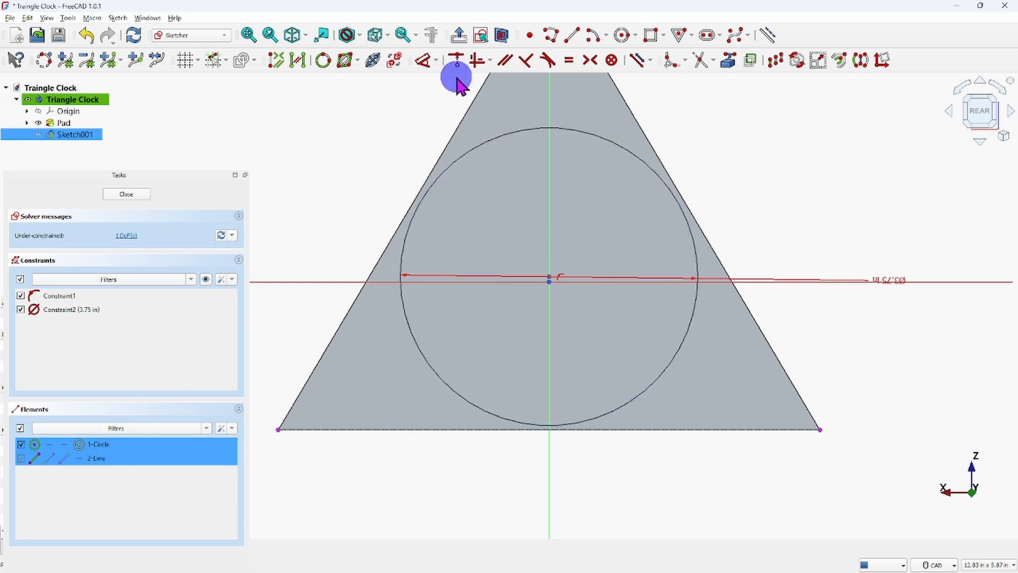
{"action": "left_click", "coordinate": [434, 60]}
{"action": "left_click", "coordinate": [435, 59]}
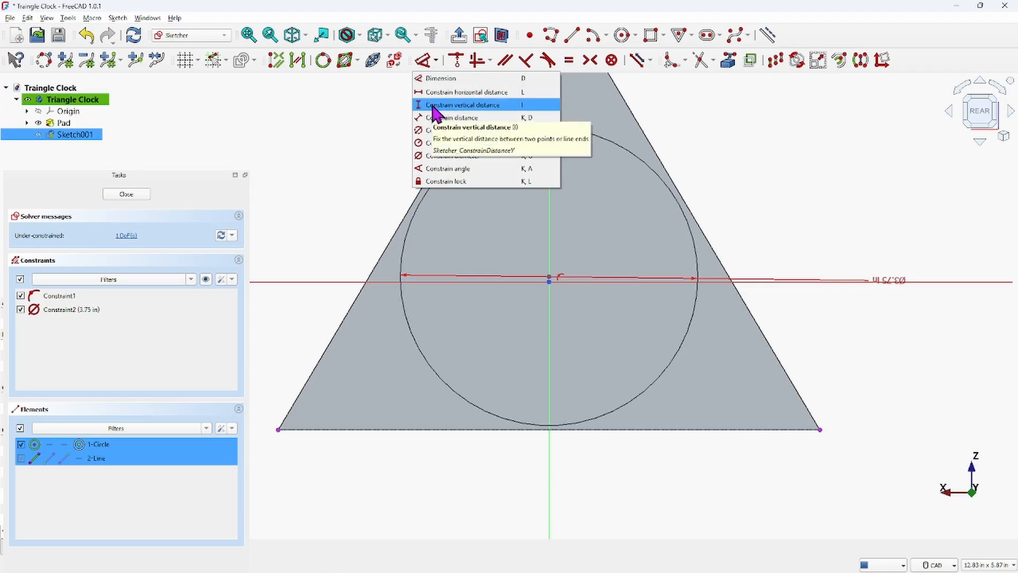
{"action": "left_click", "coordinate": [423, 60]}
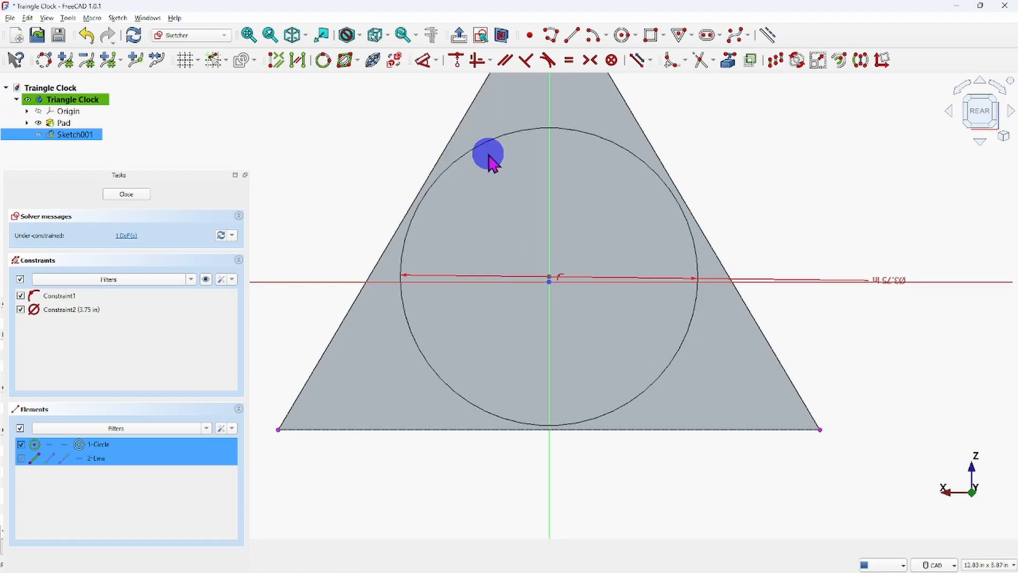
{"action": "left_click", "coordinate": [420, 59]}
{"action": "left_click_drag", "start_coordinate": [658, 336], "coordinate": [839, 376]}
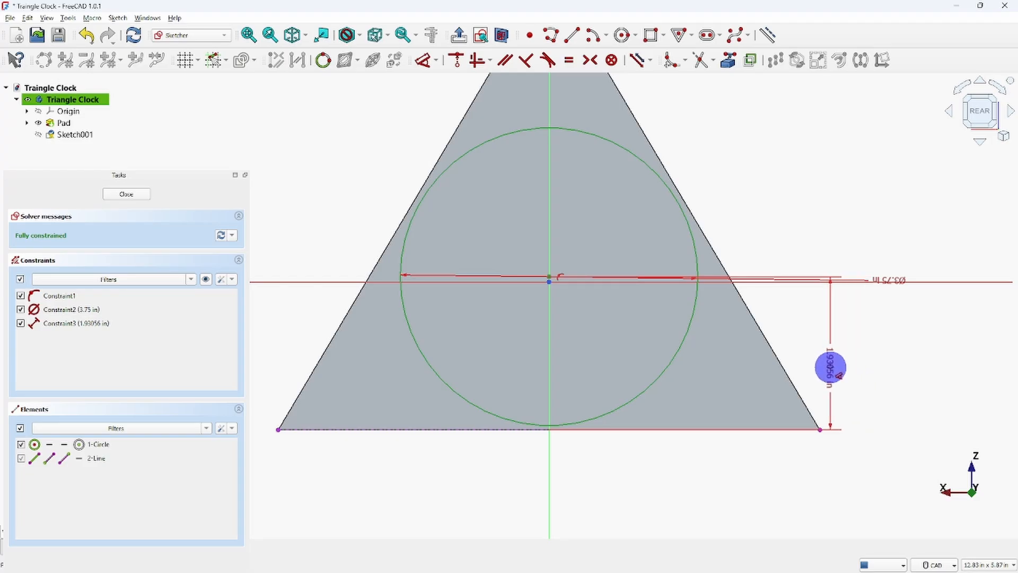
{"action": "left_click_drag", "start_coordinate": [842, 374], "coordinate": [851, 375]}
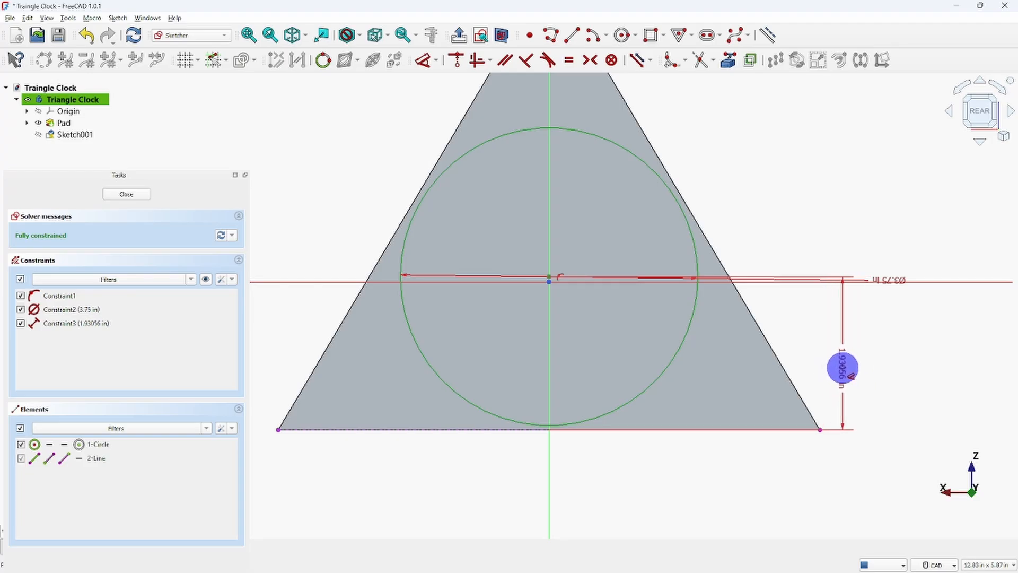
Try 15/16 in as the distance from the base edge to the circle's centre, and correct it to 1.94 in.
{"action": "double_click", "coordinate": [842, 368]}
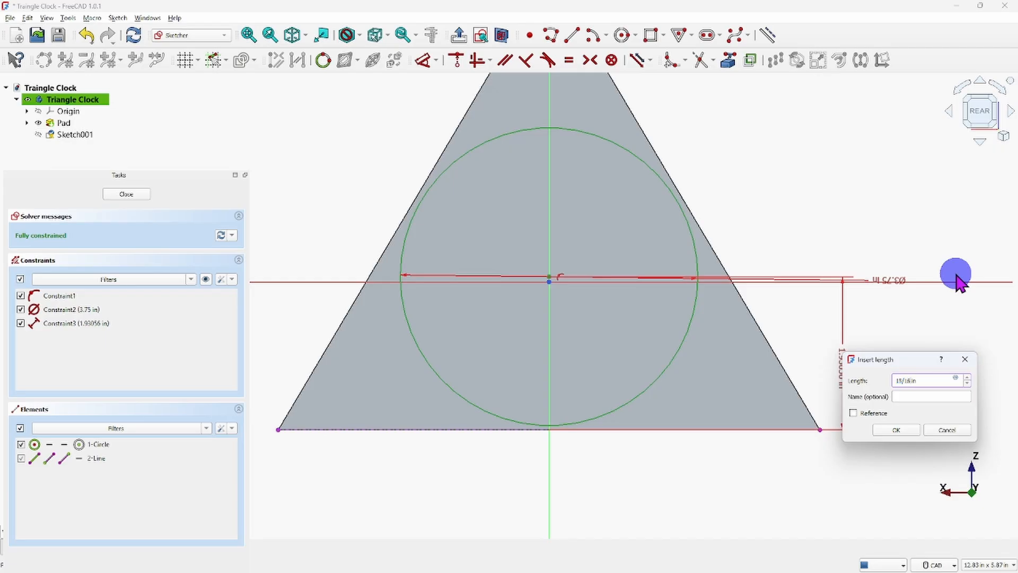
{"action": "key", "text": "Return"}
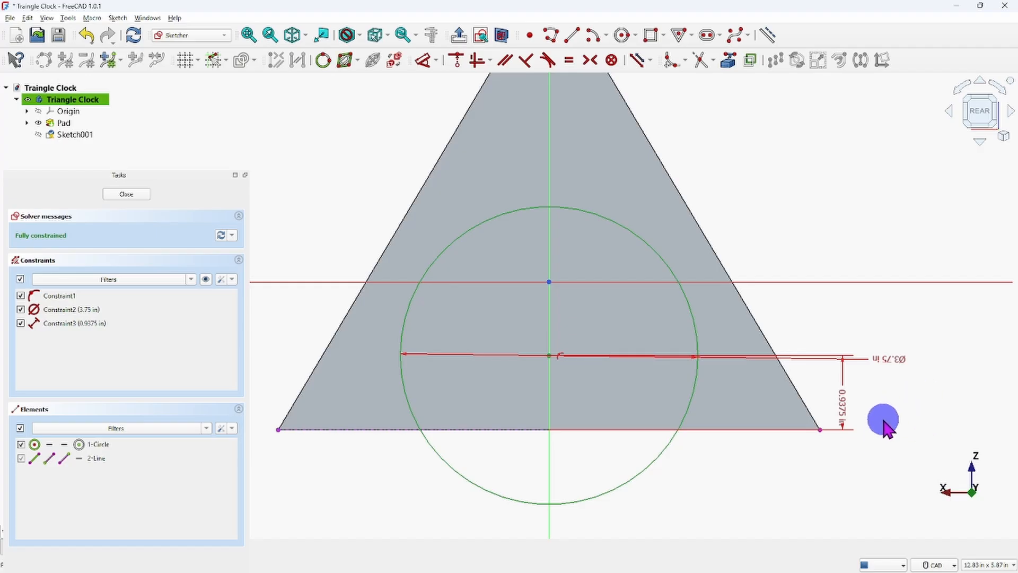
{"action": "double_click", "coordinate": [843, 408]}
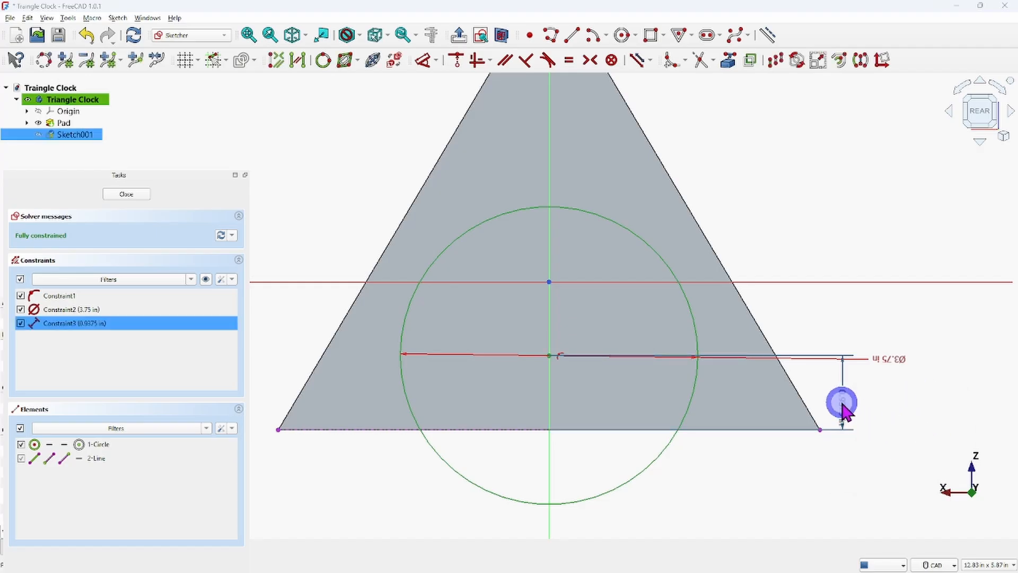
{"action": "left_click", "coordinate": [931, 415]}
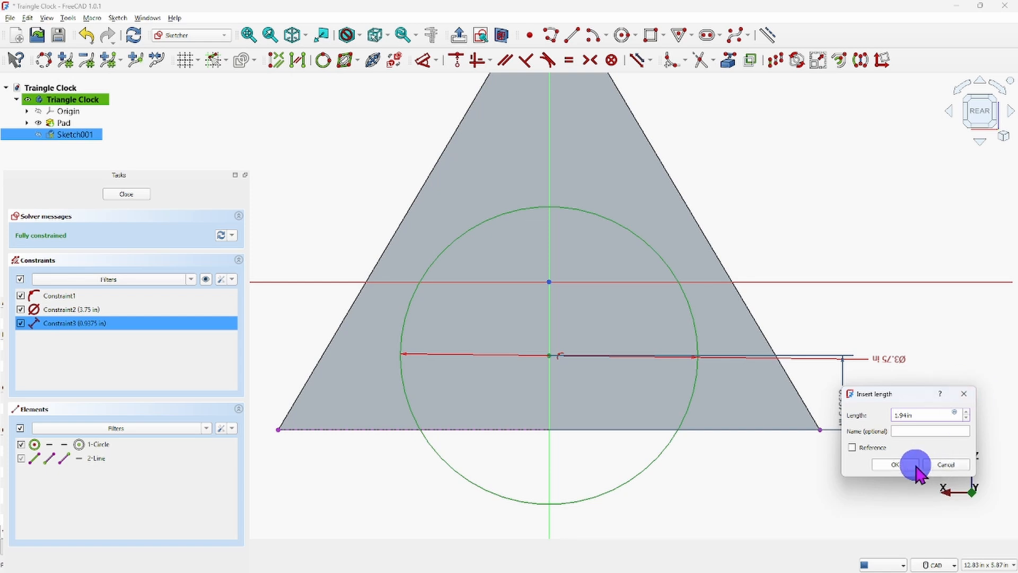
{"action": "left_click", "coordinate": [894, 464]}
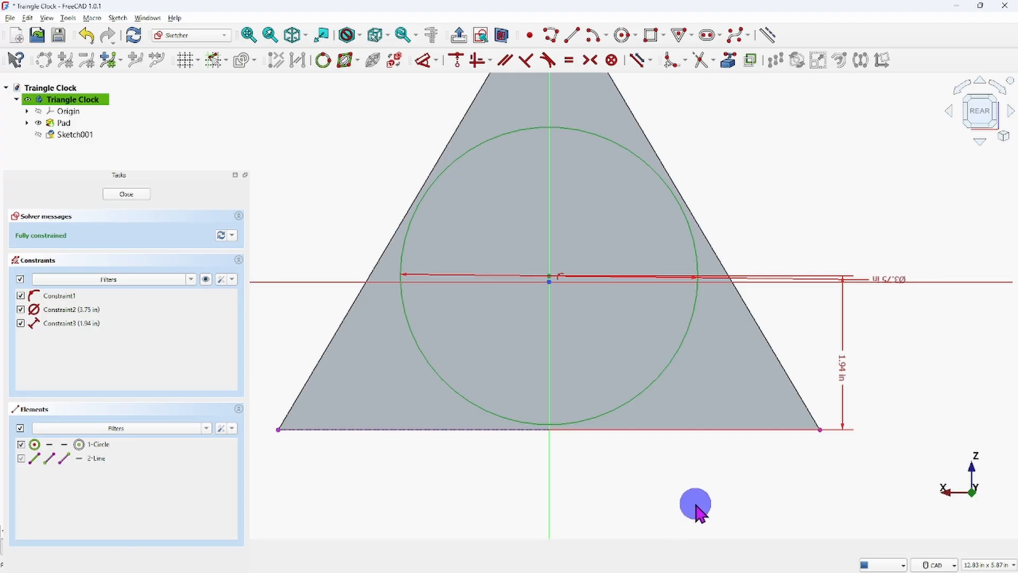
Finish the sketch, check the clock-movement hole's depth on the reference drawing, and pocket the circle 1 in deep into the triangle's back.
{"action": "left_click", "coordinate": [123, 195]}
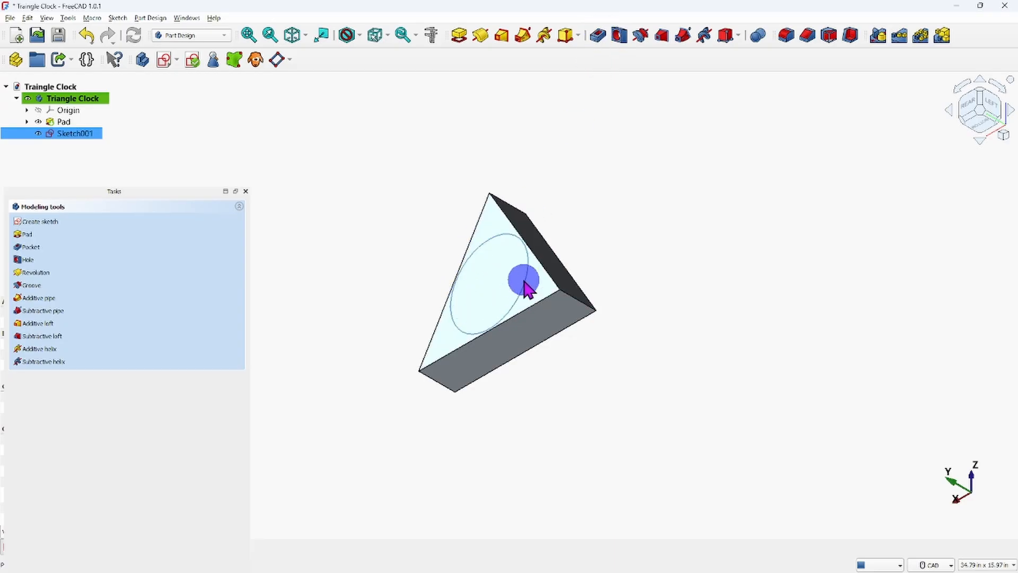
{"action": "left_click", "coordinate": [597, 36]}
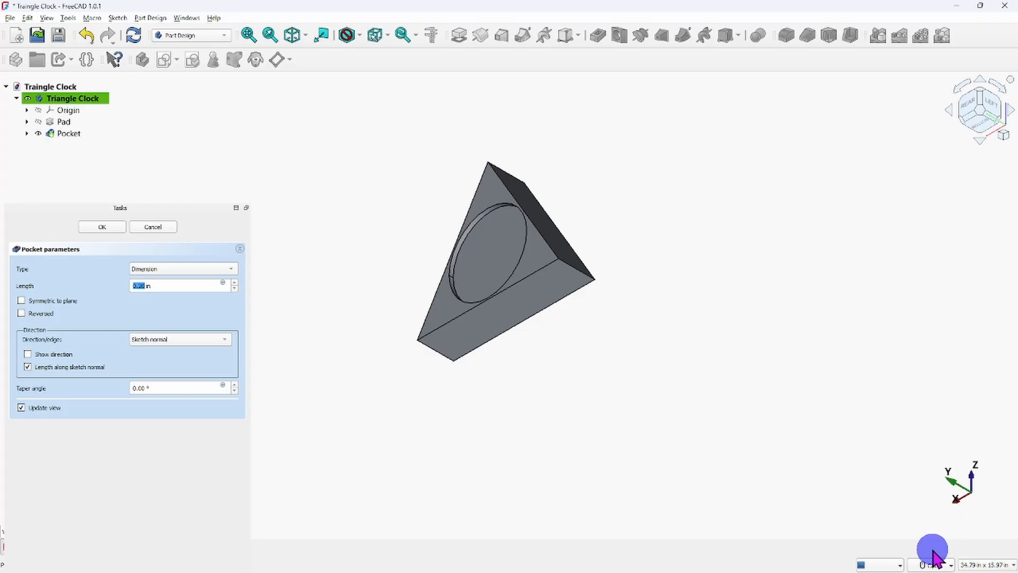
{"action": "mouse_move", "coordinate": [829, 568]}
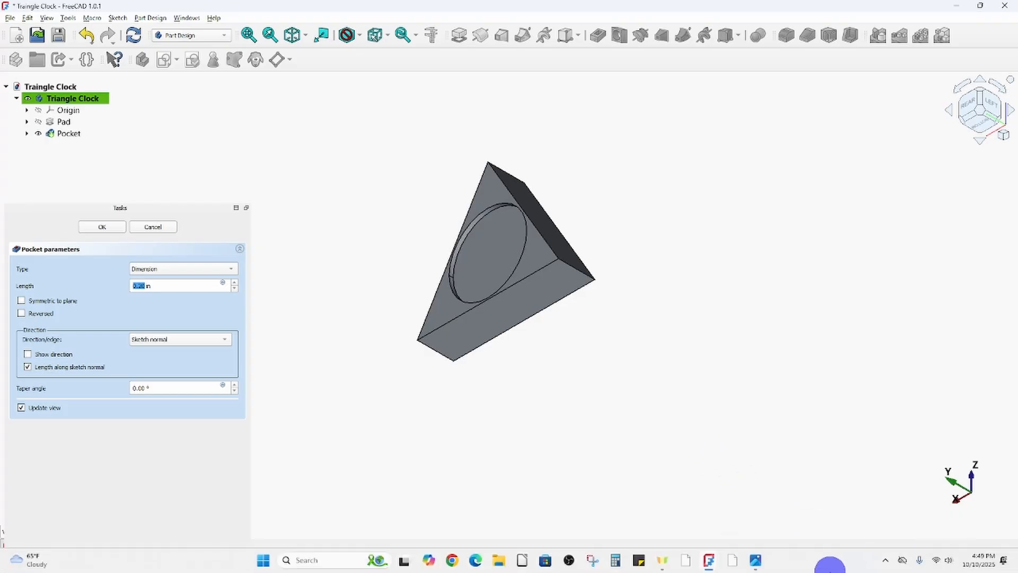
{"action": "mouse_move", "coordinate": [755, 560]}
{"action": "left_click", "coordinate": [818, 513]}
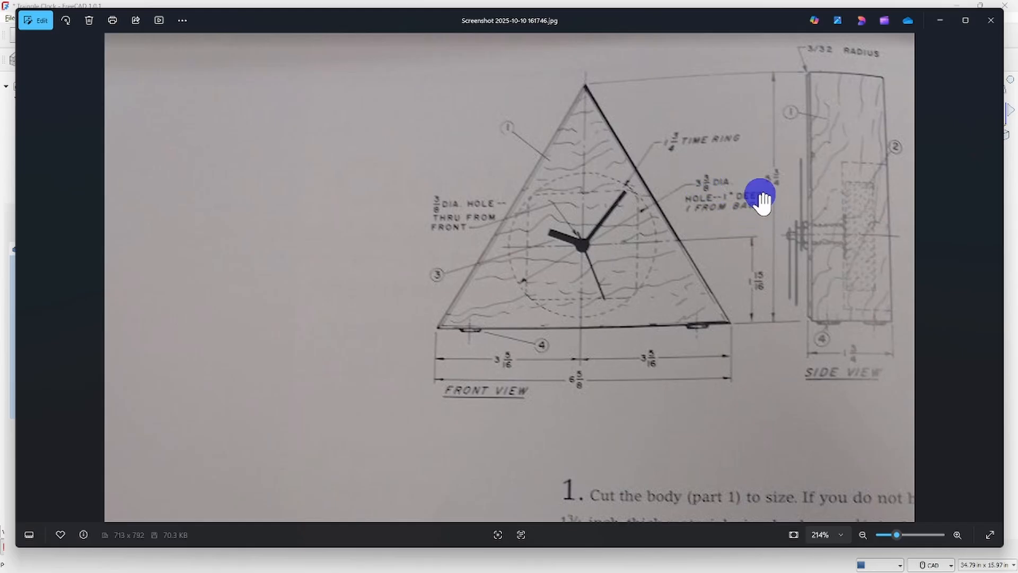
{"action": "mouse_move", "coordinate": [685, 571]}
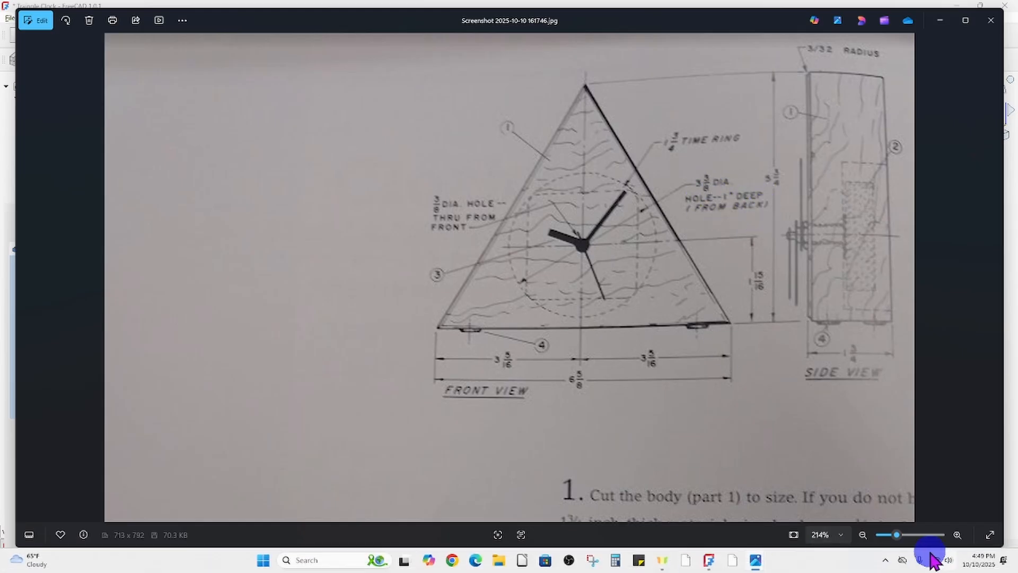
{"action": "mouse_move", "coordinate": [710, 560]}
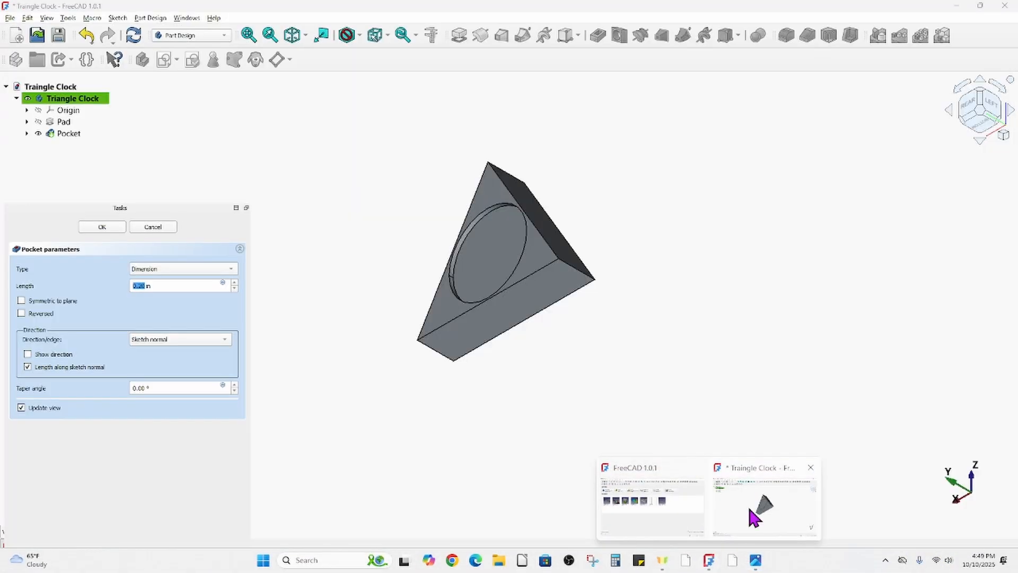
{"action": "left_click", "coordinate": [752, 516]}
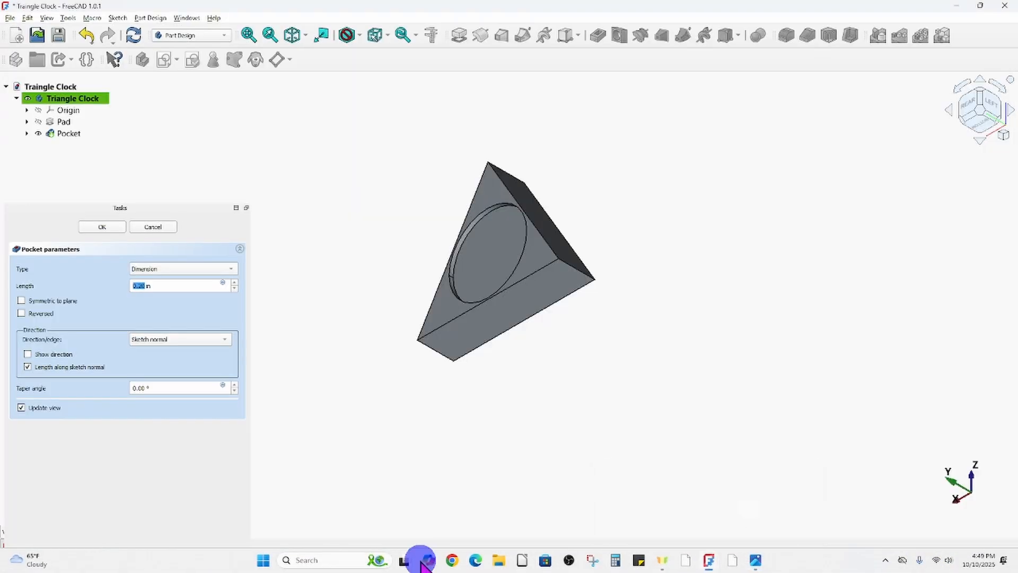
{"action": "left_click", "coordinate": [159, 285]}
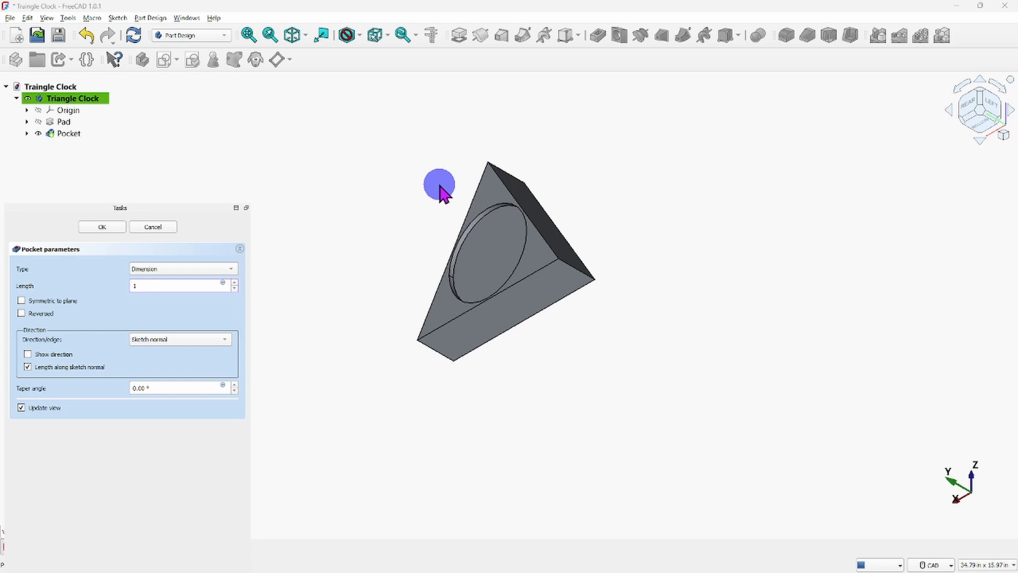
{"action": "key", "text": "Return"}
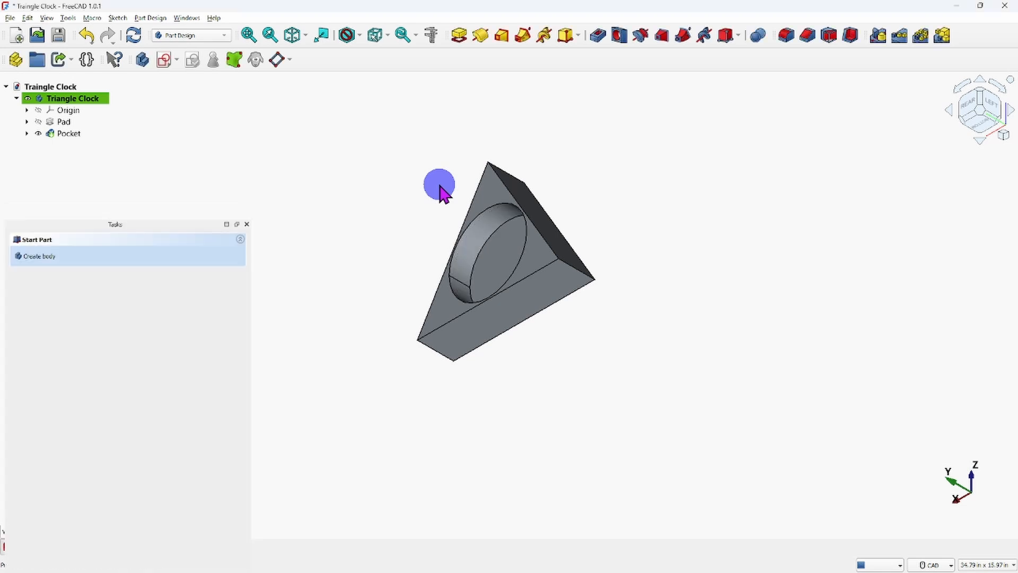
Create a new sketch on the circular floor of the pocket in the triangle's back.
{"action": "mouse_move", "coordinate": [483, 241]}
{"action": "middle_mouse_down"}
{"action": "mouse_move", "coordinate": [571, 249]}
{"action": "mouse_move", "coordinate": [629, 375]}
{"action": "mouse_move", "coordinate": [666, 291]}
{"action": "mouse_move", "coordinate": [522, 277]}
{"action": "mouse_move", "coordinate": [307, 300]}
{"action": "mouse_move", "coordinate": [272, 241]}
{"action": "mouse_move", "coordinate": [511, 232]}
{"action": "mouse_move", "coordinate": [554, 270]}
{"action": "mouse_move", "coordinate": [536, 286]}
{"action": "mouse_move", "coordinate": [346, 300]}
{"action": "middle_mouse_up"}
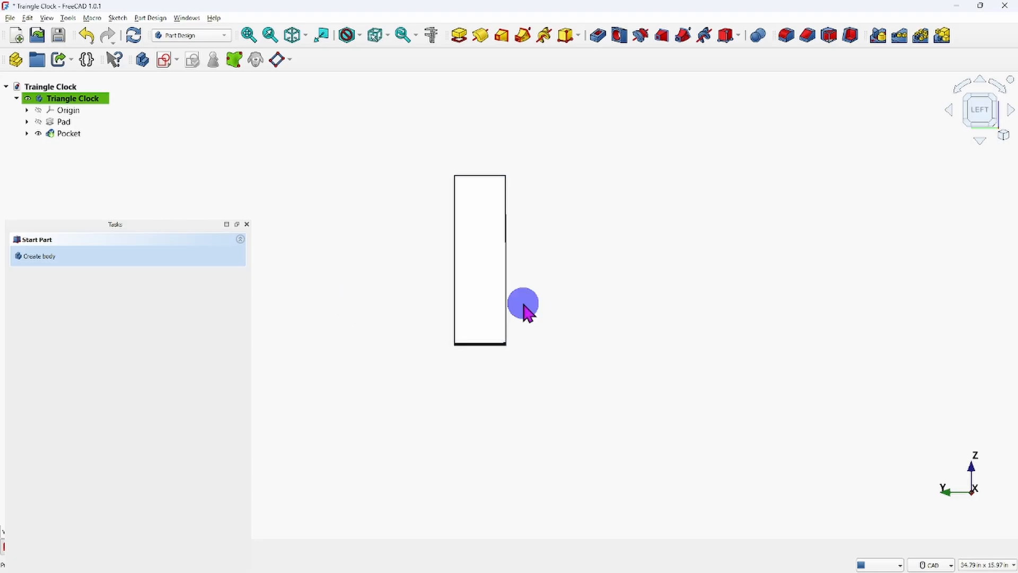
{"action": "middle_click_drag", "start_coordinate": [608, 265], "coordinate": [614, 297]}
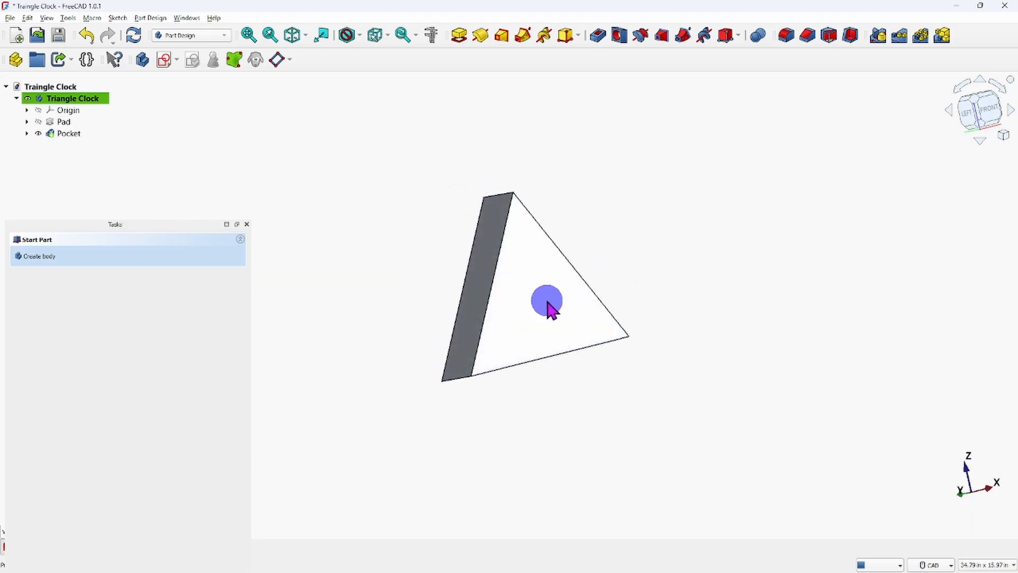
{"action": "left_click", "coordinate": [547, 301]}
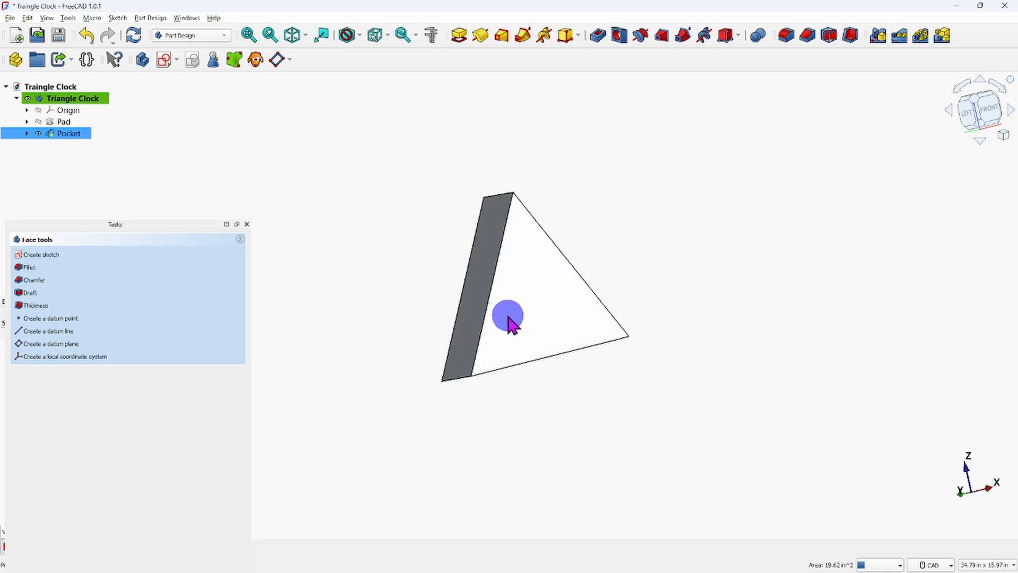
{"action": "middle_click_drag", "start_coordinate": [508, 318], "coordinate": [879, 275]}
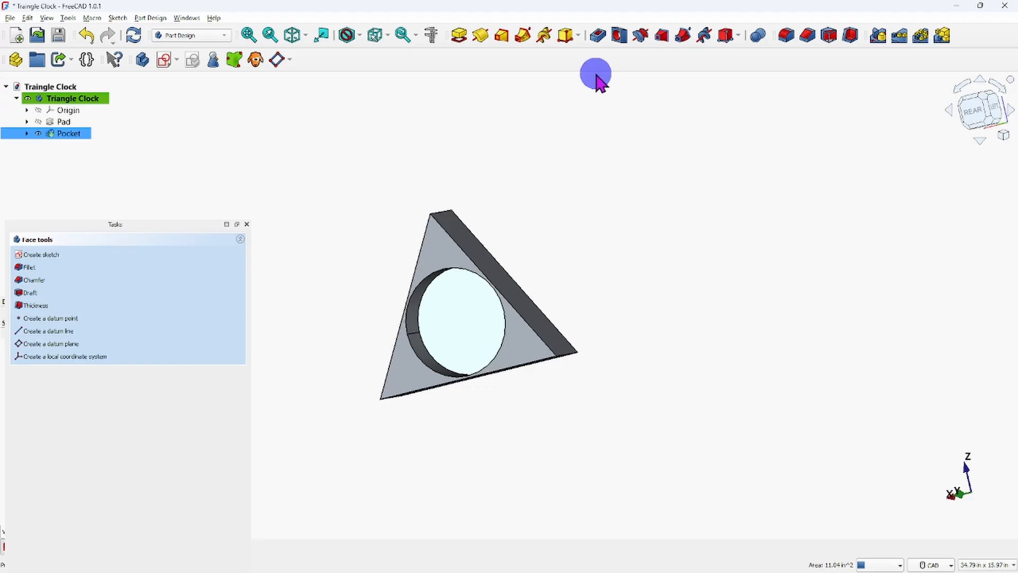
{"action": "left_click", "coordinate": [165, 60]}
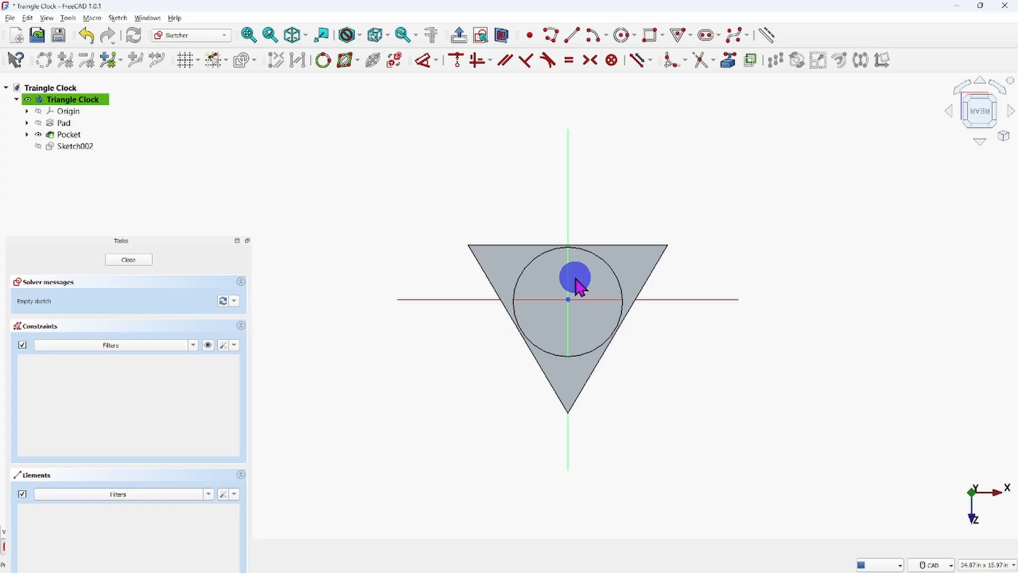
{"action": "scroll", "coordinate": [577, 284], "scroll_direction": "up", "scroll_amount": 3}
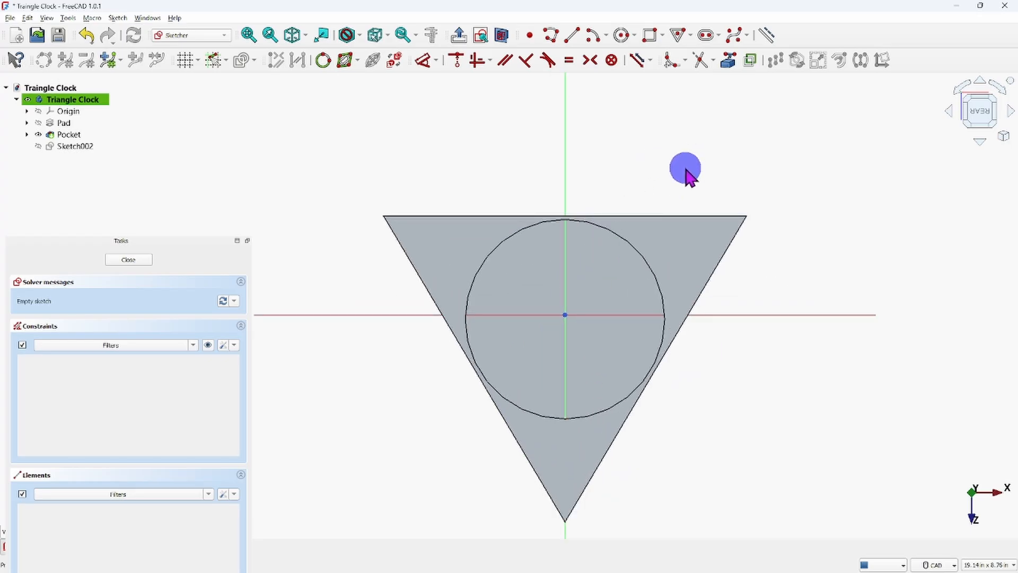
Project the pocket's circular edge into the sketch as external geometry to obtain its centre point.
{"action": "left_click", "coordinate": [729, 60]}
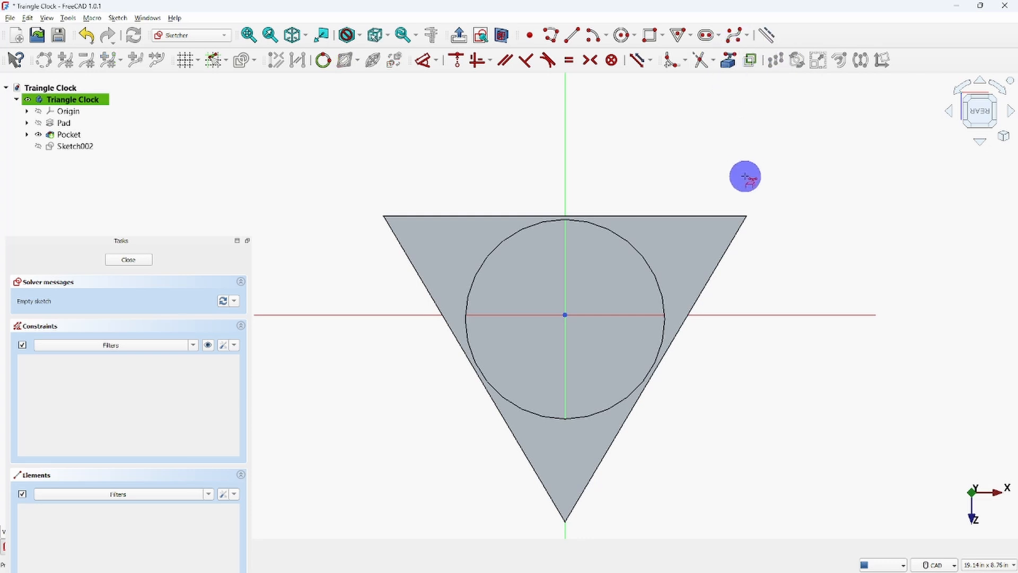
{"action": "left_click", "coordinate": [644, 260]}
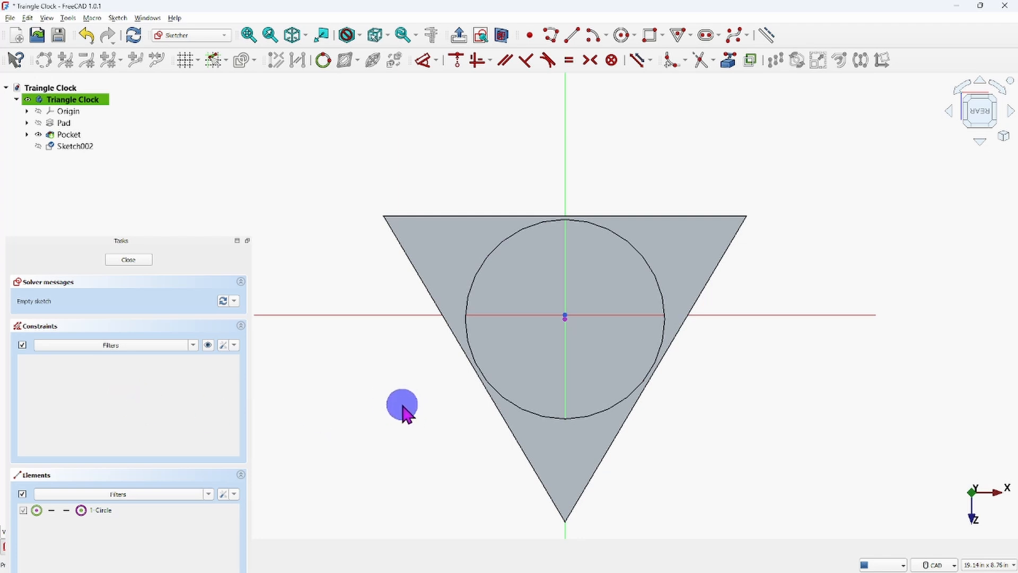
{"action": "scroll", "coordinate": [575, 313], "scroll_direction": "up", "scroll_amount": 6}
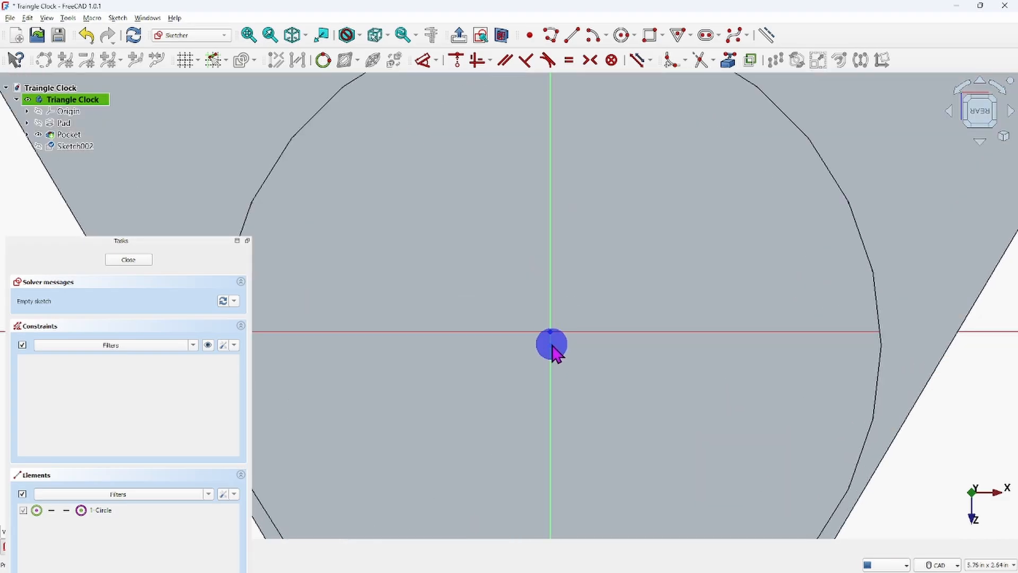
{"action": "scroll", "coordinate": [634, 387], "scroll_direction": "down", "scroll_amount": 6}
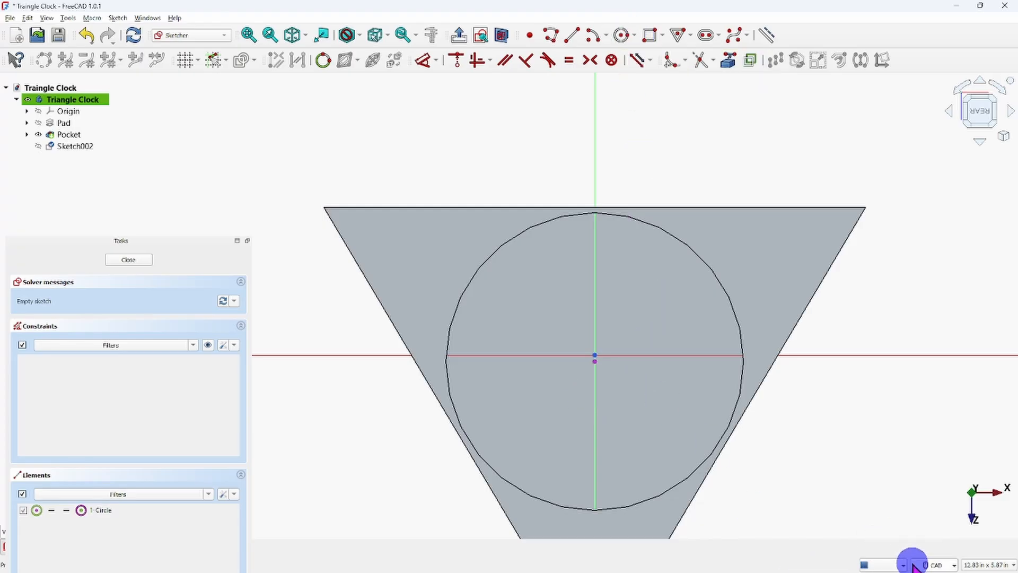
Check the shaft hole's size on the reference drawing and draw a 3/8 in diameter circle centred on the projected pocket centre.
{"action": "mouse_move", "coordinate": [870, 551]}
{"action": "mouse_move", "coordinate": [757, 559]}
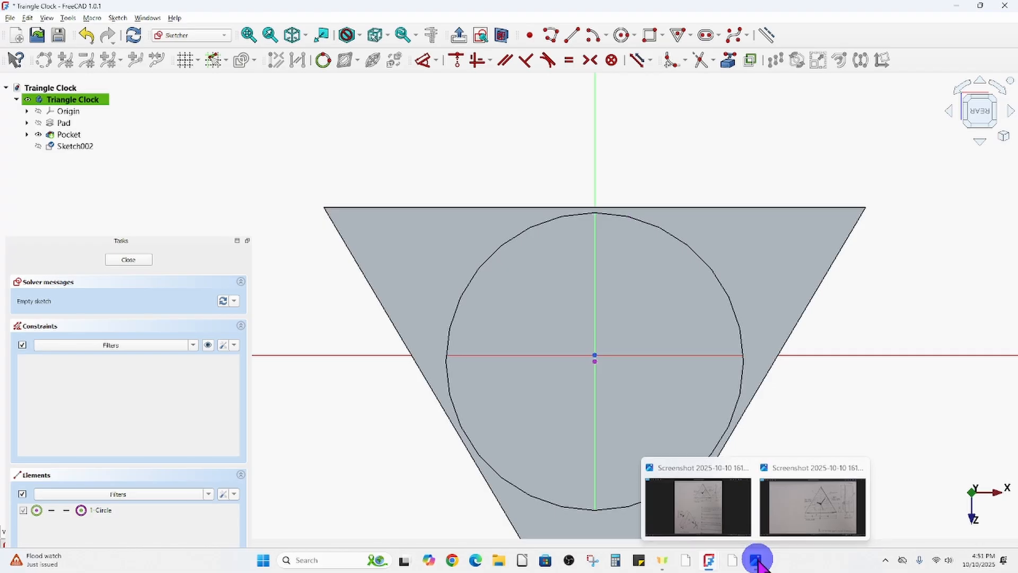
{"action": "left_click", "coordinate": [839, 502]}
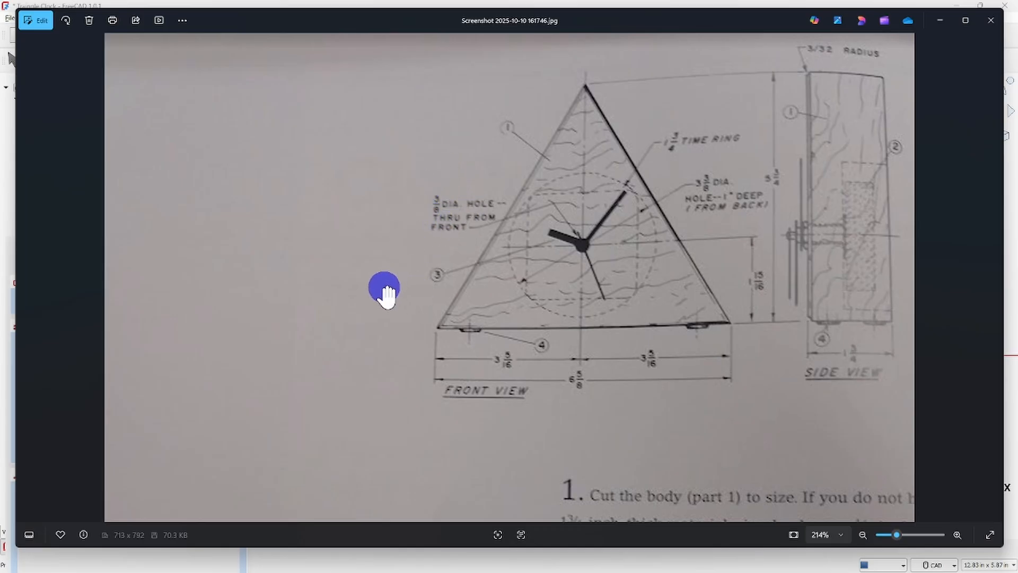
{"action": "mouse_move", "coordinate": [805, 571]}
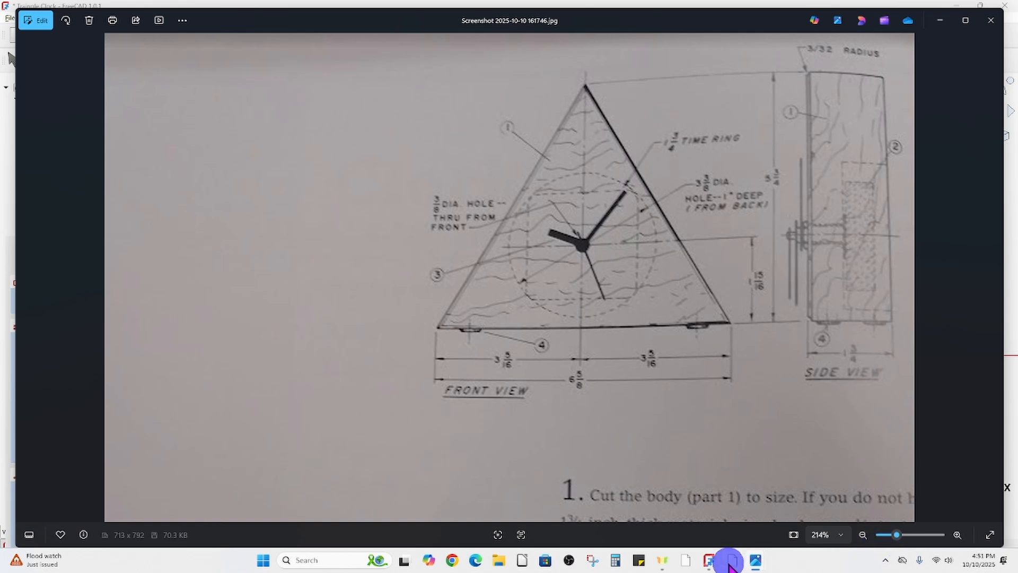
{"action": "mouse_move", "coordinate": [711, 559]}
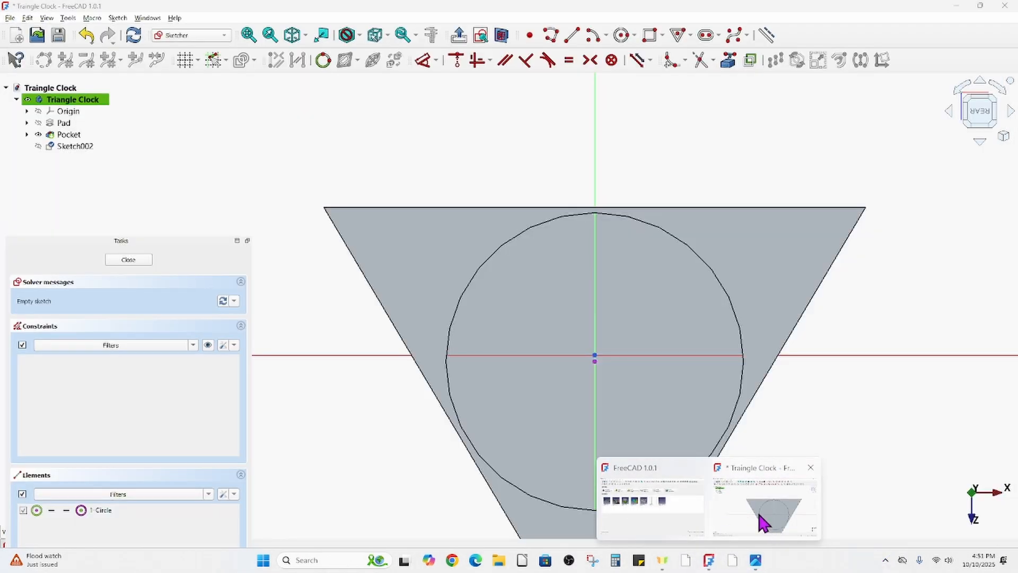
{"action": "left_click", "coordinate": [764, 522]}
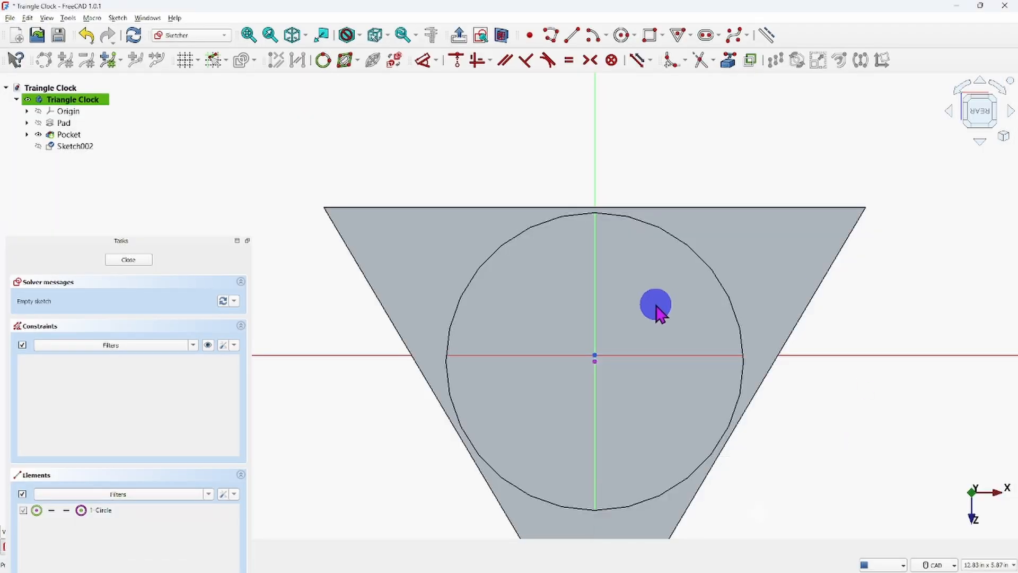
{"action": "left_click", "coordinate": [620, 35]}
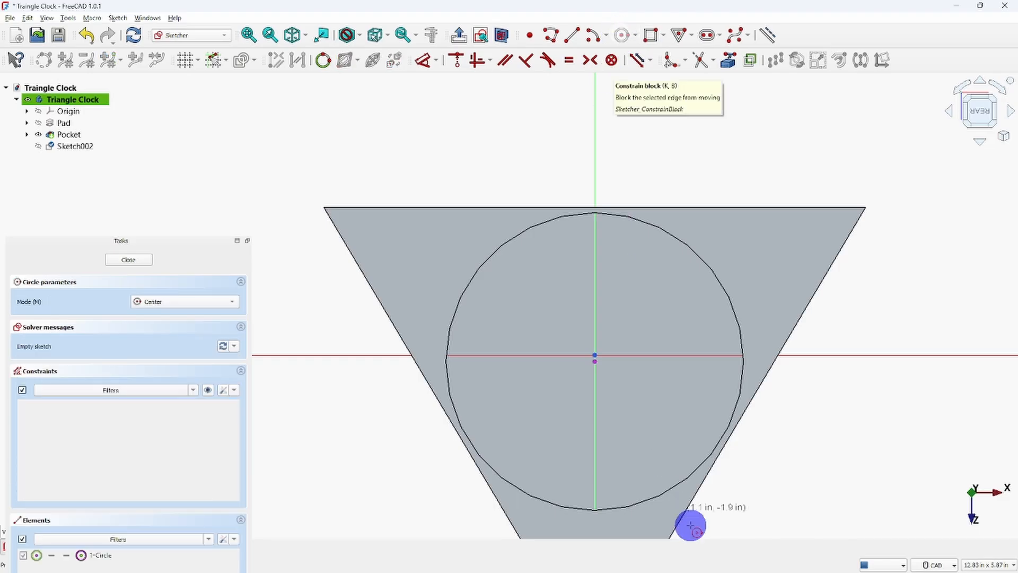
{"action": "scroll", "coordinate": [588, 368], "scroll_direction": "up", "scroll_amount": 4}
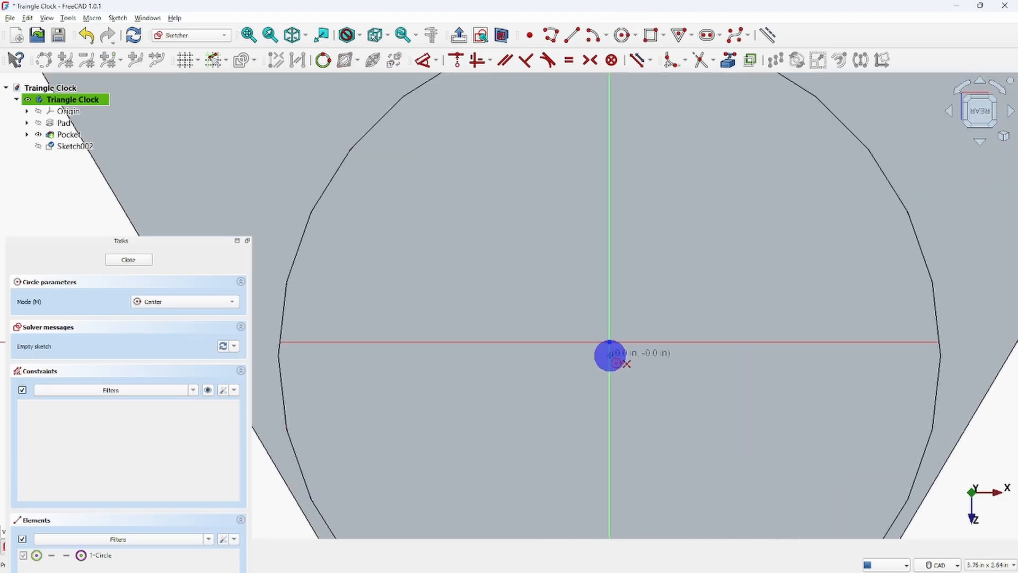
{"action": "left_click", "coordinate": [609, 356]}
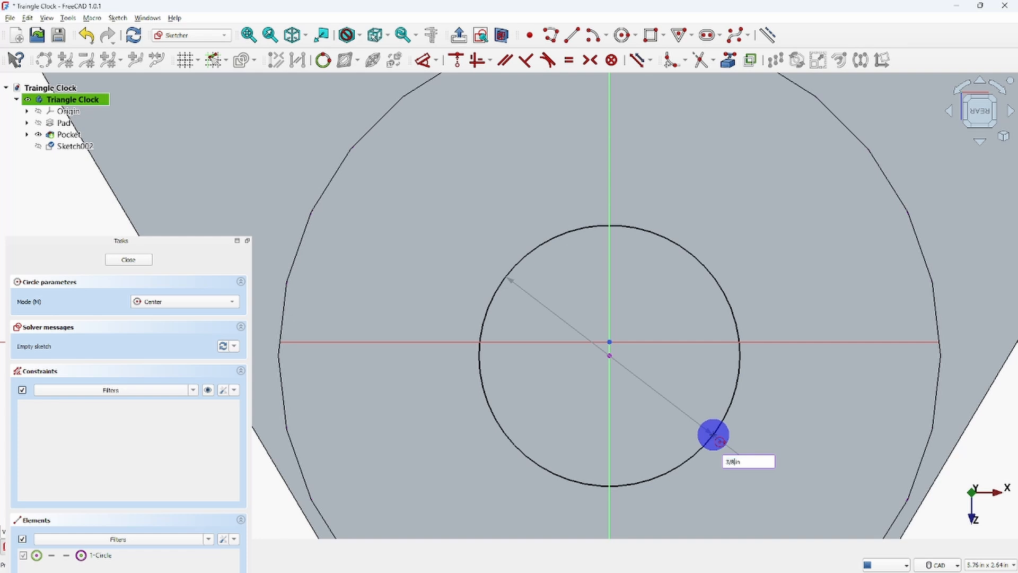
{"action": "key", "text": "Return"}
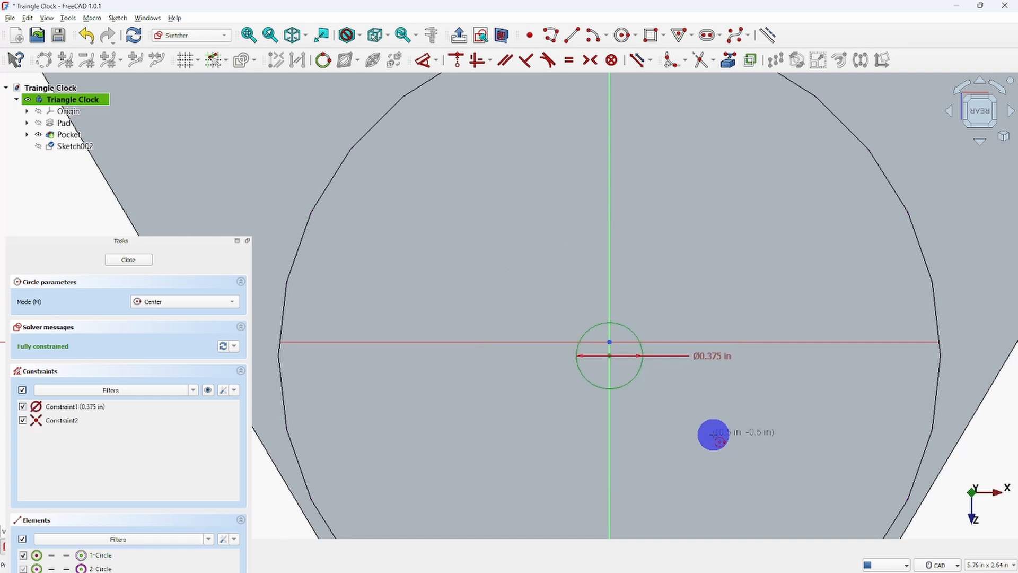
{"action": "right_click", "coordinate": [714, 436]}
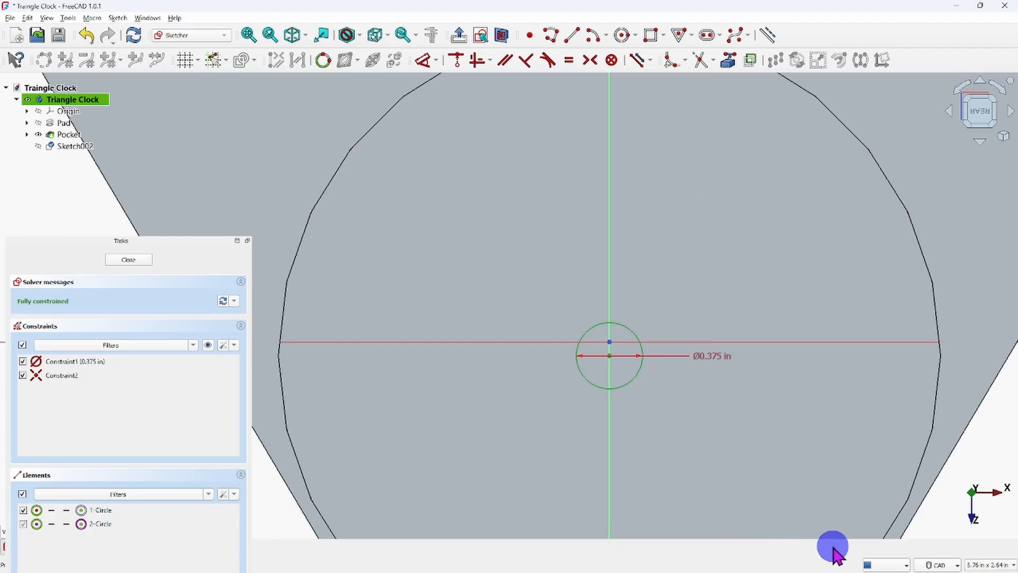
Compare the shaft hole with the front and side views of the reference drawing in the image viewer, and return to the sketch.
{"action": "mouse_move", "coordinate": [916, 569]}
{"action": "mouse_move", "coordinate": [755, 563]}
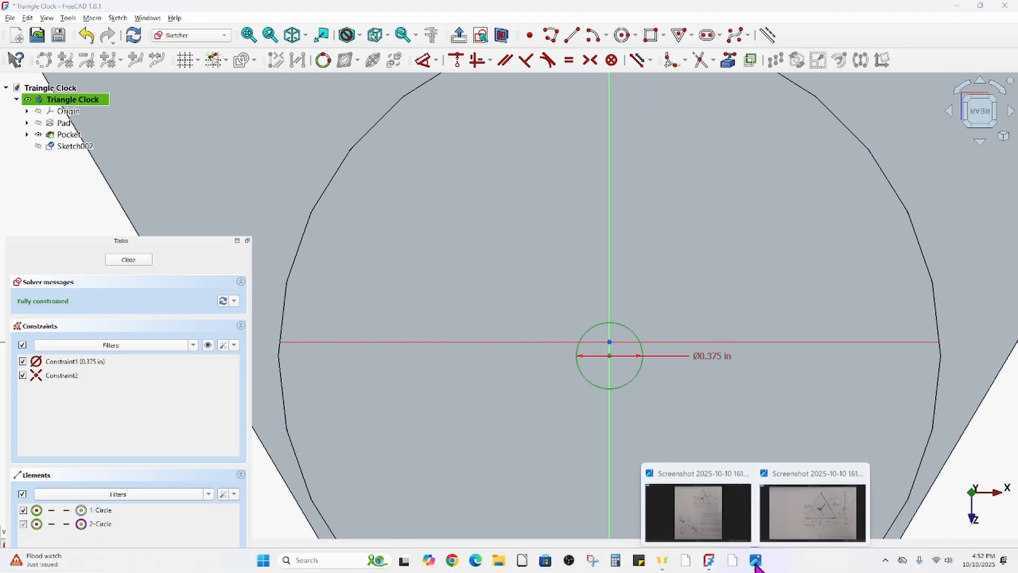
{"action": "left_click", "coordinate": [807, 521]}
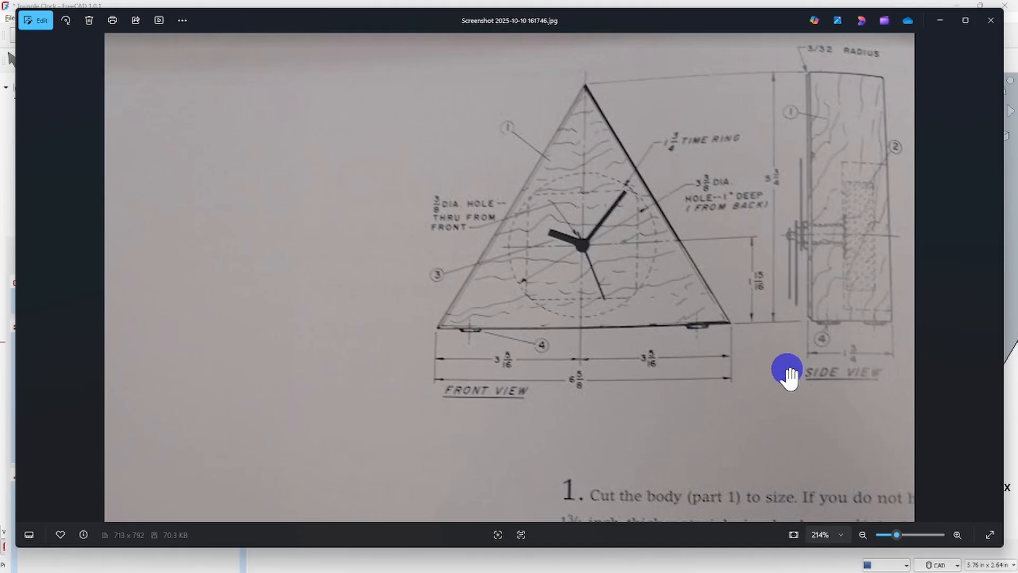
{"action": "mouse_move", "coordinate": [887, 570]}
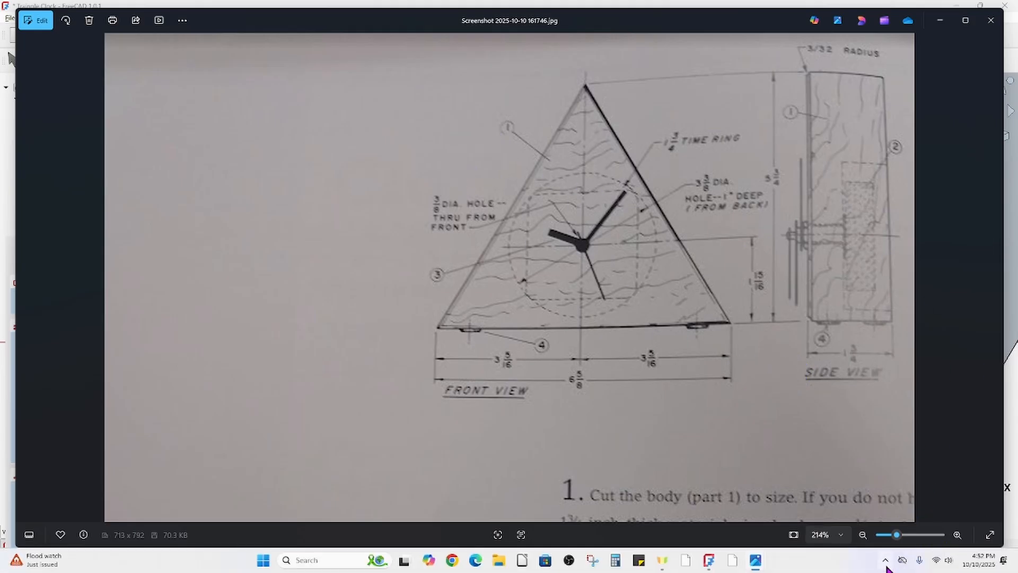
{"action": "mouse_move", "coordinate": [707, 565]}
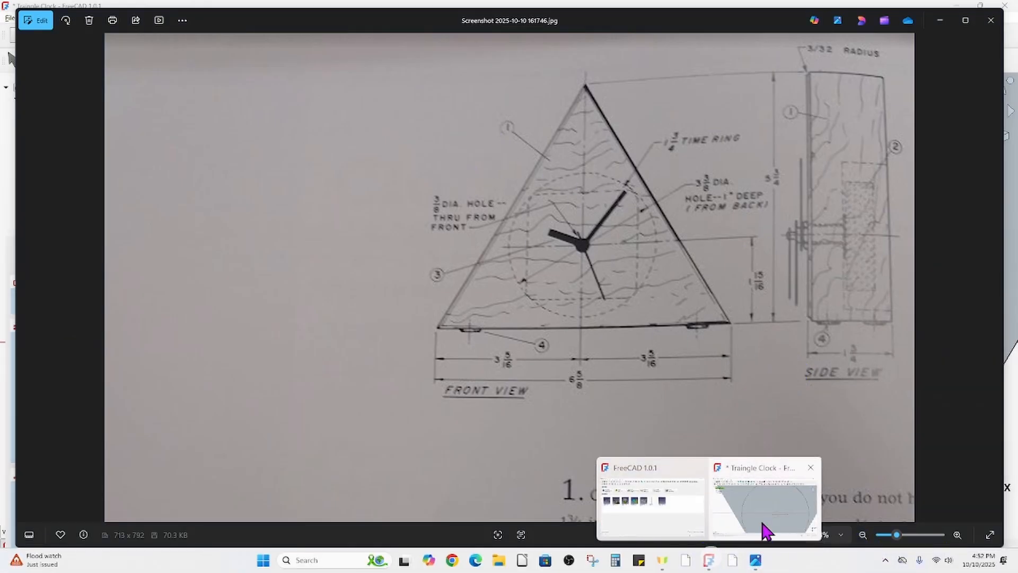
{"action": "left_click", "coordinate": [764, 506]}
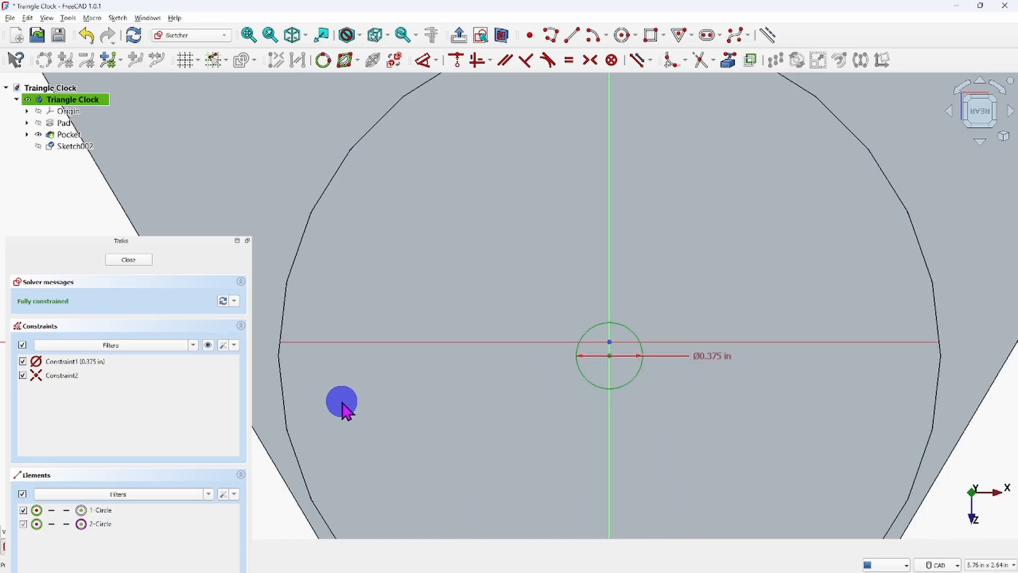
{"action": "scroll", "coordinate": [455, 408], "scroll_direction": "down", "scroll_amount": 5}
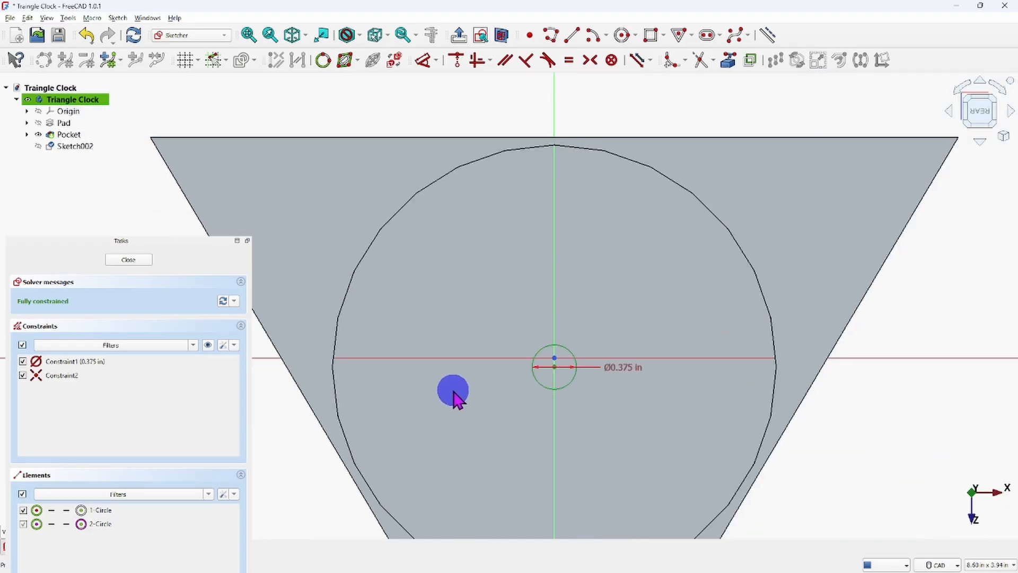
Finish and close the shaft hole sketch on the pocket floor.
{"action": "mouse_move", "coordinate": [469, 448]}
{"action": "middle_mouse_down"}
{"action": "mouse_move", "coordinate": [556, 319]}
{"action": "mouse_move", "coordinate": [541, 376]}
{"action": "middle_mouse_up"}
{"action": "scroll", "coordinate": [555, 319], "scroll_direction": "down", "scroll_amount": 2}
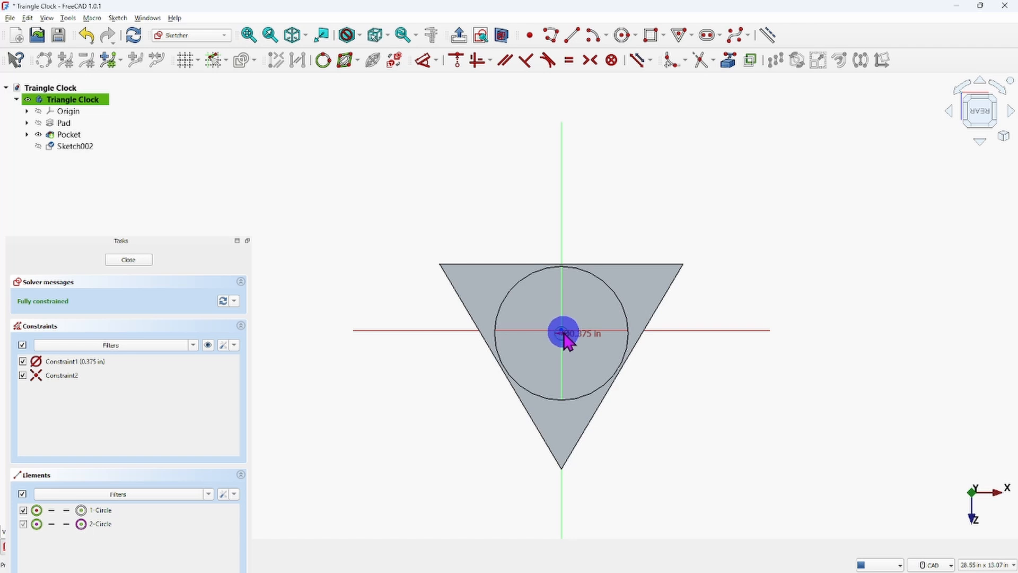
{"action": "left_click", "coordinate": [120, 262]}
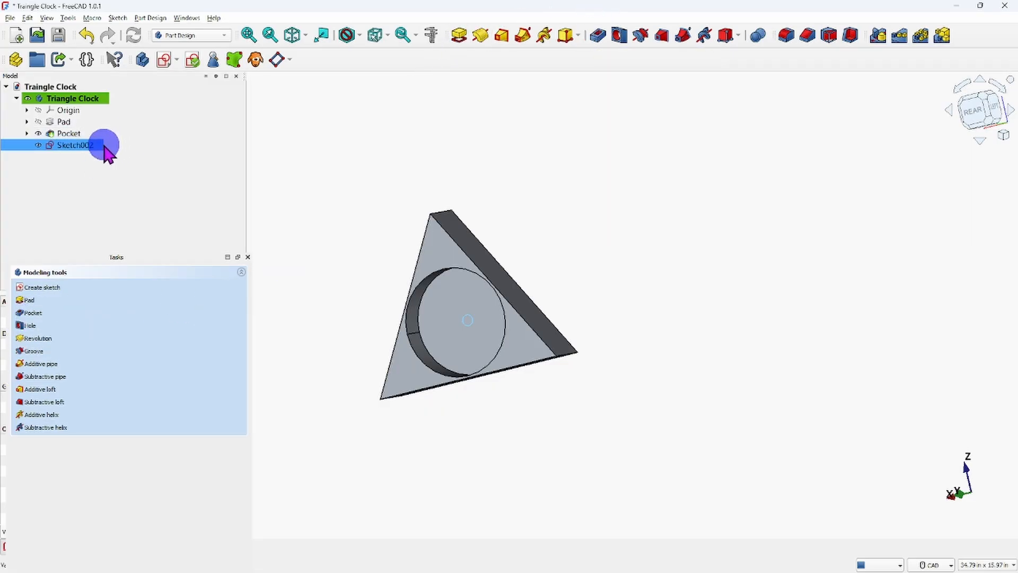
Cut the shaft hole circle through the clock body with a Pocket of type Through all.
{"action": "left_click", "coordinate": [149, 21]}
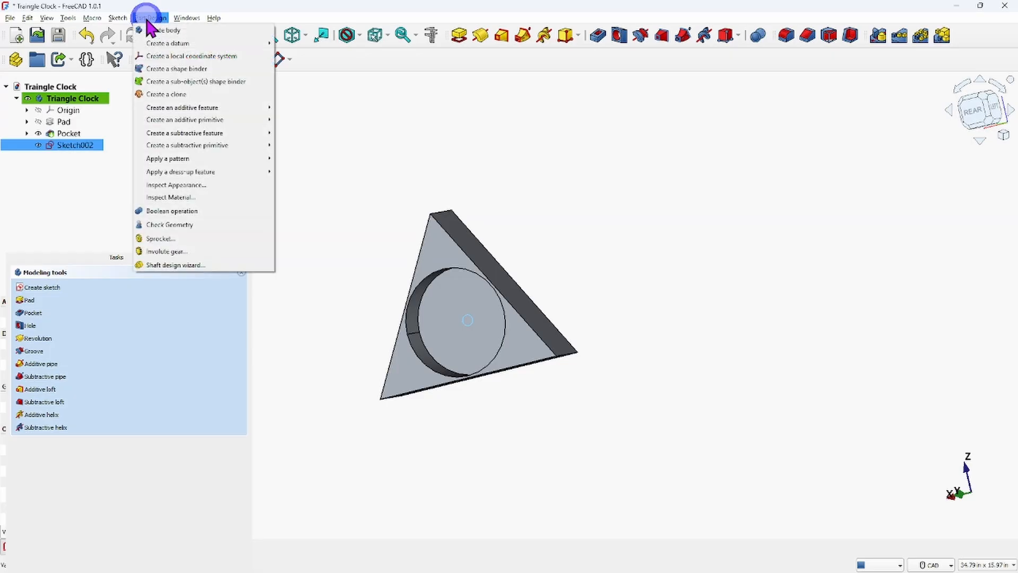
{"action": "mouse_move", "coordinate": [214, 110]}
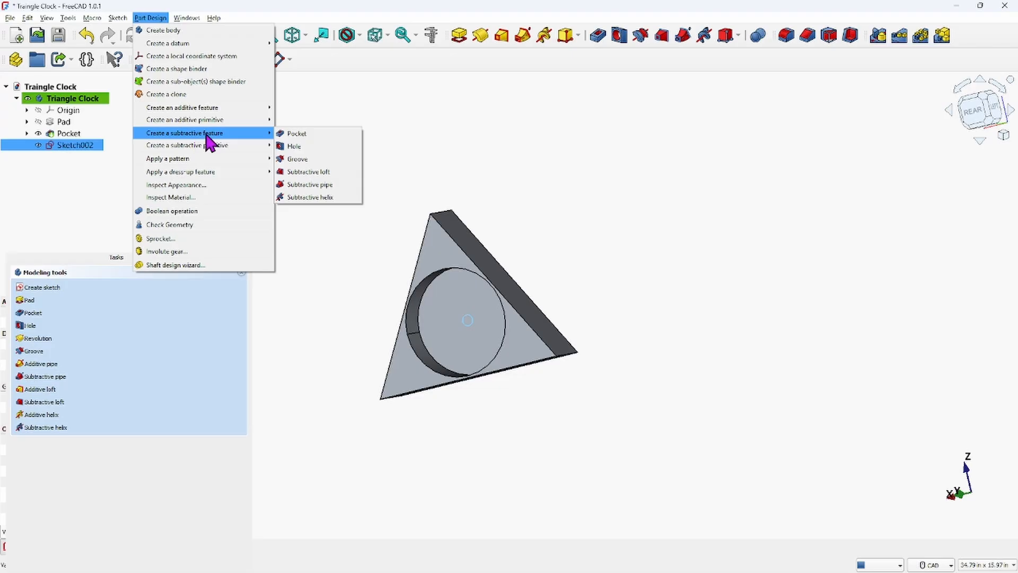
{"action": "left_click", "coordinate": [301, 134]}
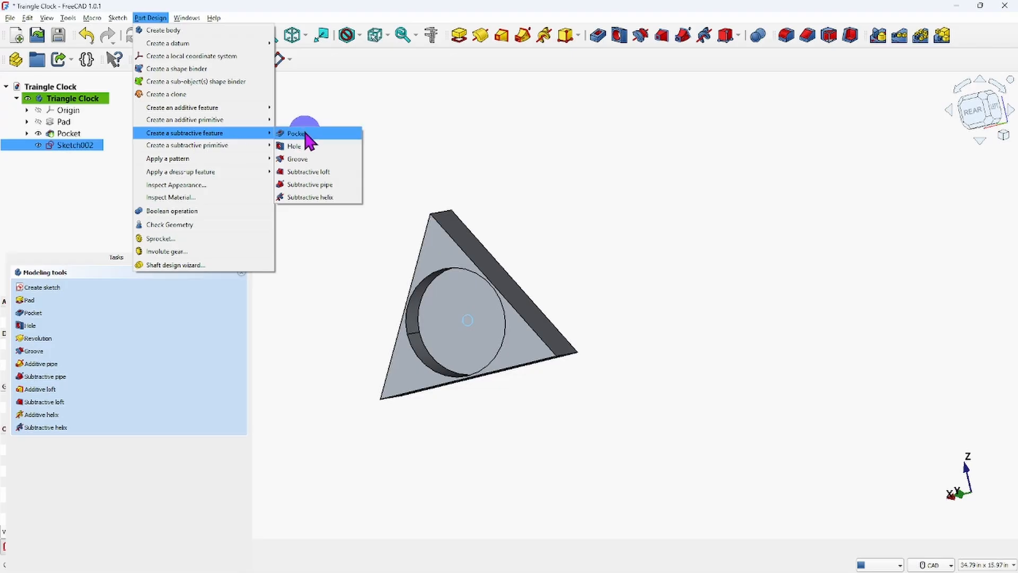
{"action": "left_click", "coordinate": [297, 134]}
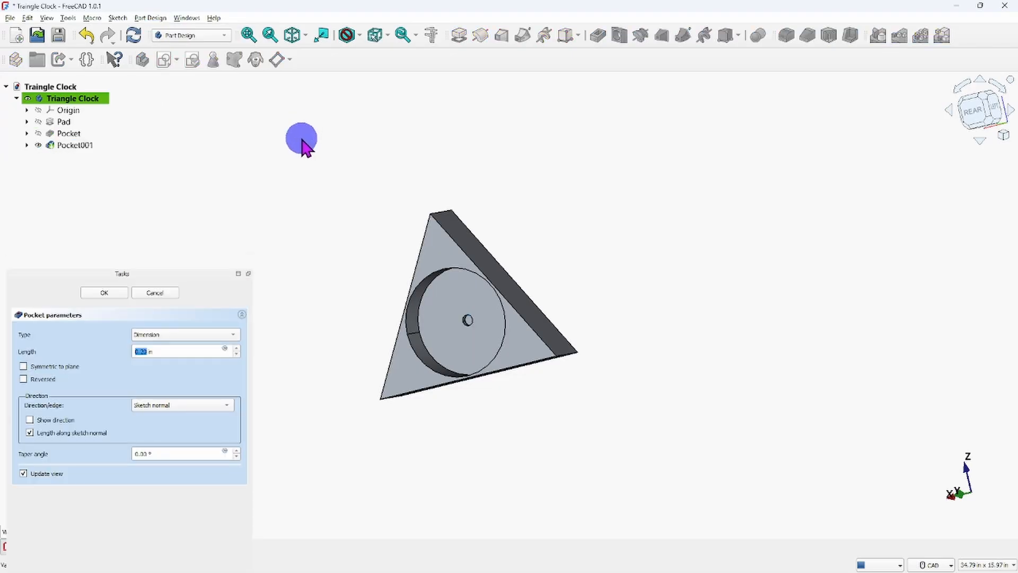
{"action": "scroll", "coordinate": [466, 318], "scroll_direction": "up", "scroll_amount": 3}
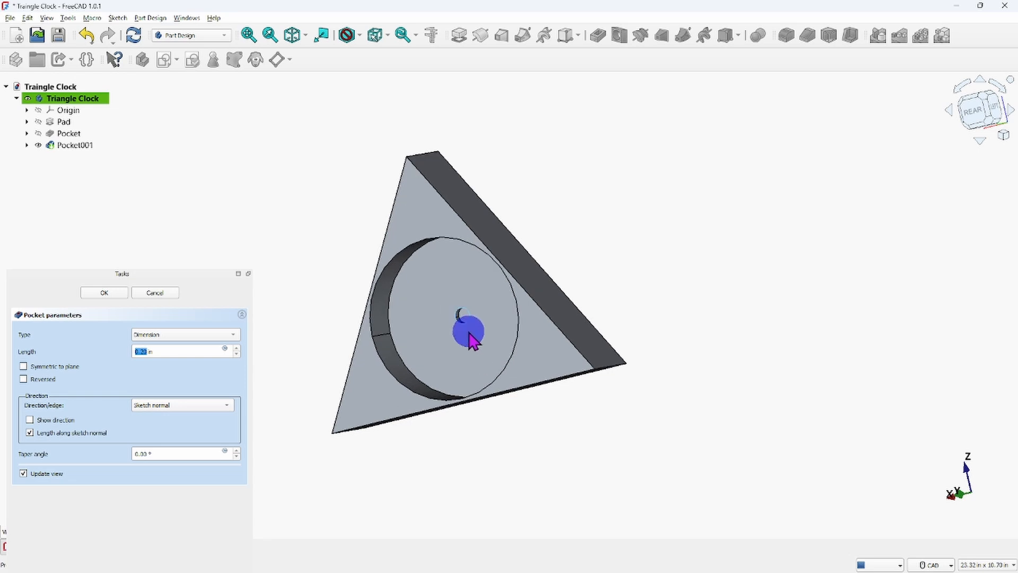
{"action": "left_click", "coordinate": [234, 334]}
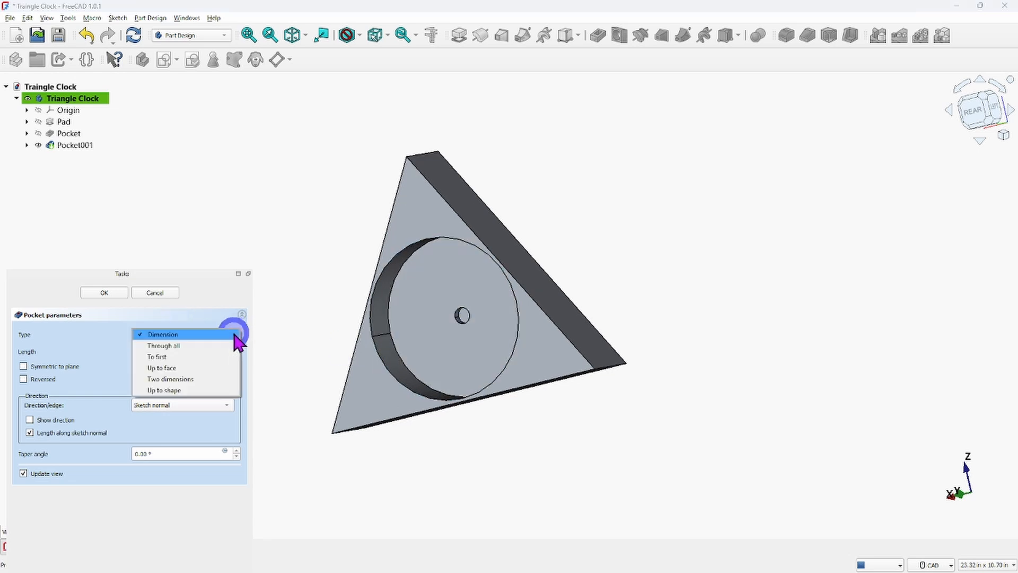
{"action": "left_click", "coordinate": [180, 347]}
{"action": "middle_click_drag", "start_coordinate": [554, 416], "coordinate": [227, 360]}
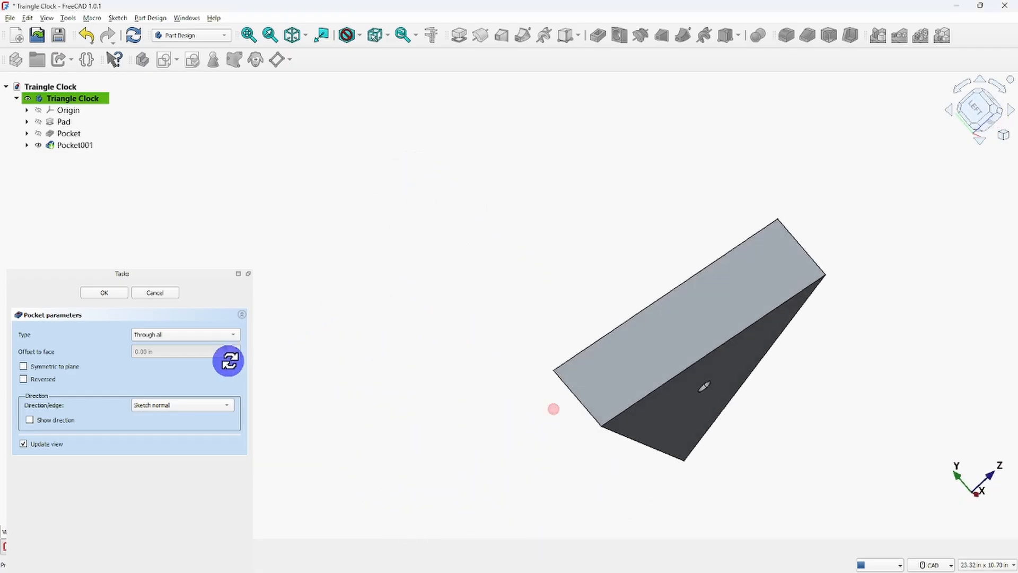
{"action": "middle_click_drag", "start_coordinate": [764, 330], "coordinate": [702, 295]}
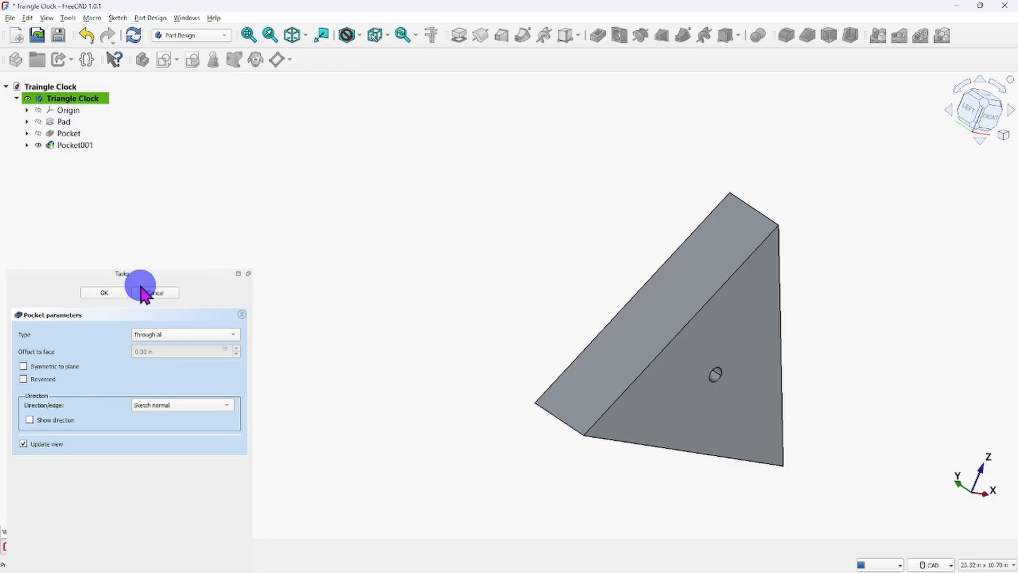
{"action": "left_click", "coordinate": [102, 292]}
Start a fillet on the slanted edge between the clock's front face and its right side face.
{"action": "left_click", "coordinate": [293, 36]}
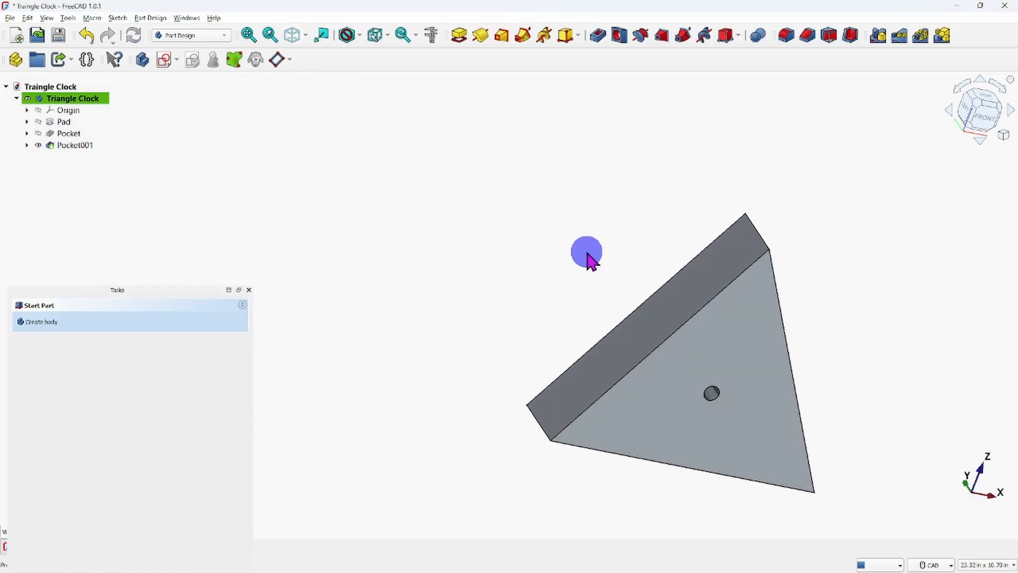
{"action": "scroll", "coordinate": [575, 390], "scroll_direction": "down", "scroll_amount": 1}
{"action": "middle_click_drag", "start_coordinate": [563, 401], "coordinate": [525, 314]}
{"action": "scroll", "coordinate": [529, 308], "scroll_direction": "up", "scroll_amount": 3}
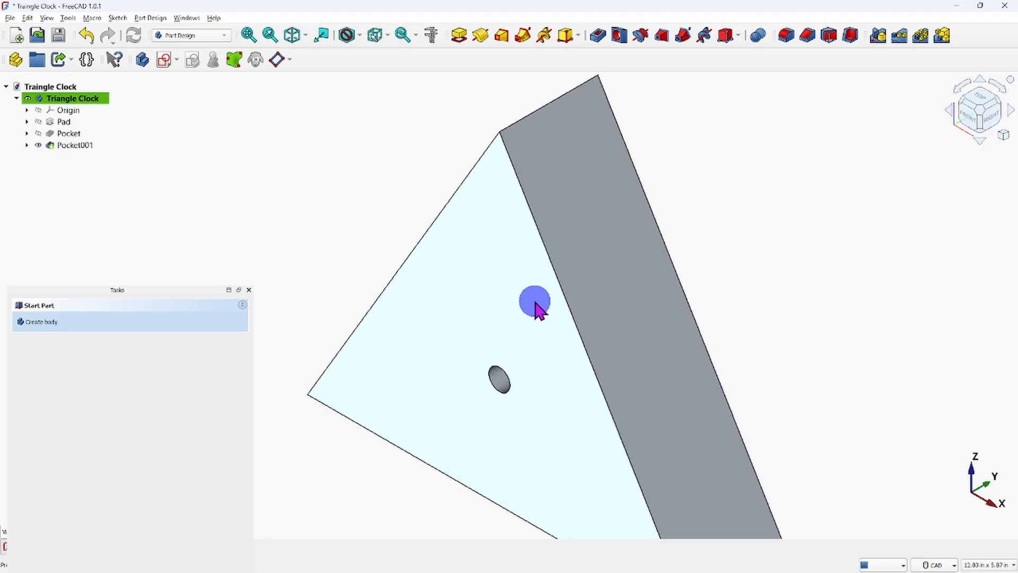
{"action": "scroll", "coordinate": [542, 301], "scroll_direction": "down", "scroll_amount": 2}
{"action": "middle_click_drag", "start_coordinate": [556, 353], "coordinate": [569, 355]}
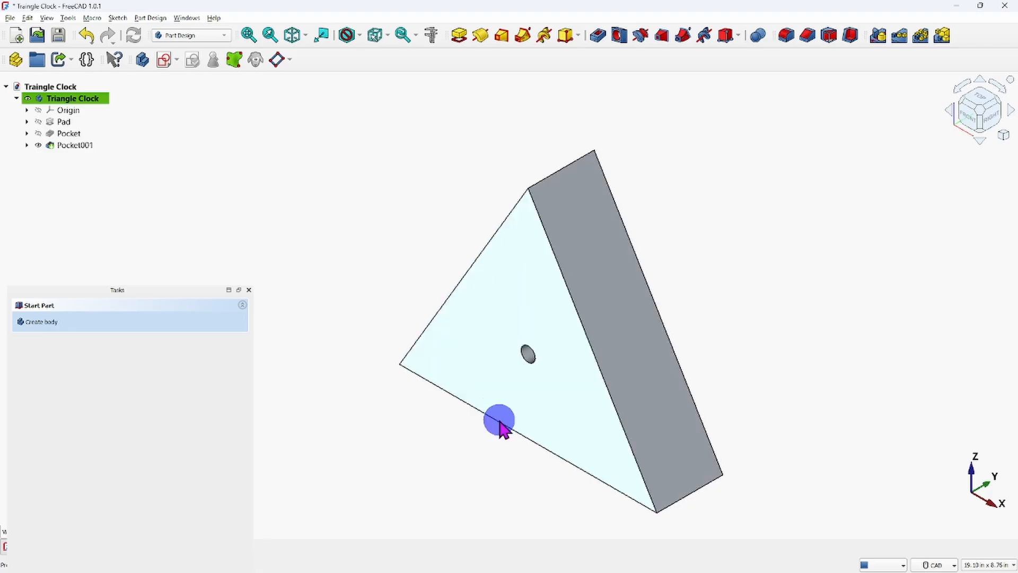
{"action": "left_click", "coordinate": [587, 339]}
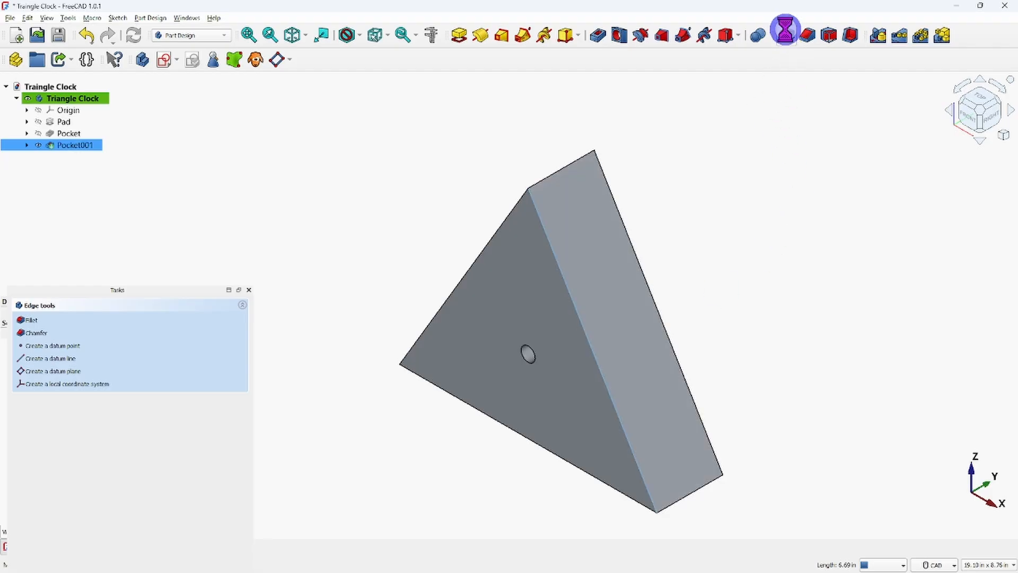
{"action": "left_click", "coordinate": [785, 33]}
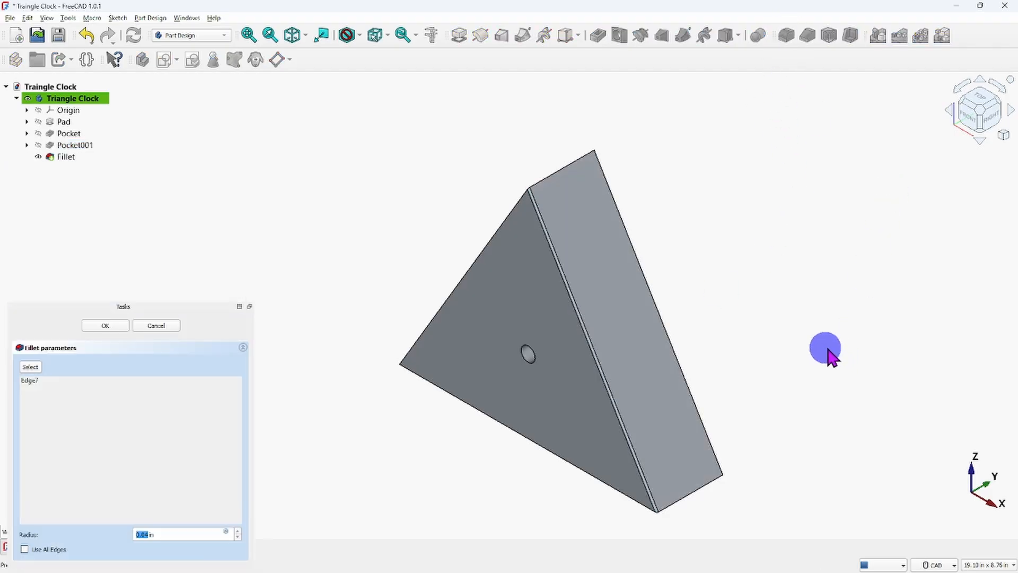
Set the fillet radius to 0.25 in and apply it to the selected front edge.
{"action": "middle_click_drag", "start_coordinate": [519, 497], "coordinate": [411, 448]}
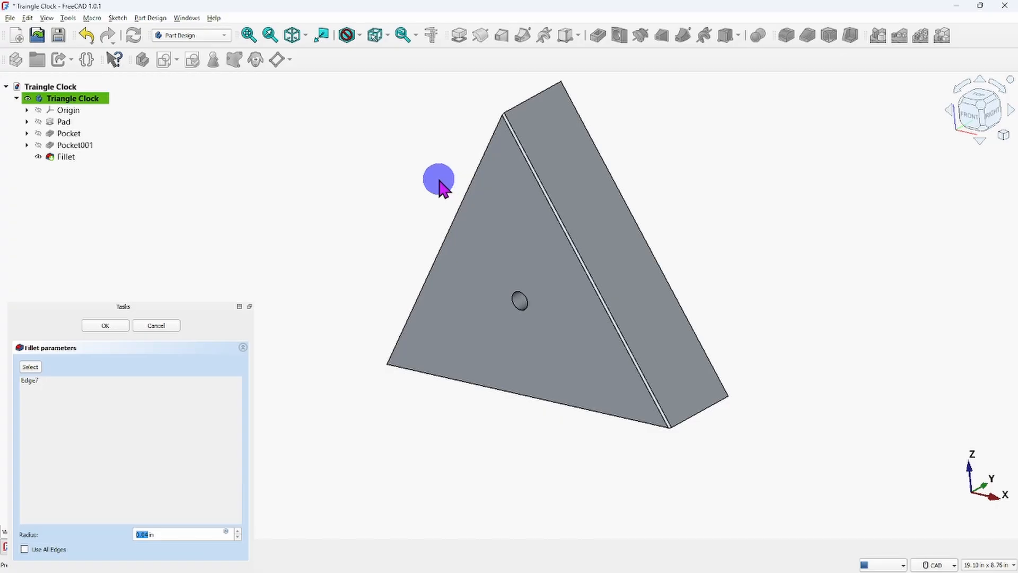
{"action": "scroll", "coordinate": [428, 185], "scroll_direction": "down", "scroll_amount": 1}
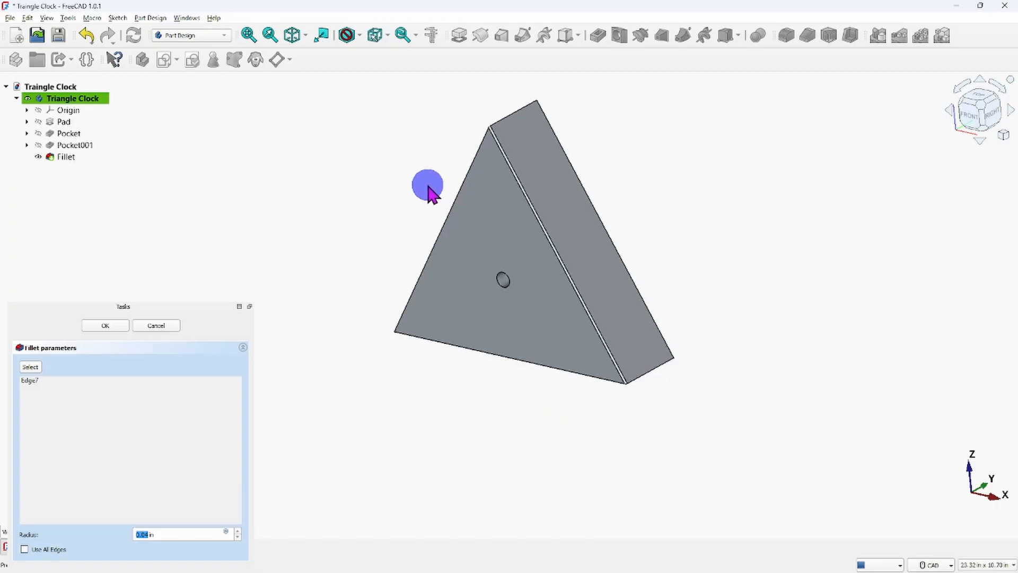
{"action": "middle_click_drag", "start_coordinate": [431, 189], "coordinate": [460, 266]}
{"action": "scroll", "coordinate": [462, 260], "scroll_direction": "up", "scroll_amount": 4}
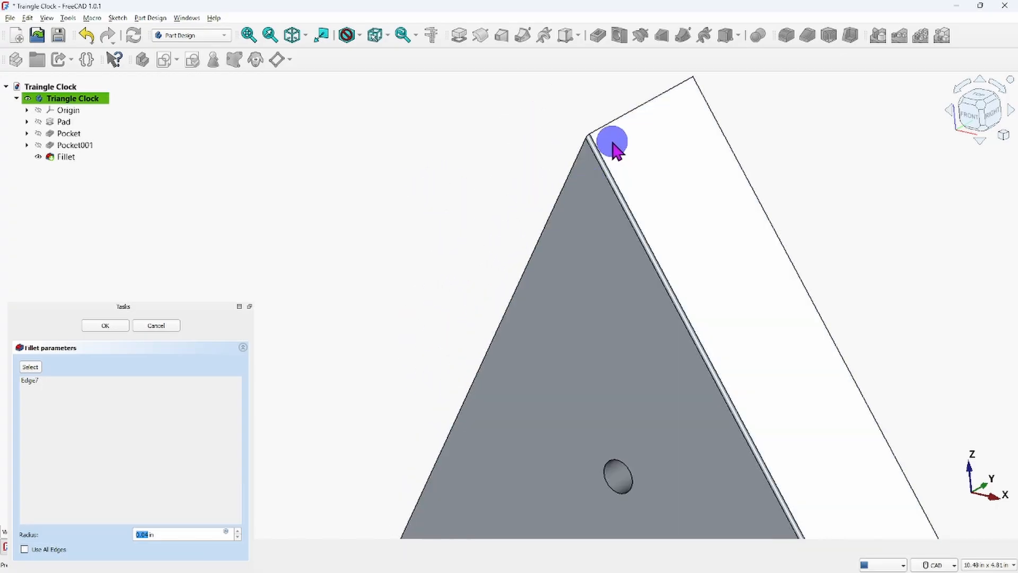
{"action": "middle_click_drag", "start_coordinate": [577, 205], "coordinate": [616, 215]}
{"action": "scroll", "coordinate": [549, 282], "scroll_direction": "down", "scroll_amount": 2}
{"action": "scroll", "coordinate": [549, 281], "scroll_direction": "down", "scroll_amount": 1}
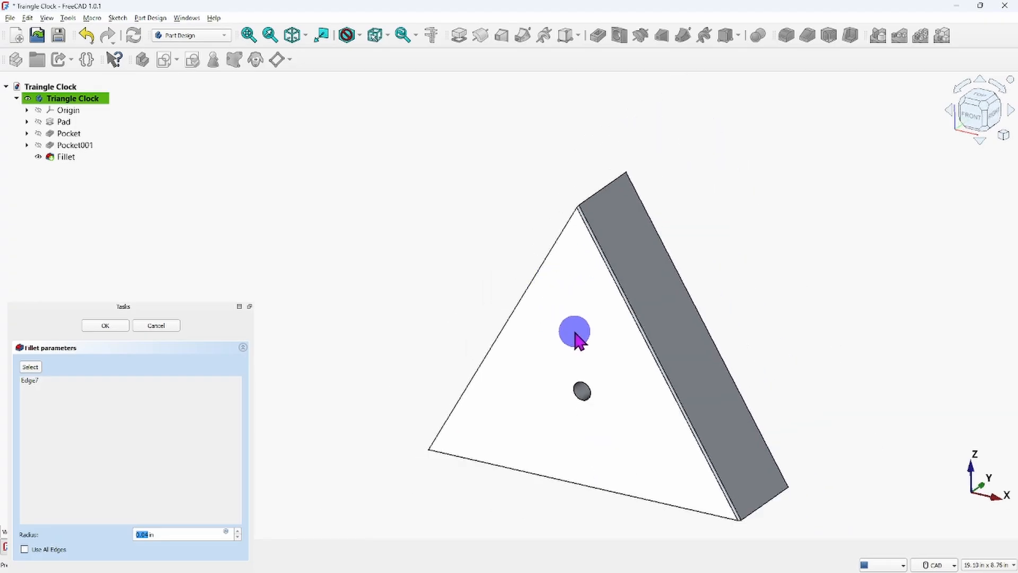
{"action": "left_click", "coordinate": [193, 381]}
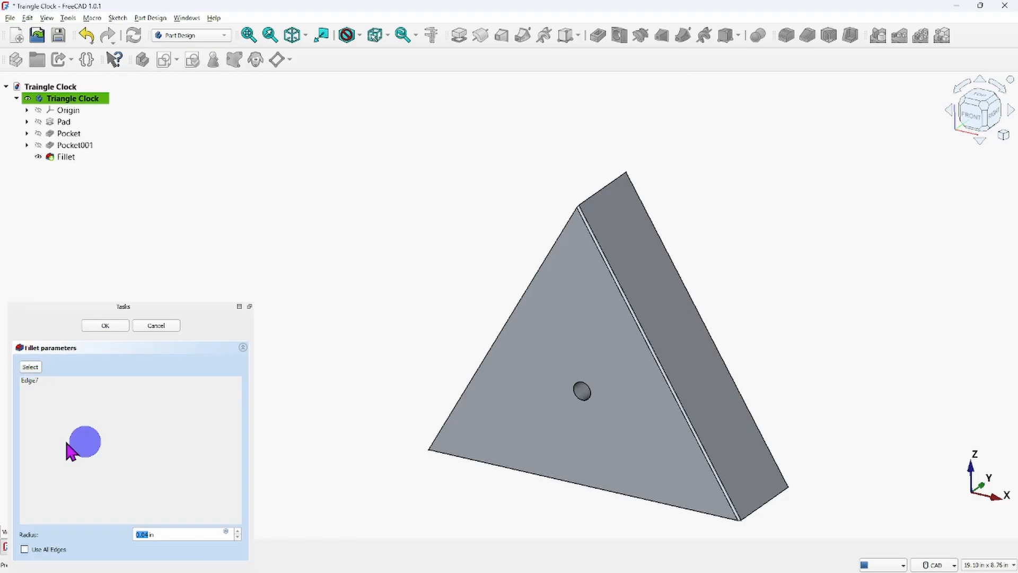
{"action": "left_click", "coordinate": [238, 531]}
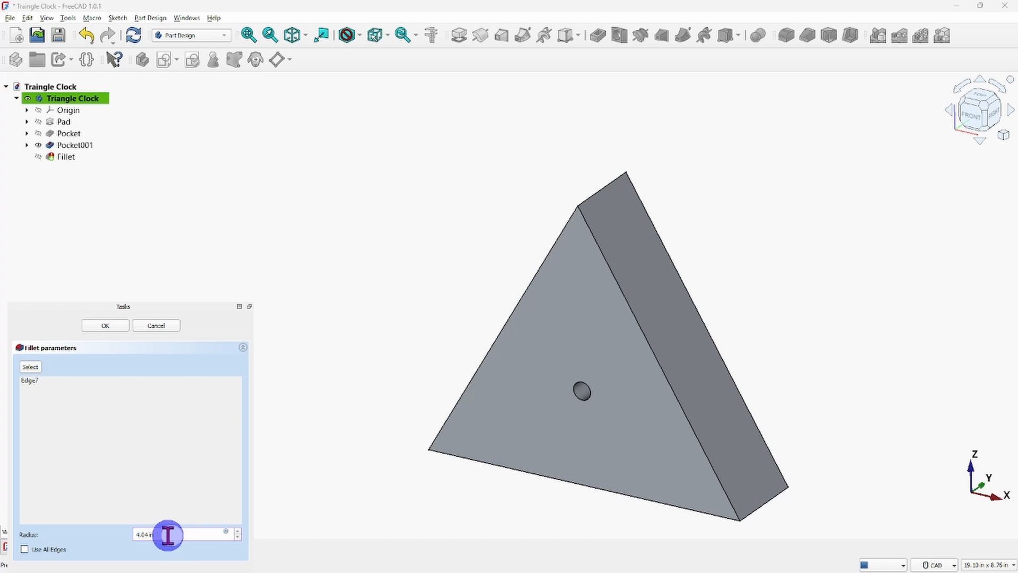
{"action": "left_click_drag", "start_coordinate": [167, 536], "coordinate": [100, 527]}
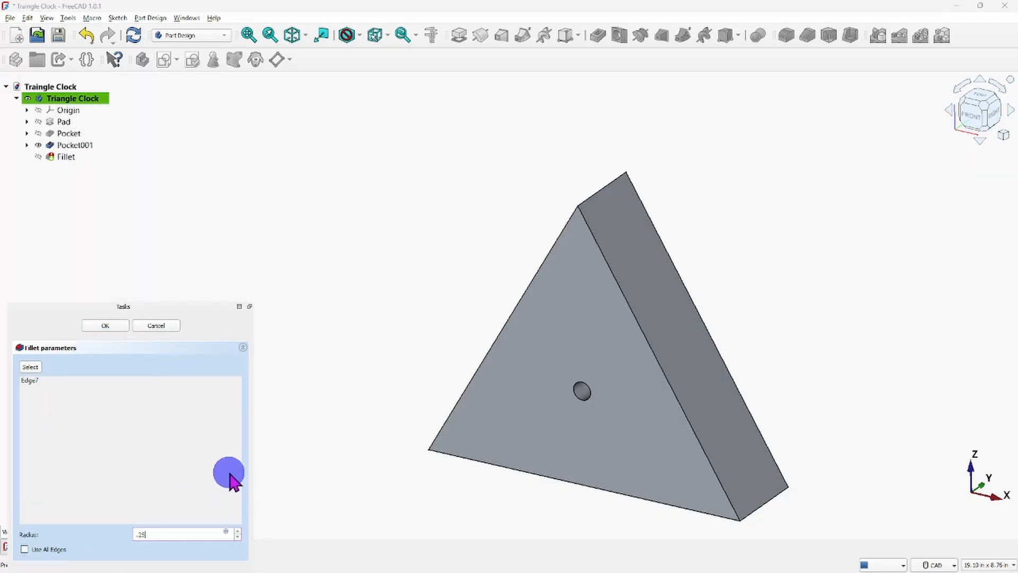
{"action": "left_click", "coordinate": [106, 326]}
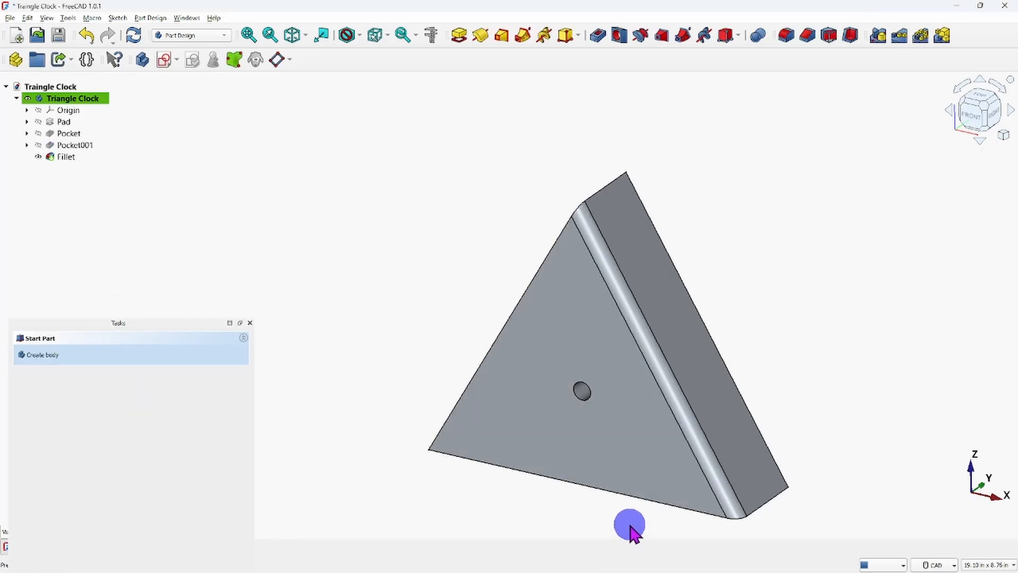
Edit the fillet to include the front face's bottom edge and left slanted edge as well.
{"action": "middle_click_drag", "start_coordinate": [630, 524], "coordinate": [577, 514]}
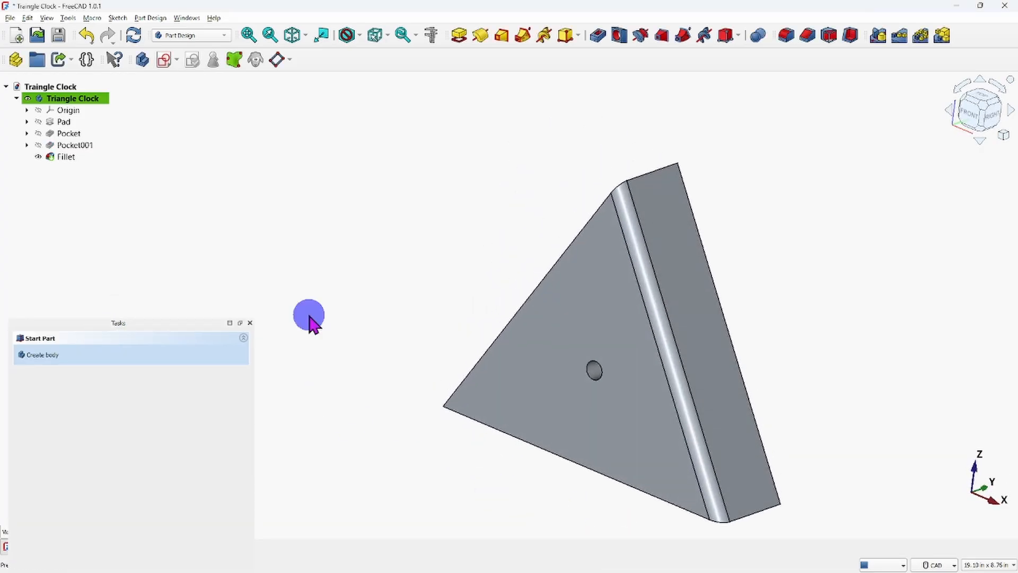
{"action": "left_click", "coordinate": [61, 157]}
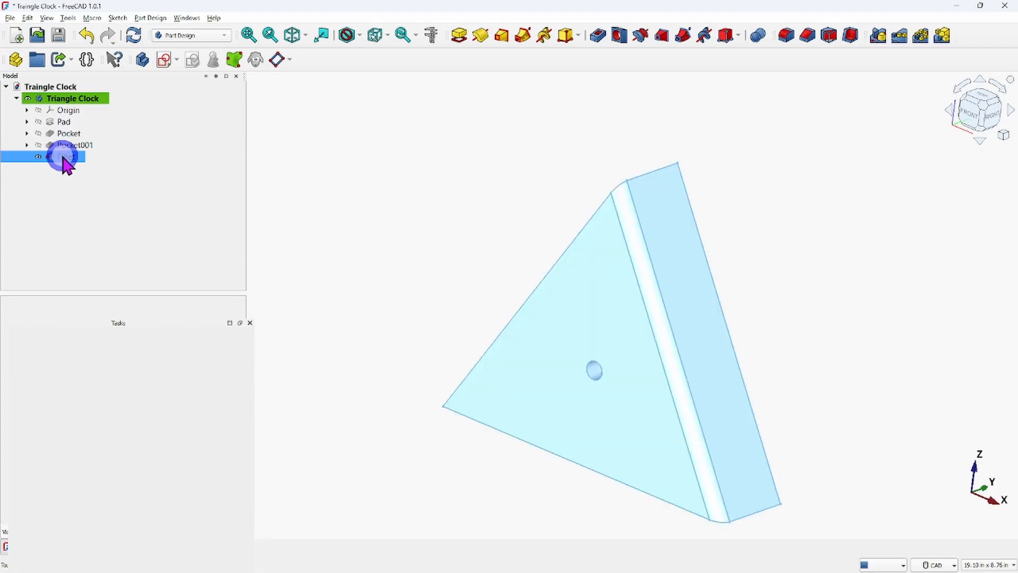
{"action": "right_click", "coordinate": [63, 157]}
{"action": "left_click", "coordinate": [92, 163]}
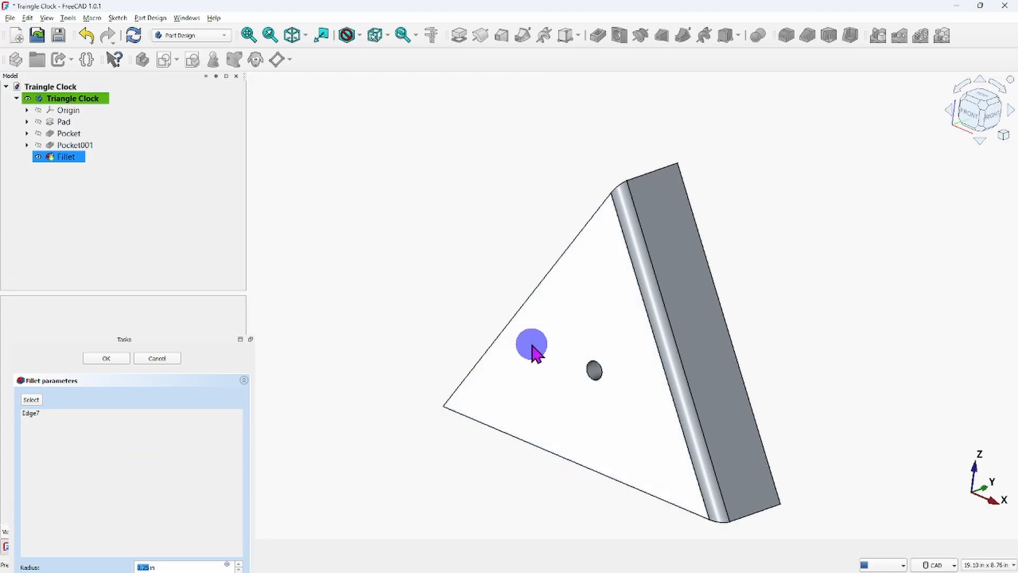
{"action": "left_click", "coordinate": [32, 399]}
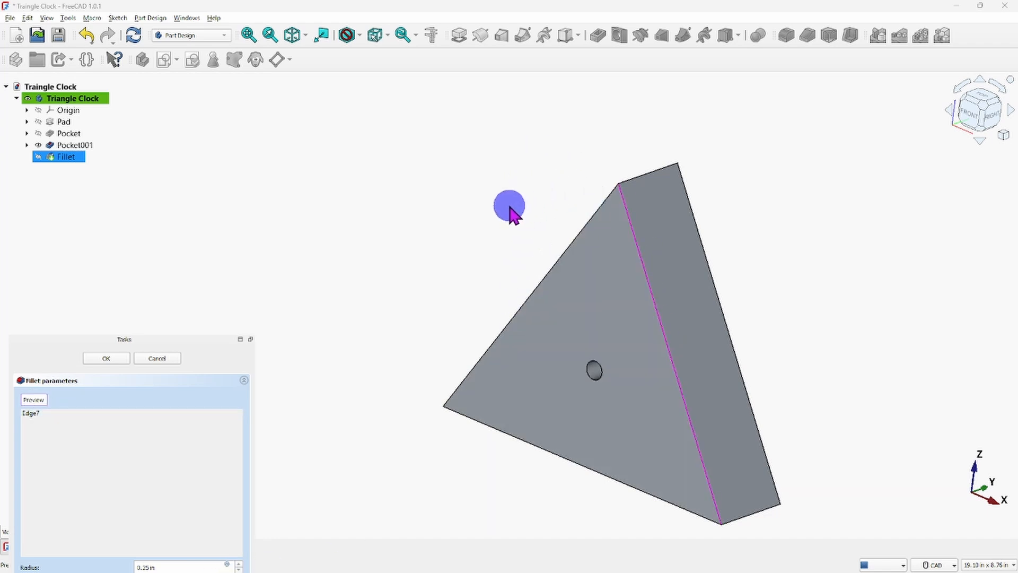
{"action": "left_click", "coordinate": [532, 444]}
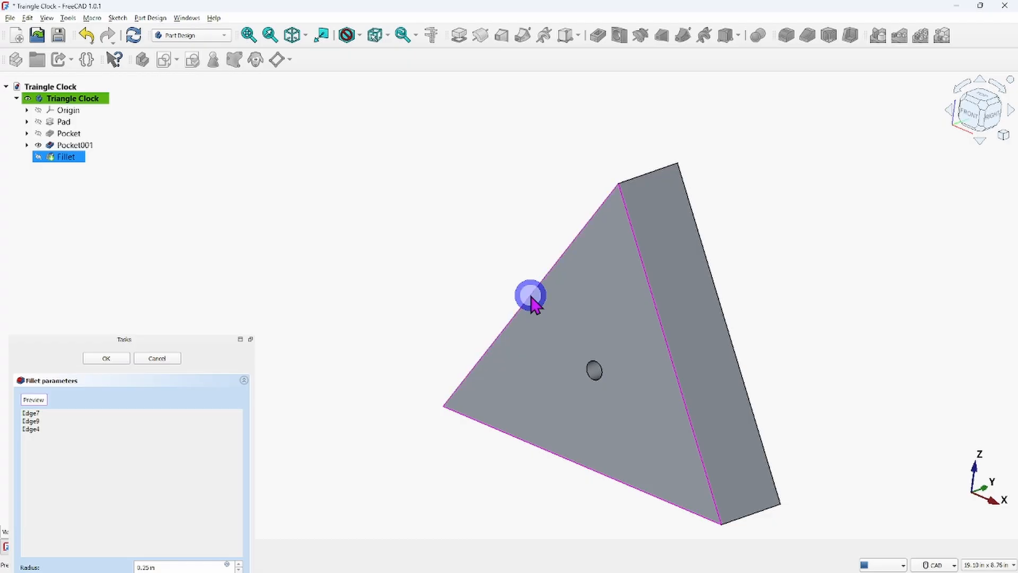
{"action": "middle_click_drag", "start_coordinate": [461, 245], "coordinate": [402, 377]}
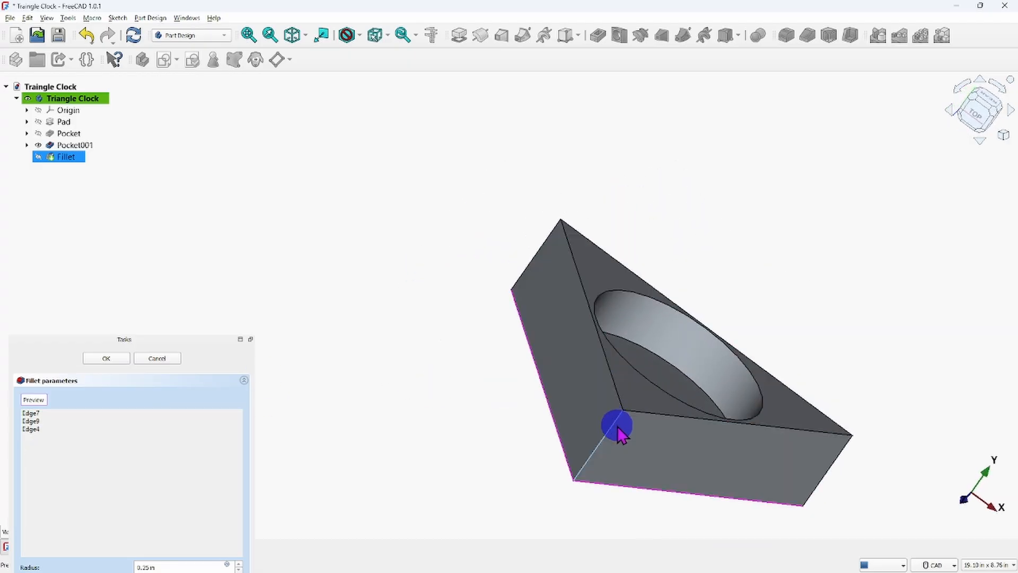
{"action": "middle_click_drag", "start_coordinate": [659, 528], "coordinate": [686, 372]}
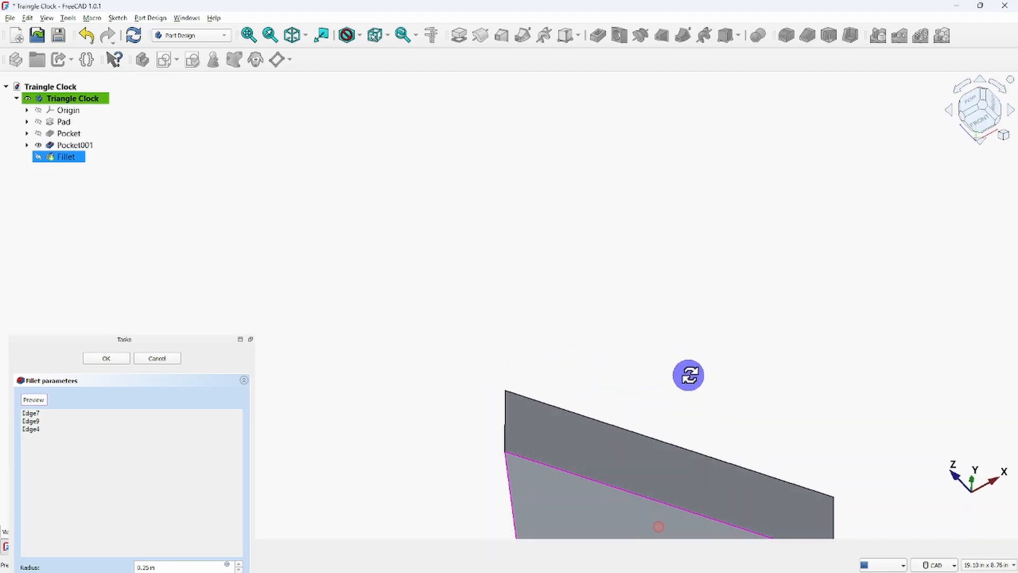
{"action": "left_click", "coordinate": [291, 35]}
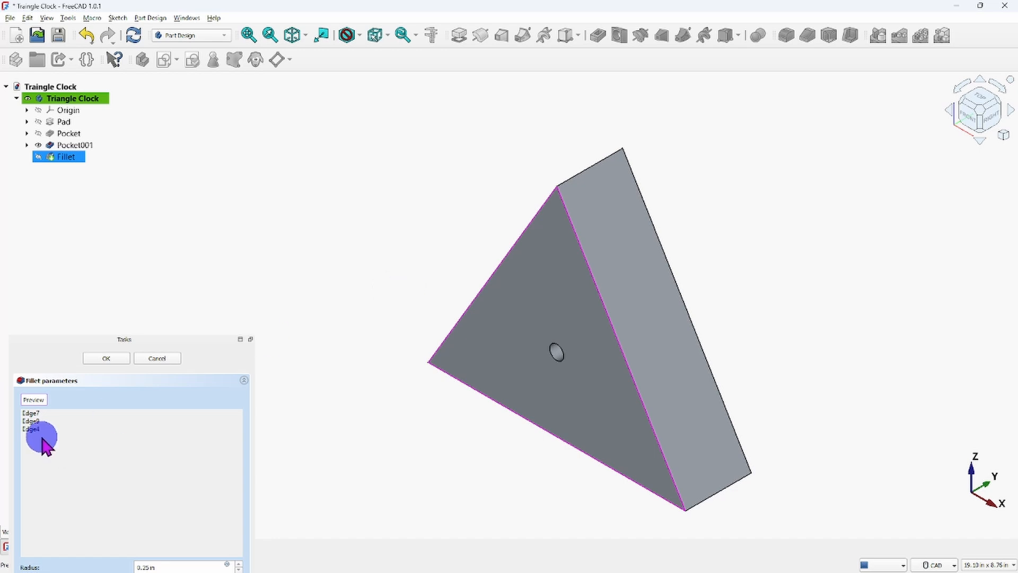
{"action": "left_click", "coordinate": [118, 358]}
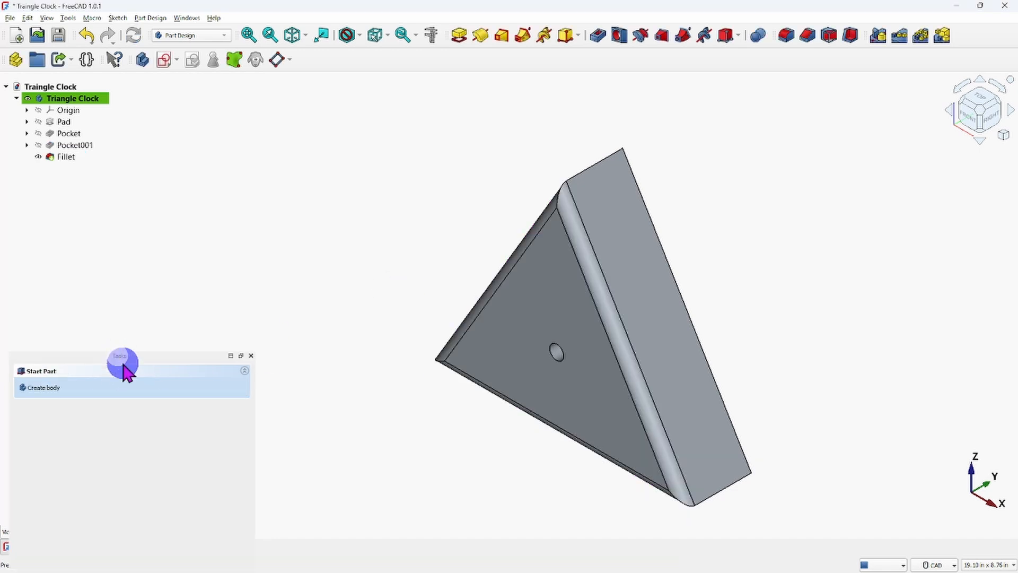
{"action": "middle_click_drag", "start_coordinate": [511, 464], "coordinate": [530, 436]}
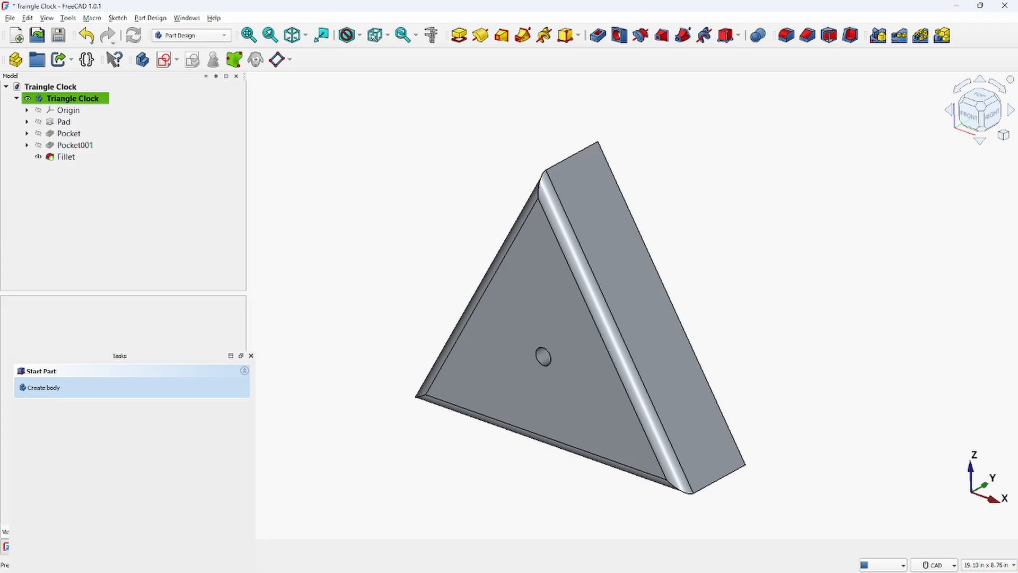
Delete the fillet from the clock body to restore its sharp front edges.
{"action": "left_click", "coordinate": [137, 145]}
{"action": "left_click", "coordinate": [285, 190]}
{"action": "left_click", "coordinate": [62, 158]}
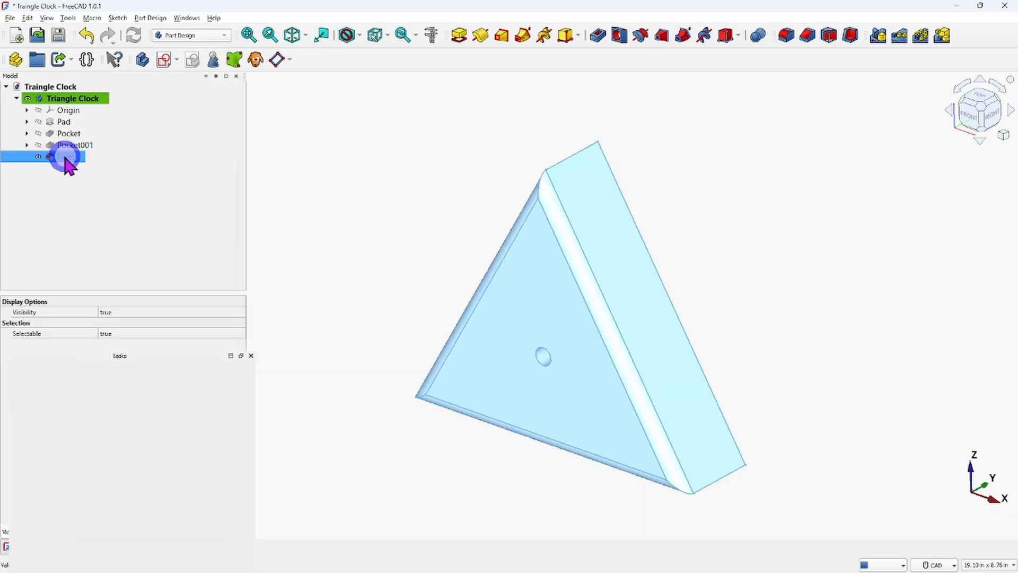
{"action": "right_click", "coordinate": [64, 157]}
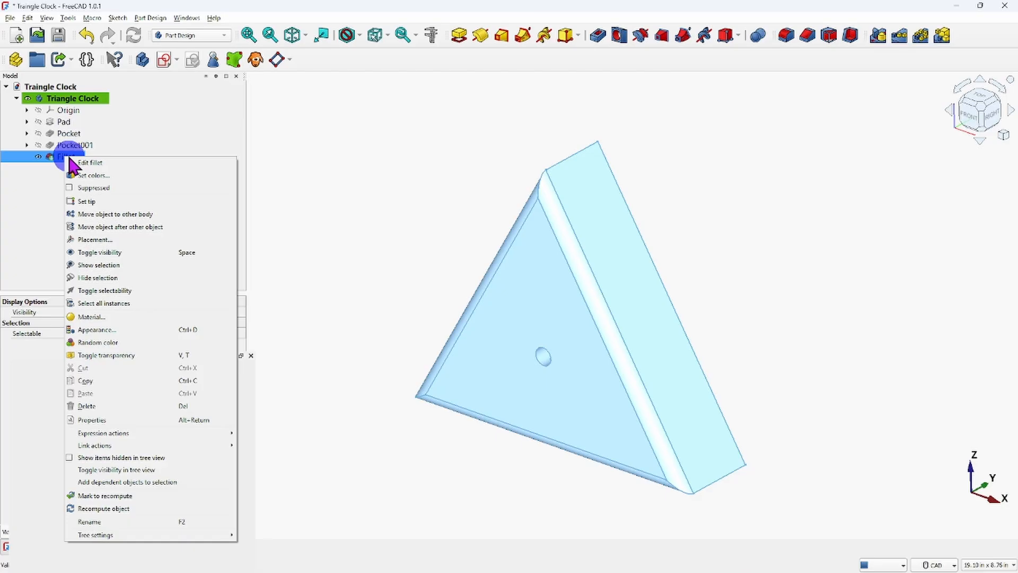
{"action": "left_click", "coordinate": [95, 406]}
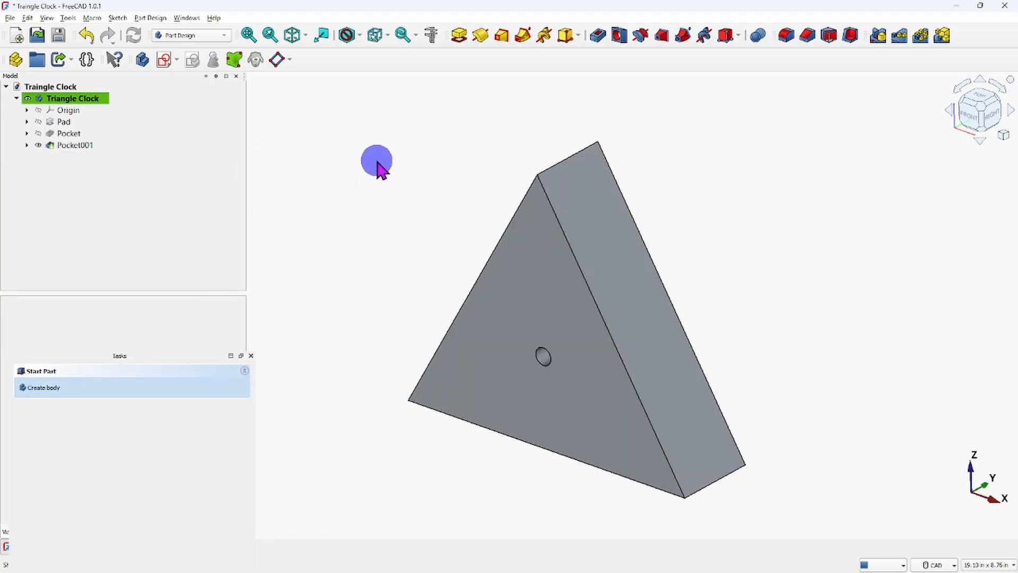
Examine the sharp lower right corner of the clock body, where the front, bottom and right side faces meet, from several angles.
{"action": "scroll", "coordinate": [382, 168], "scroll_direction": "down", "scroll_amount": 1}
{"action": "scroll", "coordinate": [387, 177], "scroll_direction": "up", "scroll_amount": 1}
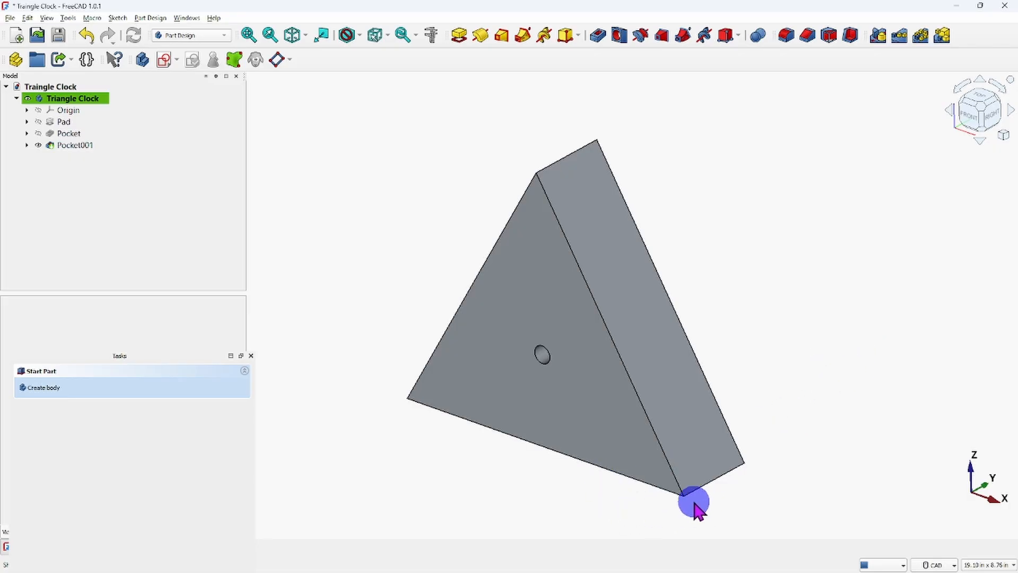
{"action": "middle_click_drag", "start_coordinate": [690, 501], "coordinate": [461, 304]}
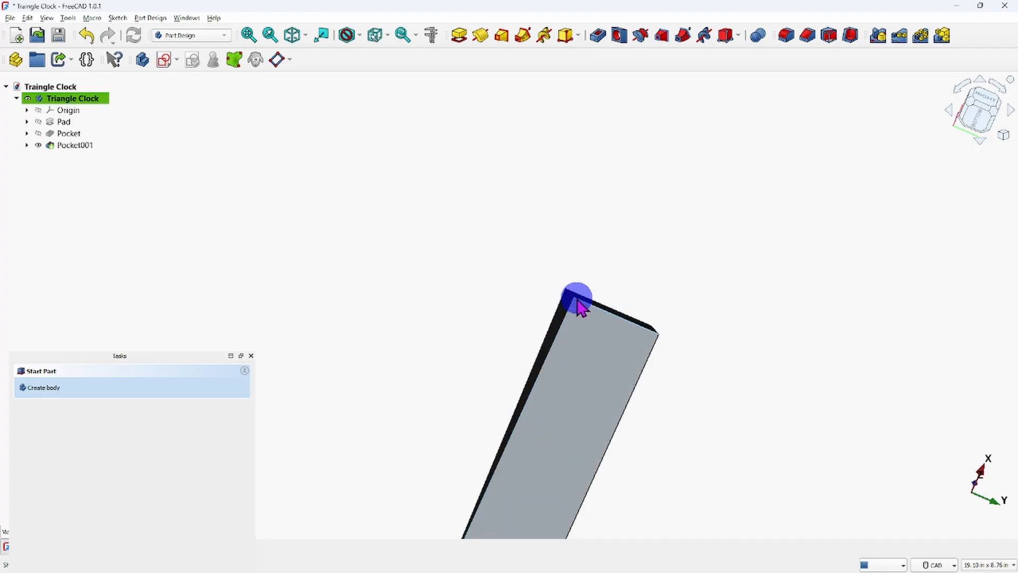
{"action": "scroll", "coordinate": [583, 313], "scroll_direction": "up", "scroll_amount": 3}
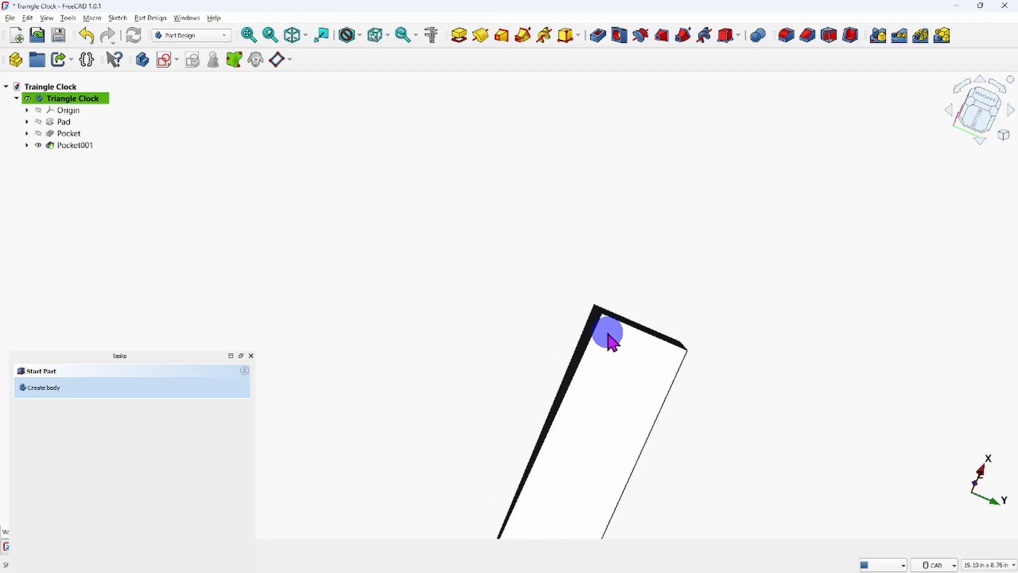
{"action": "middle_click_drag", "start_coordinate": [607, 345], "coordinate": [643, 353]}
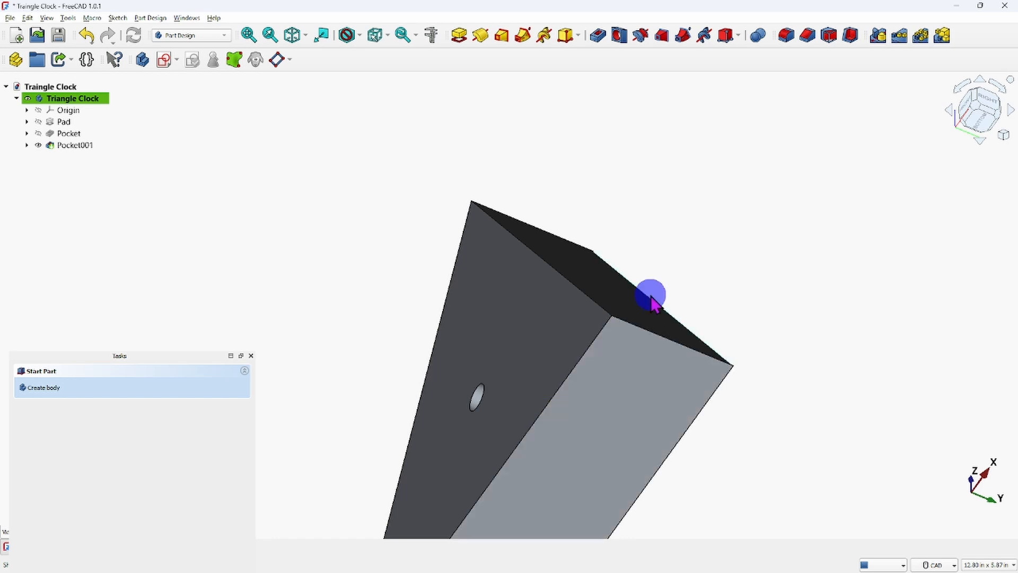
{"action": "left_click", "coordinate": [617, 321]}
{"action": "left_click", "coordinate": [617, 321]}
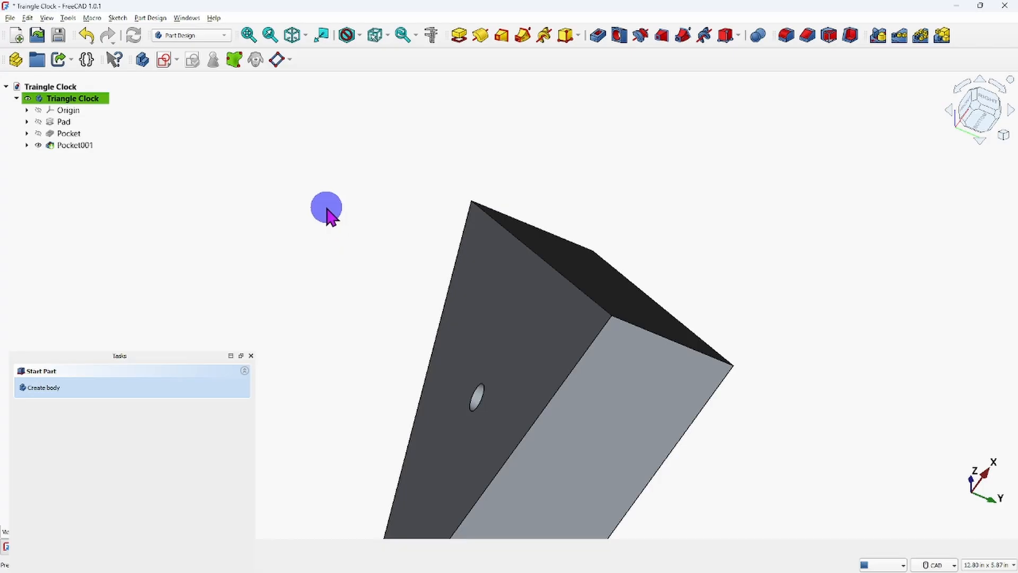
{"action": "scroll", "coordinate": [355, 242], "scroll_direction": "down", "scroll_amount": 2}
{"action": "middle_click_drag", "start_coordinate": [380, 316], "coordinate": [475, 243]}
{"action": "scroll", "coordinate": [517, 302], "scroll_direction": "up", "scroll_amount": 1}
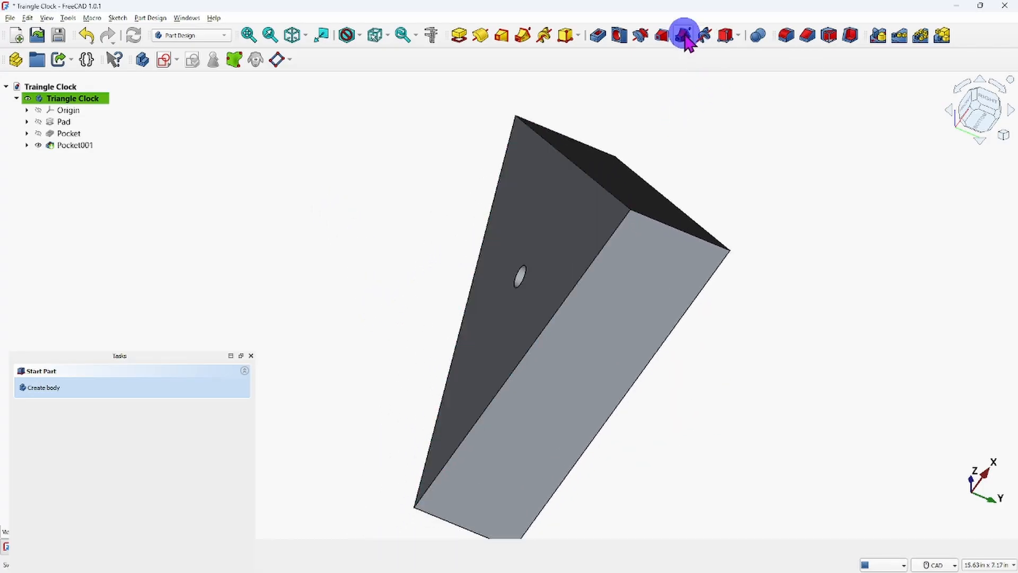
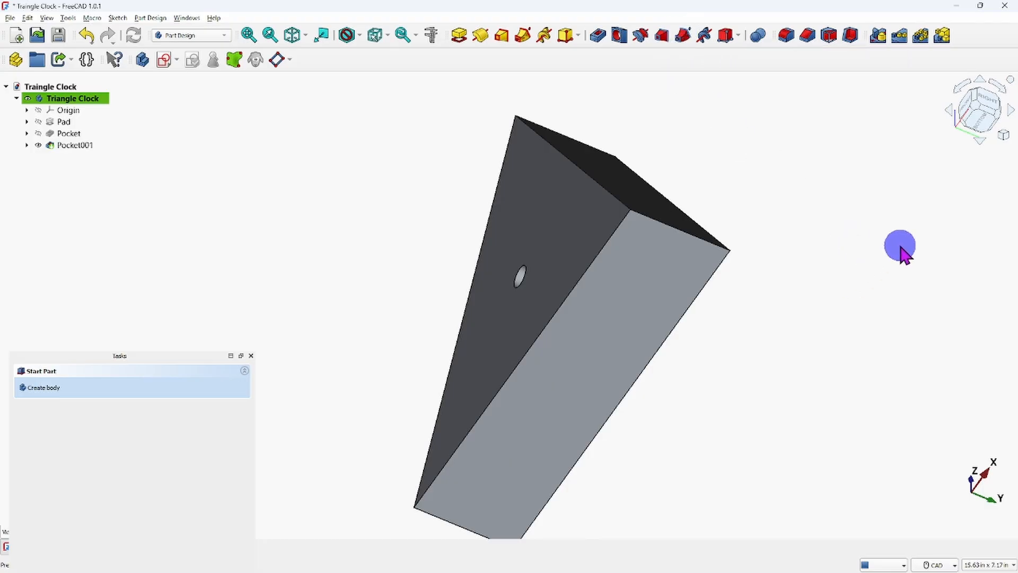
Create a new sketch on the YZ-plane of the clock body.
{"action": "left_click", "coordinate": [292, 35]}
{"action": "middle_click_drag", "start_coordinate": [539, 239], "coordinate": [587, 415]}
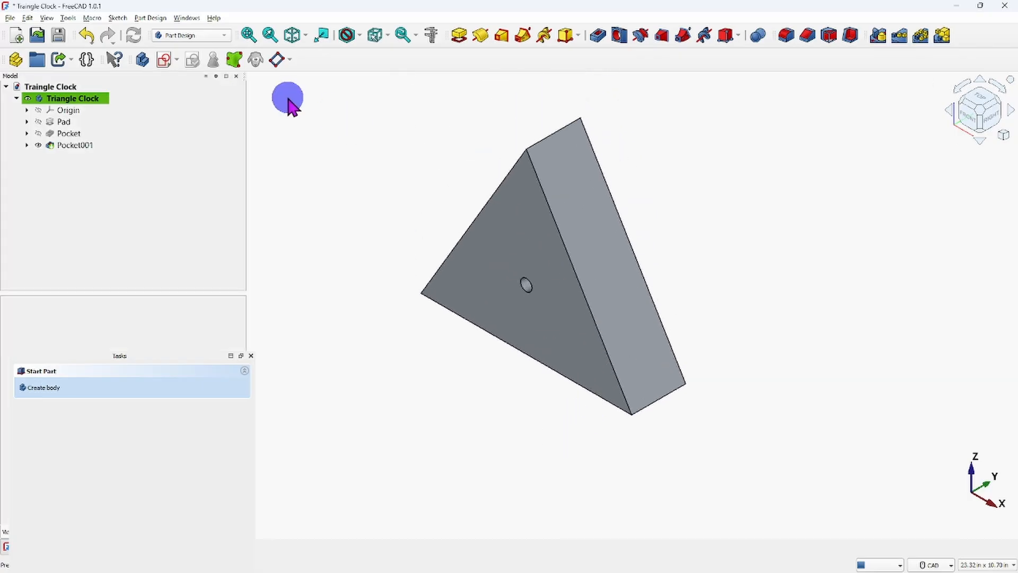
{"action": "left_click", "coordinate": [165, 59]}
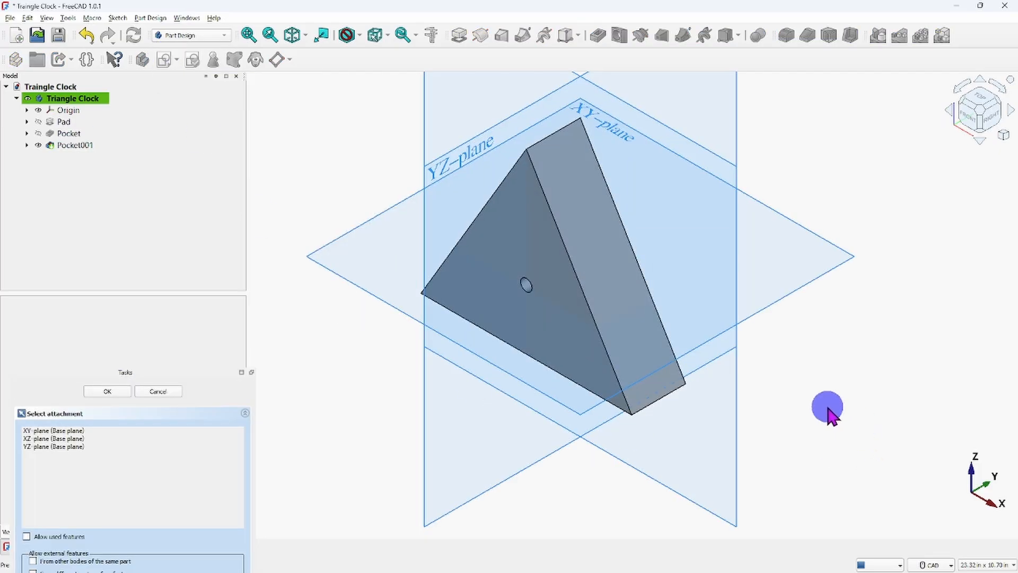
{"action": "middle_click_drag", "start_coordinate": [827, 405], "coordinate": [703, 374]}
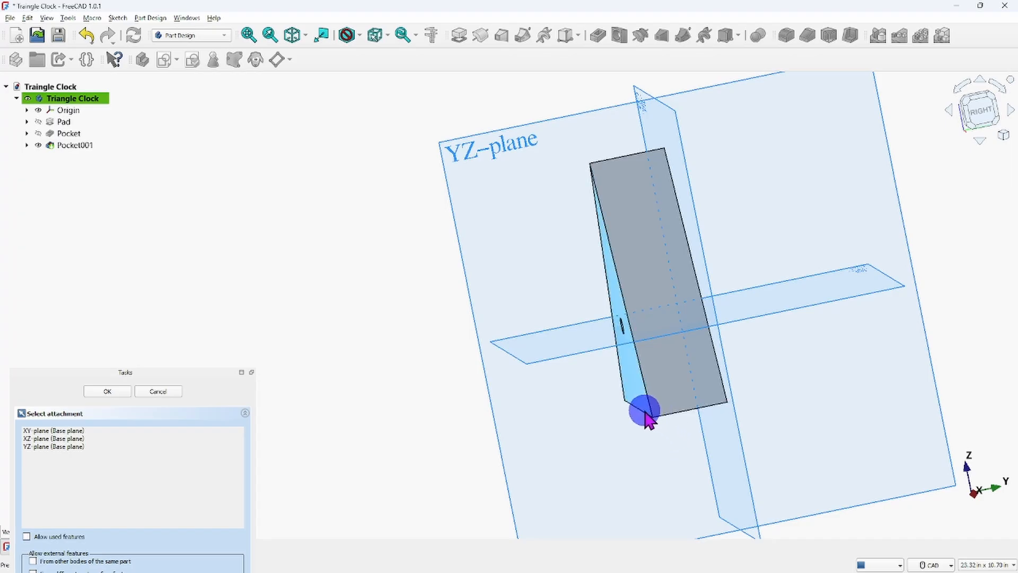
{"action": "middle_click_drag", "start_coordinate": [658, 448], "coordinate": [832, 386]}
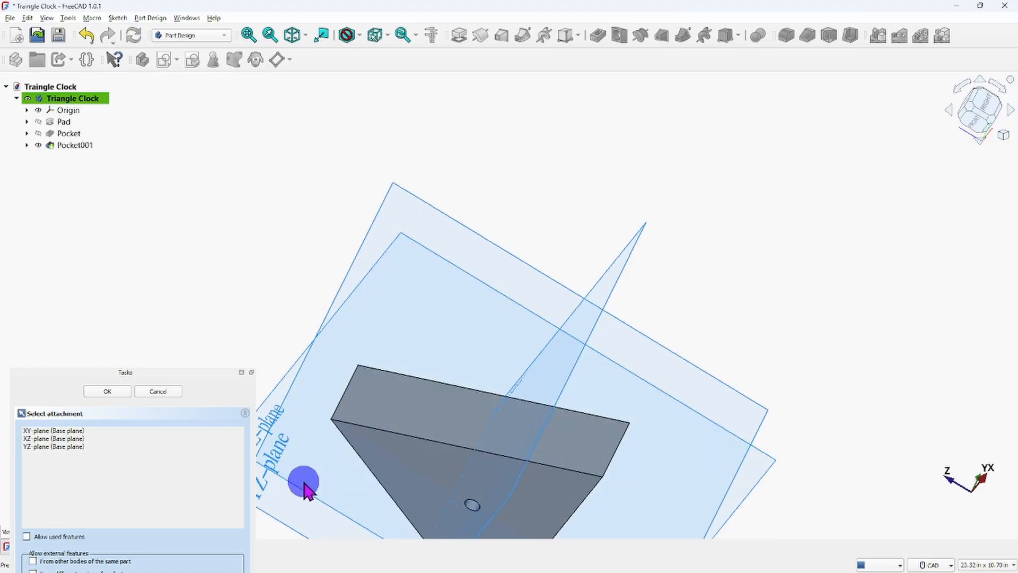
{"action": "middle_click_drag", "start_coordinate": [302, 484], "coordinate": [694, 381]}
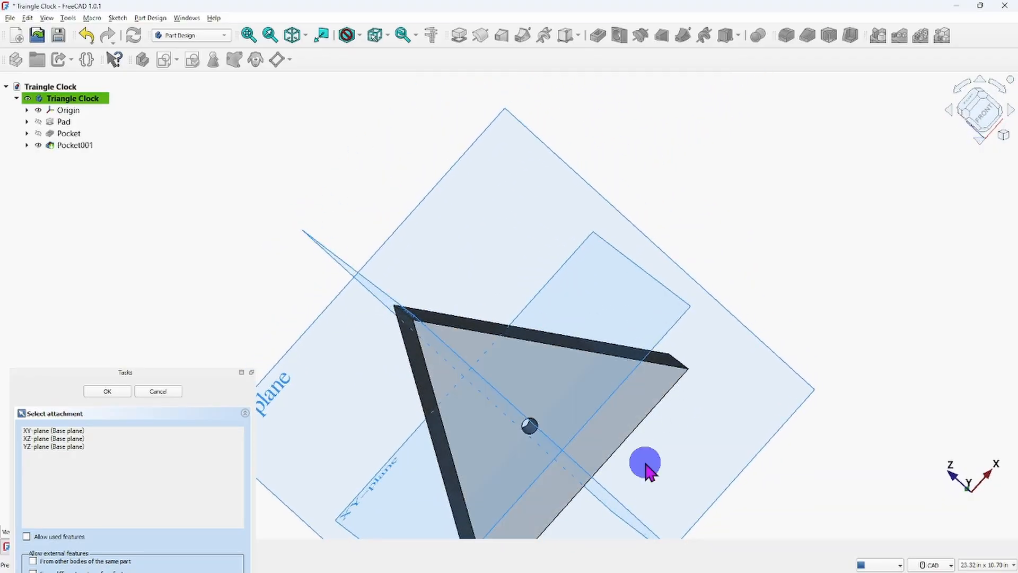
{"action": "middle_click_drag", "start_coordinate": [713, 455], "coordinate": [491, 485]}
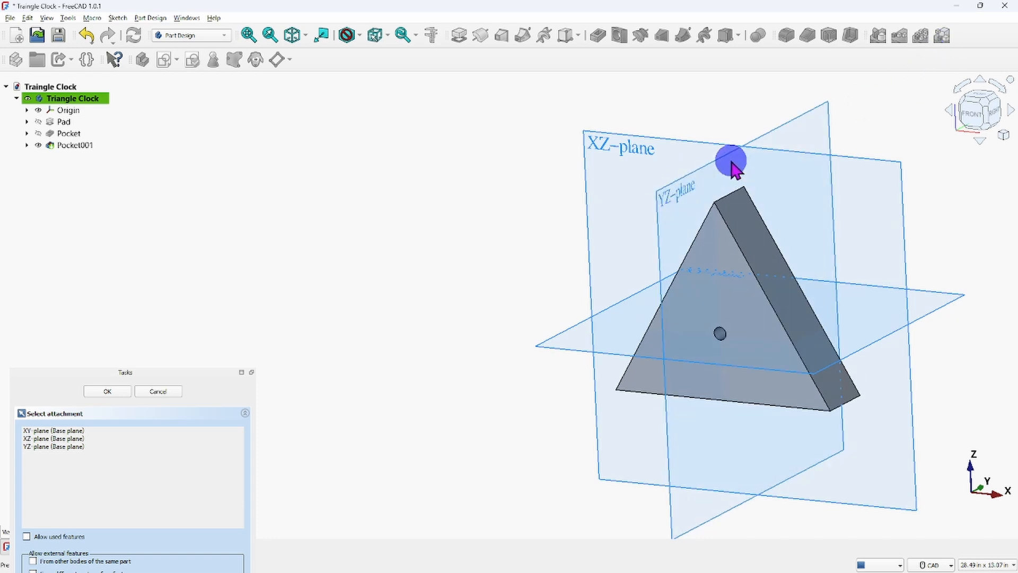
{"action": "left_click", "coordinate": [804, 116]}
{"action": "scroll", "coordinate": [664, 270], "scroll_direction": "down", "scroll_amount": 3}
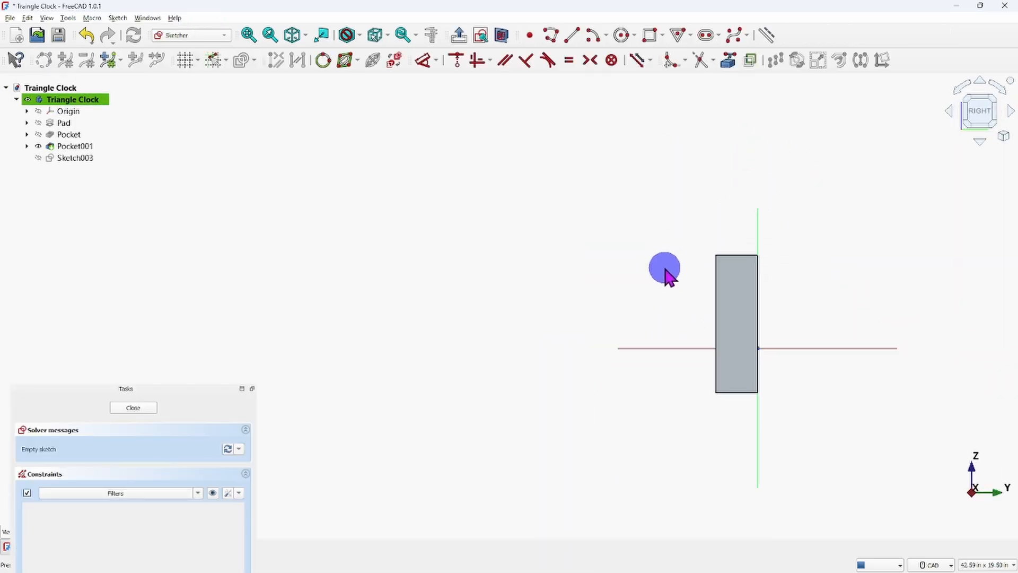
Turn on the section view to cut the body at the sketch plane, and look straight at the sketch from the right.
{"action": "middle_click_drag", "start_coordinate": [665, 270], "coordinate": [520, 284]}
{"action": "scroll", "coordinate": [647, 396], "scroll_direction": "up", "scroll_amount": 4}
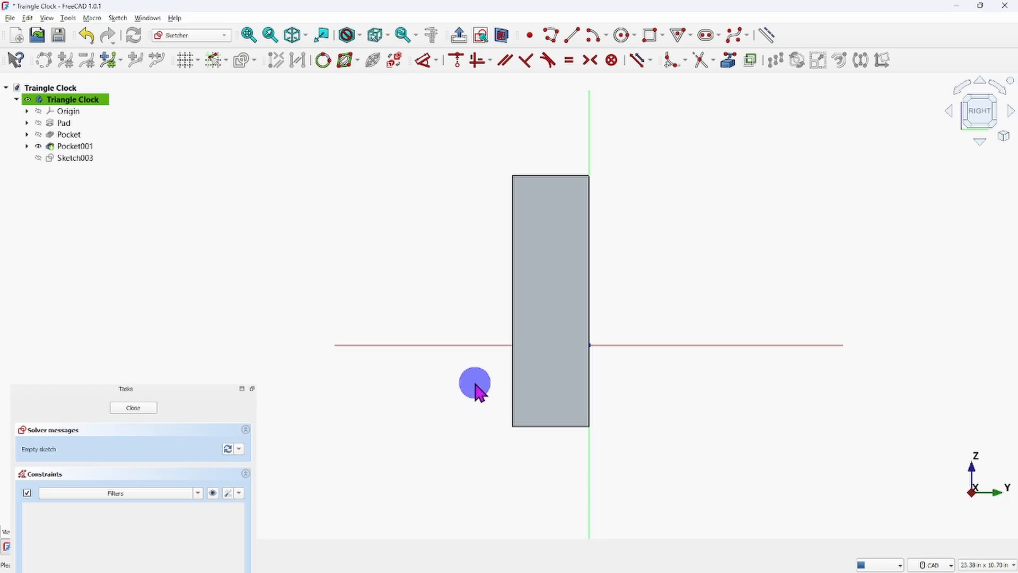
{"action": "middle_click_drag", "start_coordinate": [473, 382], "coordinate": [589, 401]}
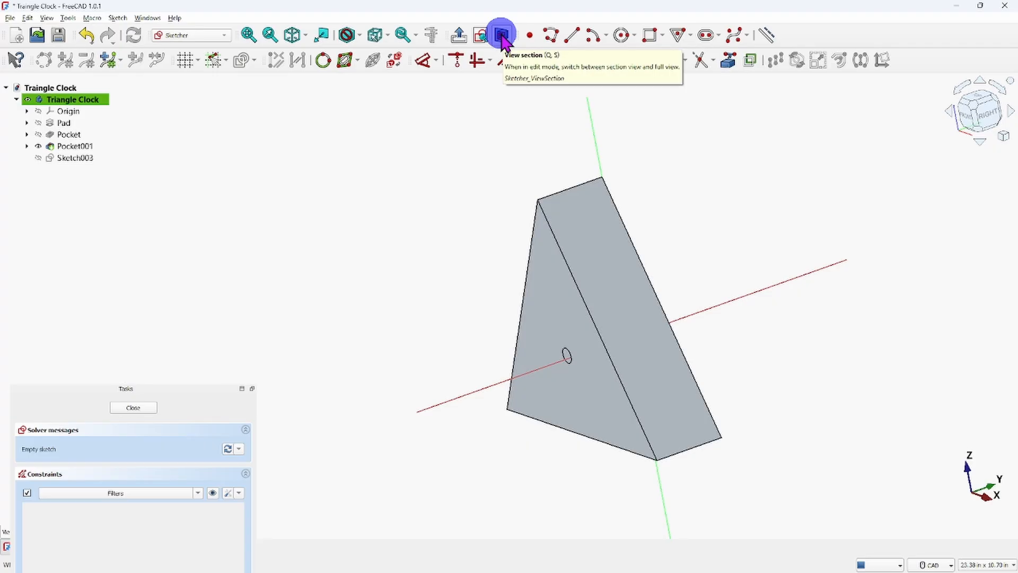
{"action": "left_click", "coordinate": [501, 38]}
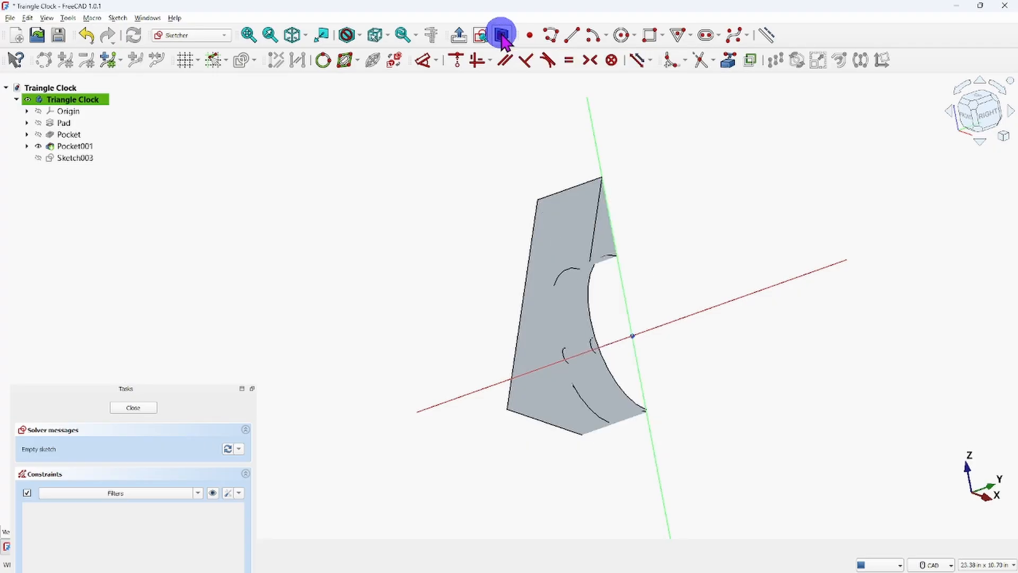
{"action": "middle_click_drag", "start_coordinate": [841, 363], "coordinate": [751, 376]}
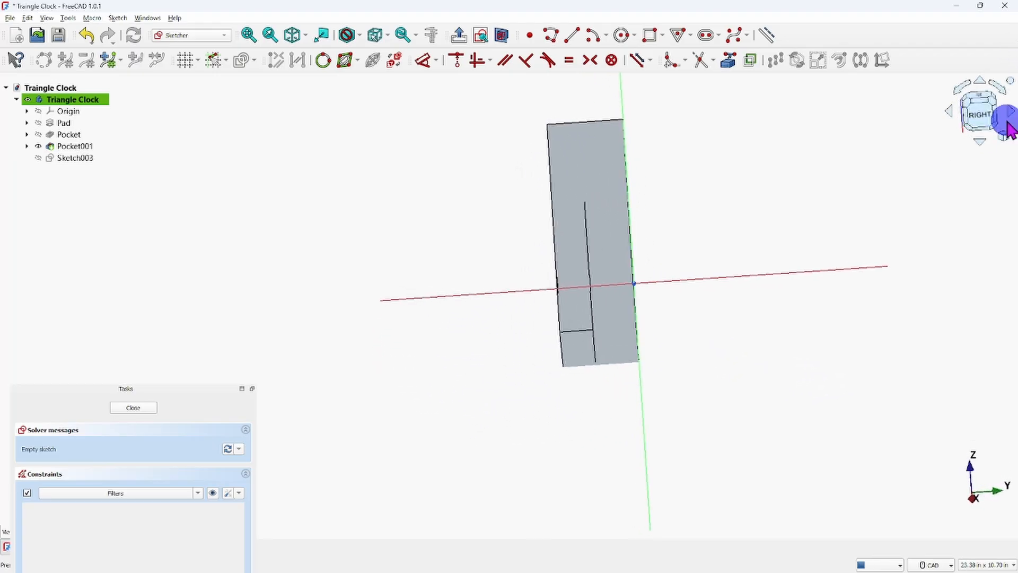
{"action": "left_click", "coordinate": [980, 118]}
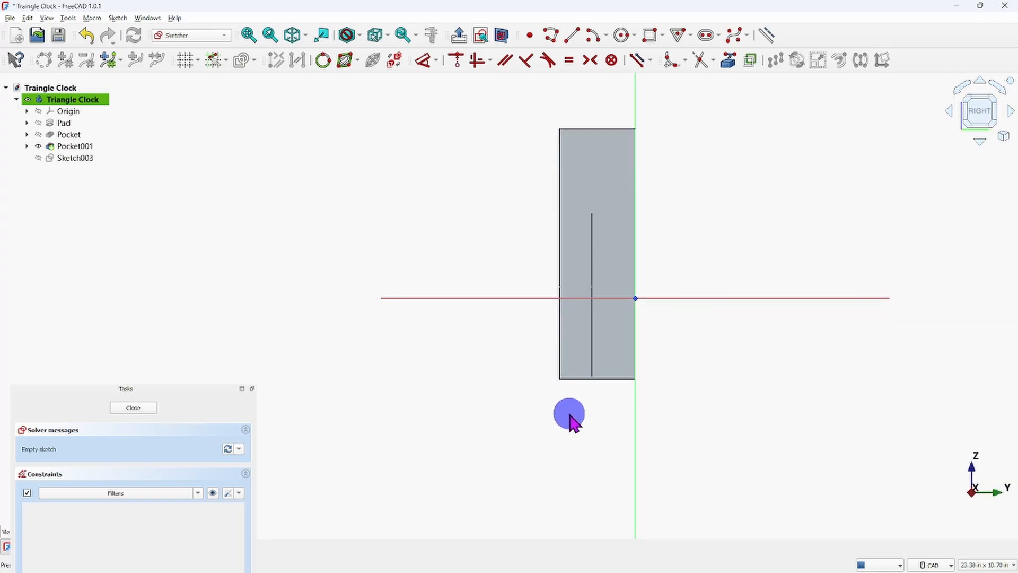
Project the front face's bottom edge into the sketch as external geometry to get a reference point at the body's front bottom corner.
{"action": "middle_click_drag", "start_coordinate": [579, 413], "coordinate": [768, 393]}
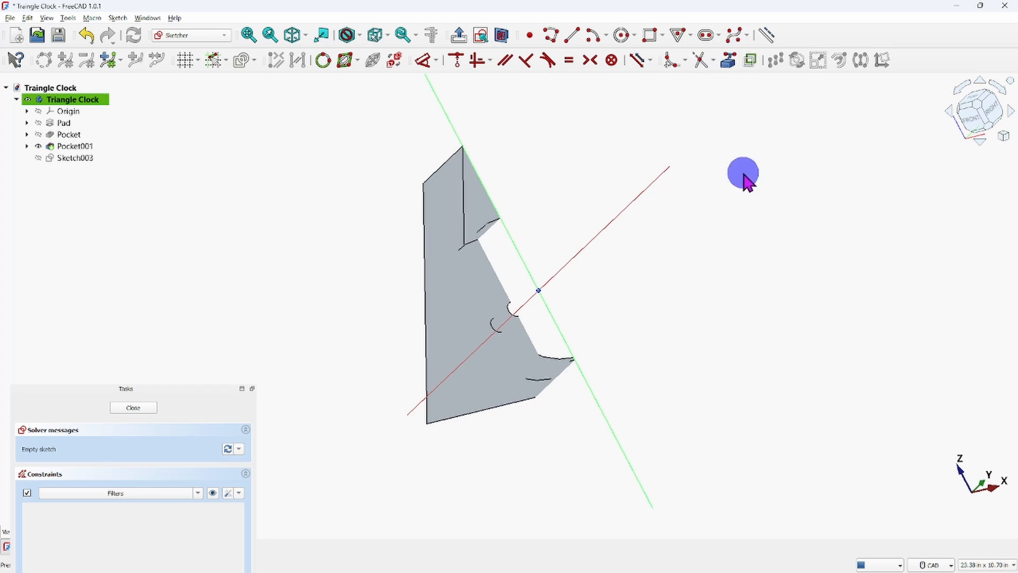
{"action": "left_click", "coordinate": [729, 63]}
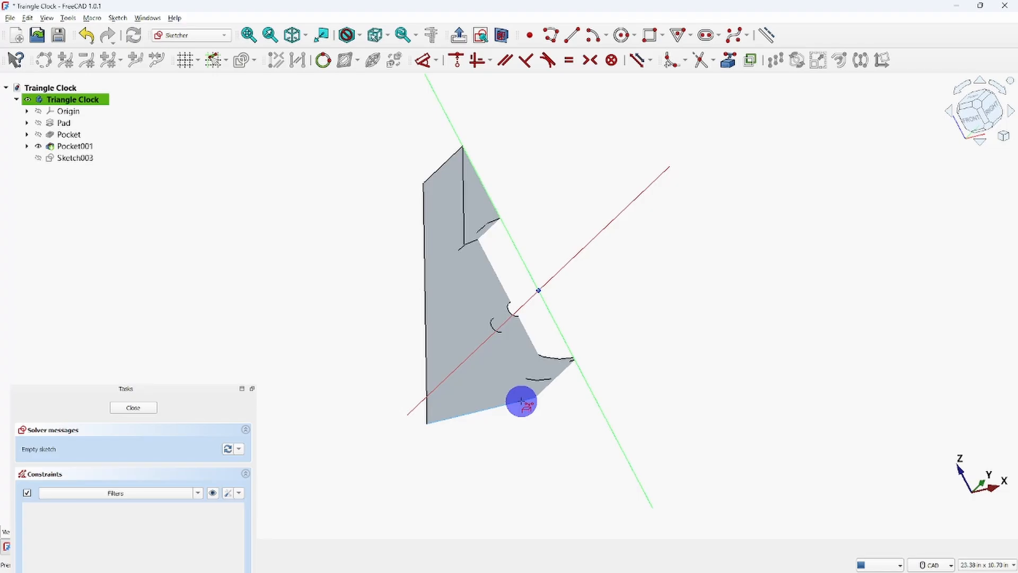
{"action": "left_click", "coordinate": [521, 401]}
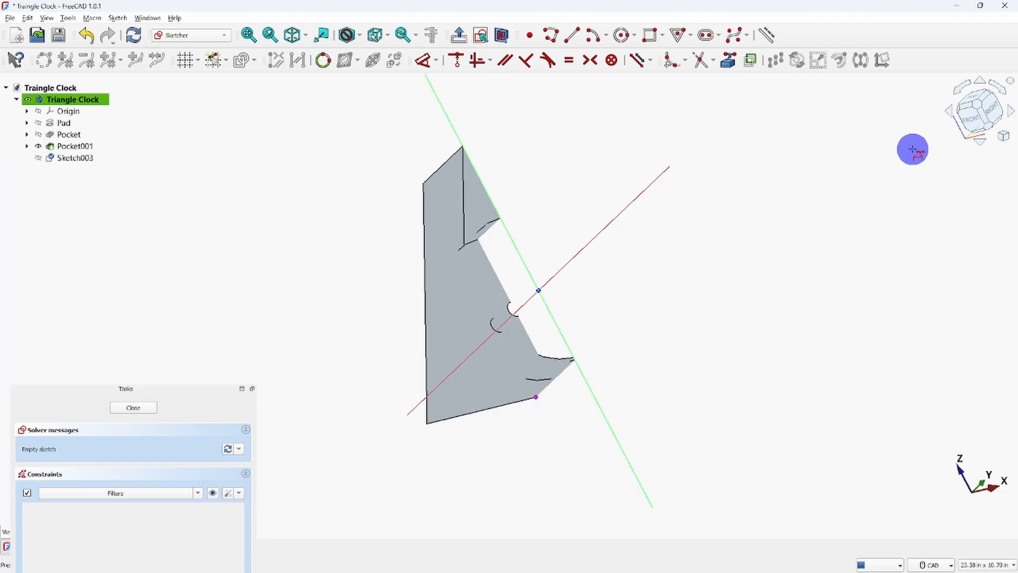
{"action": "left_click", "coordinate": [992, 110]}
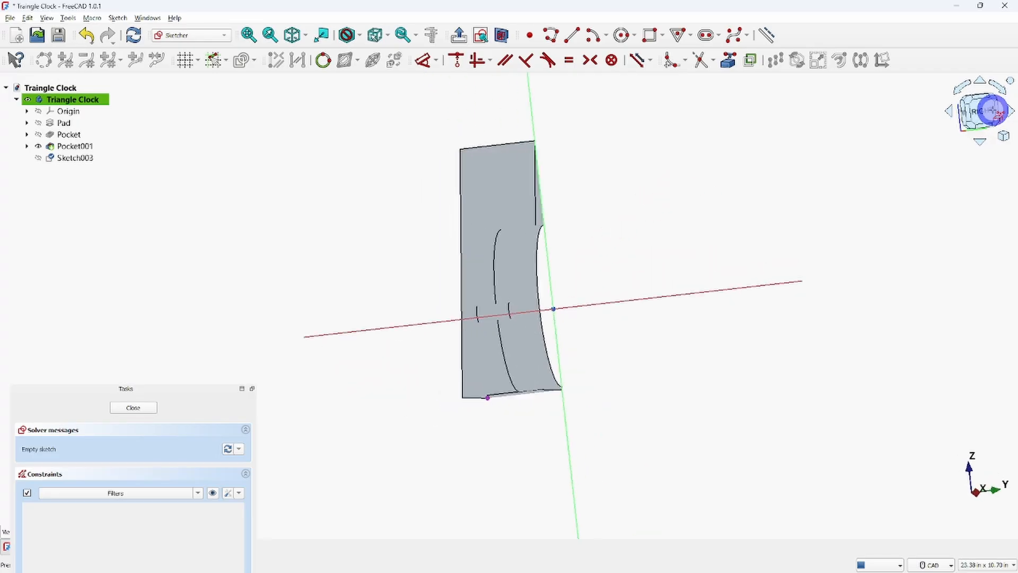
{"action": "scroll", "coordinate": [462, 405], "scroll_direction": "up", "scroll_amount": 3}
{"action": "middle_click_drag", "start_coordinate": [479, 411], "coordinate": [491, 471]}
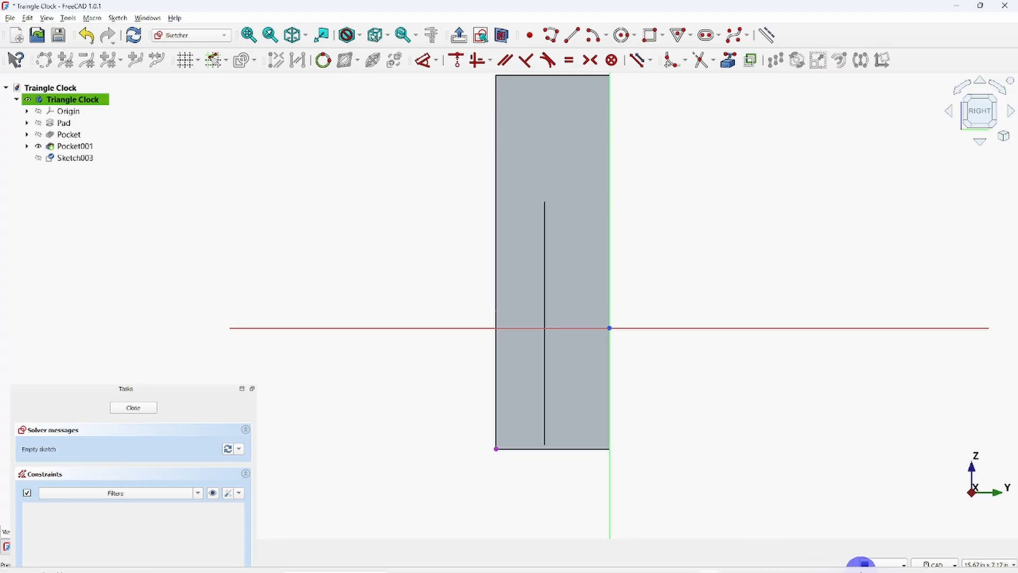
Switch to the reference drawing image, examine the side view's front-edge radius callout, and return to the FreeCAD sketch.
{"action": "mouse_move", "coordinate": [971, 551]}
{"action": "mouse_move", "coordinate": [768, 562]}
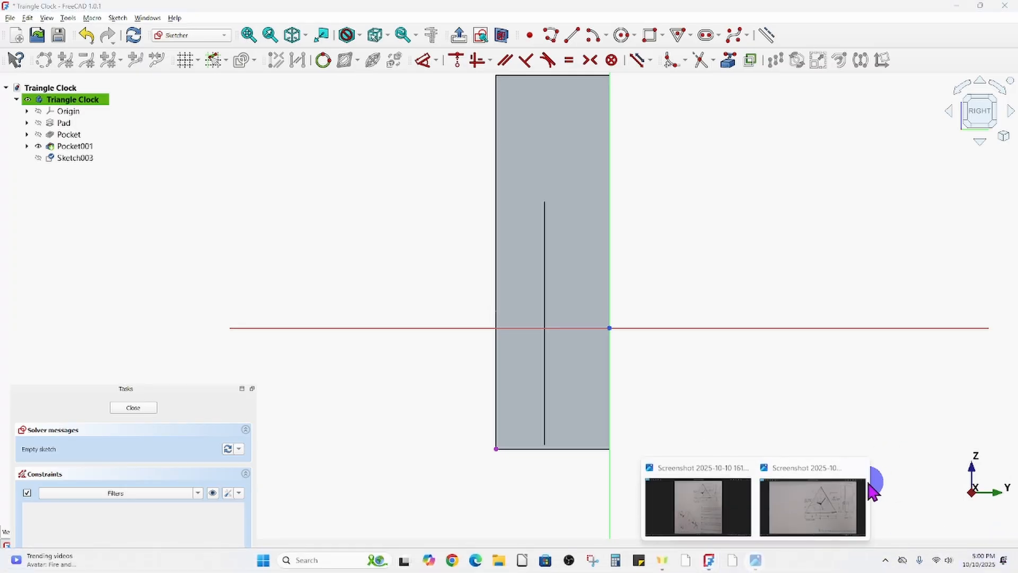
{"action": "left_click", "coordinate": [848, 487]}
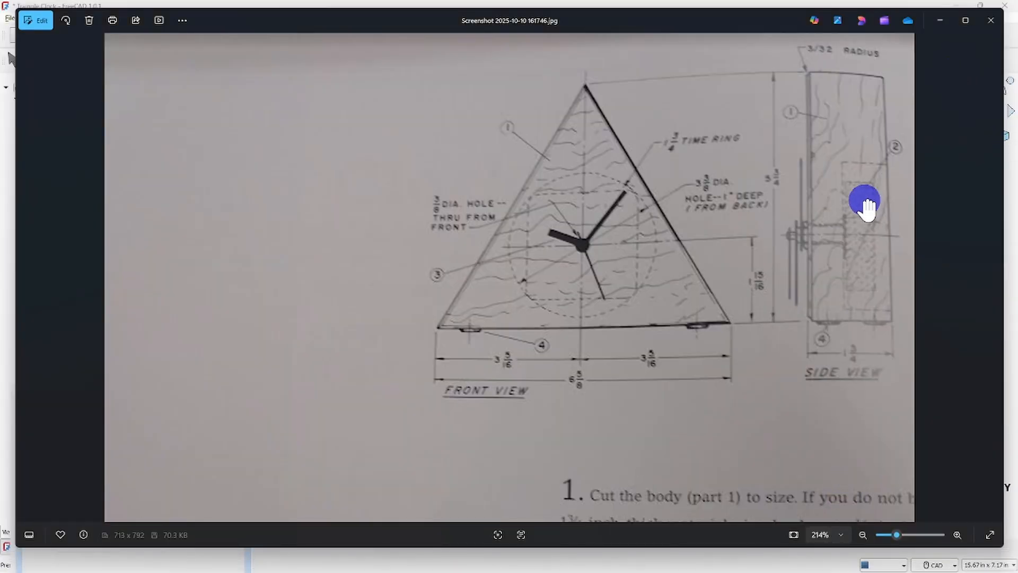
{"action": "scroll", "coordinate": [857, 228], "scroll_direction": "up", "scroll_amount": 5}
{"action": "left_click_drag", "start_coordinate": [861, 336], "coordinate": [839, 357]}
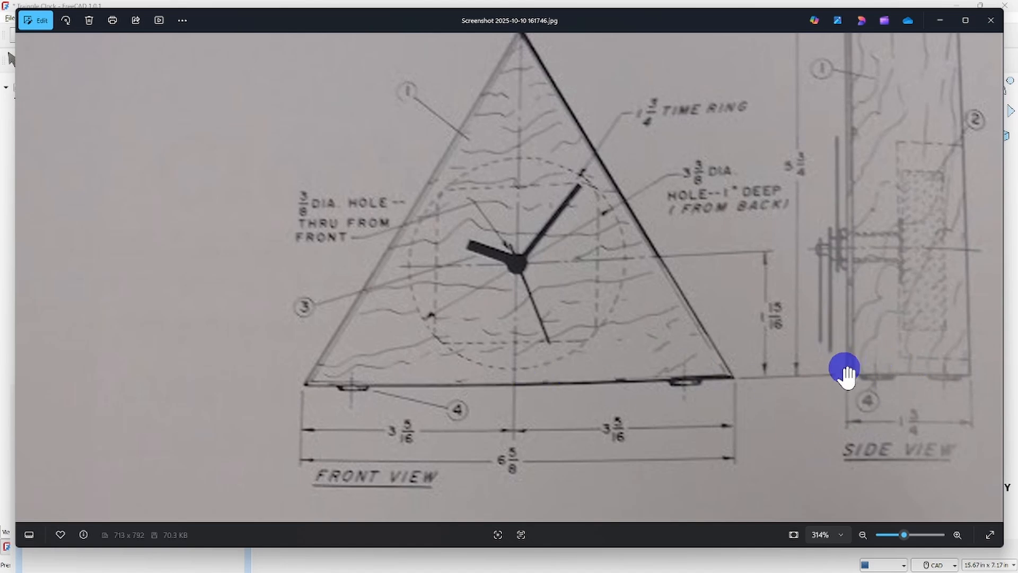
{"action": "mouse_move", "coordinate": [908, 291]}
{"action": "left_mouse_down"}
{"action": "mouse_move", "coordinate": [886, 352]}
{"action": "mouse_move", "coordinate": [804, 482]}
{"action": "left_mouse_up"}
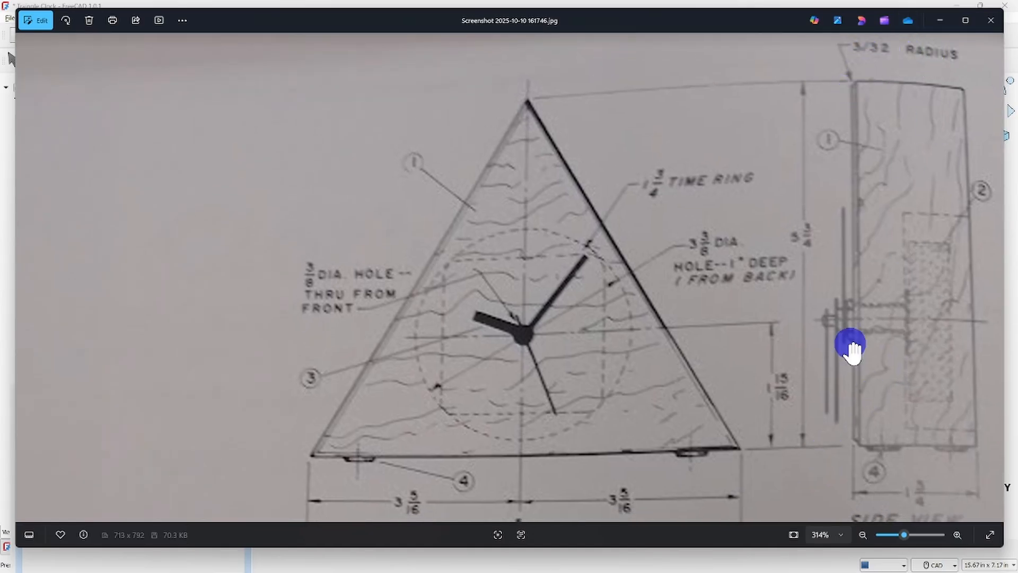
{"action": "scroll", "coordinate": [774, 326], "scroll_direction": "down", "scroll_amount": 2}
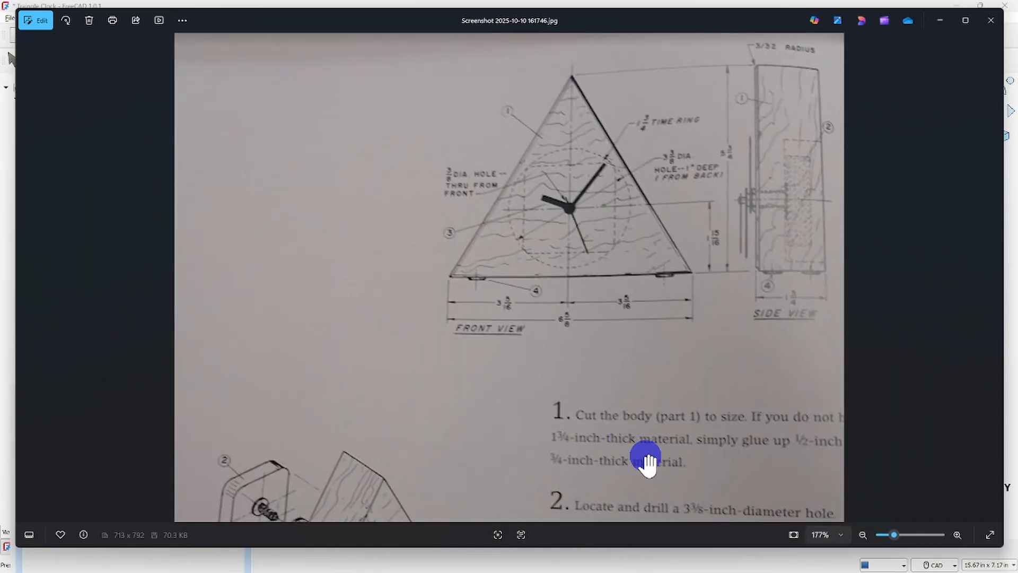
{"action": "mouse_move", "coordinate": [772, 571]}
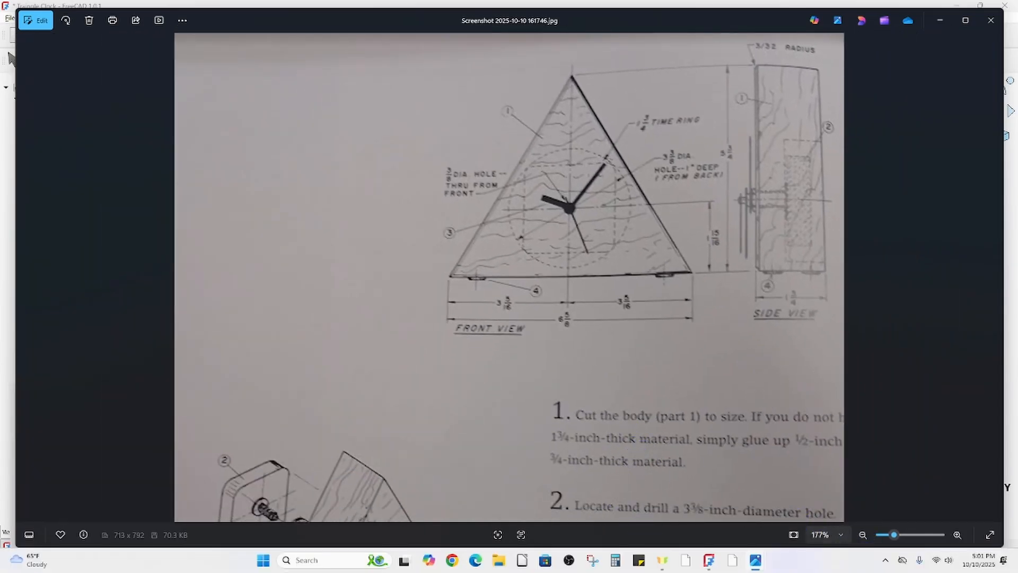
{"action": "mouse_move", "coordinate": [713, 563]}
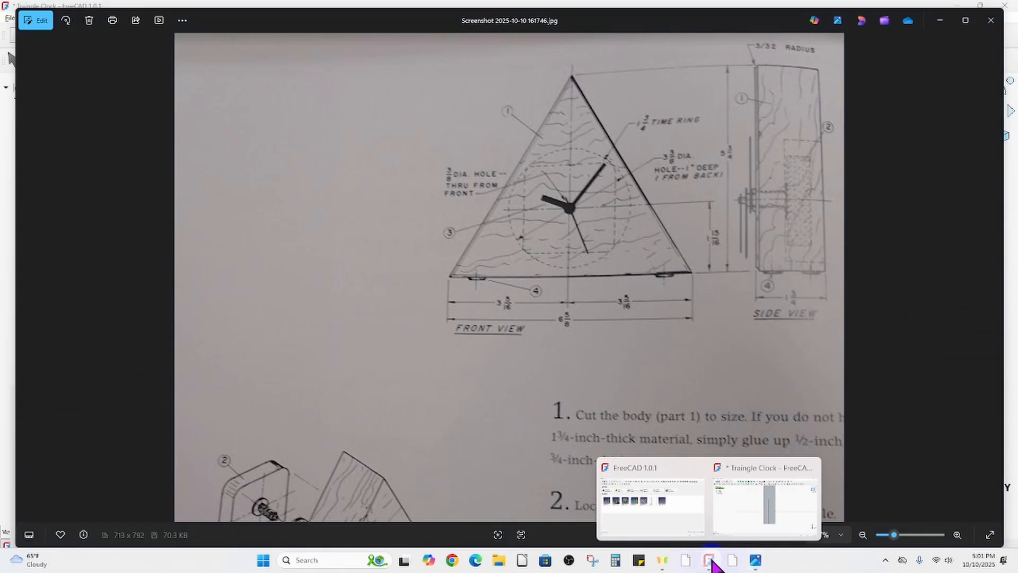
{"action": "left_click", "coordinate": [756, 498]}
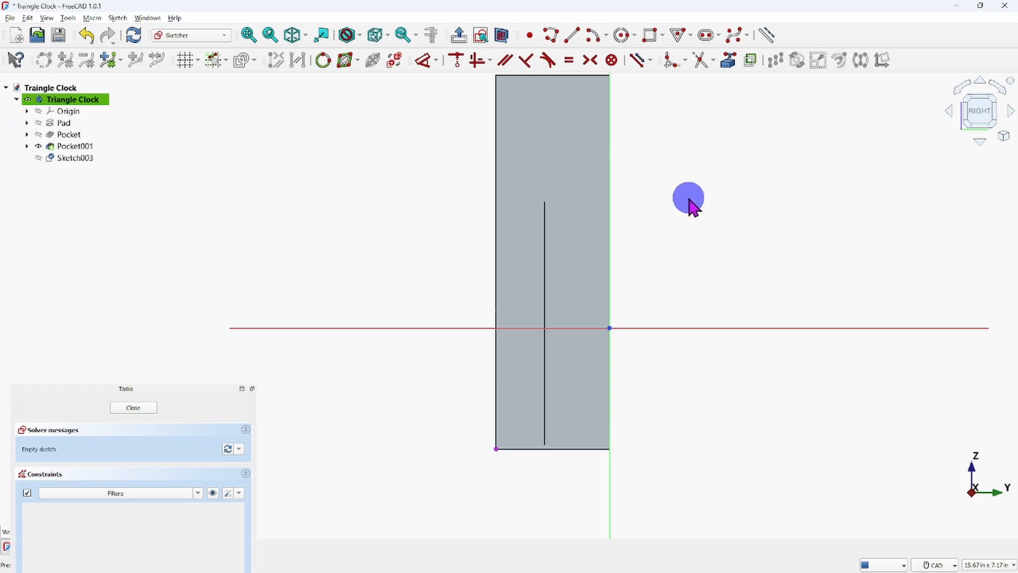
Draw a circle with a 3/16 in diameter centred on the projected point at the front bottom corner.
{"action": "left_click", "coordinate": [621, 35]}
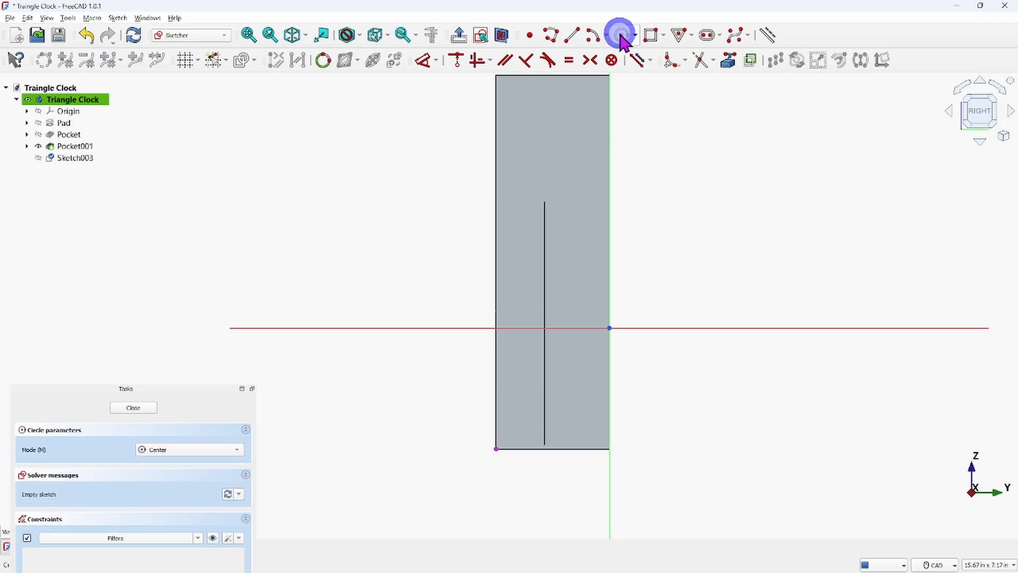
{"action": "left_click", "coordinate": [495, 450]}
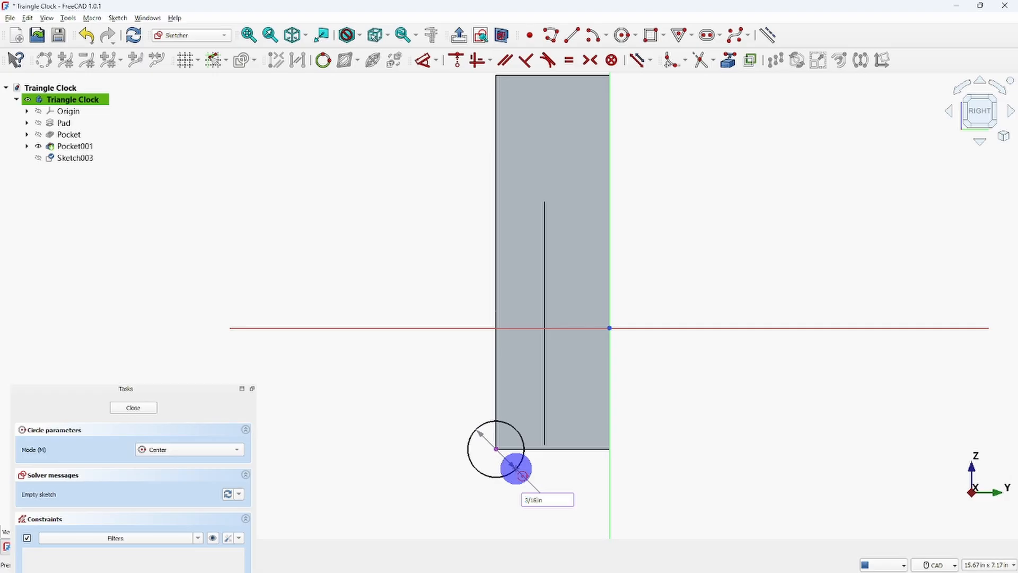
{"action": "key", "text": "Return"}
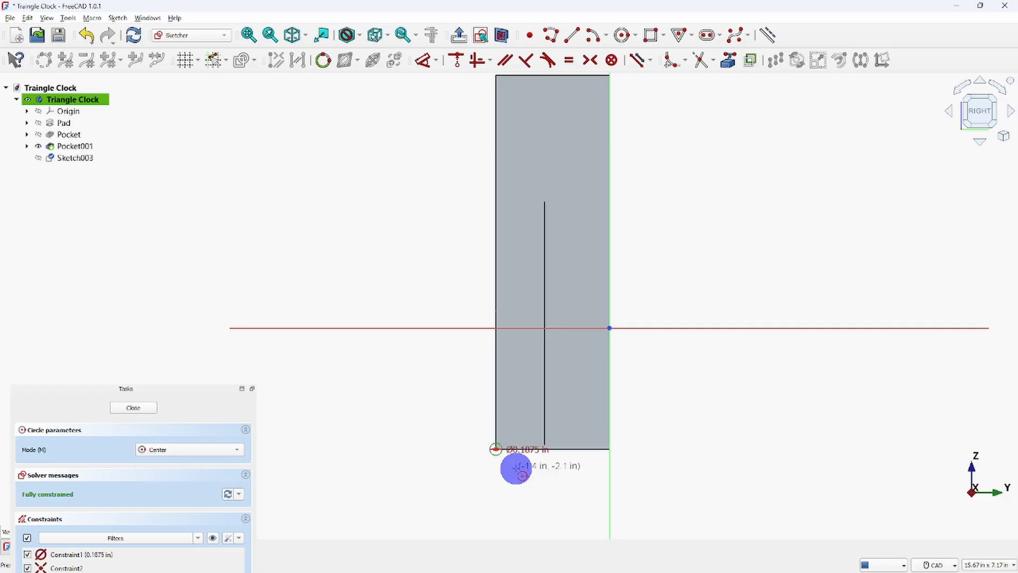
{"action": "right_click", "coordinate": [426, 451]}
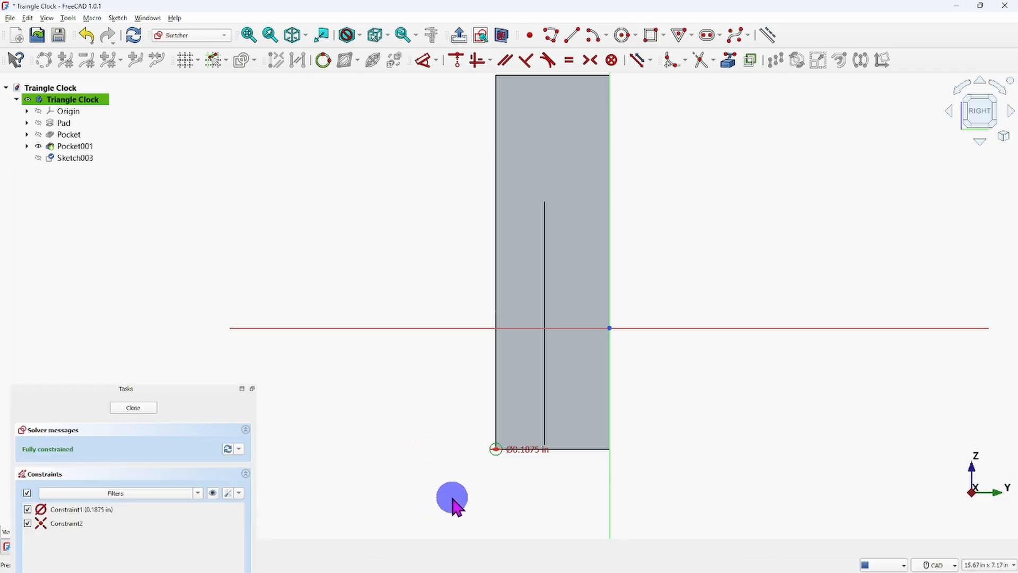
{"action": "scroll", "coordinate": [509, 466], "scroll_direction": "up", "scroll_amount": 5}
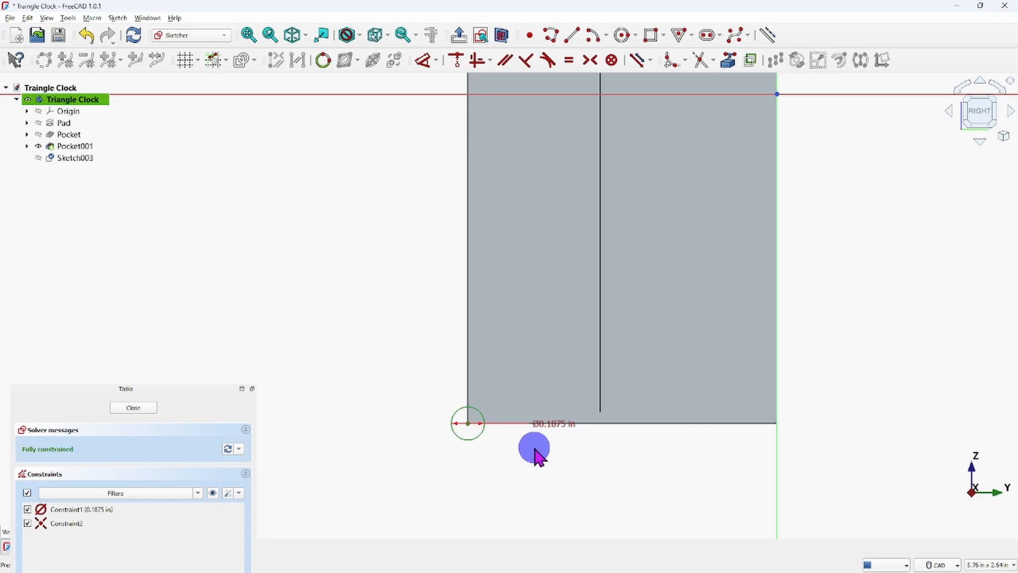
{"action": "scroll", "coordinate": [536, 454], "scroll_direction": "down", "scroll_amount": 4}
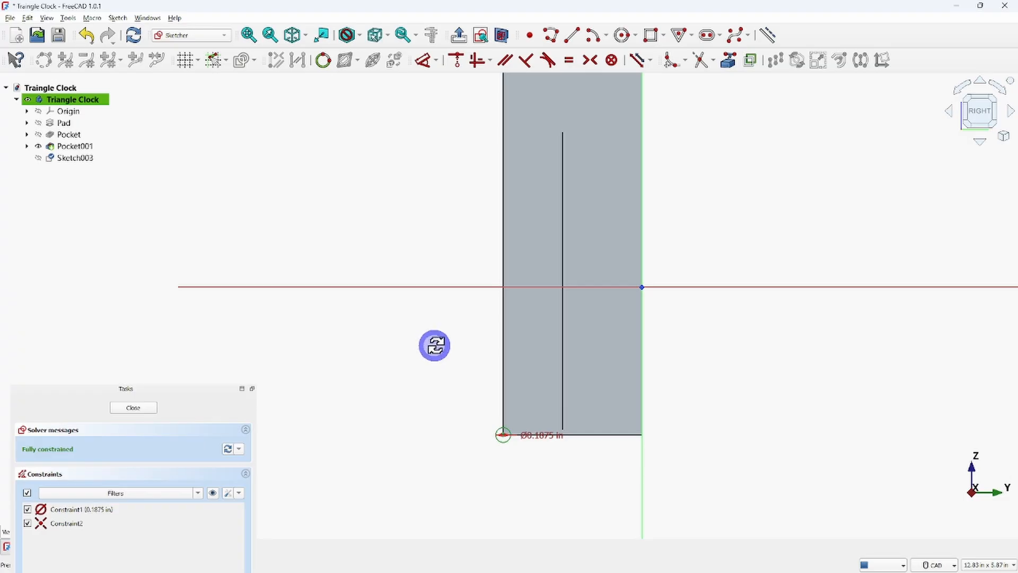
Examine how the circle sits on the body's front bottom edge from several angles, ending square to the sketch.
{"action": "mouse_move", "coordinate": [434, 345]}
{"action": "middle_mouse_down"}
{"action": "mouse_move", "coordinate": [548, 356]}
{"action": "mouse_move", "coordinate": [677, 334]}
{"action": "mouse_move", "coordinate": [618, 363]}
{"action": "middle_mouse_up"}
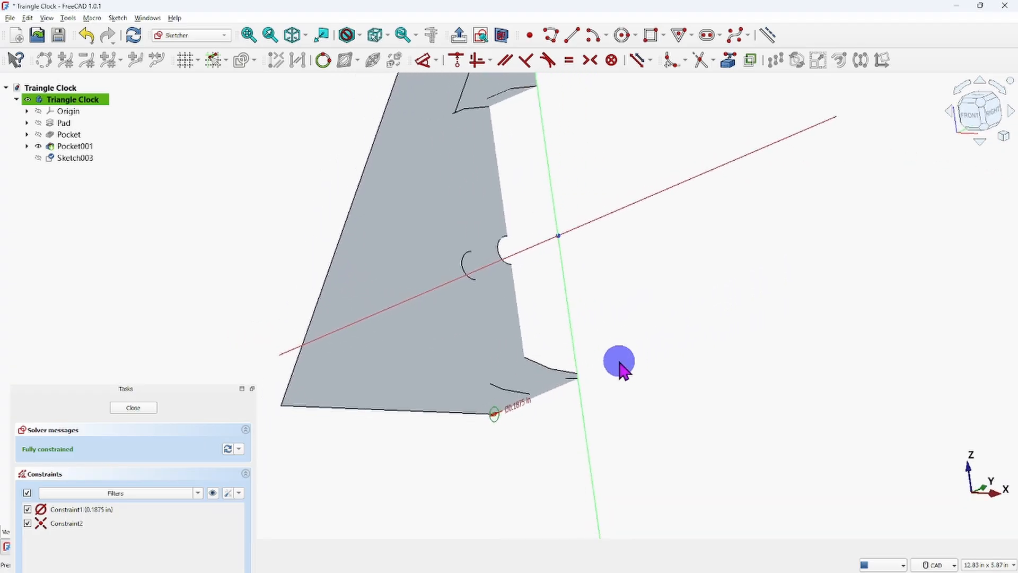
{"action": "left_click", "coordinate": [490, 413]}
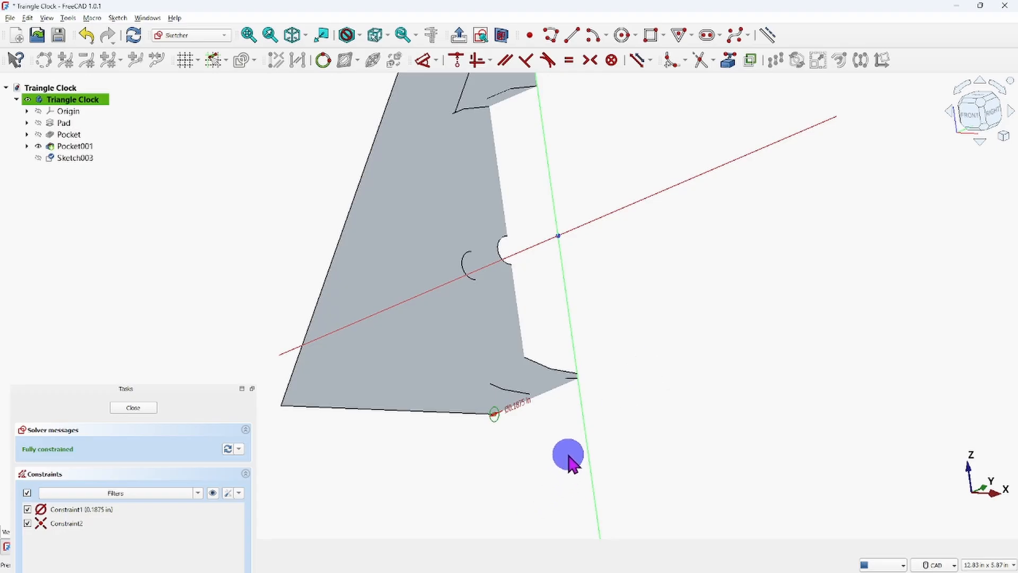
{"action": "middle_click_drag", "start_coordinate": [565, 457], "coordinate": [447, 422]}
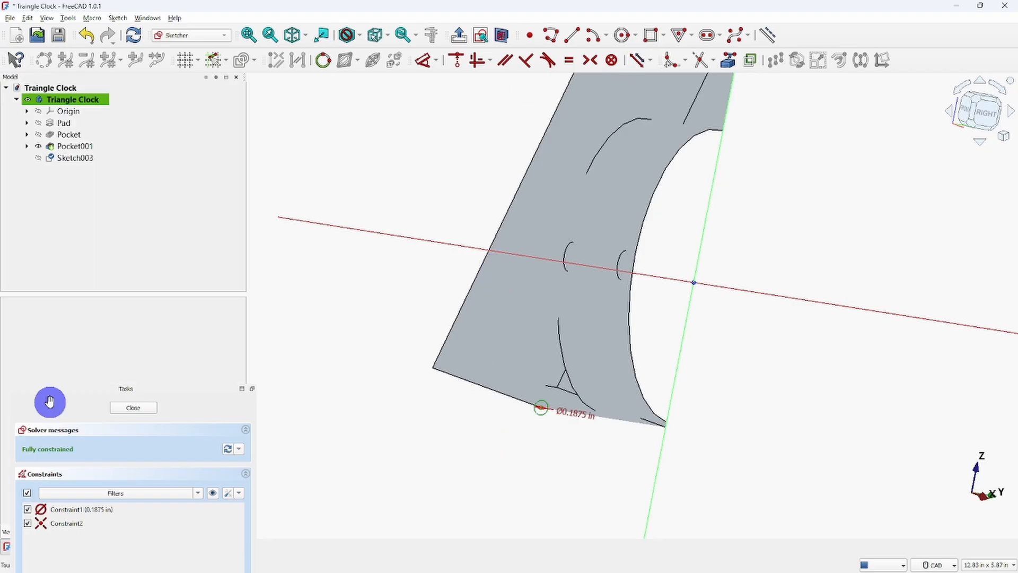
{"action": "left_click", "coordinate": [989, 122]}
{"action": "scroll", "coordinate": [694, 275], "scroll_direction": "down", "scroll_amount": 1}
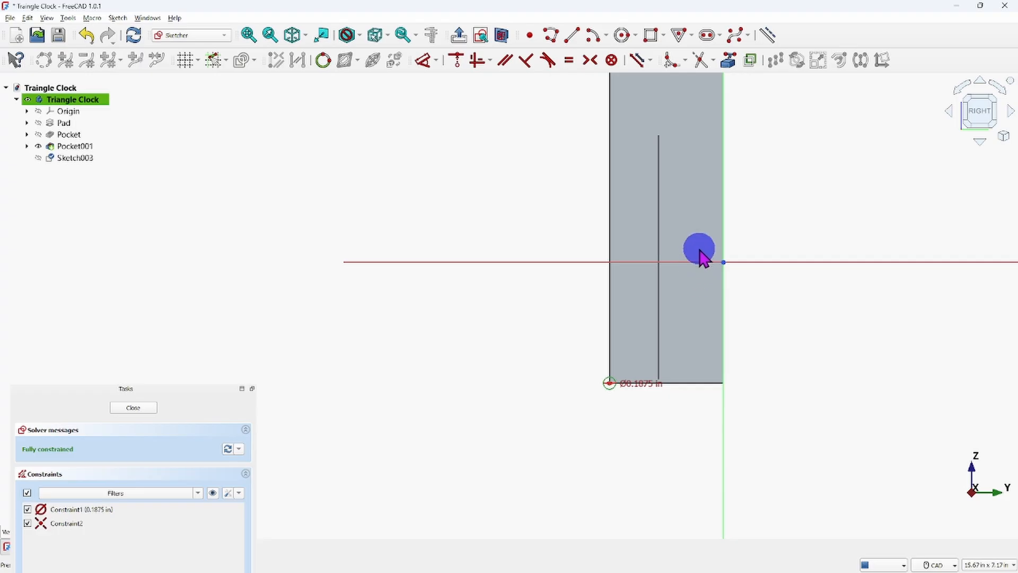
Close the circle sketch and examine the circle on the body's front bottom edge.
{"action": "middle_click_drag", "start_coordinate": [699, 257], "coordinate": [607, 373]}
{"action": "scroll", "coordinate": [607, 374], "scroll_direction": "down", "scroll_amount": 1}
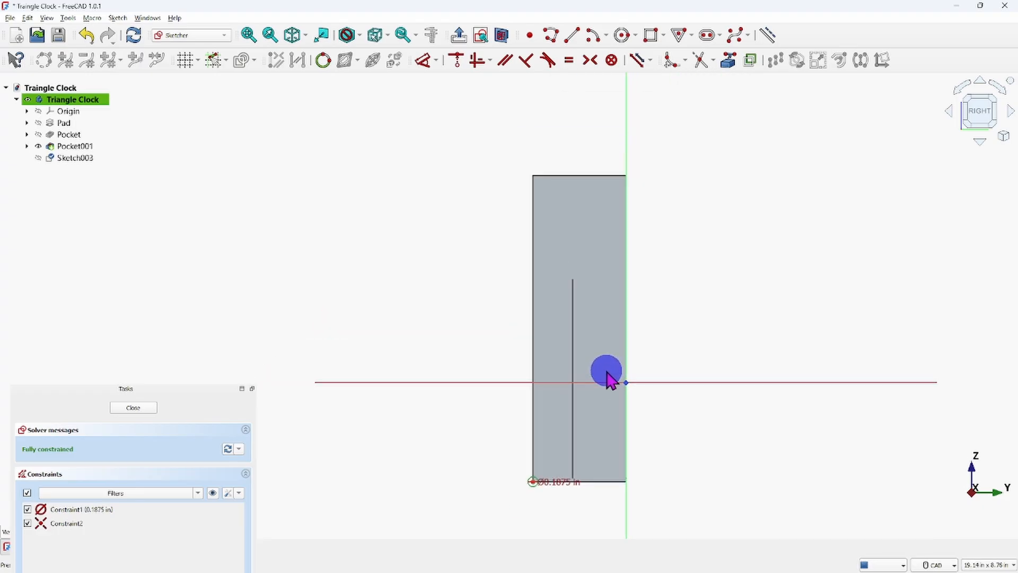
{"action": "left_click", "coordinate": [134, 407]}
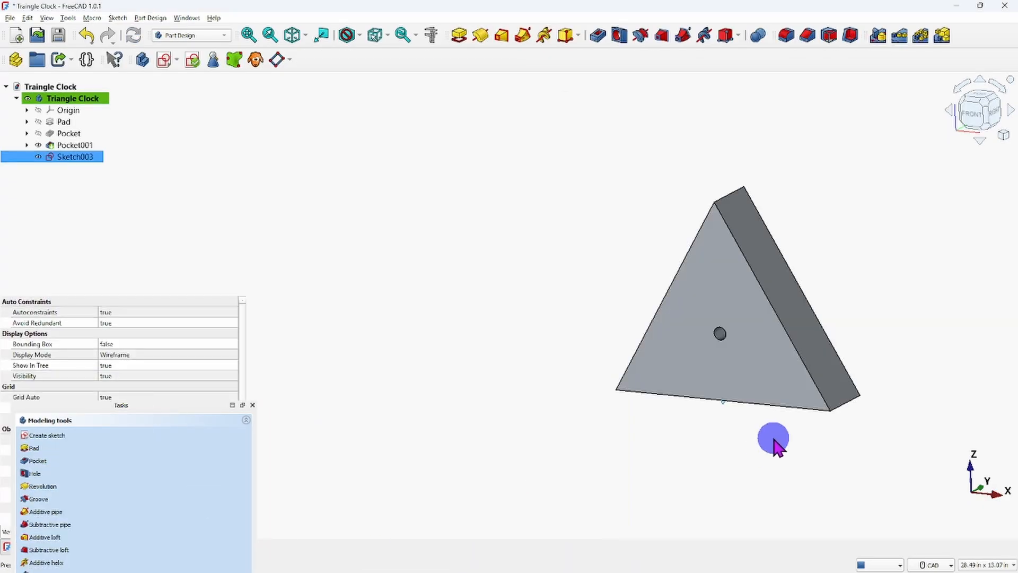
{"action": "scroll", "coordinate": [732, 424], "scroll_direction": "up", "scroll_amount": 4}
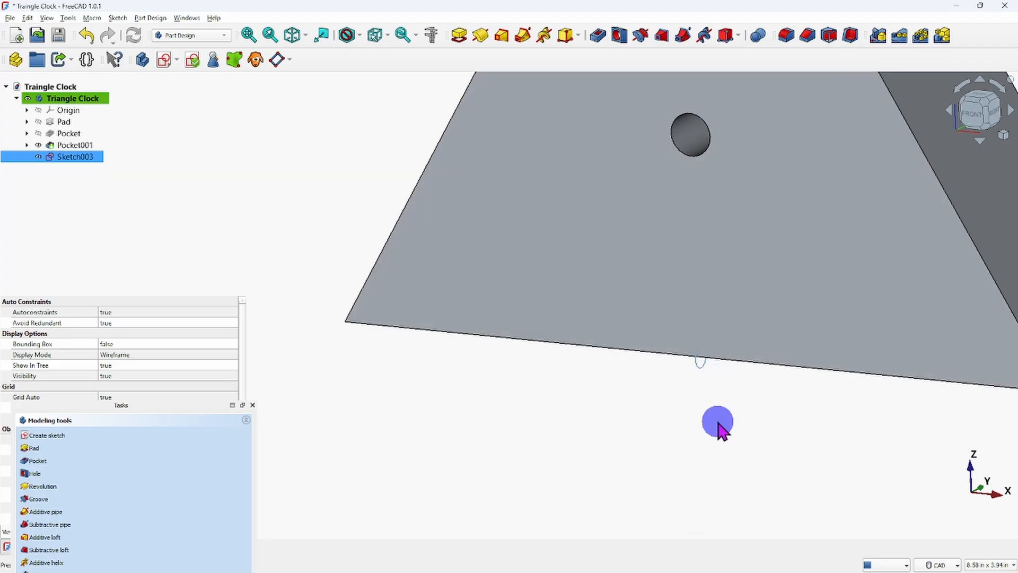
{"action": "scroll", "coordinate": [700, 503], "scroll_direction": "down", "scroll_amount": 3}
{"action": "scroll", "coordinate": [699, 507], "scroll_direction": "down", "scroll_amount": 1}
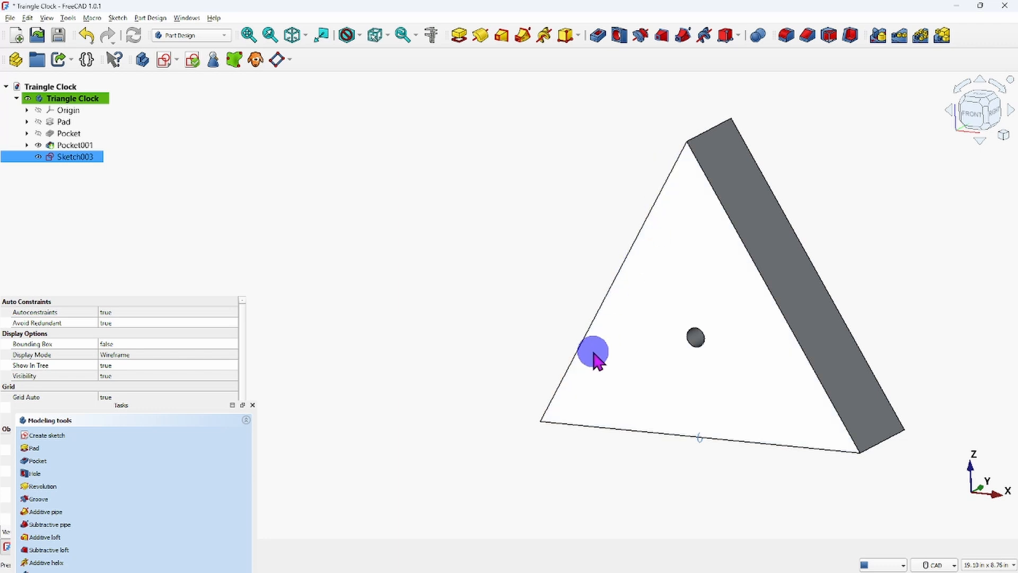
Create a new sketch on the body's front triangular face, viewed square from the front.
{"action": "left_click", "coordinate": [667, 289]}
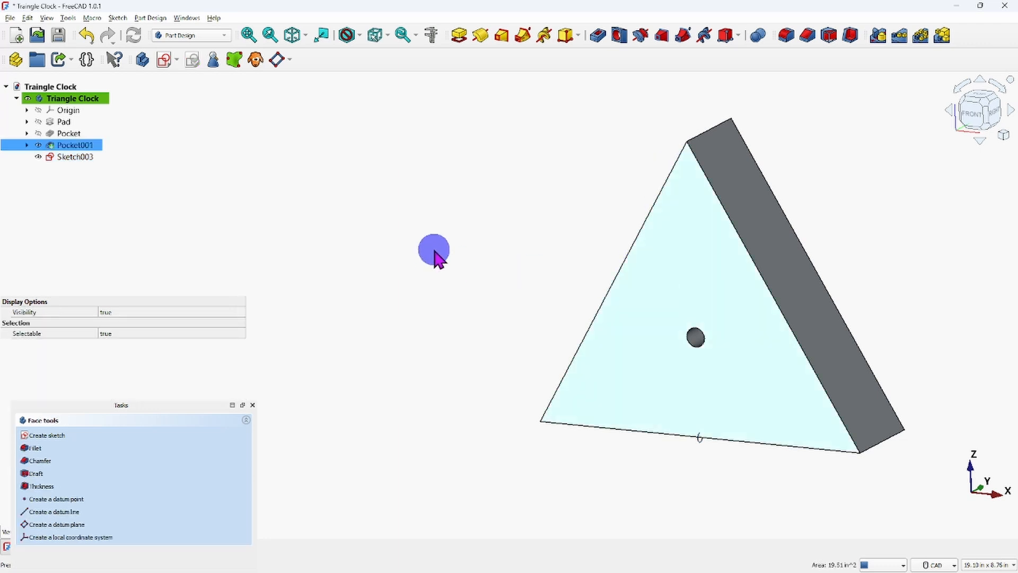
{"action": "left_click", "coordinate": [165, 60]}
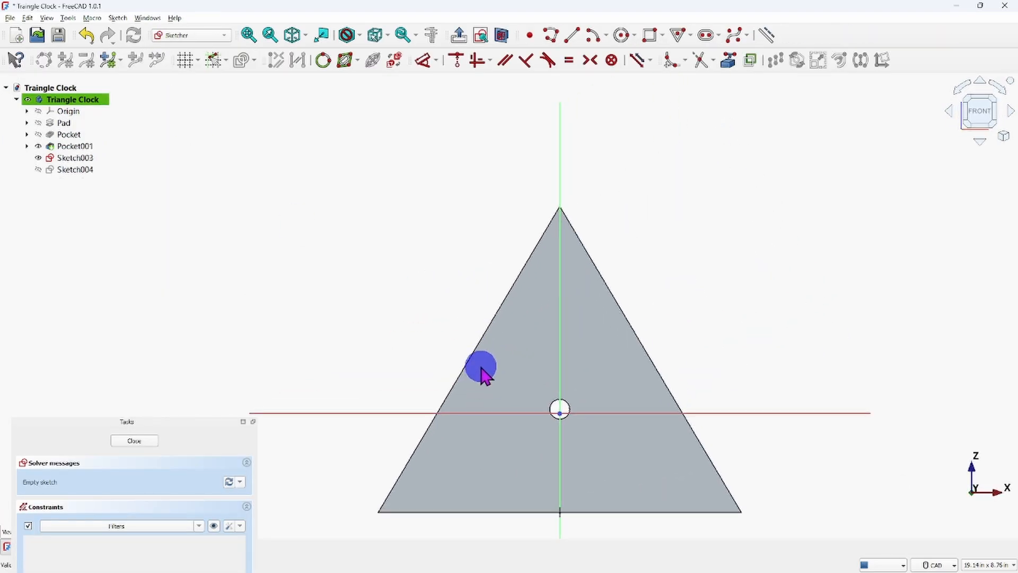
{"action": "scroll", "coordinate": [483, 372], "scroll_direction": "up", "scroll_amount": 3}
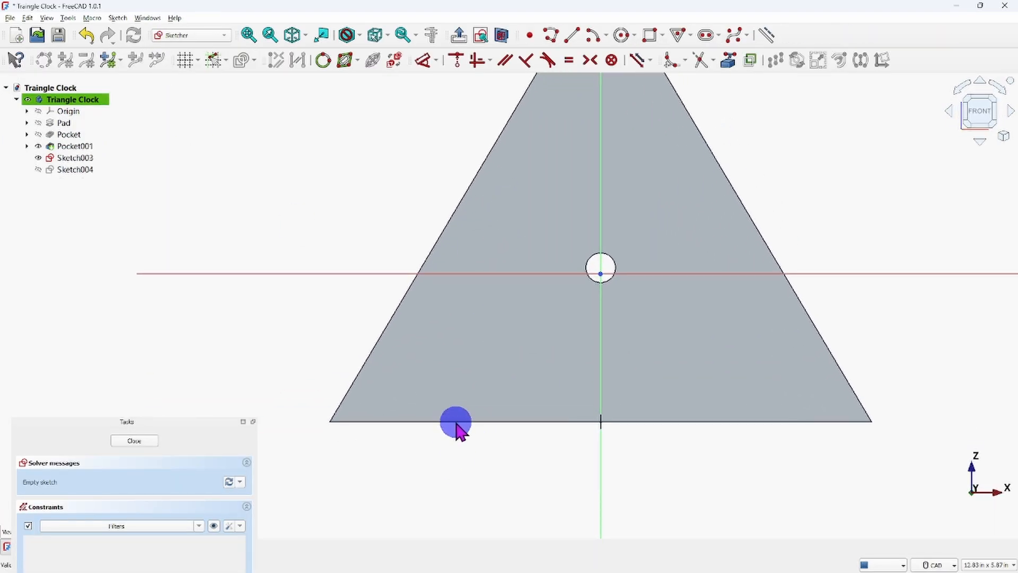
{"action": "scroll", "coordinate": [515, 380], "scroll_direction": "down", "scroll_amount": 3}
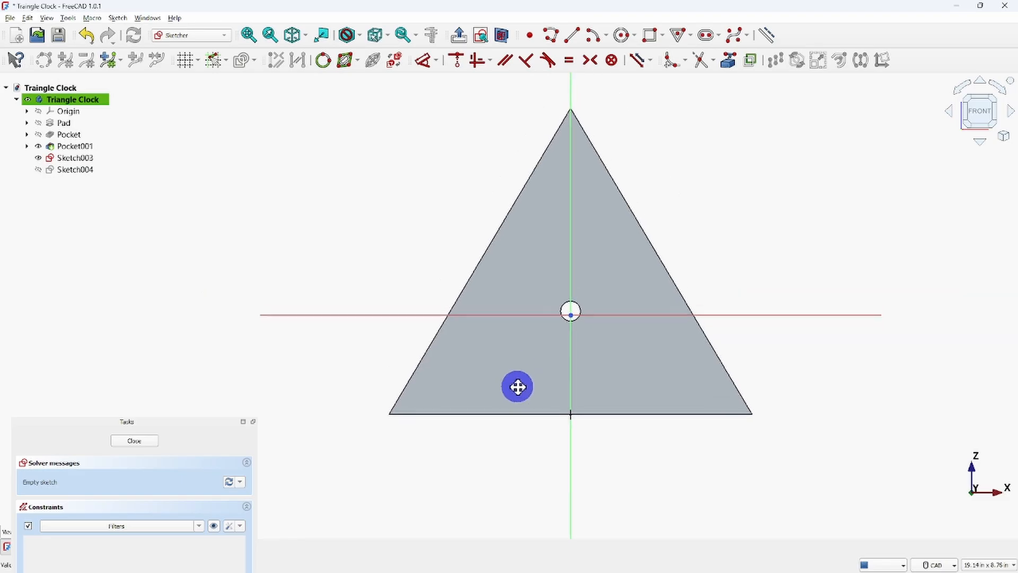
{"action": "middle_click_drag", "start_coordinate": [518, 386], "coordinate": [505, 406]}
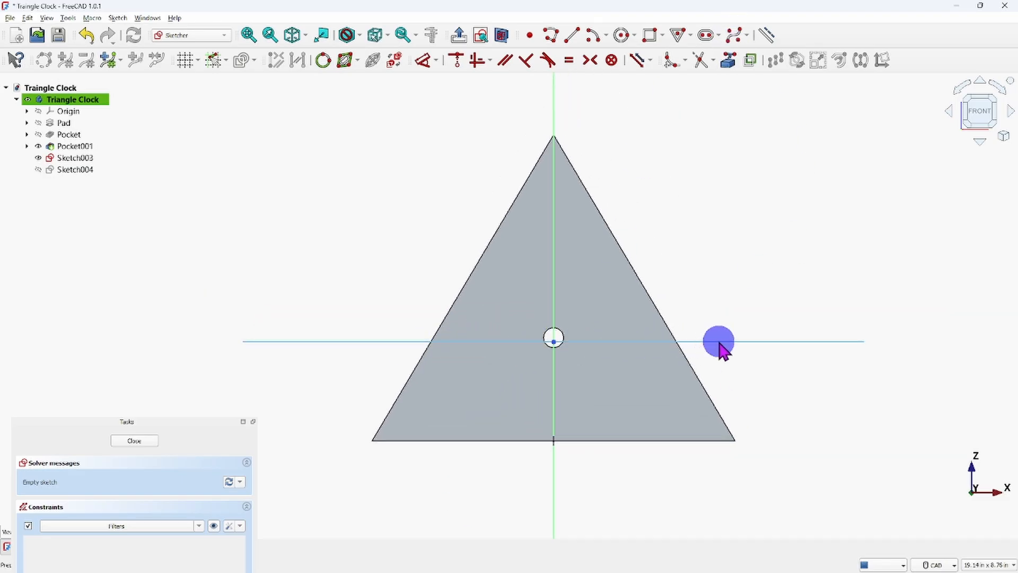
{"action": "left_click", "coordinate": [556, 481]}
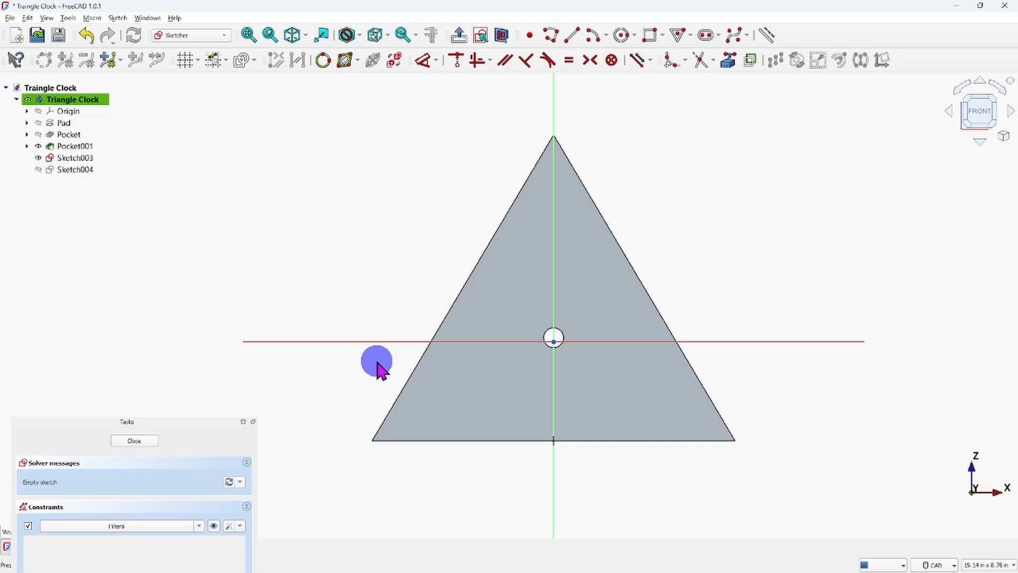
{"action": "middle_click_drag", "start_coordinate": [378, 366], "coordinate": [552, 307]}
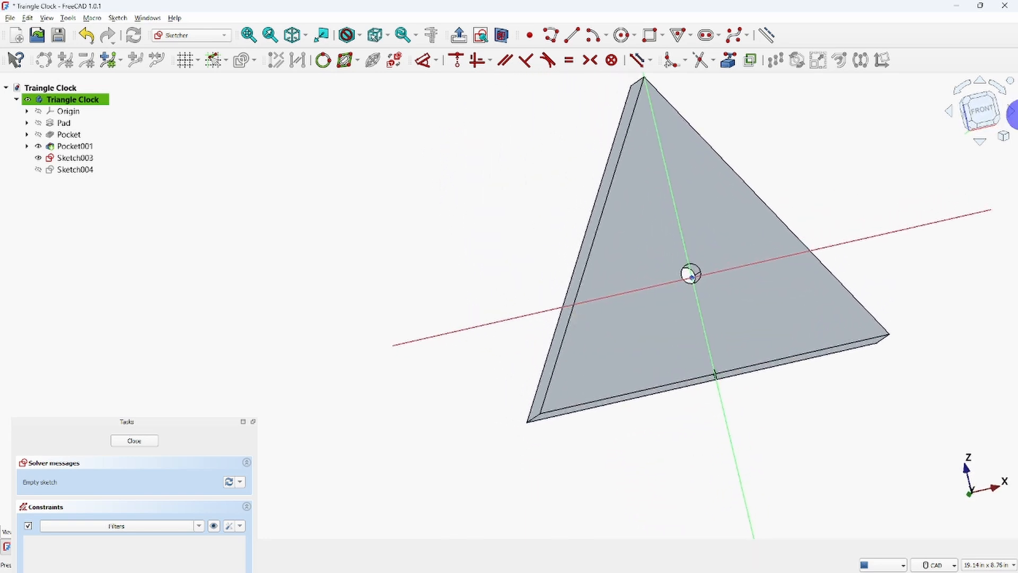
{"action": "left_click", "coordinate": [981, 108]}
{"action": "middle_click_drag", "start_coordinate": [731, 312], "coordinate": [551, 330]}
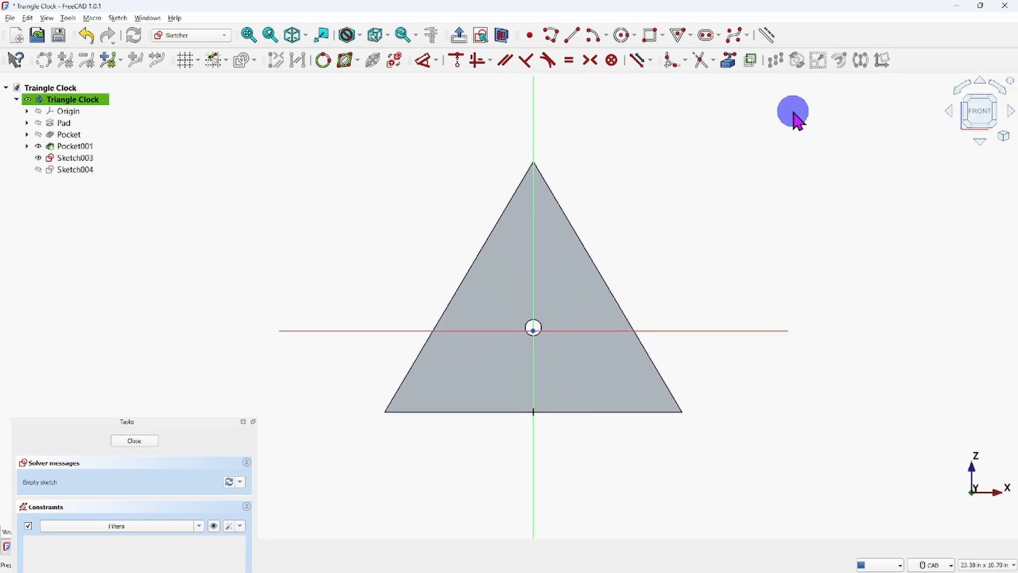
{"action": "left_click", "coordinate": [534, 165]}
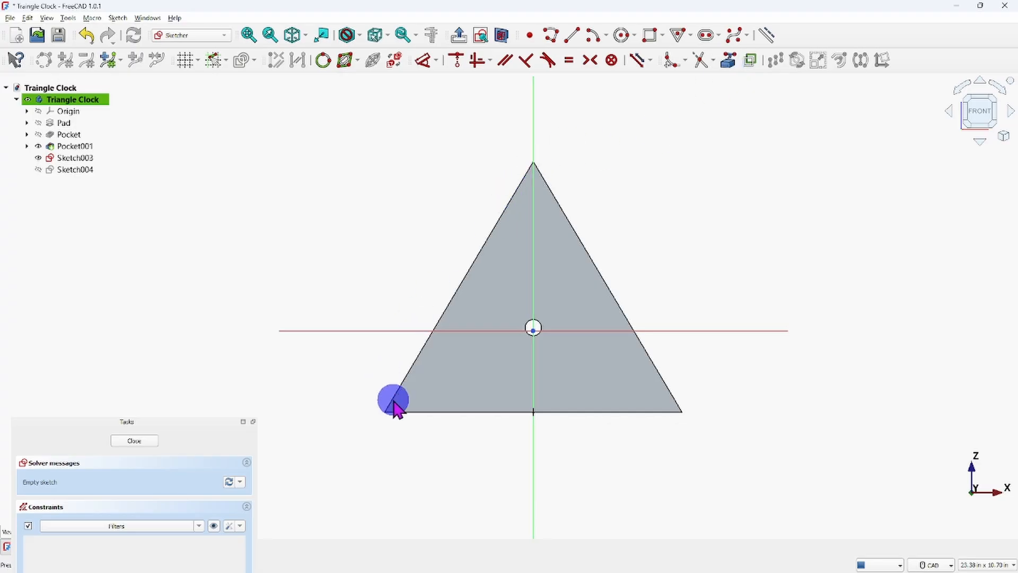
Dock the floating Tasks panel and enlarge it to show the sketch's full constraints and elements lists.
{"action": "left_click", "coordinate": [727, 62]}
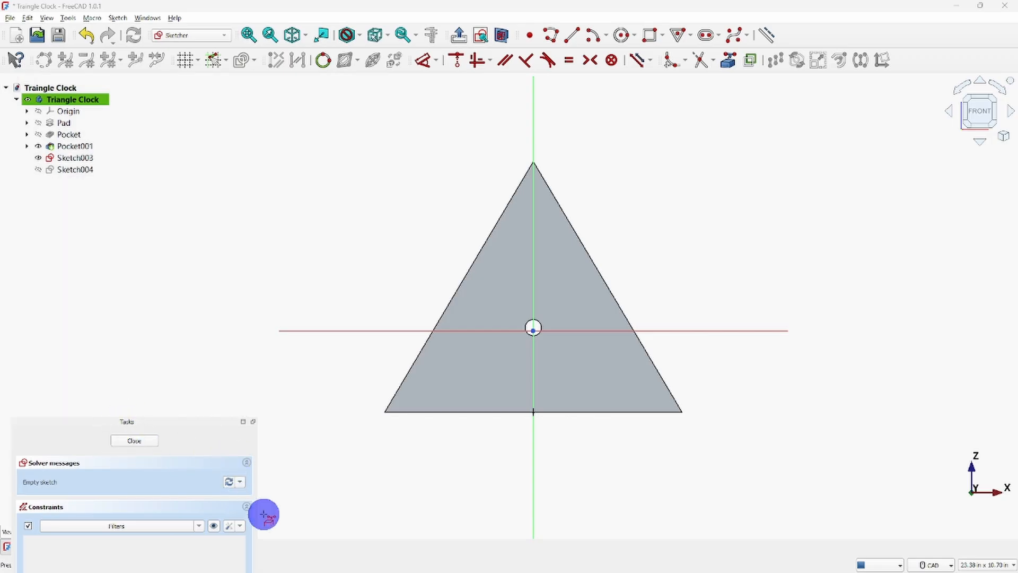
{"action": "left_click", "coordinate": [44, 88]}
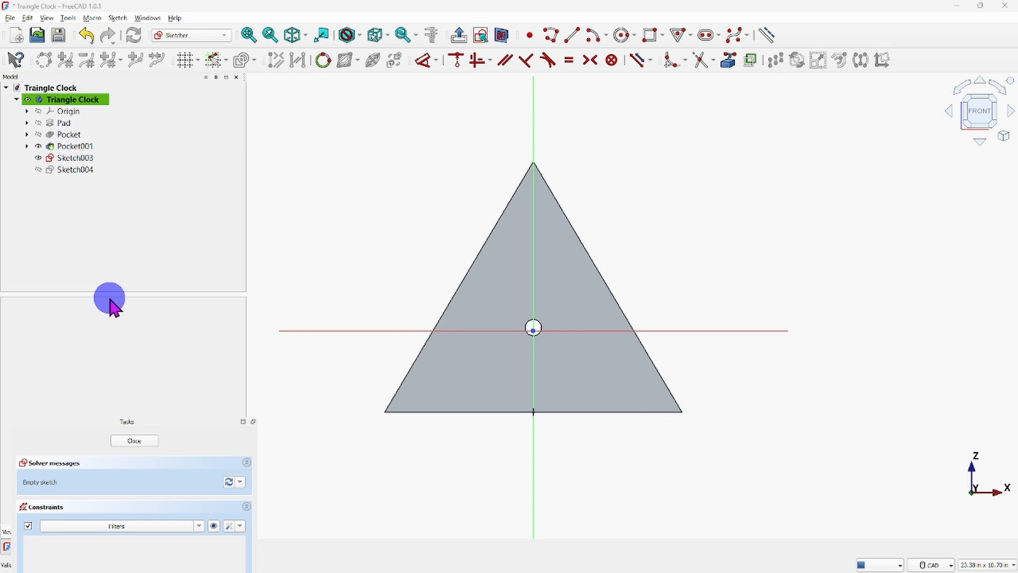
{"action": "left_click_drag", "start_coordinate": [110, 295], "coordinate": [105, 234]}
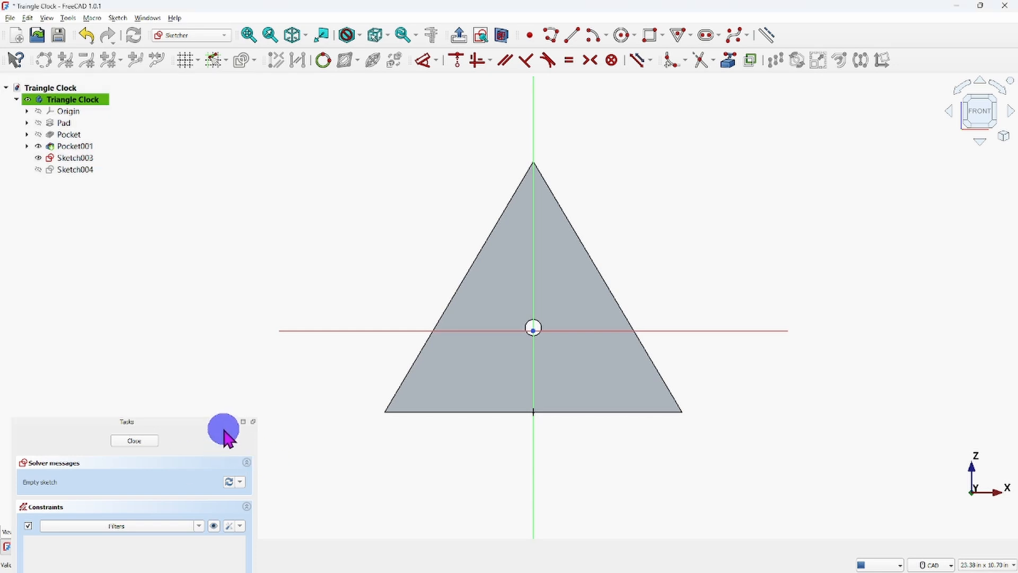
{"action": "left_click", "coordinate": [242, 422]}
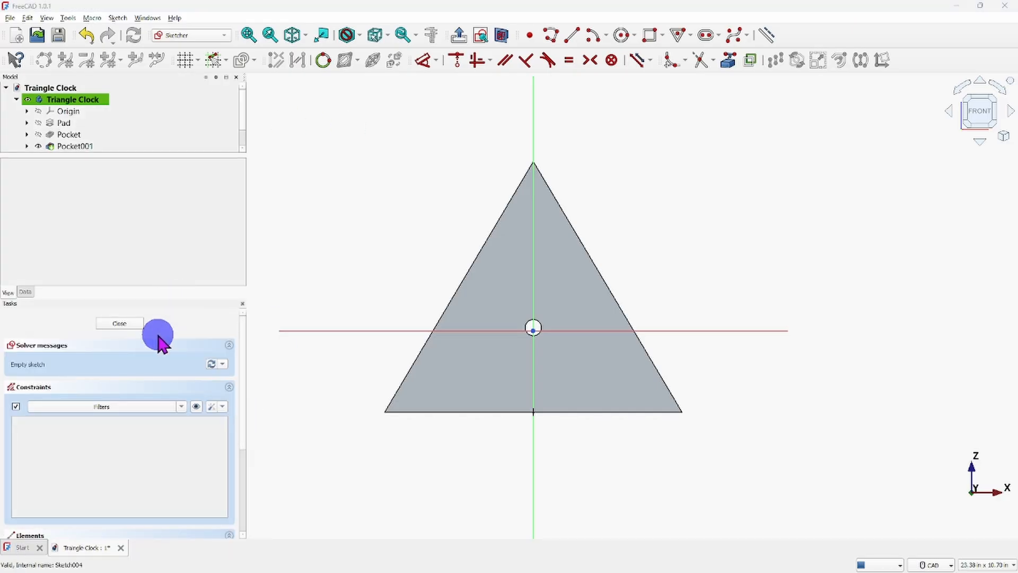
{"action": "scroll", "coordinate": [168, 421], "scroll_direction": "down", "scroll_amount": 2}
{"action": "scroll", "coordinate": [169, 415], "scroll_direction": "down", "scroll_amount": 2}
{"action": "scroll", "coordinate": [180, 402], "scroll_direction": "up", "scroll_amount": 3}
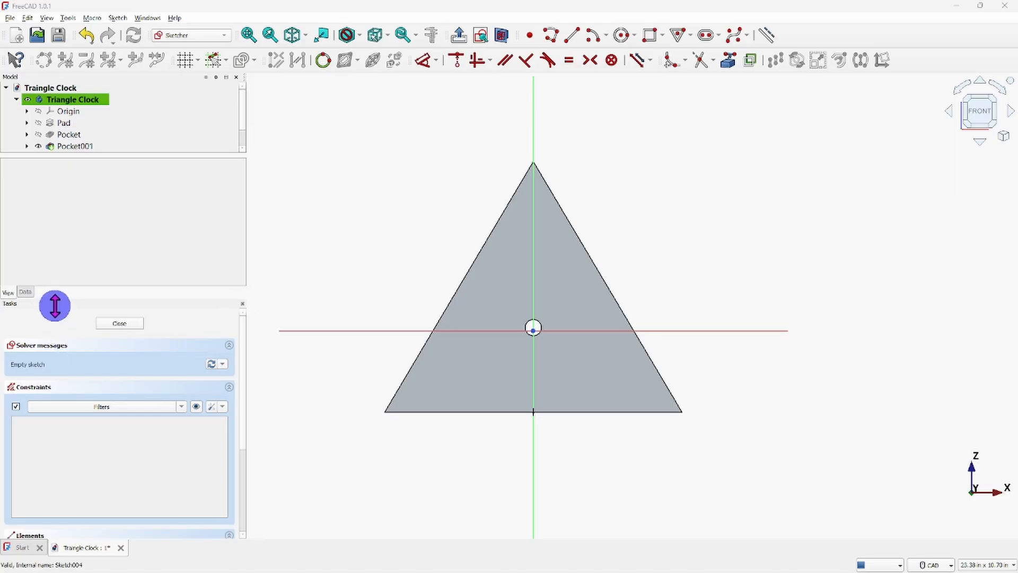
{"action": "left_click_drag", "start_coordinate": [57, 307], "coordinate": [73, 116]}
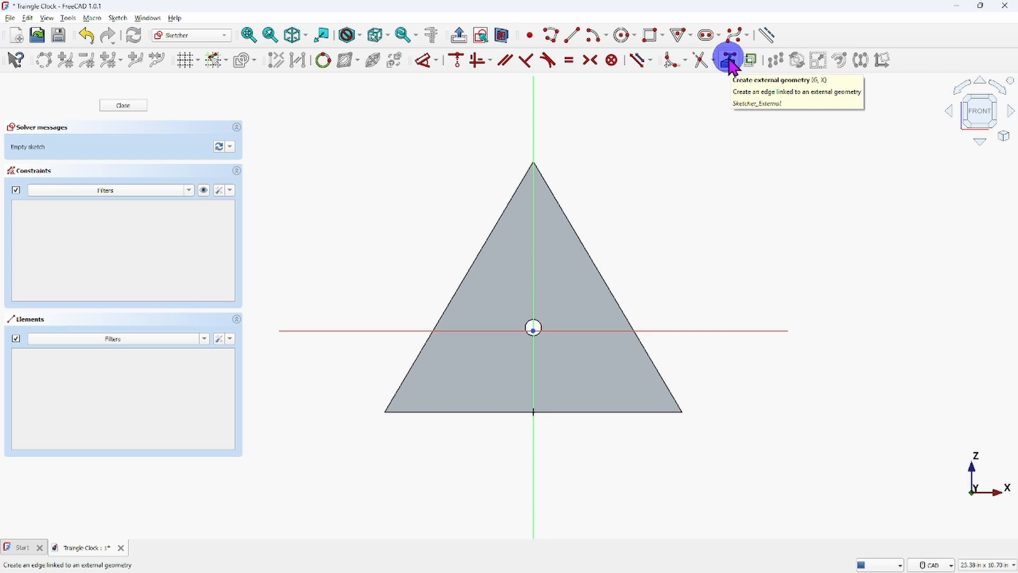
Project the front face's three outer edges into the sketch as external geometry.
{"action": "left_click", "coordinate": [729, 61]}
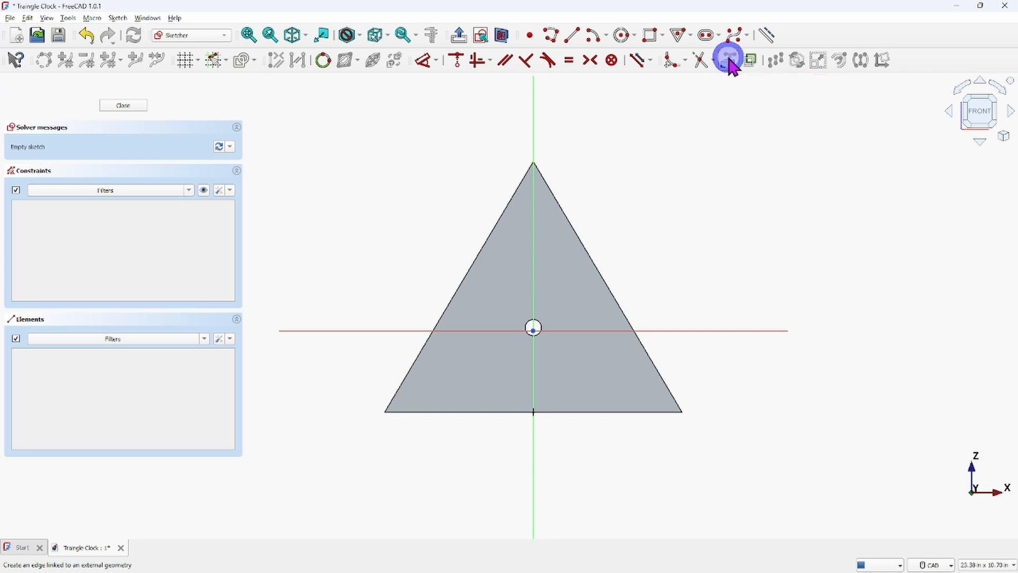
{"action": "left_click", "coordinate": [597, 273]}
{"action": "left_click", "coordinate": [67, 364]}
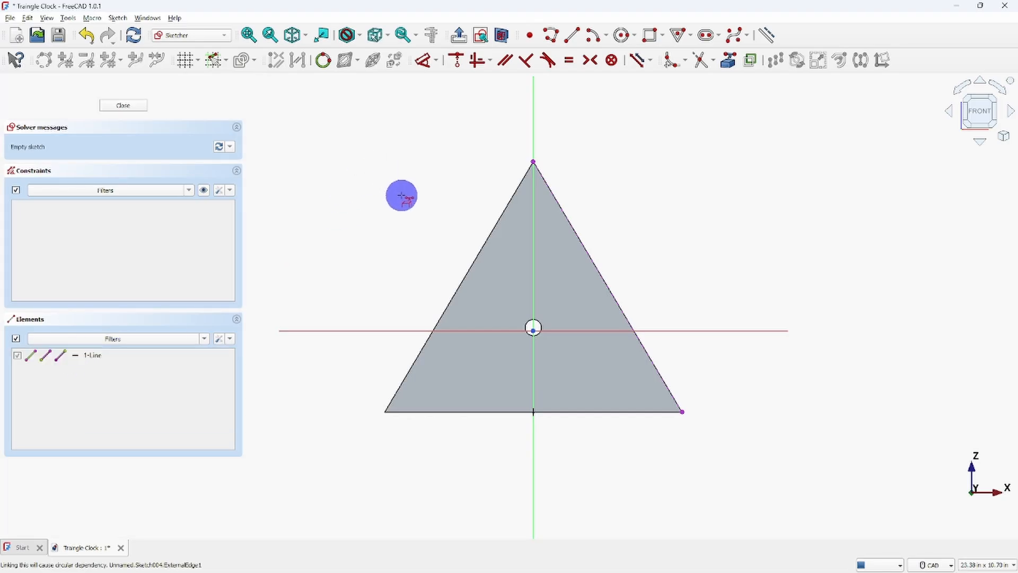
{"action": "left_click", "coordinate": [479, 254]}
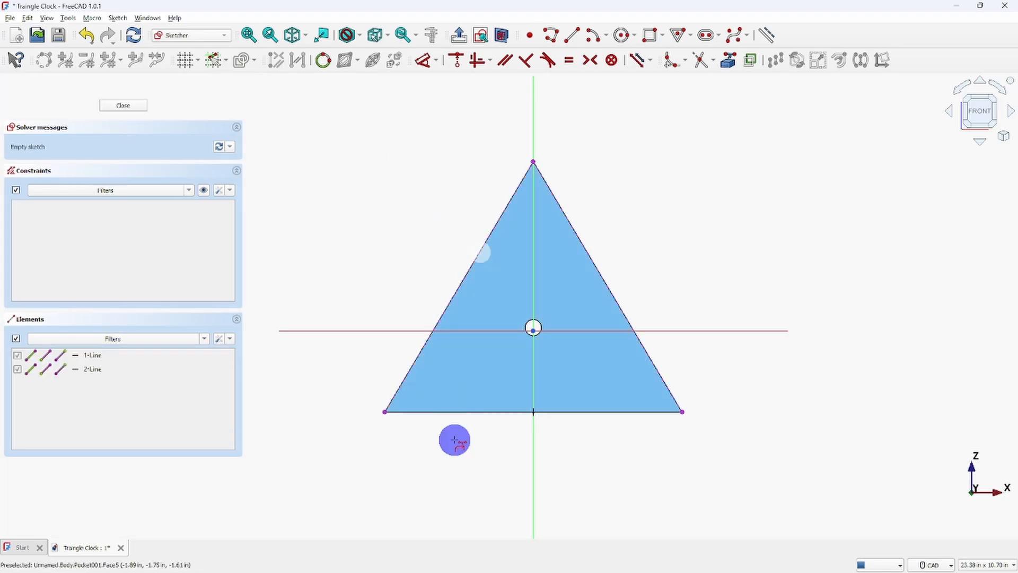
{"action": "left_click", "coordinate": [484, 412]}
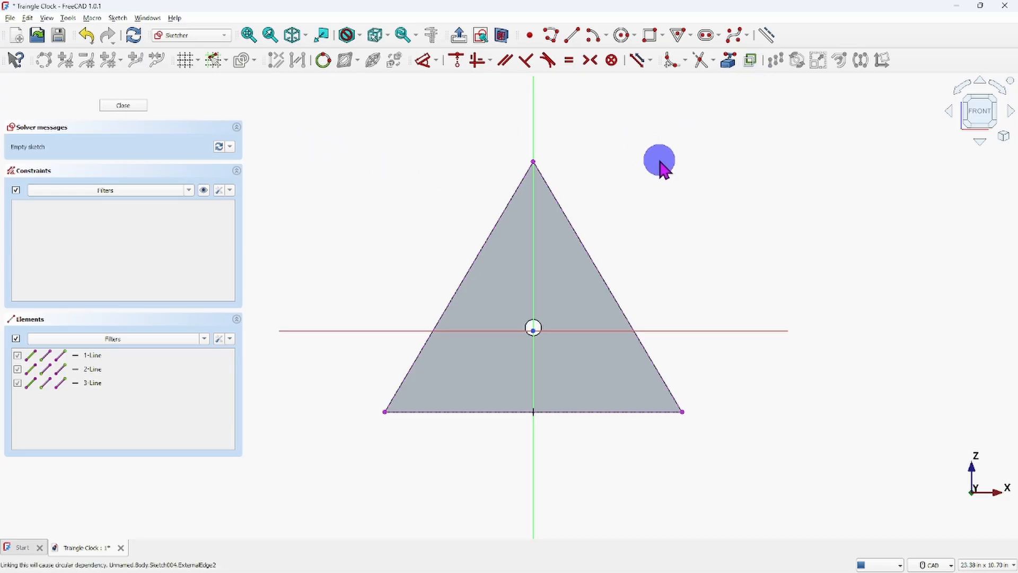
Trace a closed triangle with a polyline snapped to the three projected corners, and close the sketch.
{"action": "left_click", "coordinate": [550, 35]}
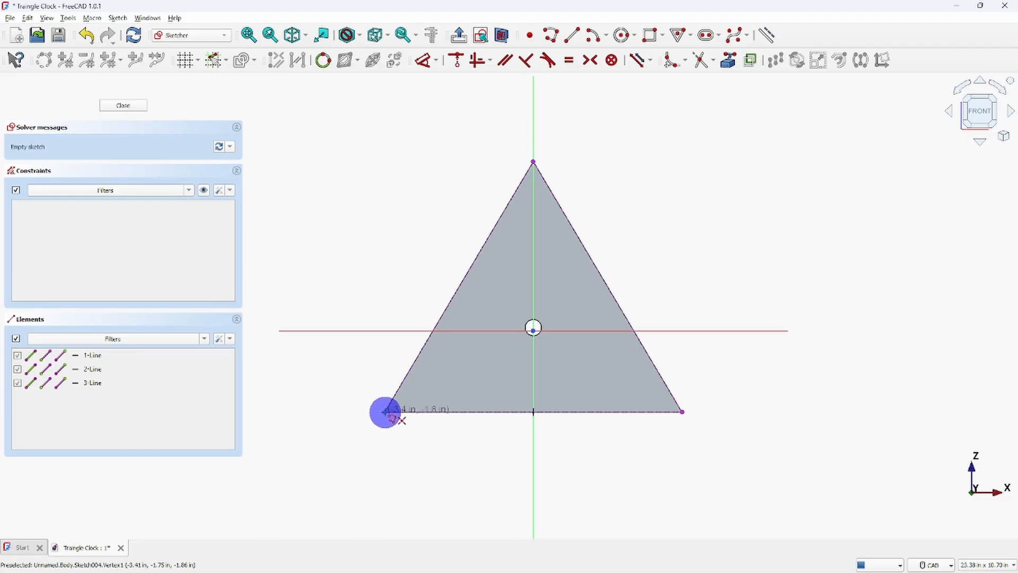
{"action": "left_click", "coordinate": [384, 411]}
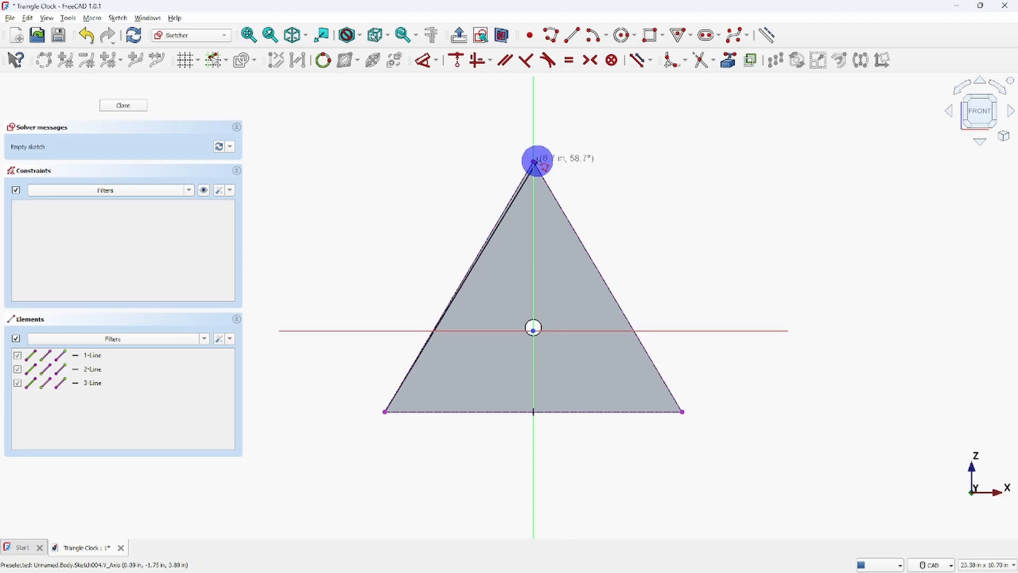
{"action": "left_click", "coordinate": [534, 160]}
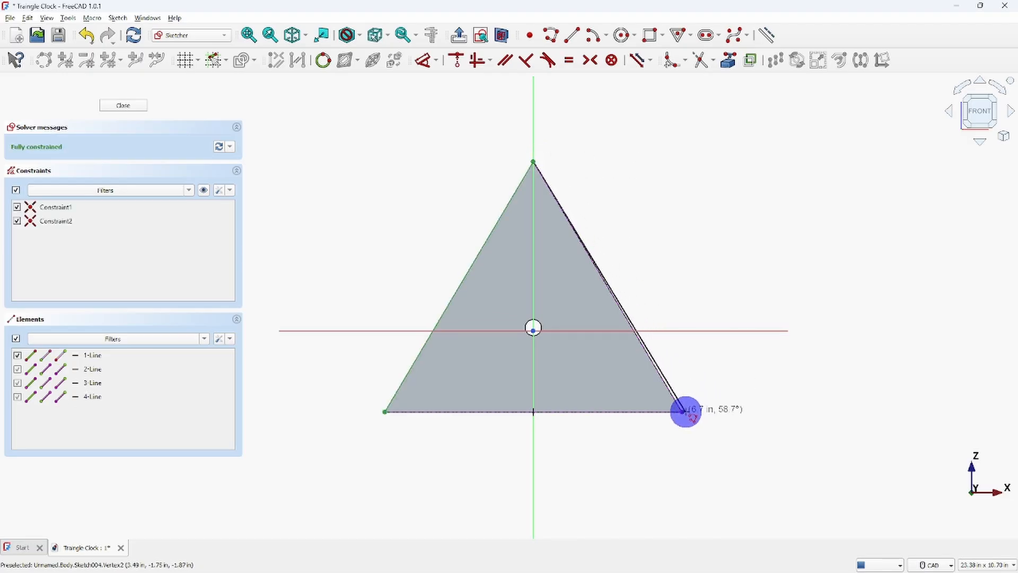
{"action": "left_click", "coordinate": [682, 413]}
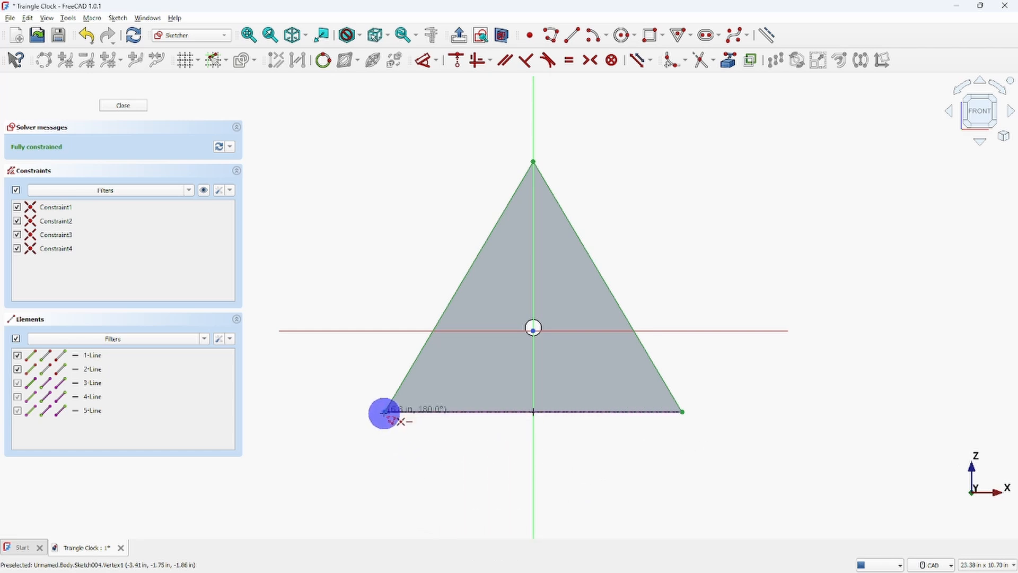
{"action": "left_click", "coordinate": [384, 412]}
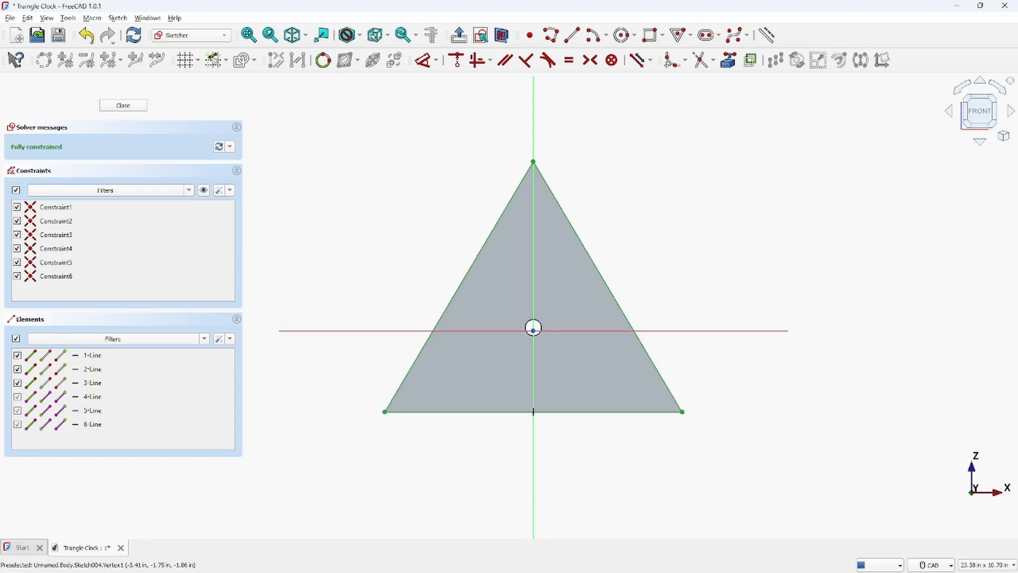
{"action": "left_click", "coordinate": [110, 104]}
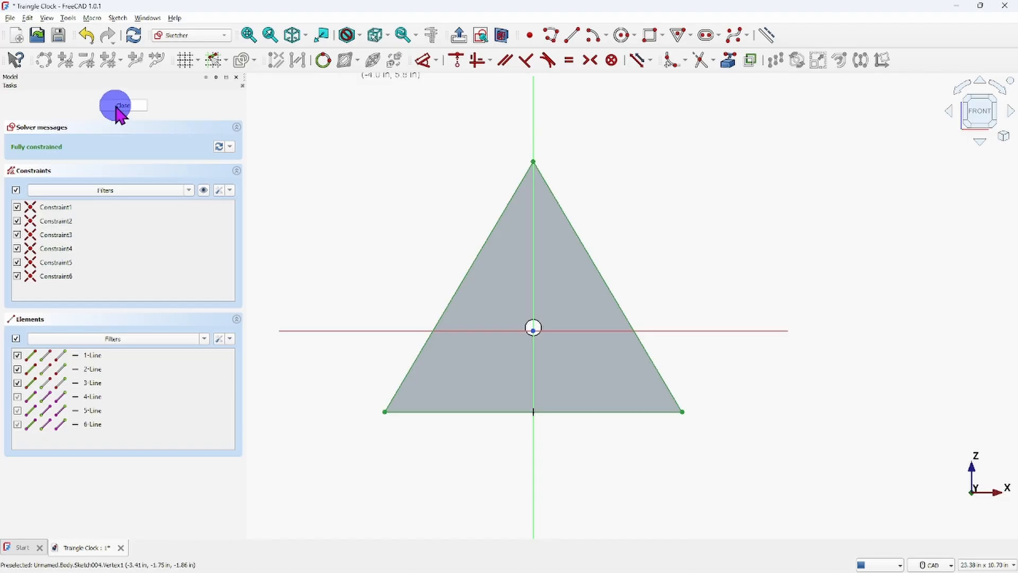
{"action": "left_click", "coordinate": [116, 107]}
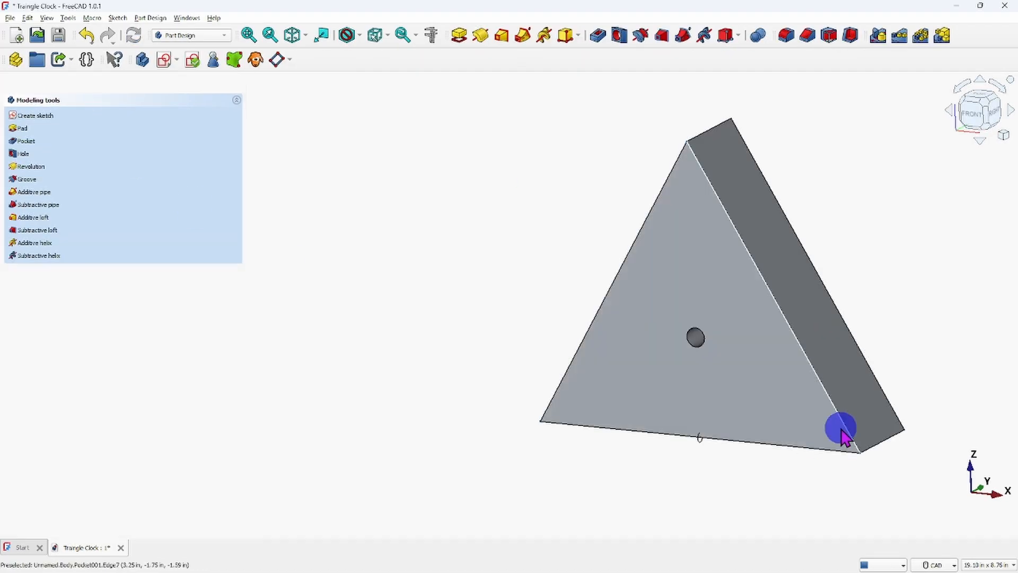
Collapse the modeling tools list and shrink the Tasks panel to reveal the full model tree with both new sketches.
{"action": "scroll", "coordinate": [548, 380], "scroll_direction": "down", "scroll_amount": 2}
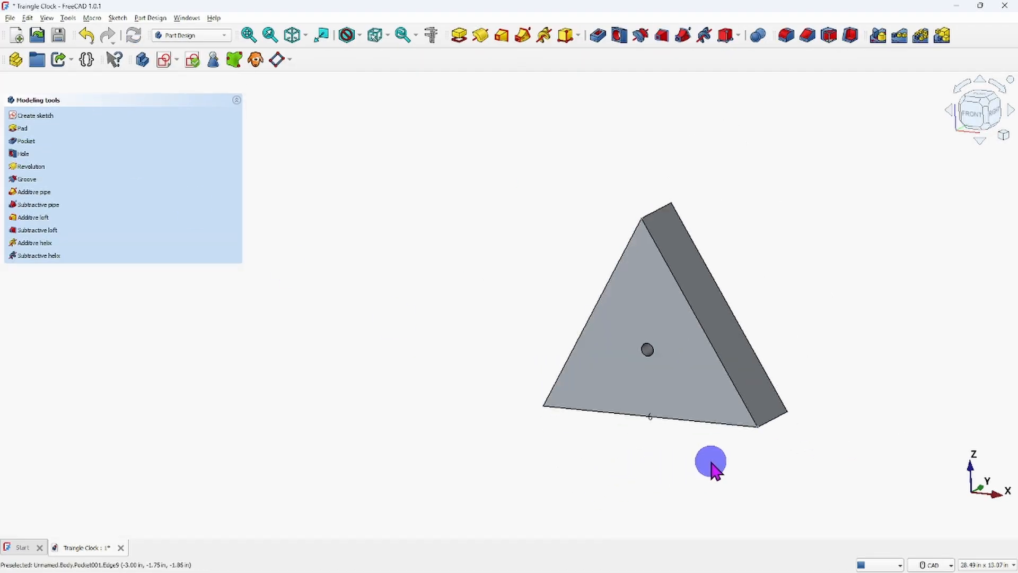
{"action": "scroll", "coordinate": [707, 466], "scroll_direction": "down", "scroll_amount": 1}
{"action": "scroll", "coordinate": [702, 469], "scroll_direction": "up", "scroll_amount": 1}
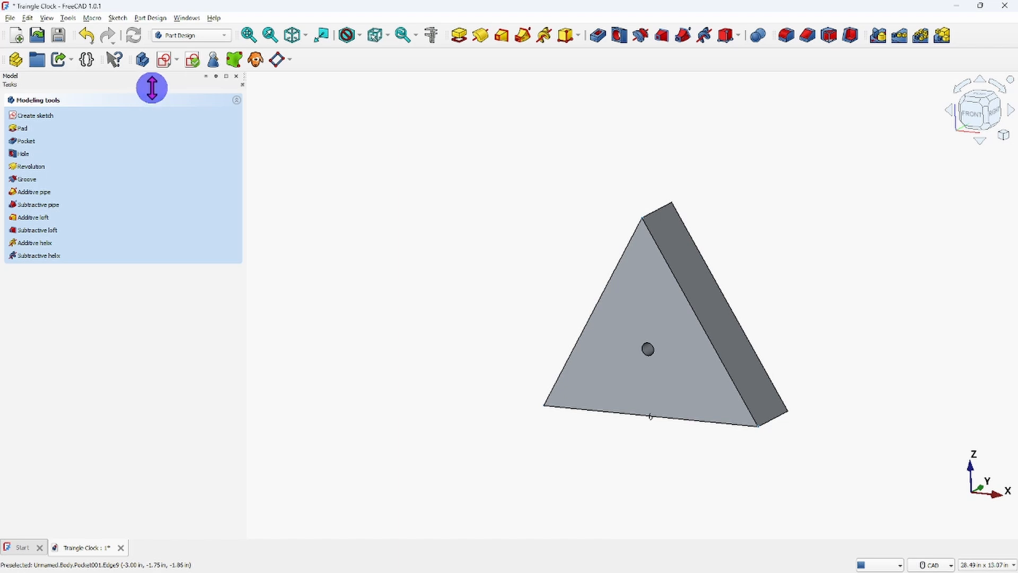
{"action": "left_click_drag", "start_coordinate": [152, 88], "coordinate": [180, 316]}
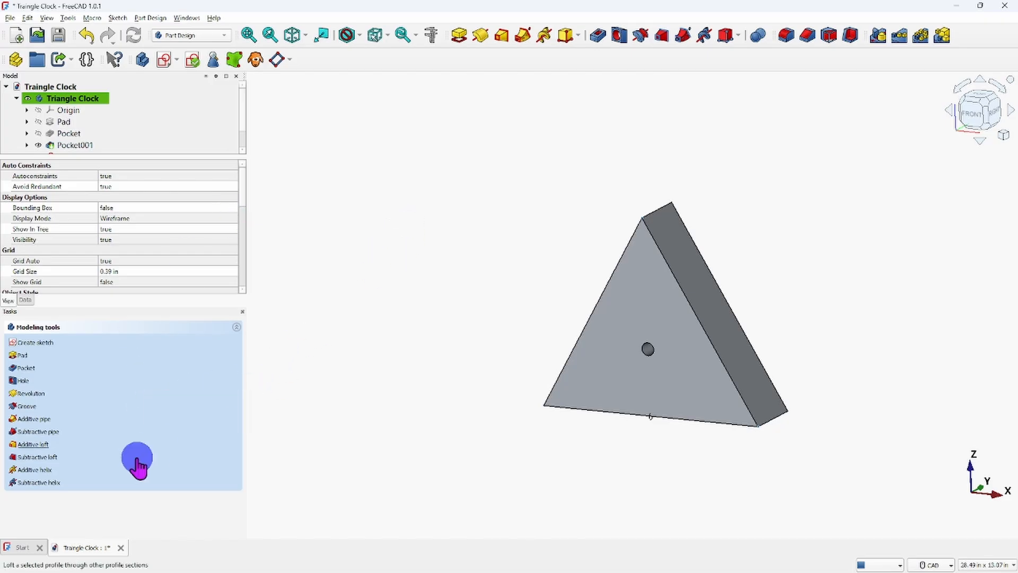
{"action": "left_click", "coordinate": [177, 327]}
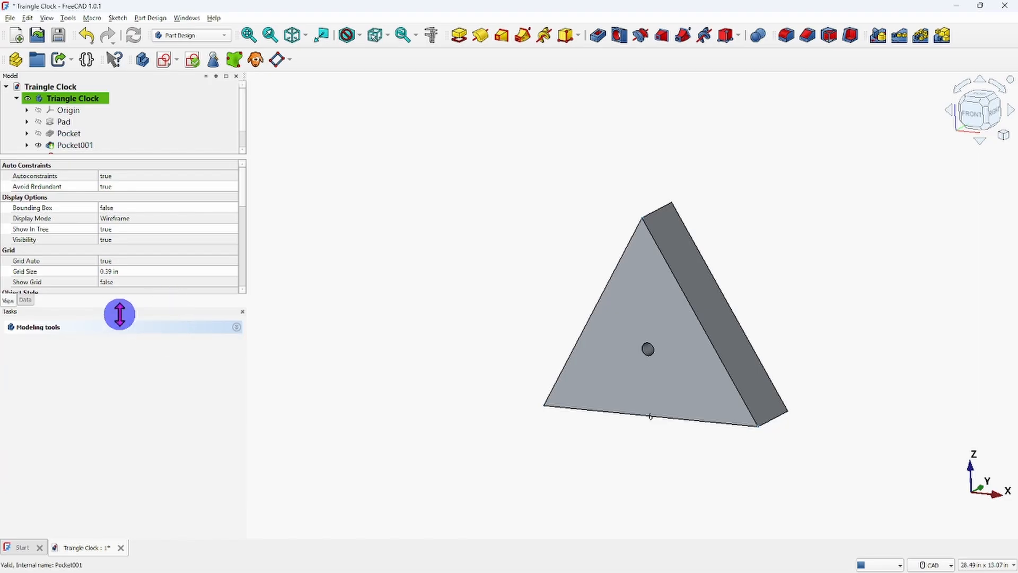
{"action": "left_click_drag", "start_coordinate": [164, 314], "coordinate": [178, 513]}
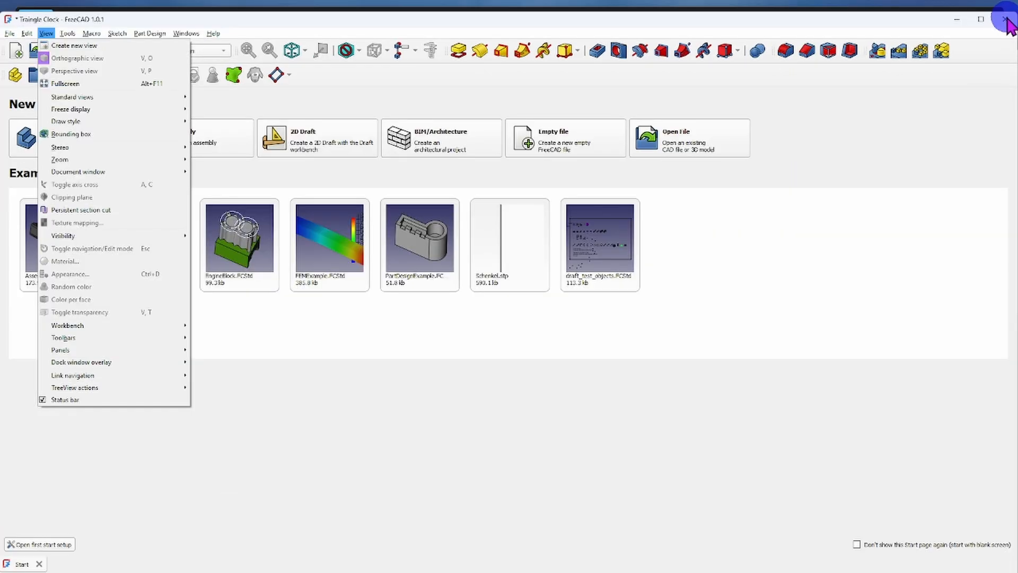
Close the program and save the changes to the clock document.
{"action": "left_click", "coordinate": [1006, 18]}
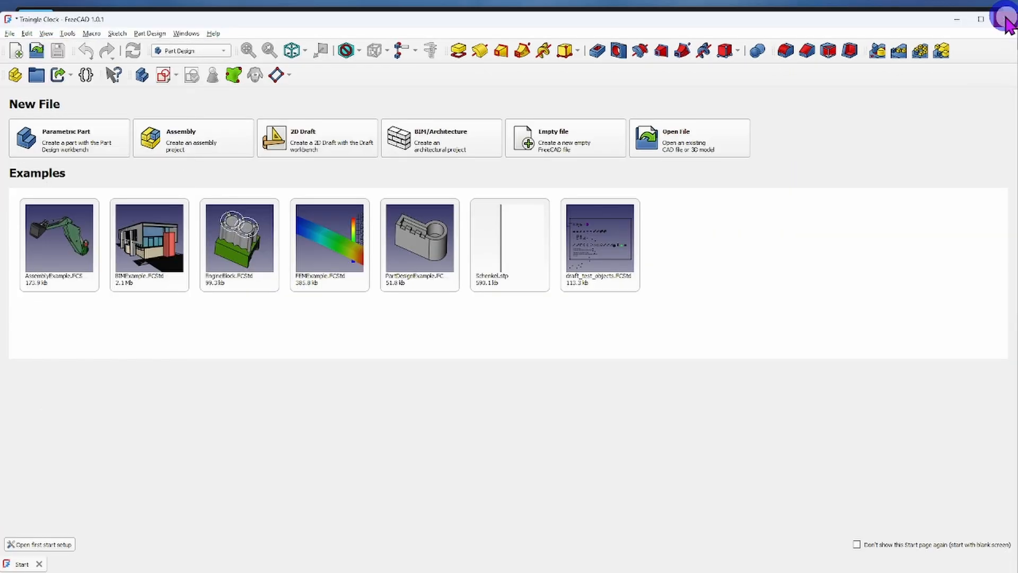
{"action": "left_click", "coordinate": [1003, 24]}
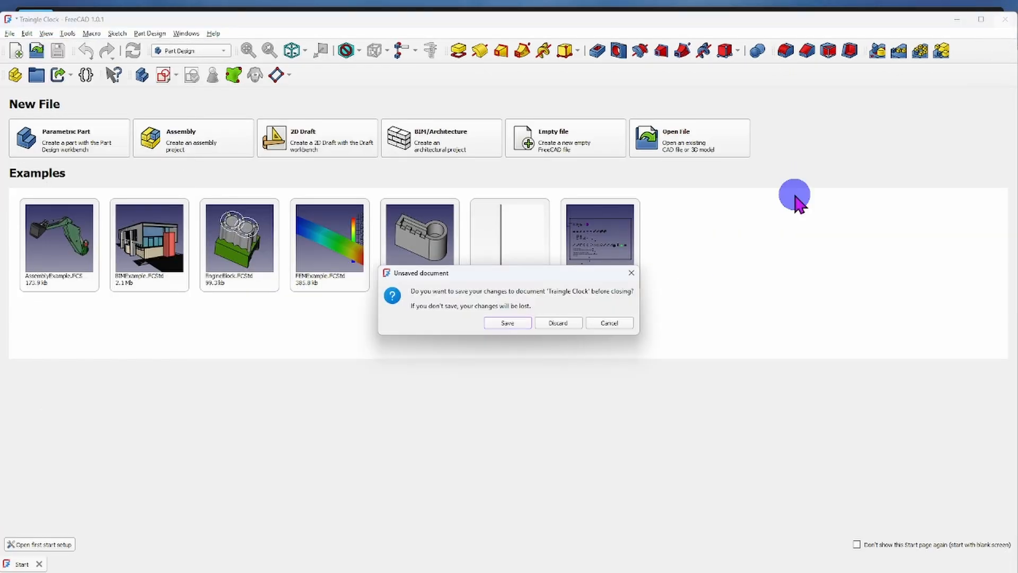
{"action": "left_click", "coordinate": [507, 325]}
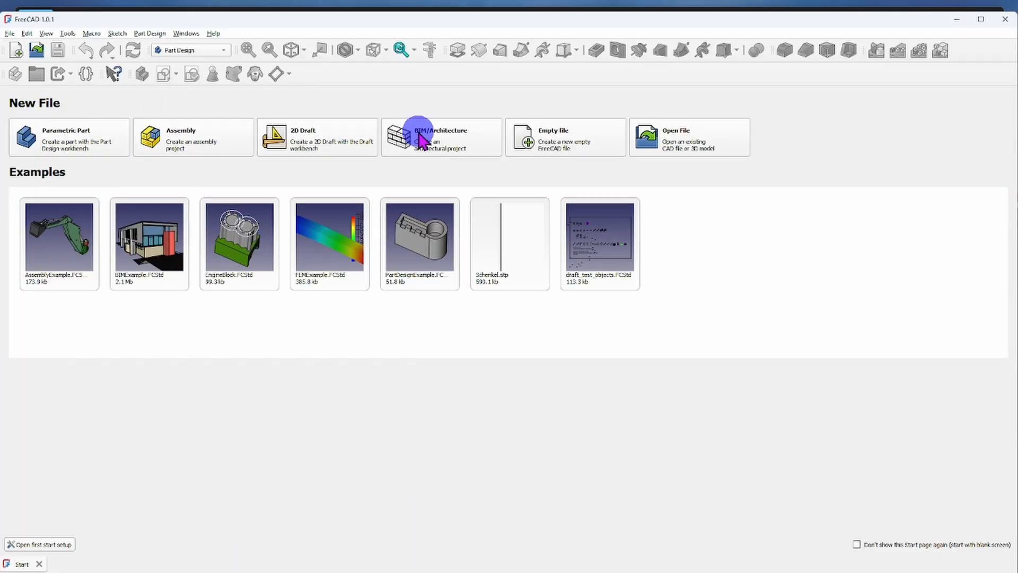
Reopen the saved "Traingle Clock" file and shrink the Tasks panel to make room for the model tree.
{"action": "left_click", "coordinate": [672, 144]}
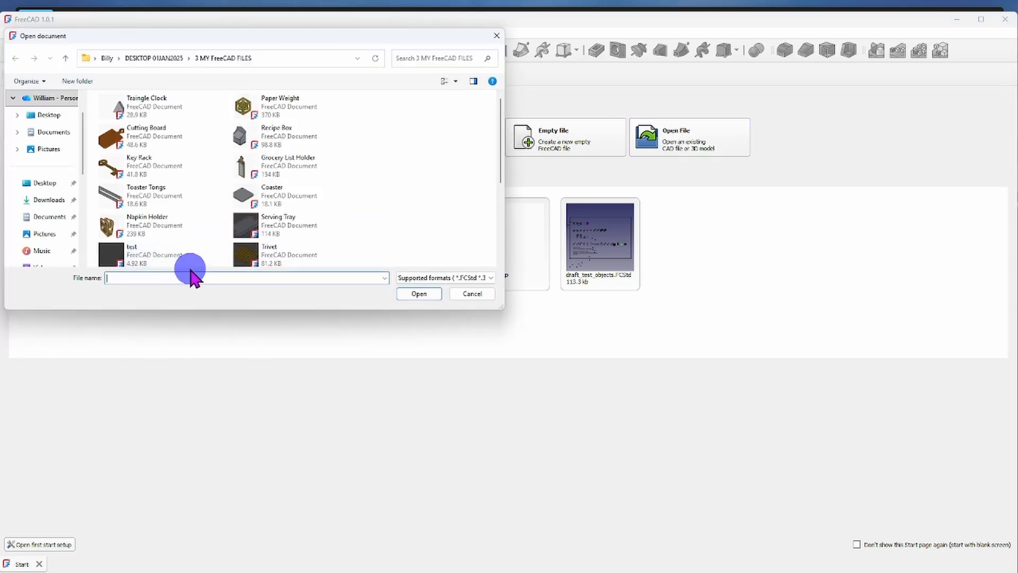
{"action": "left_click", "coordinate": [153, 110]}
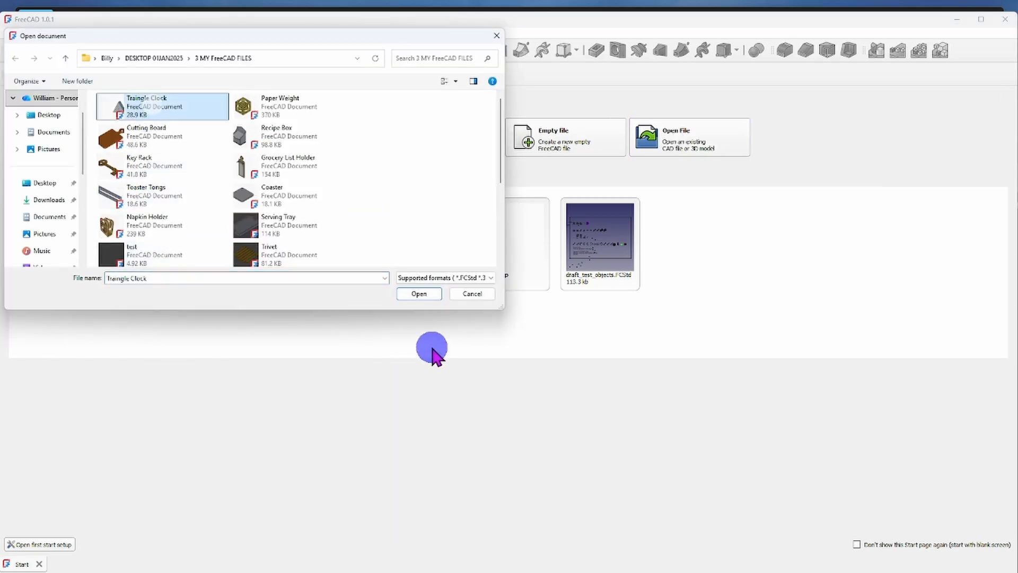
{"action": "left_click", "coordinate": [421, 294]}
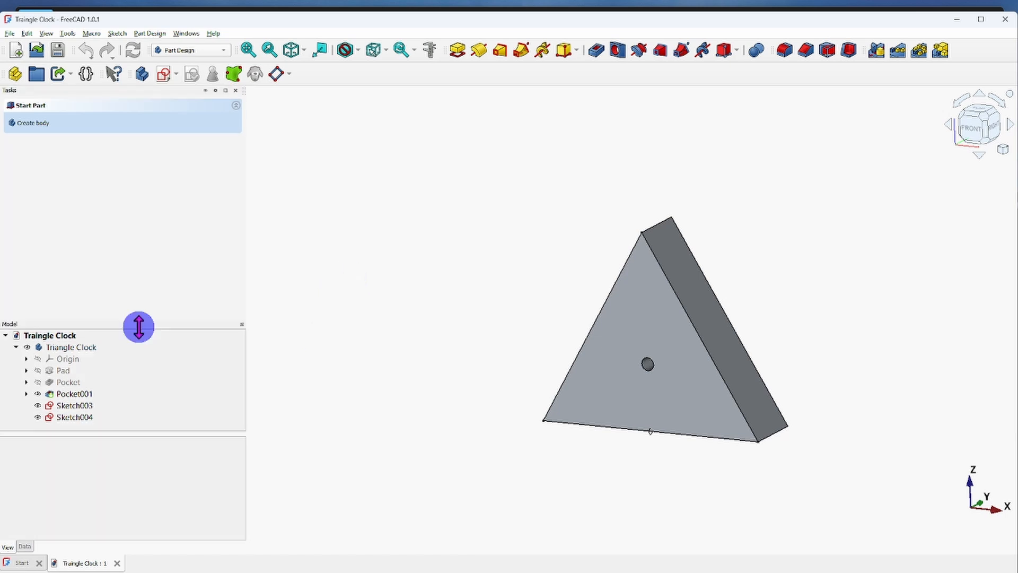
{"action": "left_click_drag", "start_coordinate": [139, 325], "coordinate": [141, 193]}
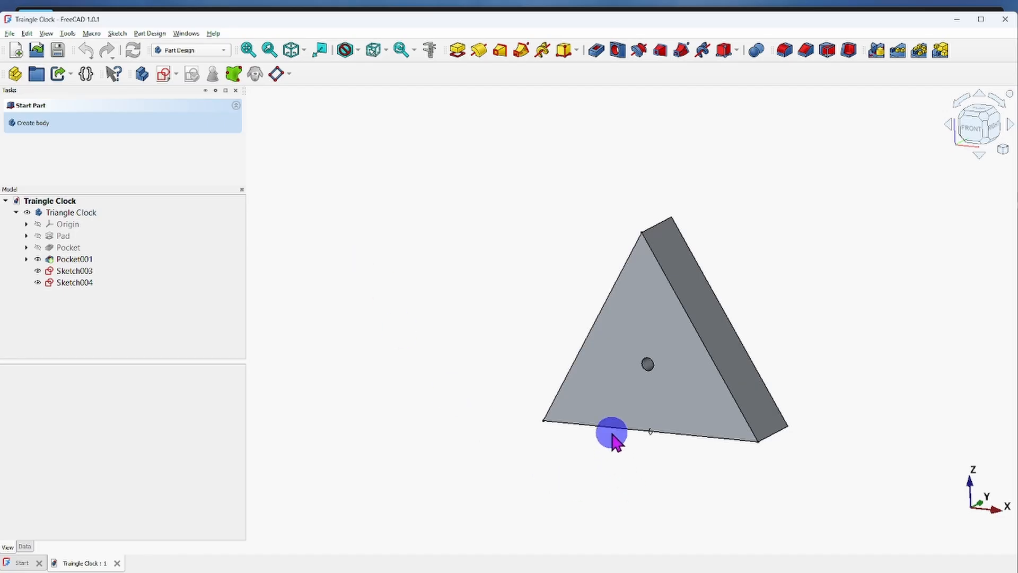
Hide the whole Triangle Clock body, including its sketches, and show it again.
{"action": "left_click", "coordinate": [82, 283]}
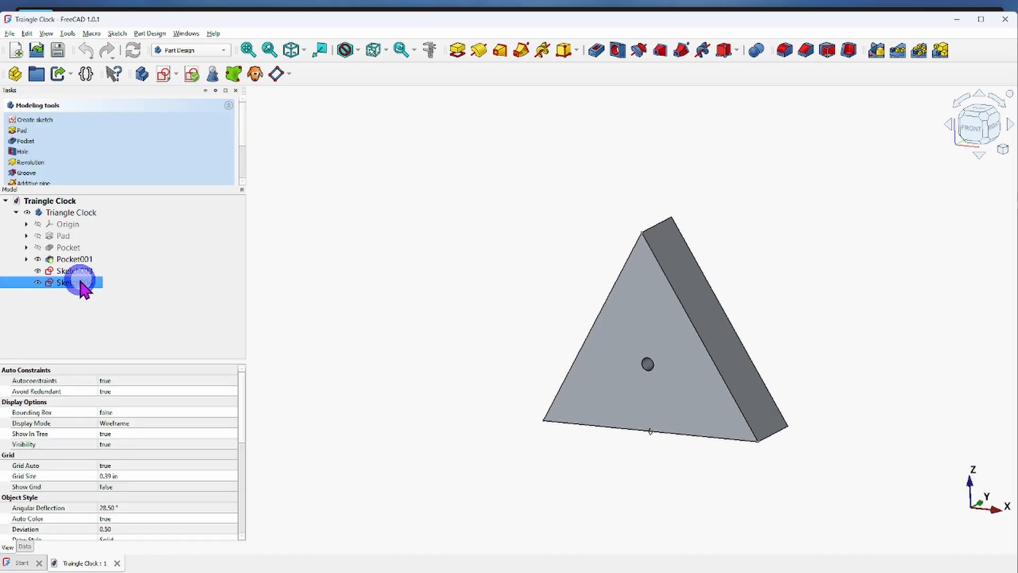
{"action": "left_click", "coordinate": [76, 272]}
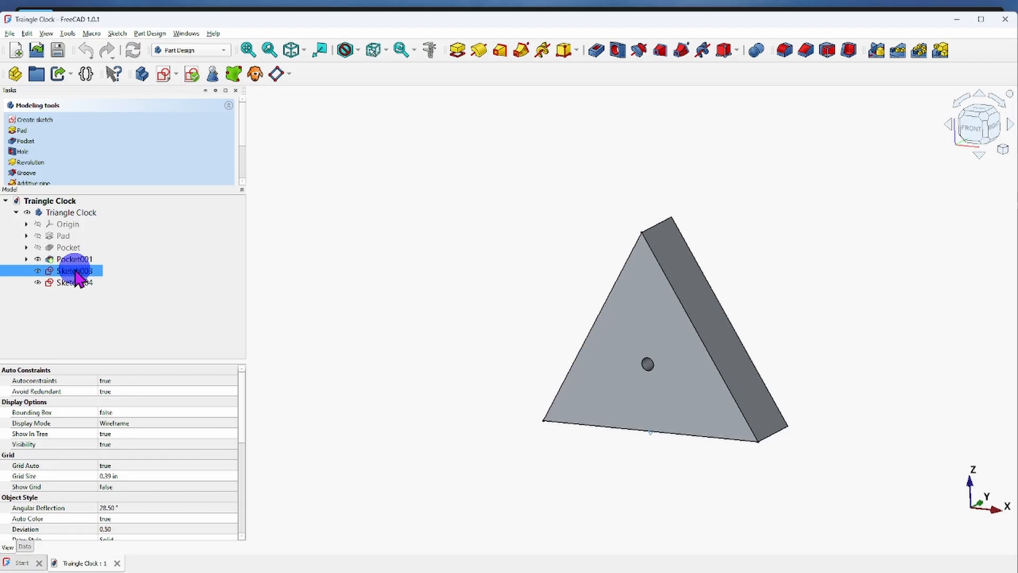
{"action": "left_click", "coordinate": [81, 213], "text": "ctrl"}
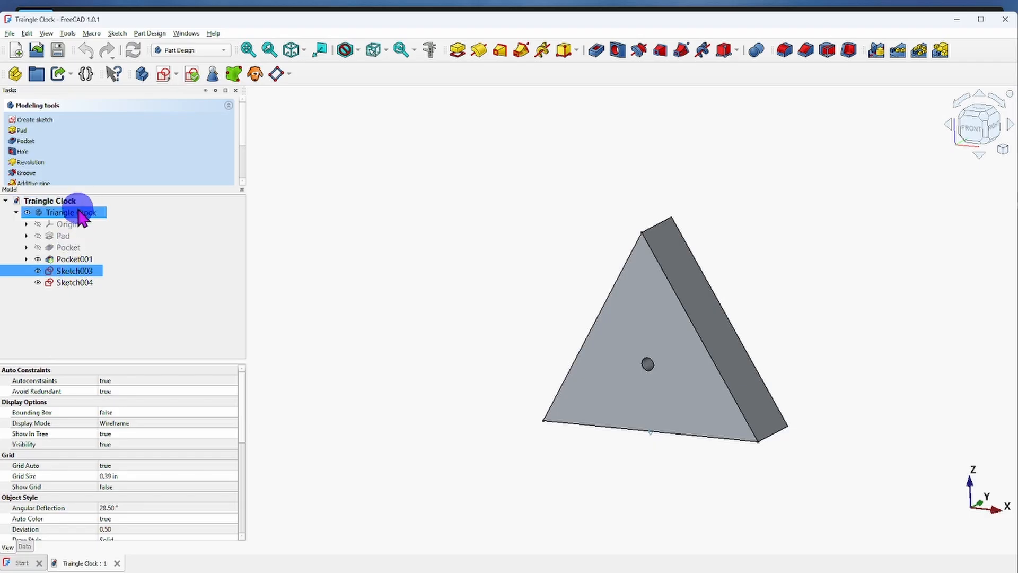
{"action": "left_click", "coordinate": [80, 213], "text": "ctrl"}
{"action": "left_click", "coordinate": [51, 260], "text": "ctrl"}
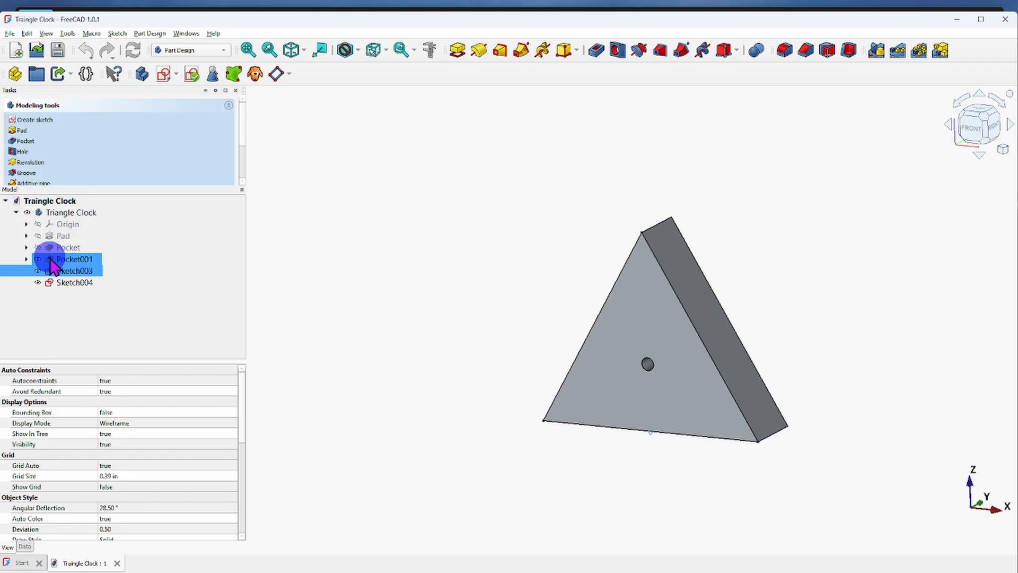
{"action": "left_click", "coordinate": [39, 259], "text": "ctrl"}
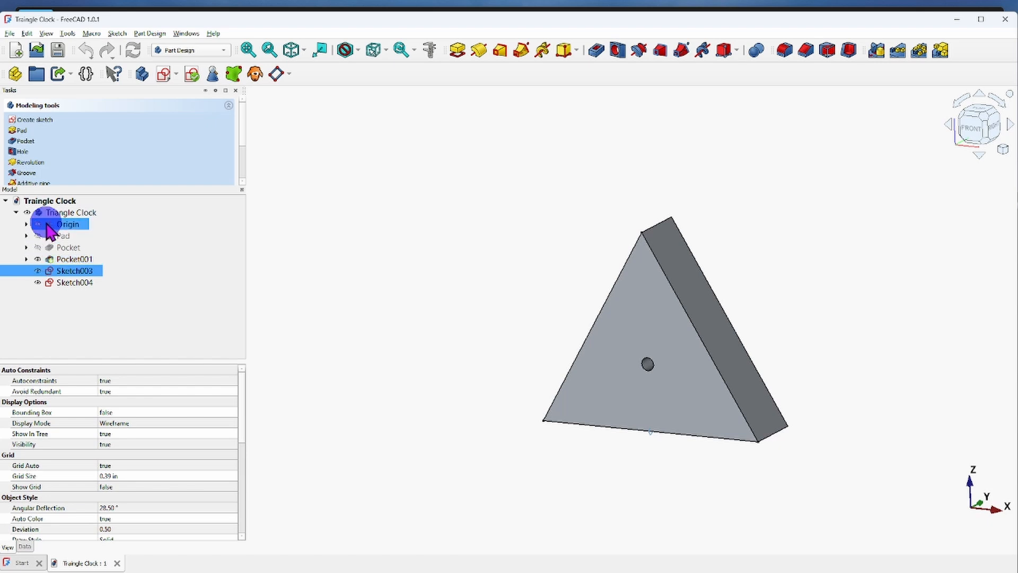
{"action": "left_click", "coordinate": [31, 213], "text": "ctrl"}
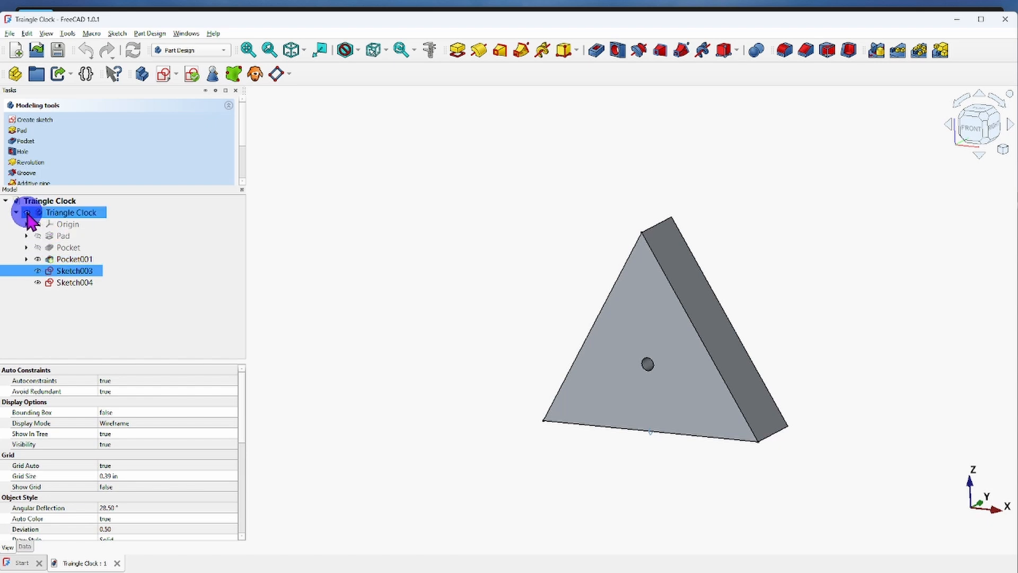
{"action": "left_click", "coordinate": [27, 212]}
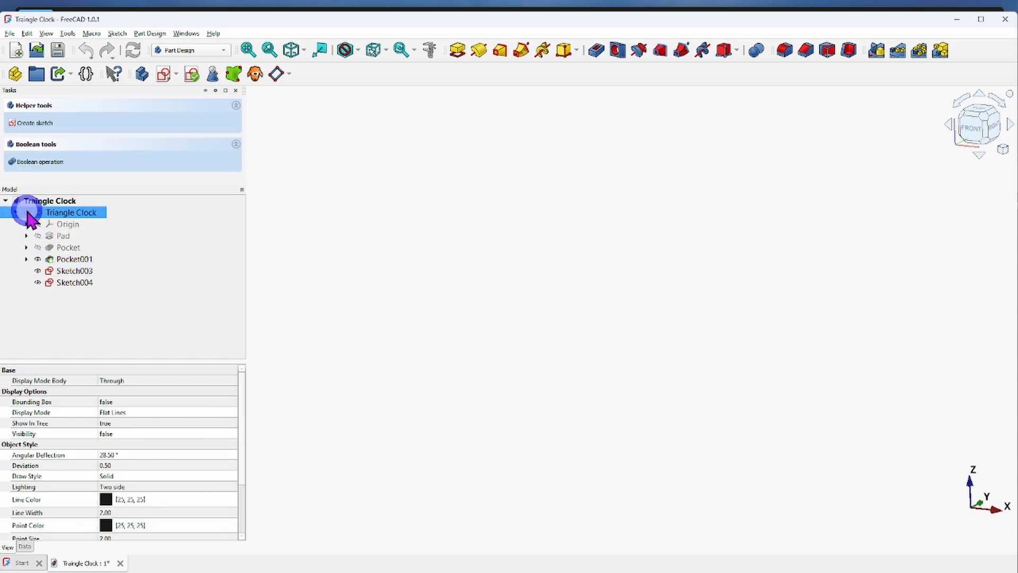
{"action": "left_click", "coordinate": [76, 283], "text": "ctrl"}
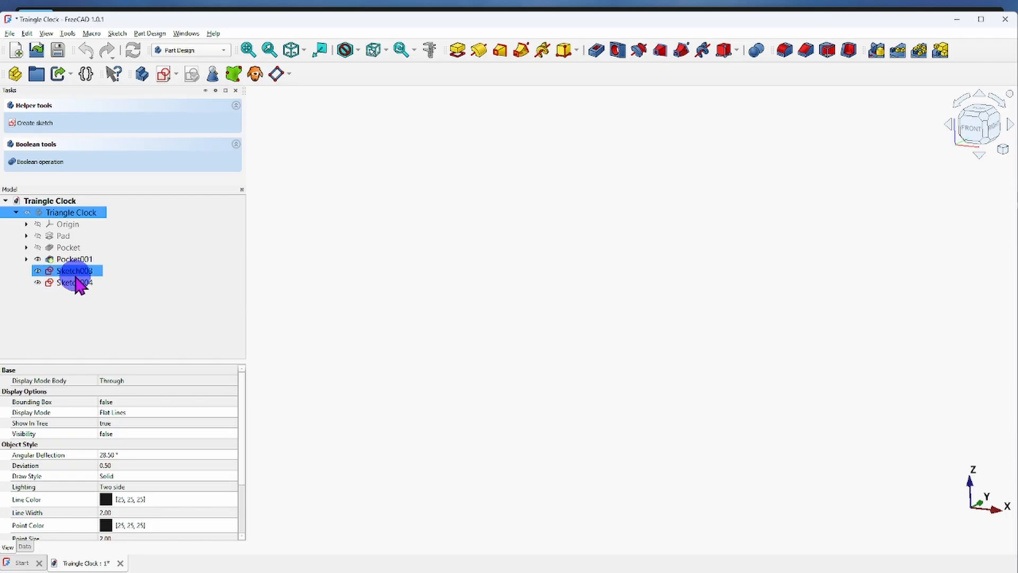
{"action": "left_click", "coordinate": [30, 212]}
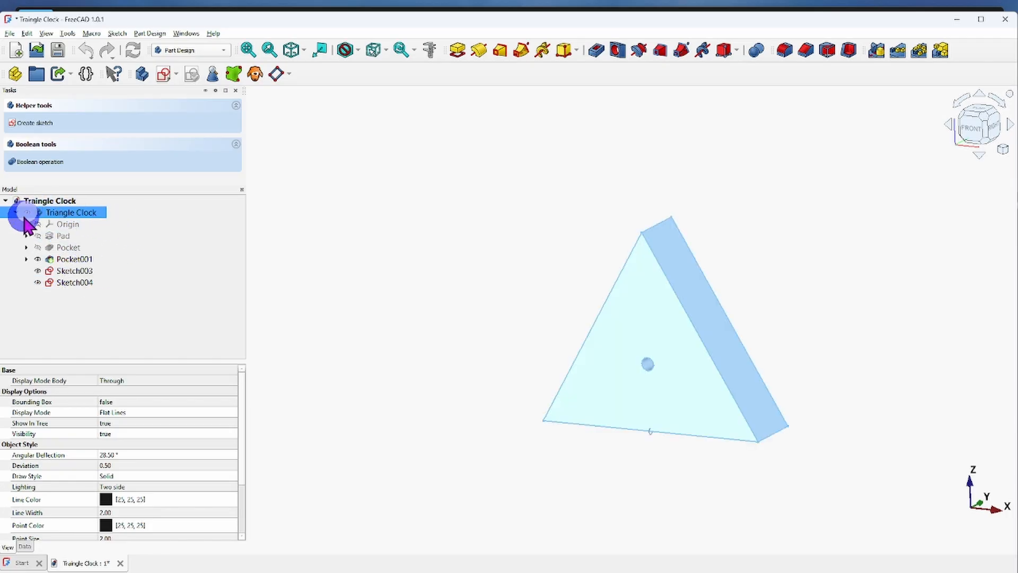
Hide only the Pocket001 solid inside the body.
{"action": "left_click", "coordinate": [135, 282], "text": "ctrl"}
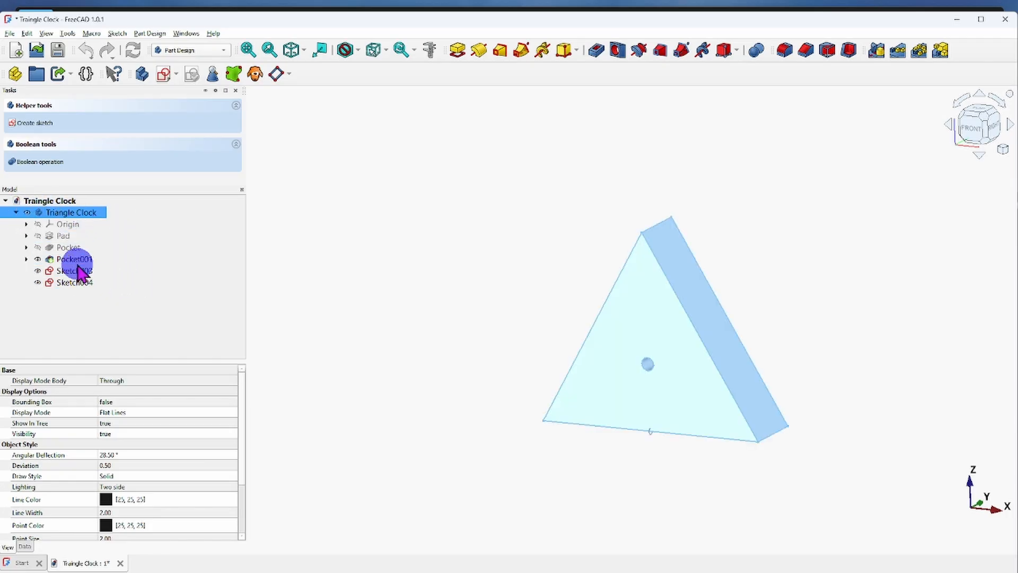
{"action": "left_click", "coordinate": [61, 260]}
{"action": "left_click", "coordinate": [38, 259]}
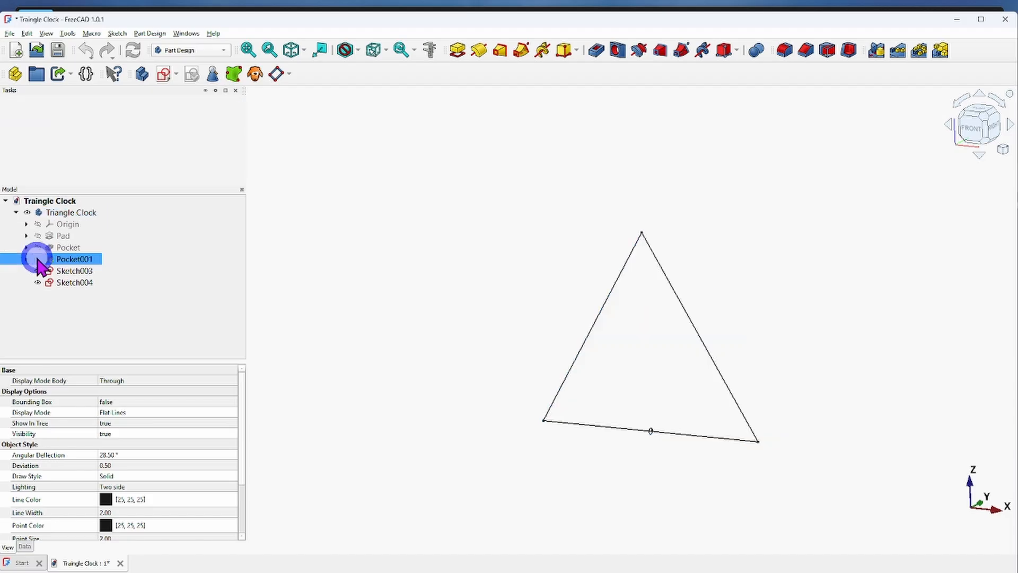
Examine which geometry belongs to Sketch003 and Sketch004 by highlighting each sketch in turn.
{"action": "left_click", "coordinate": [68, 271], "text": "ctrl"}
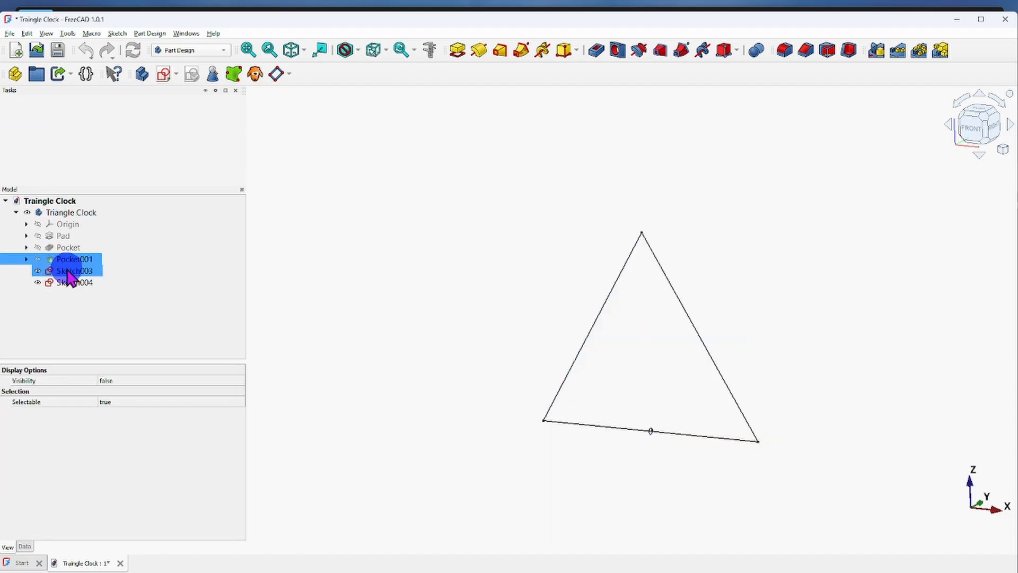
{"action": "left_click", "coordinate": [69, 271]}
{"action": "left_click", "coordinate": [75, 283]}
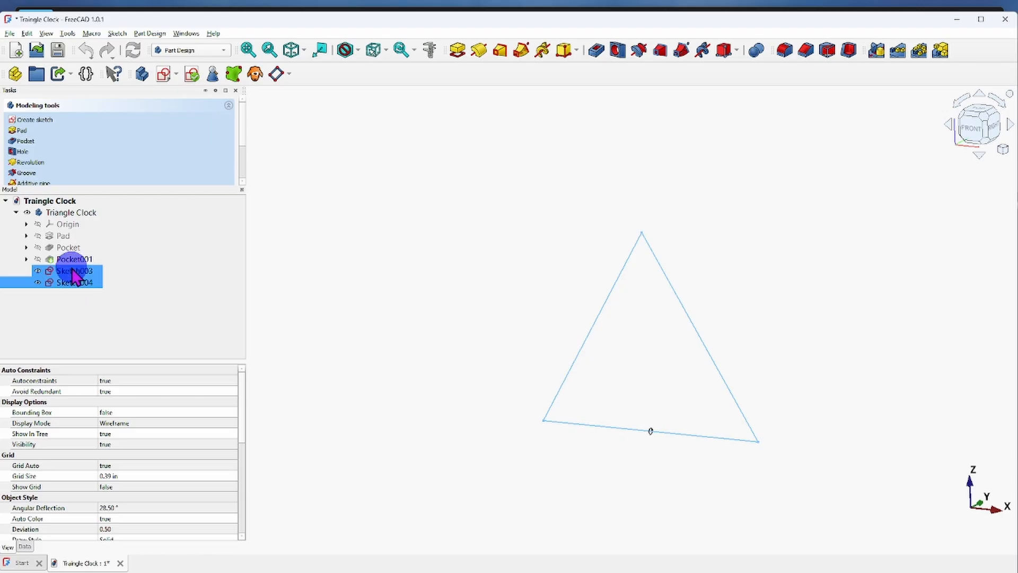
{"action": "left_click", "coordinate": [72, 270]}
{"action": "scroll", "coordinate": [643, 450], "scroll_direction": "up", "scroll_amount": 5}
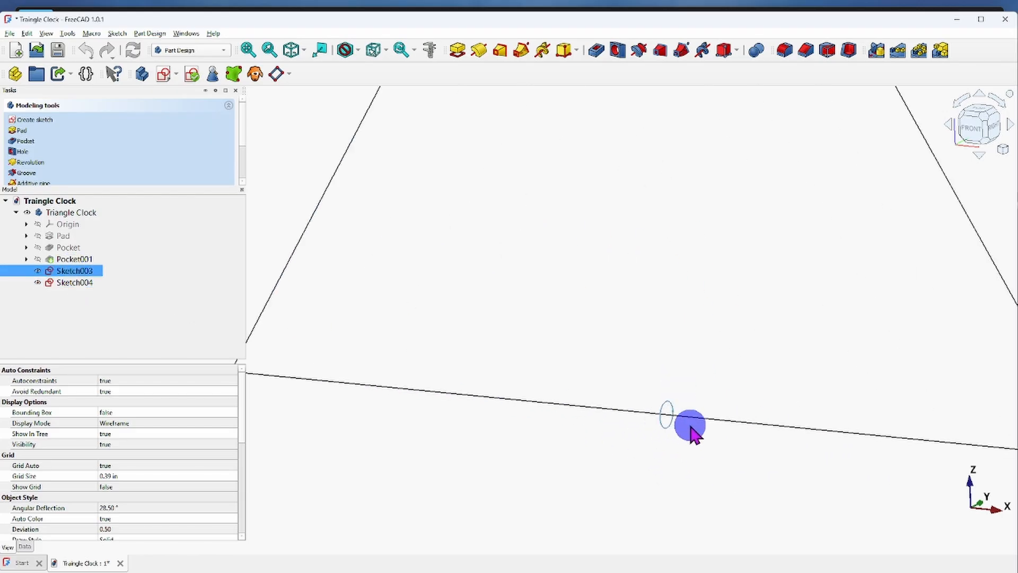
{"action": "left_click", "coordinate": [70, 282], "text": "ctrl"}
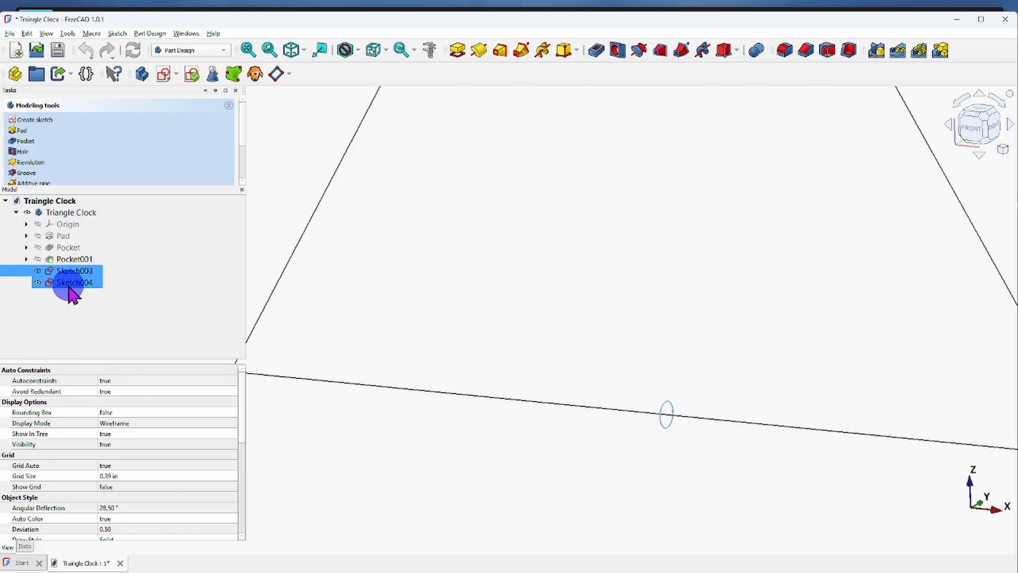
{"action": "left_click", "coordinate": [70, 284]}
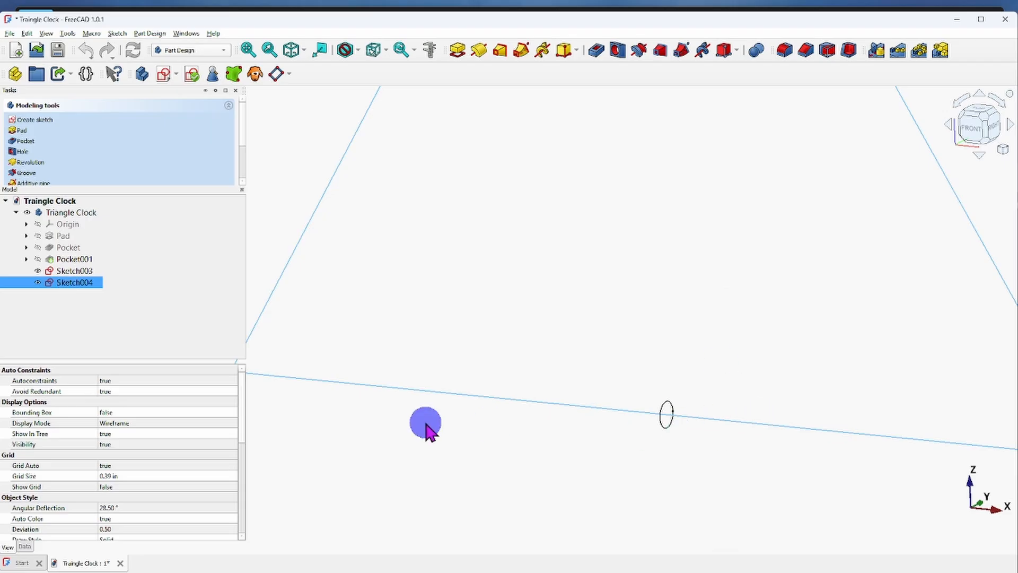
{"action": "scroll", "coordinate": [530, 477], "scroll_direction": "down", "scroll_amount": 5}
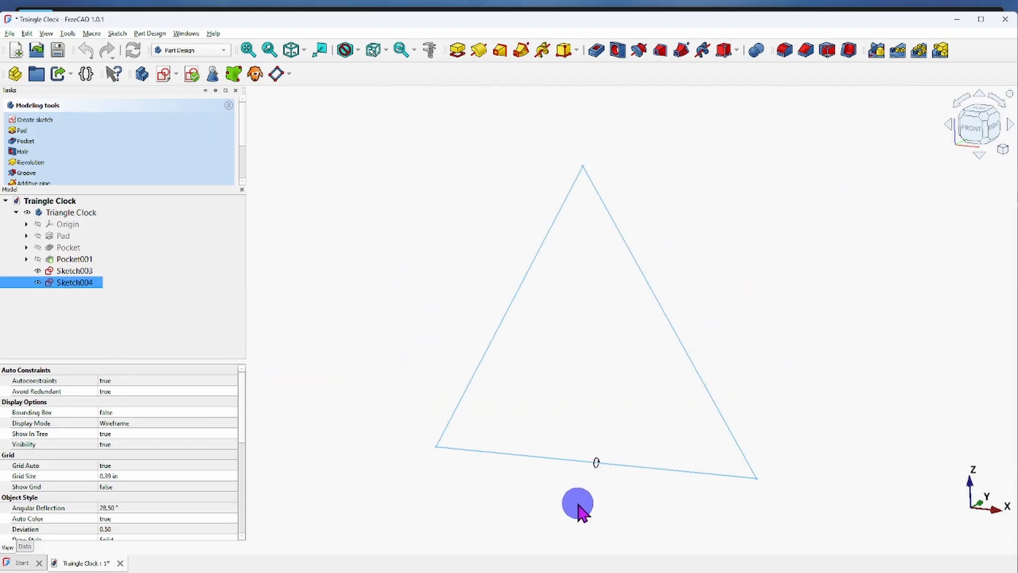
{"action": "middle_click_drag", "start_coordinate": [580, 509], "coordinate": [552, 495]}
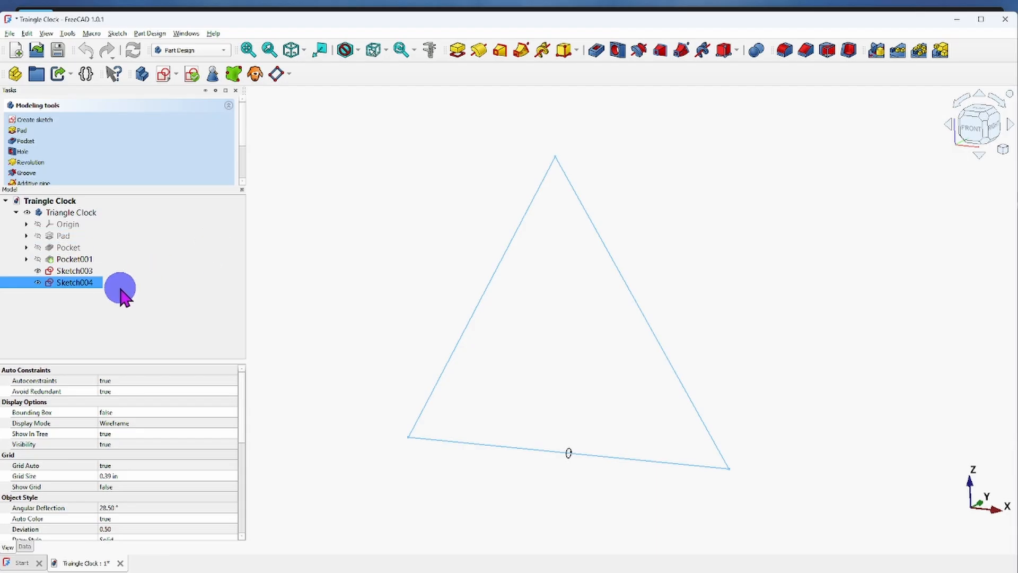
Start a Subtractive Pipe with the circle sketch, Sketch003, as its profile, and enlarge the Tasks panel to show all its parameters.
{"action": "left_click", "coordinate": [77, 270], "text": "ctrl"}
{"action": "left_click", "coordinate": [84, 271]}
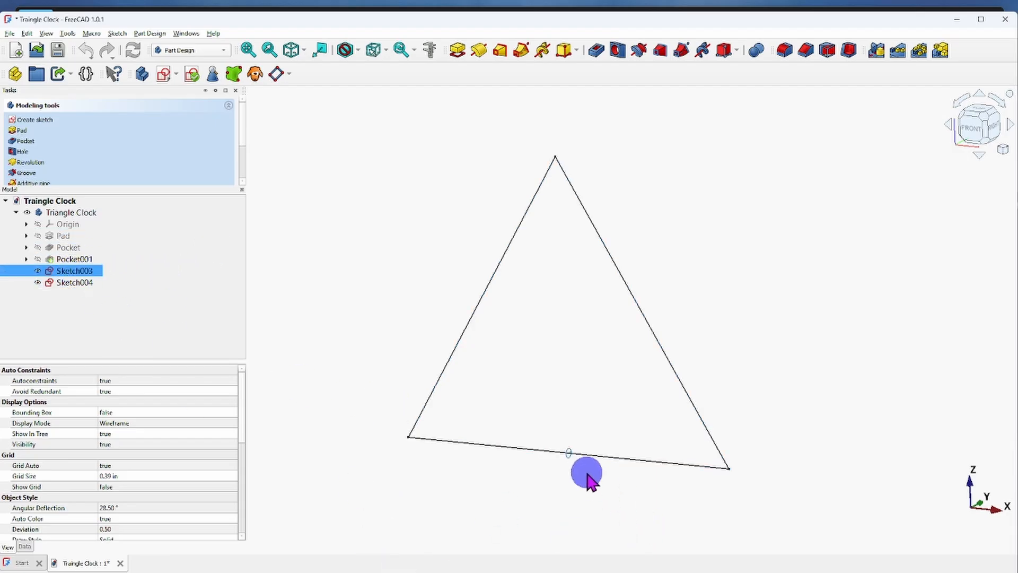
{"action": "scroll", "coordinate": [556, 459], "scroll_direction": "up", "scroll_amount": 5}
{"action": "scroll", "coordinate": [548, 430], "scroll_direction": "down", "scroll_amount": 5}
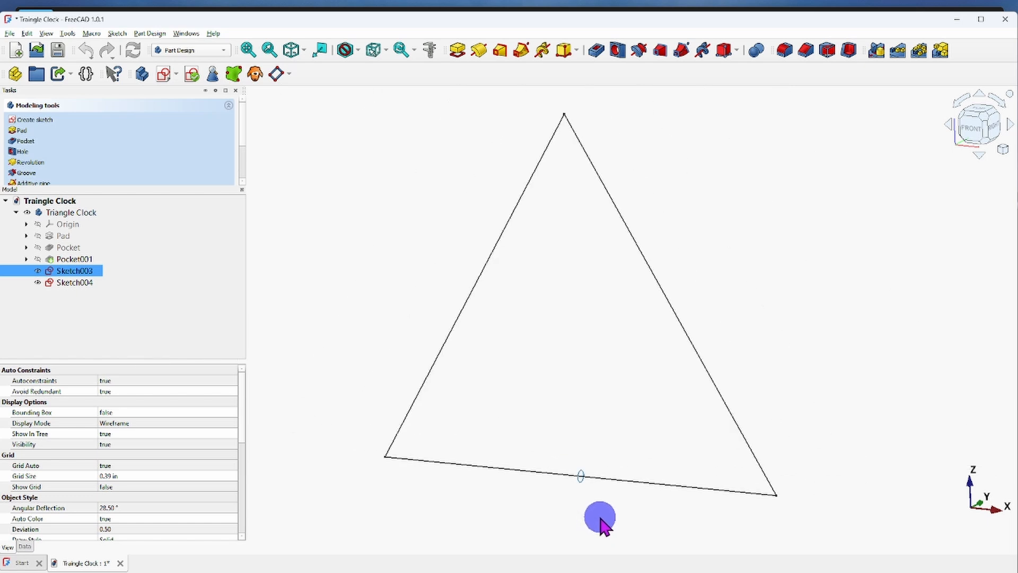
{"action": "left_click", "coordinate": [681, 52]}
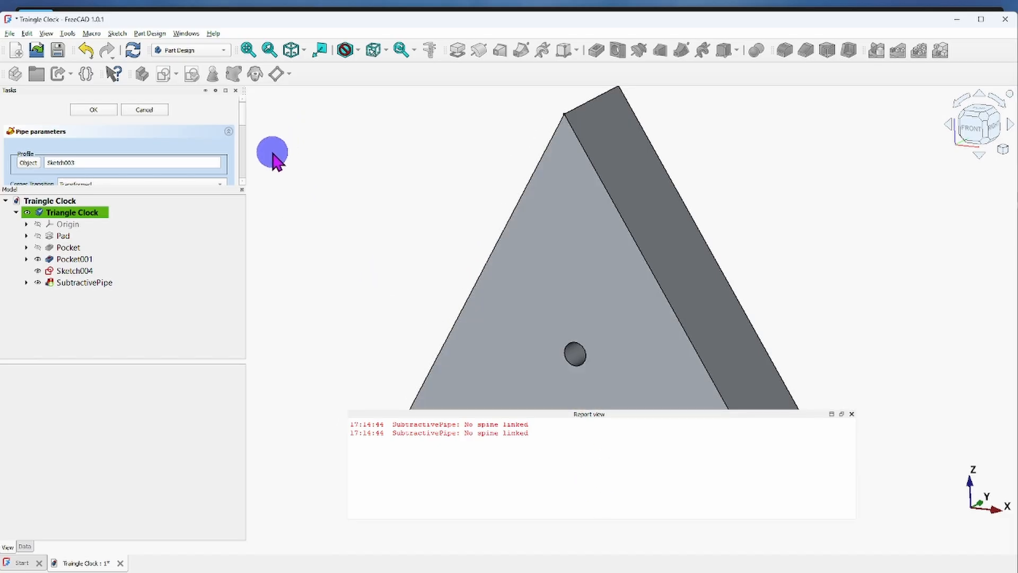
{"action": "left_click_drag", "start_coordinate": [187, 194], "coordinate": [207, 421]}
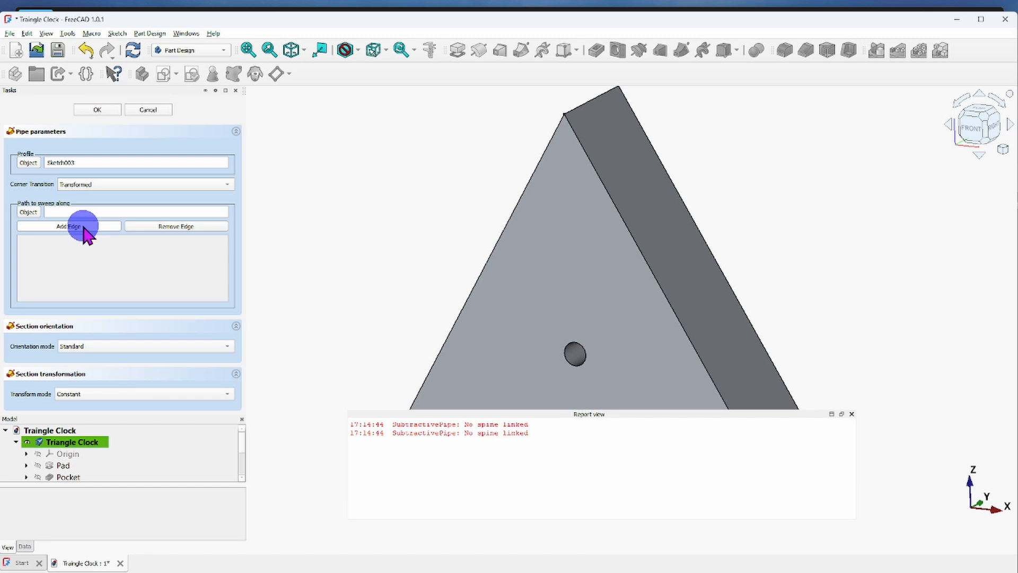
Close the report view, add the front face's bottom edge to the pipe's sweep path, and inspect the preview.
{"action": "scroll", "coordinate": [563, 295], "scroll_direction": "down", "scroll_amount": 1}
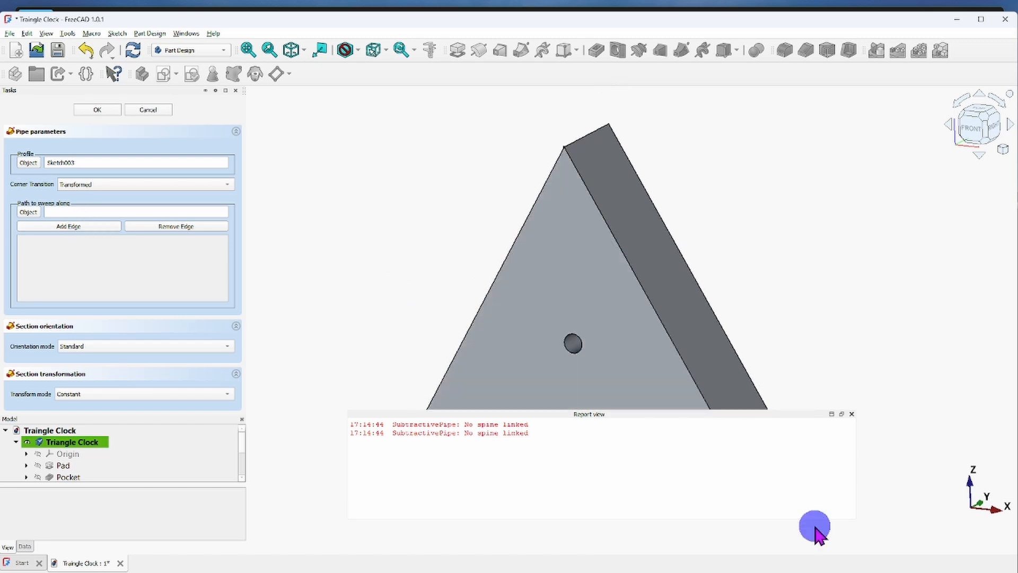
{"action": "left_click", "coordinate": [848, 414]}
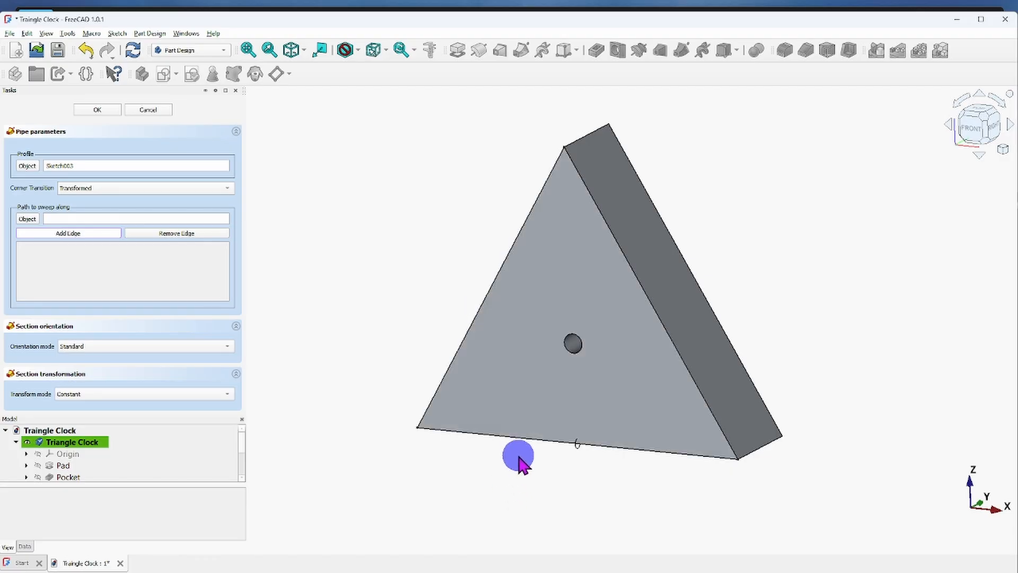
{"action": "left_click", "coordinate": [519, 440]}
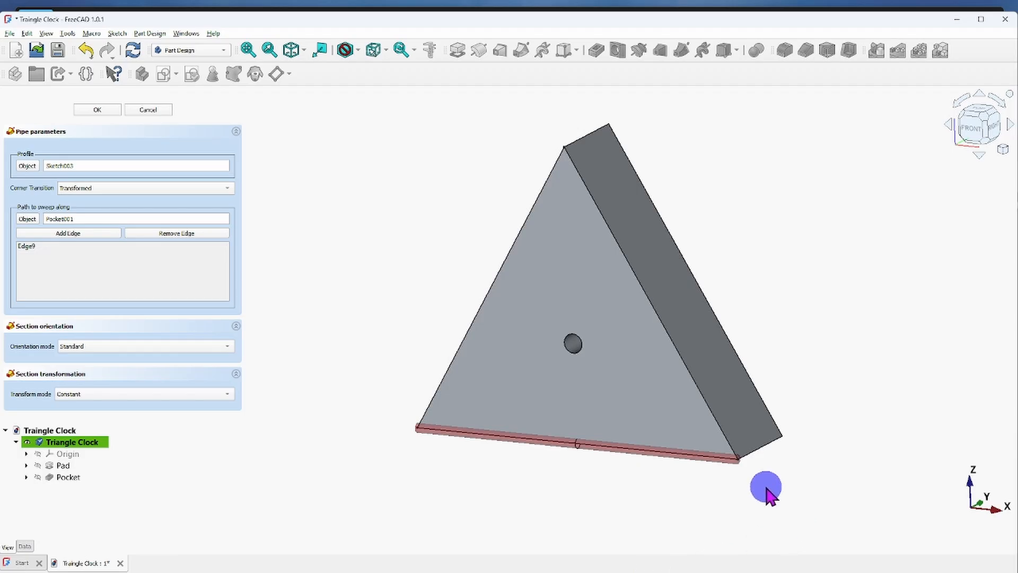
{"action": "scroll", "coordinate": [767, 489], "scroll_direction": "down", "scroll_amount": 1}
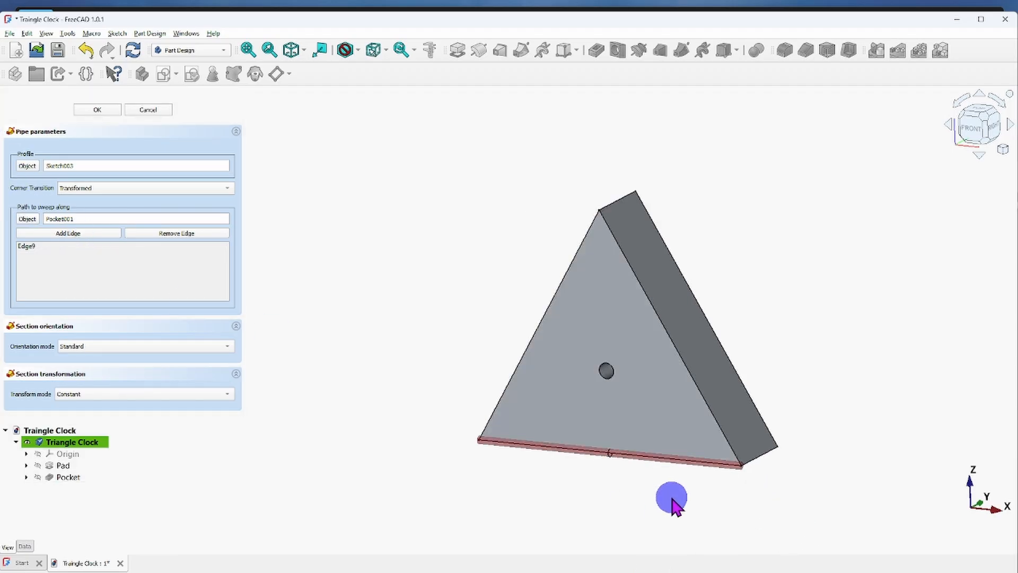
{"action": "middle_click_drag", "start_coordinate": [672, 495], "coordinate": [485, 274]}
{"action": "scroll", "coordinate": [514, 336], "scroll_direction": "up", "scroll_amount": 9}
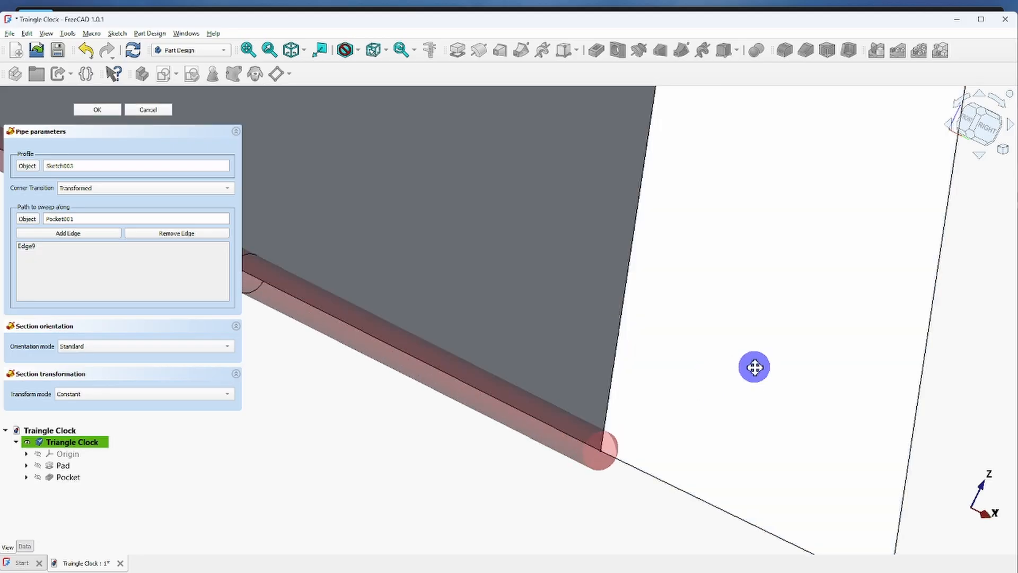
{"action": "middle_click_drag", "start_coordinate": [754, 366], "coordinate": [625, 420]}
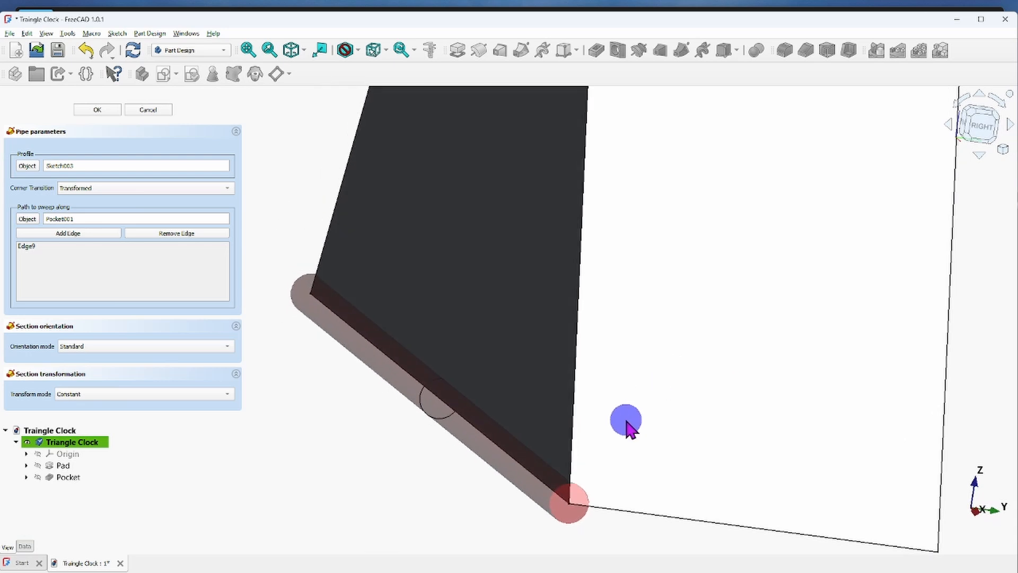
Inspect the pipe preview along the front face's bottom edge and apply the subtractive pipe cut.
{"action": "scroll", "coordinate": [532, 487], "scroll_direction": "down", "scroll_amount": 2}
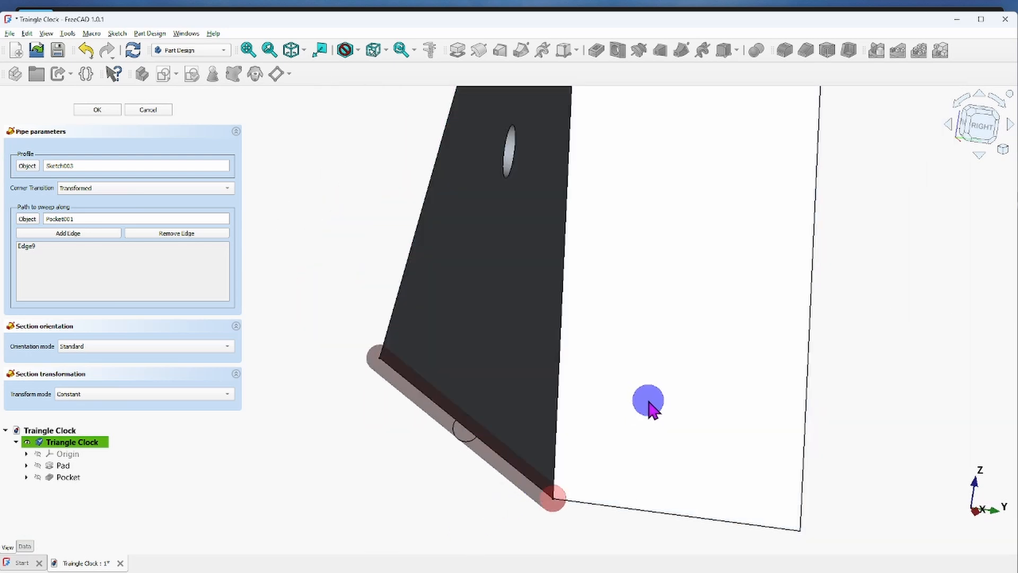
{"action": "scroll", "coordinate": [649, 407], "scroll_direction": "down", "scroll_amount": 2}
{"action": "middle_click_drag", "start_coordinate": [638, 456], "coordinate": [630, 417]}
{"action": "scroll", "coordinate": [525, 428], "scroll_direction": "up", "scroll_amount": 3}
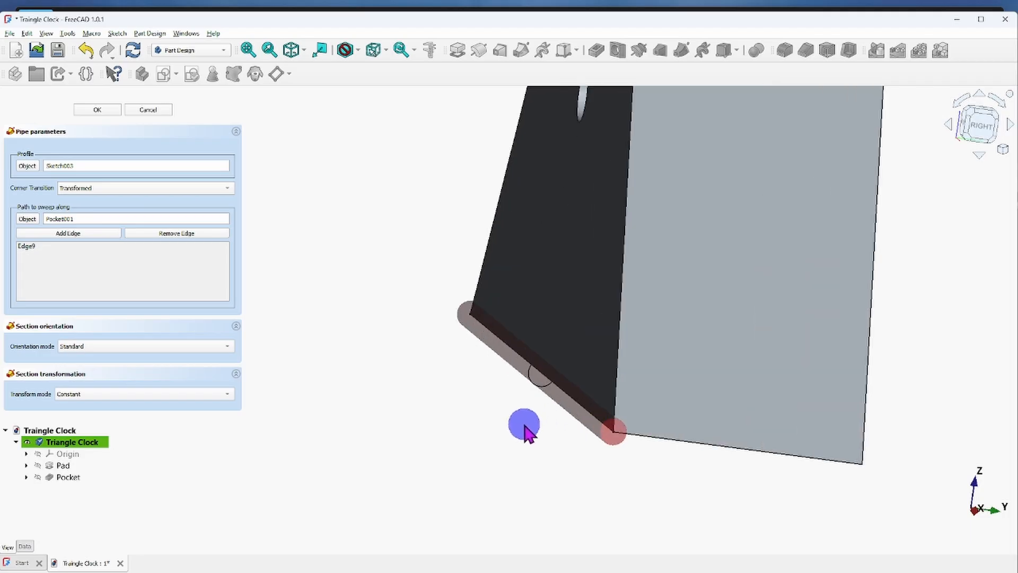
{"action": "middle_click_drag", "start_coordinate": [525, 427], "coordinate": [427, 509]}
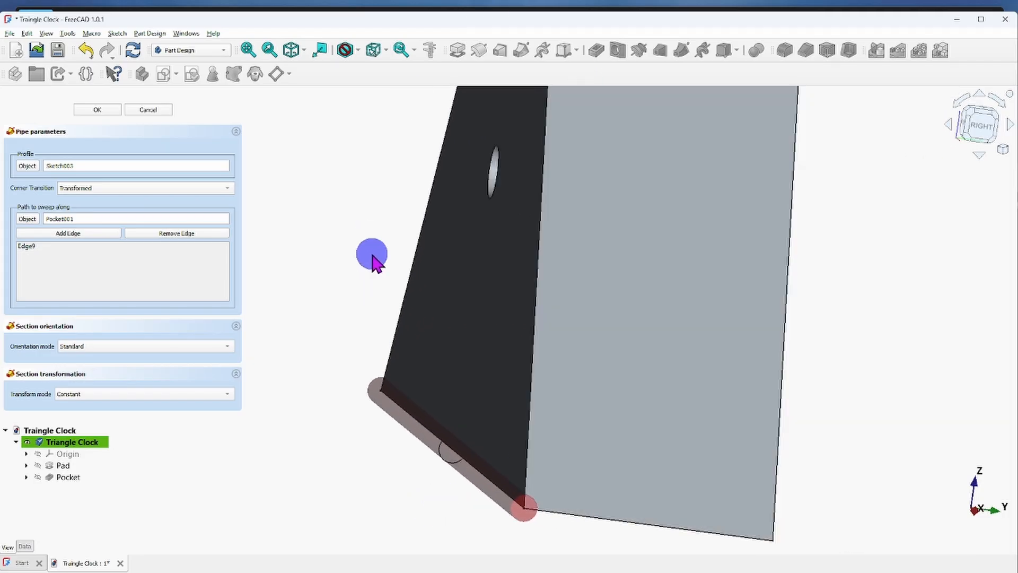
{"action": "scroll", "coordinate": [365, 267], "scroll_direction": "down", "scroll_amount": 2}
{"action": "scroll", "coordinate": [328, 227], "scroll_direction": "up", "scroll_amount": 1}
{"action": "middle_click_drag", "start_coordinate": [329, 227], "coordinate": [351, 272]}
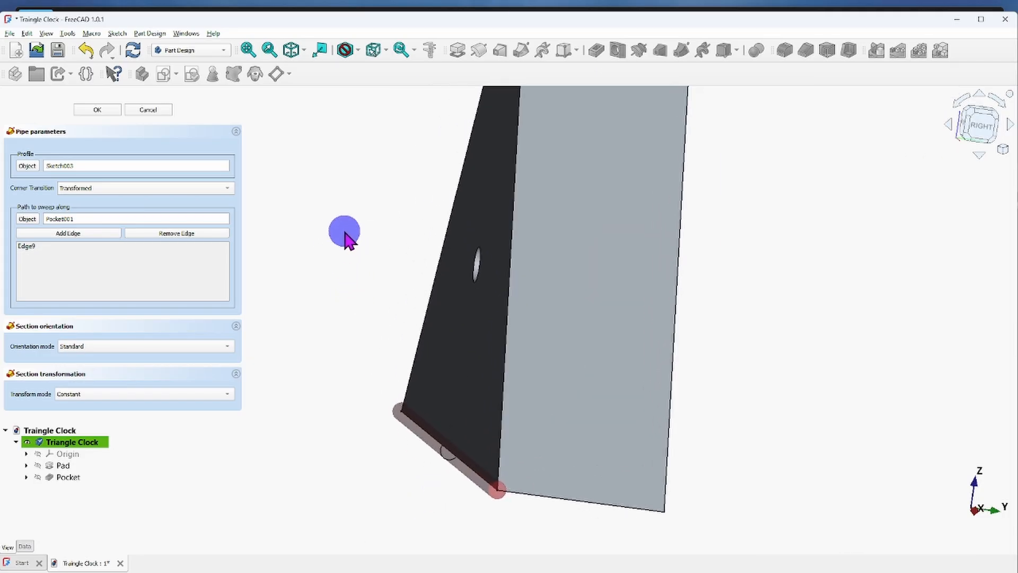
{"action": "left_click", "coordinate": [97, 110]}
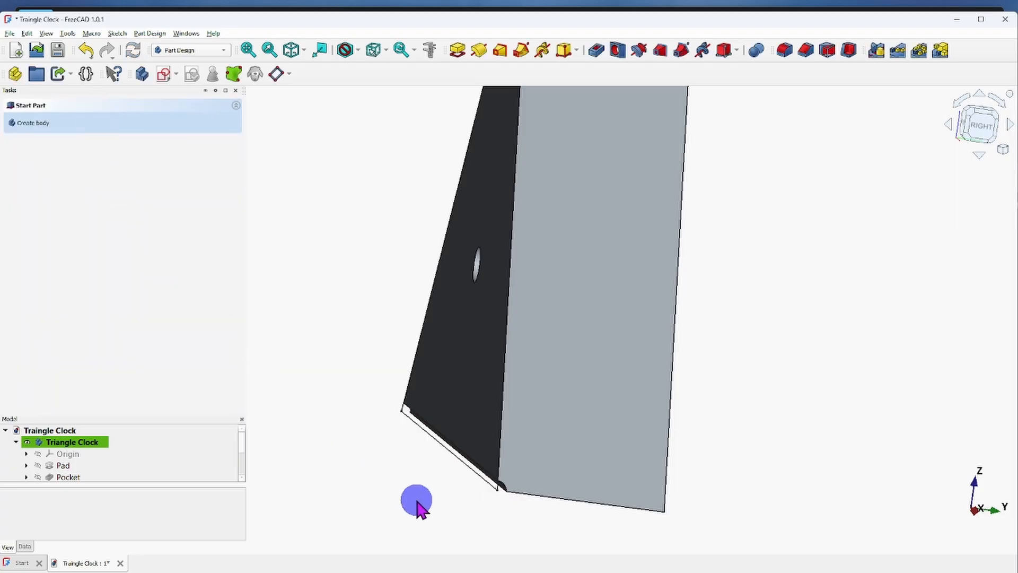
{"action": "mouse_move", "coordinate": [504, 524]}
{"action": "middle_mouse_down"}
{"action": "mouse_move", "coordinate": [472, 499]}
{"action": "mouse_move", "coordinate": [414, 502]}
{"action": "mouse_move", "coordinate": [442, 521]}
{"action": "mouse_move", "coordinate": [508, 520]}
{"action": "middle_mouse_up"}
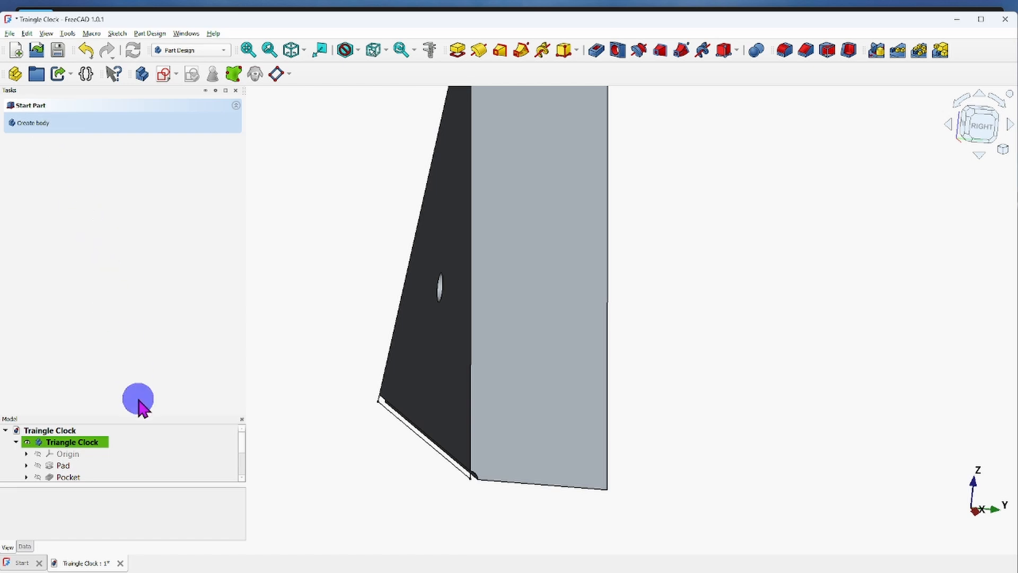
Reopen the SubtractivePipe feature for editing and enlarge the Tasks panel to show all its parameters.
{"action": "left_click_drag", "start_coordinate": [145, 418], "coordinate": [160, 145]}
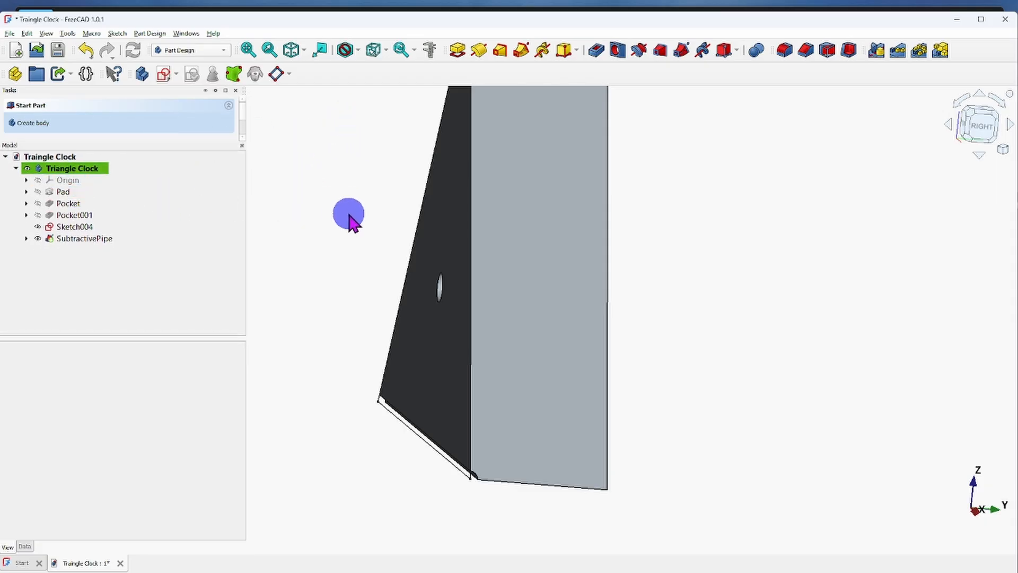
{"action": "left_click", "coordinate": [80, 157]}
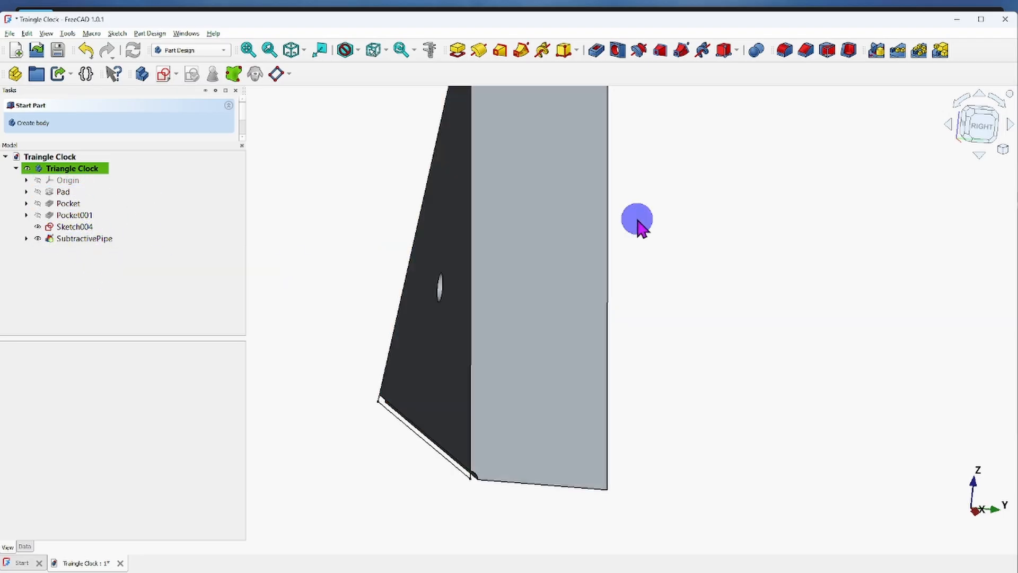
{"action": "left_click", "coordinate": [71, 238]}
{"action": "right_click", "coordinate": [72, 239]}
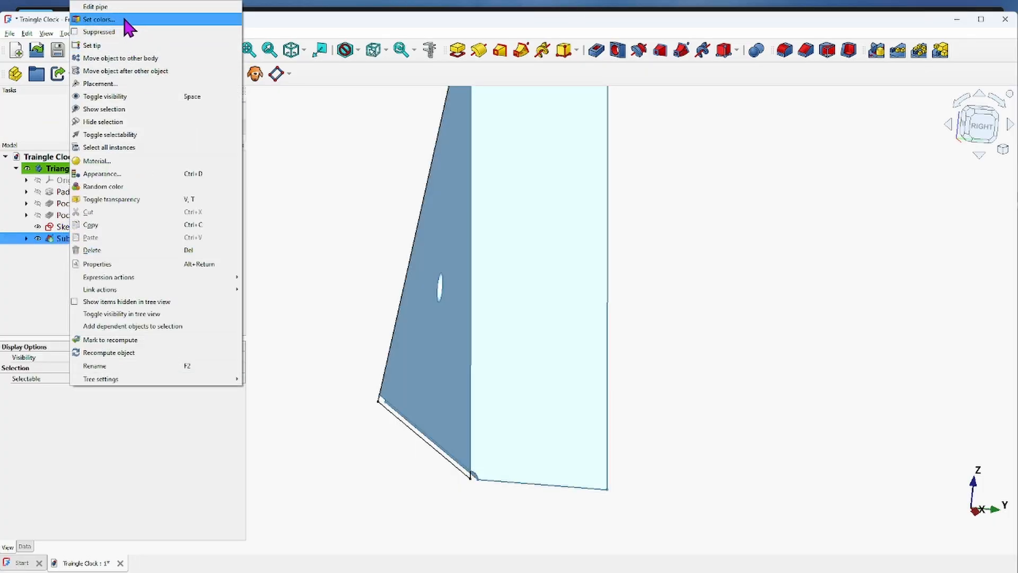
{"action": "left_click", "coordinate": [95, 7]}
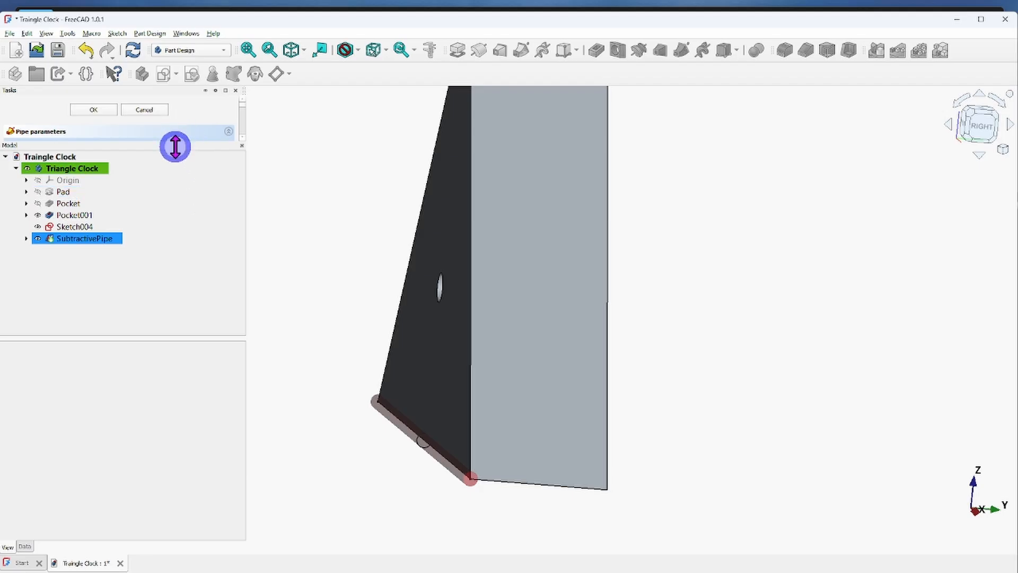
{"action": "left_click_drag", "start_coordinate": [175, 146], "coordinate": [190, 410]}
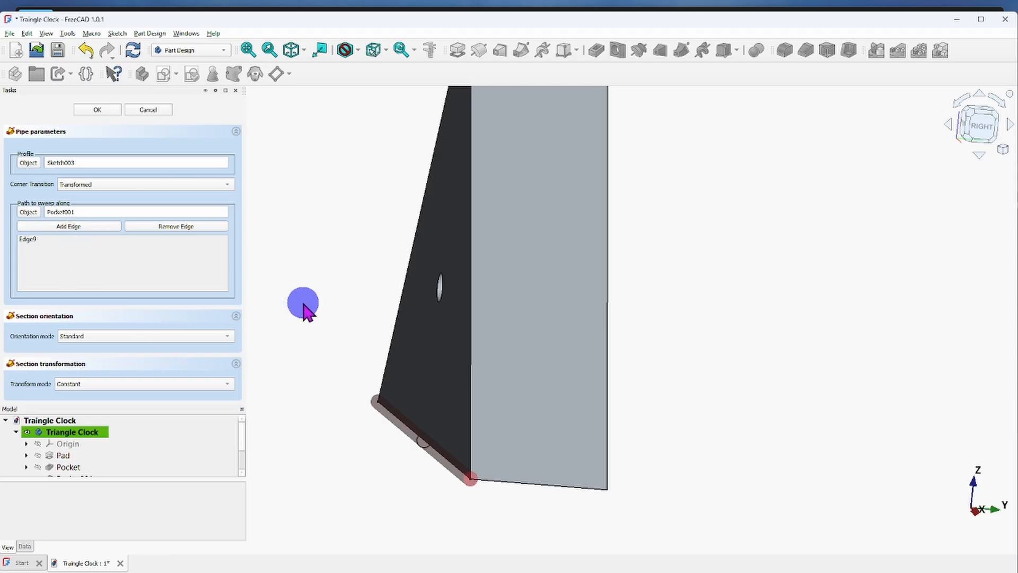
Add the front face's left slanted edge to the pipe's sweep path.
{"action": "scroll", "coordinate": [355, 292], "scroll_direction": "down", "scroll_amount": 1}
{"action": "scroll", "coordinate": [360, 283], "scroll_direction": "down", "scroll_amount": 1}
{"action": "middle_click_drag", "start_coordinate": [401, 327], "coordinate": [472, 386]}
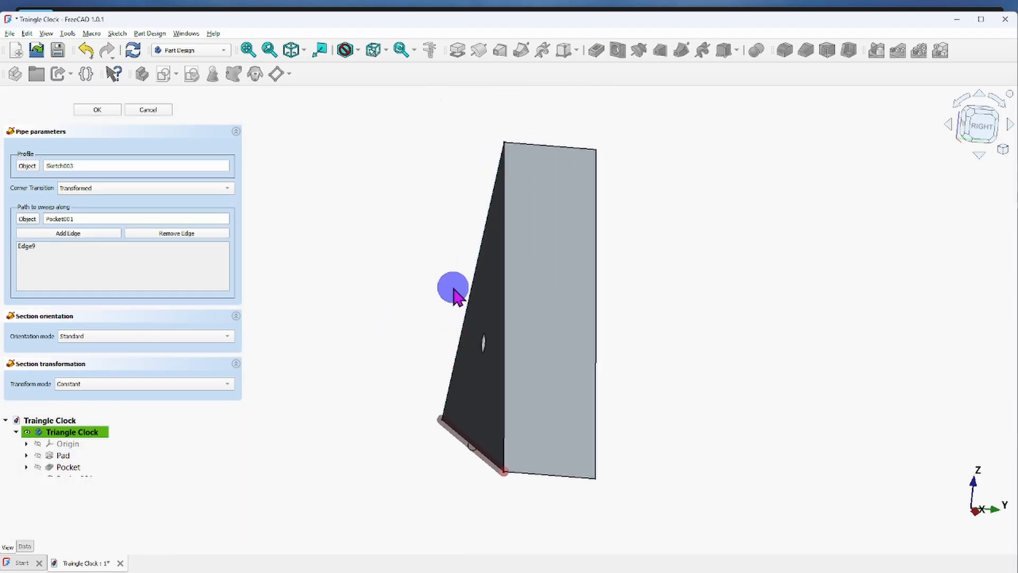
{"action": "middle_click_drag", "start_coordinate": [487, 319], "coordinate": [561, 324]}
{"action": "left_click", "coordinate": [103, 246]}
{"action": "left_click", "coordinate": [75, 233]}
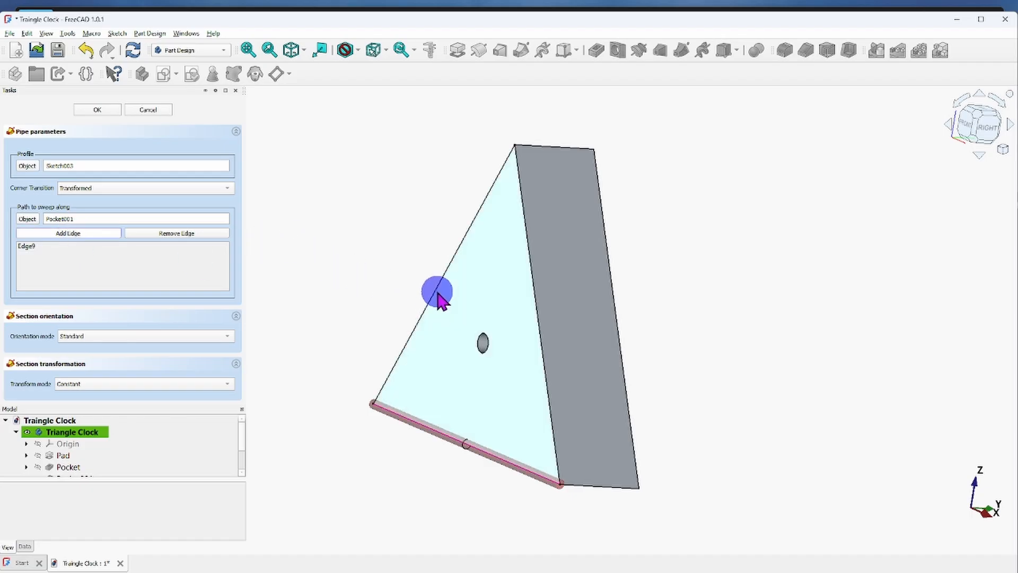
{"action": "scroll", "coordinate": [440, 300], "scroll_direction": "up", "scroll_amount": 5}
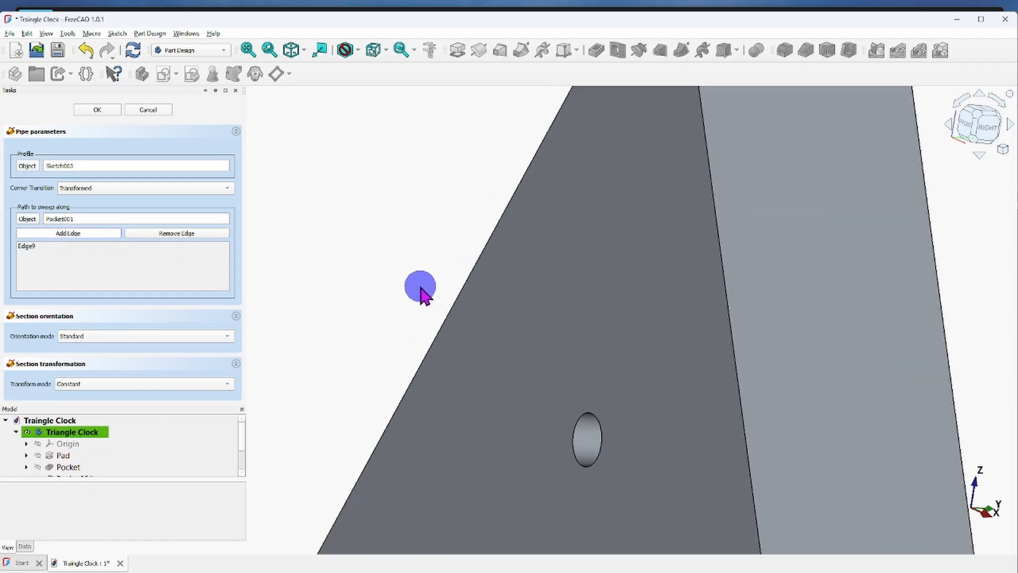
{"action": "left_click", "coordinate": [452, 312]}
{"action": "scroll", "coordinate": [368, 246], "scroll_direction": "down", "scroll_amount": 4}
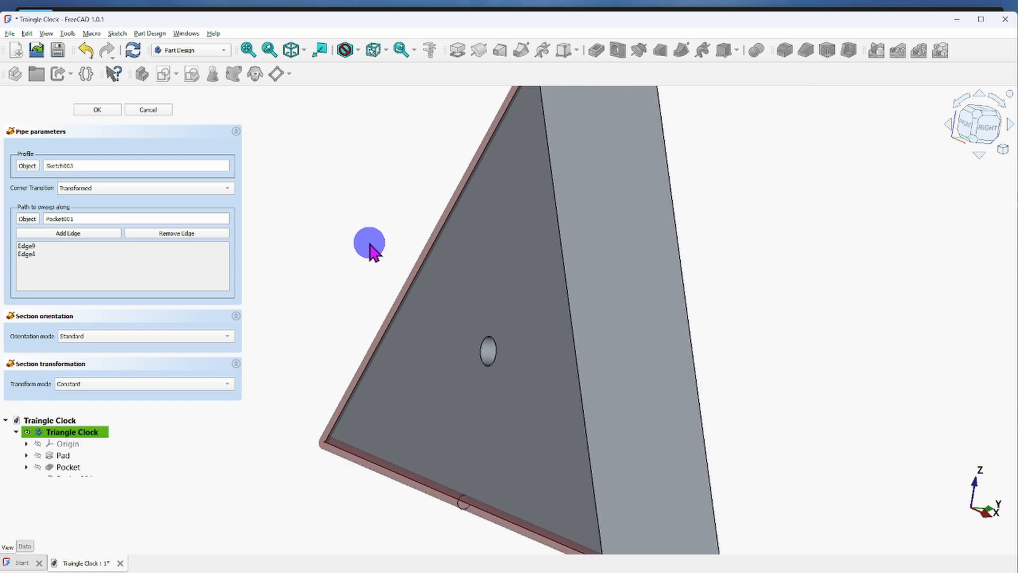
Add the front face's right slanted edge to the pipe's sweep path to complete the triangular outline.
{"action": "left_click", "coordinate": [573, 309]}
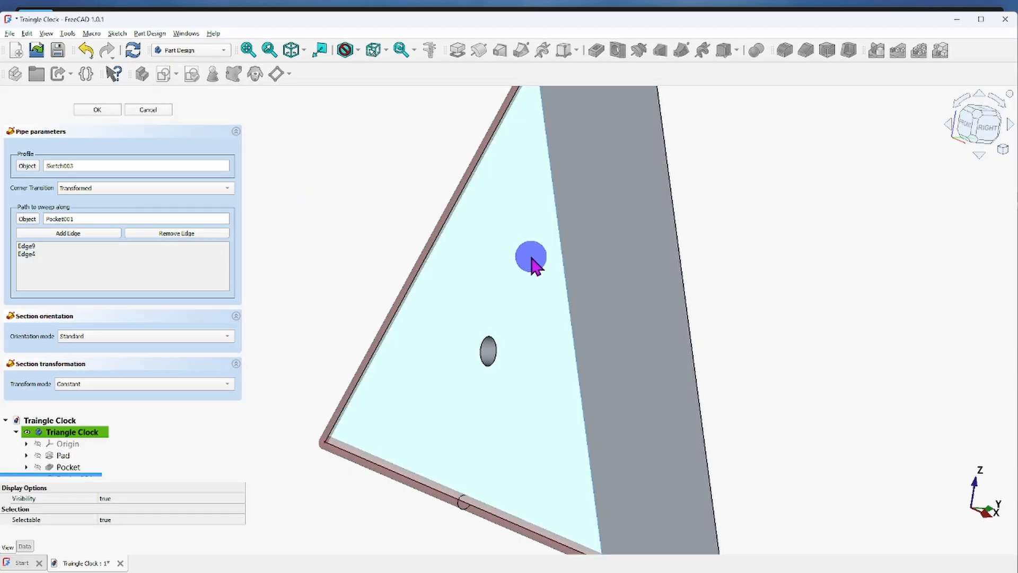
{"action": "left_click", "coordinate": [79, 234]}
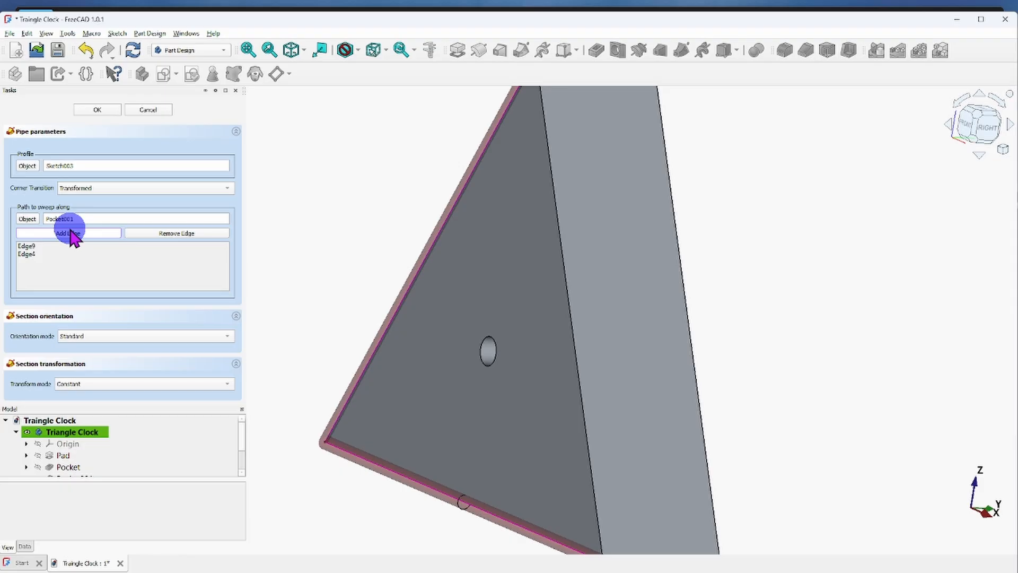
{"action": "left_click", "coordinate": [114, 233]}
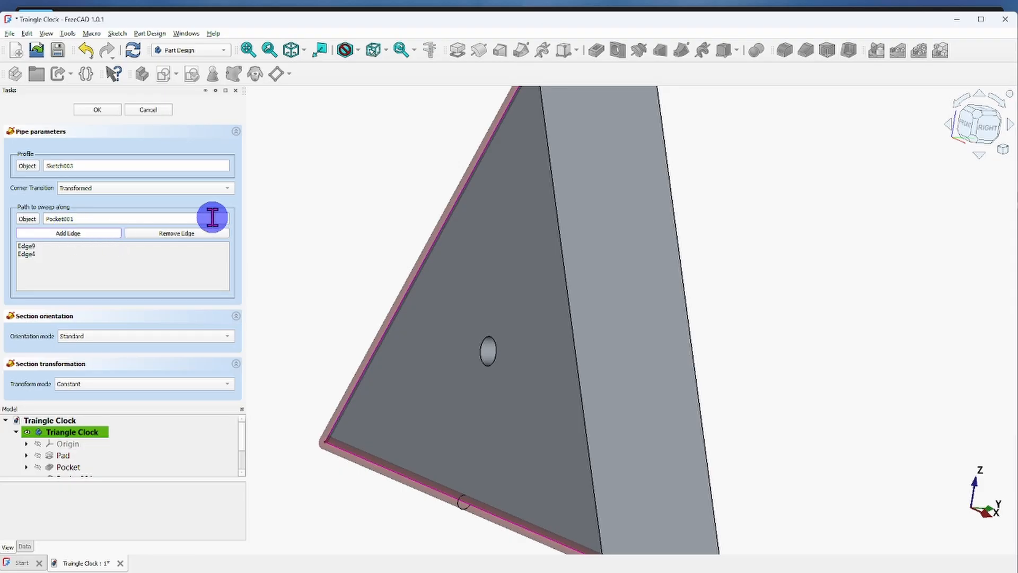
{"action": "left_click", "coordinate": [105, 232]}
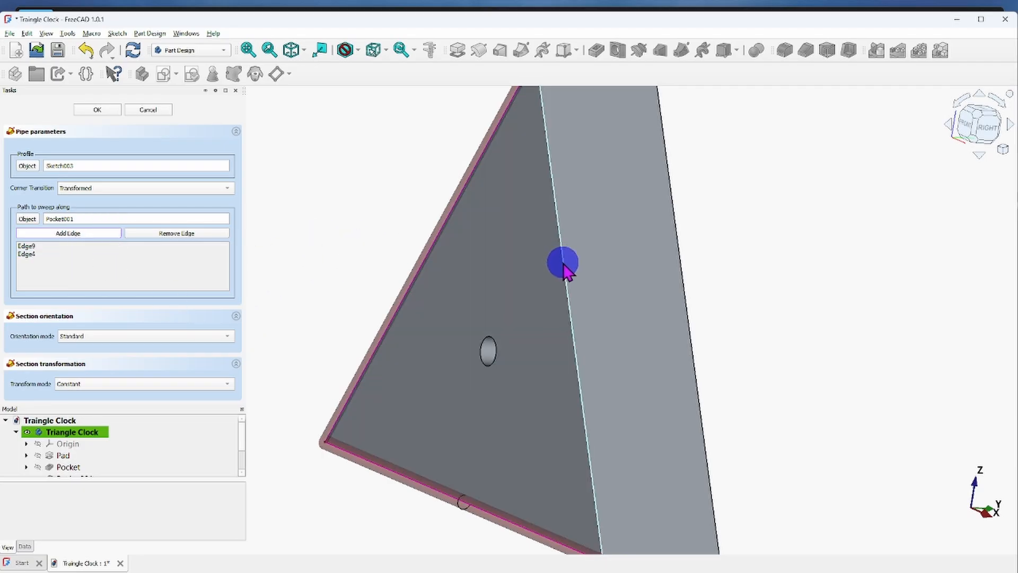
{"action": "left_click", "coordinate": [563, 263]}
Examine the pipe preview around the triangle, especially how the swept segments meet at the lower right corner.
{"action": "scroll", "coordinate": [741, 238], "scroll_direction": "down", "scroll_amount": 3}
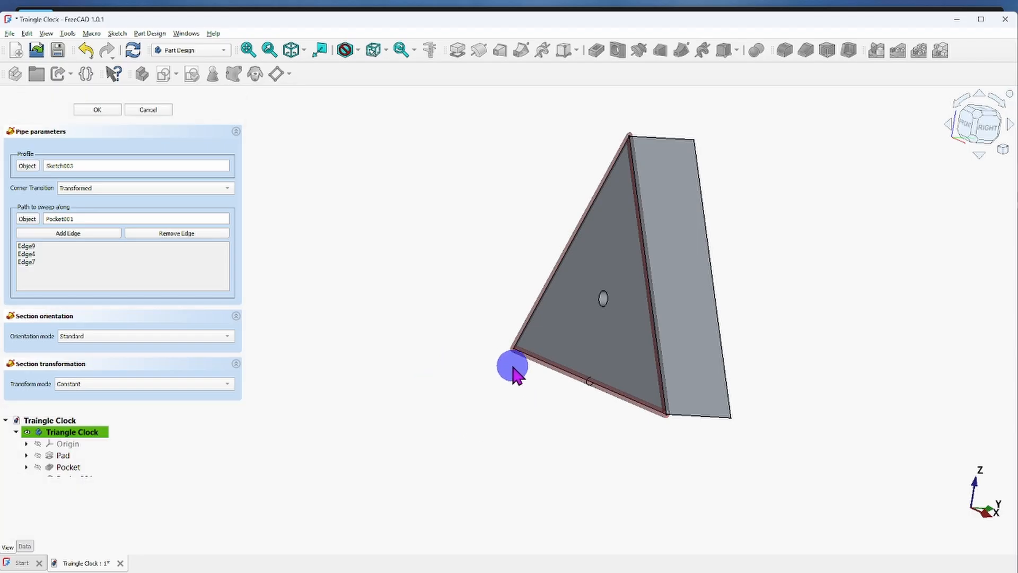
{"action": "scroll", "coordinate": [609, 427], "scroll_direction": "up", "scroll_amount": 5}
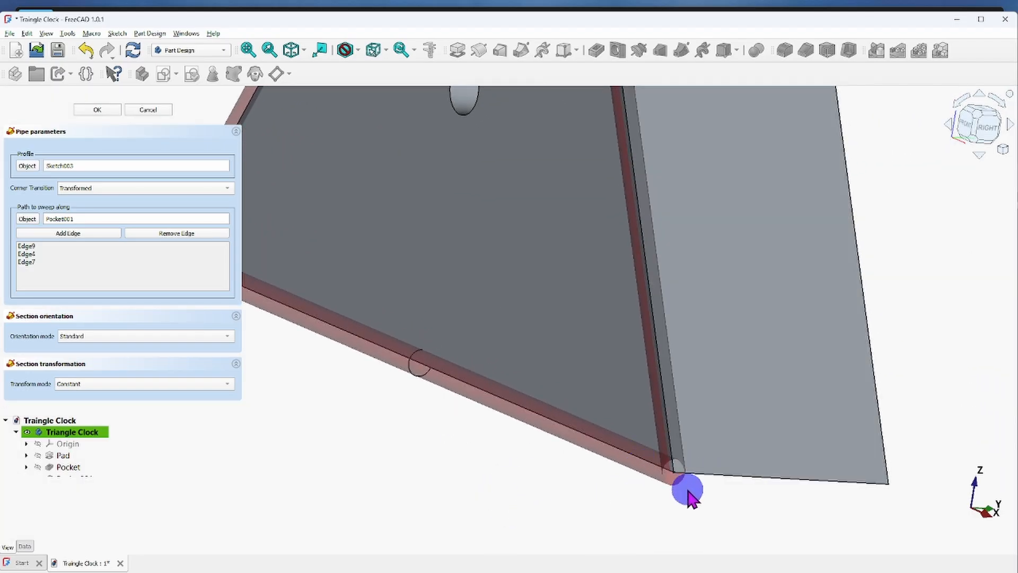
{"action": "left_click_drag", "start_coordinate": [646, 494], "coordinate": [783, 480]}
{"action": "middle_click_drag", "start_coordinate": [475, 495], "coordinate": [850, 355]}
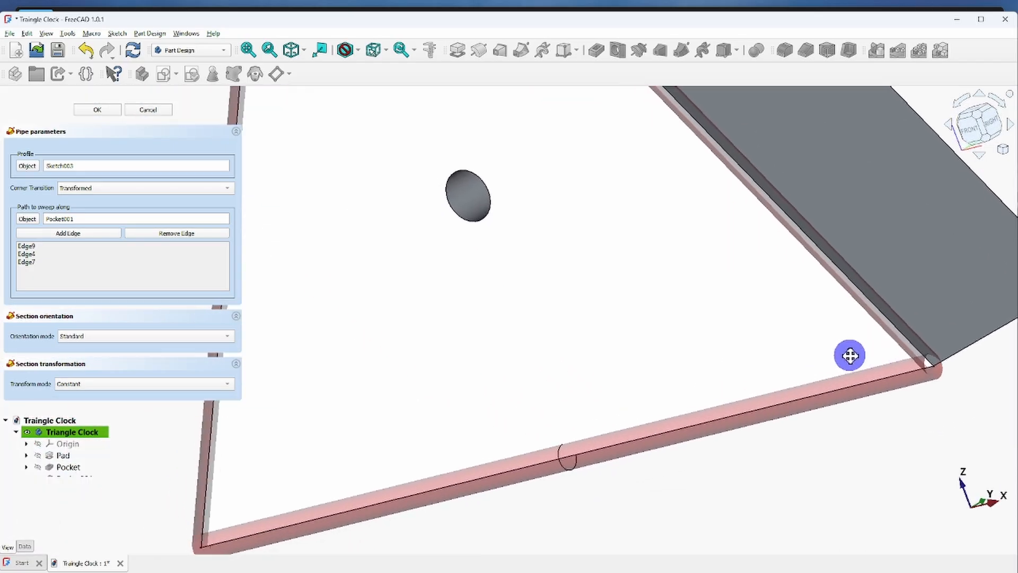
{"action": "scroll", "coordinate": [855, 353], "scroll_direction": "down", "scroll_amount": 3}
{"action": "middle_click_drag", "start_coordinate": [776, 367], "coordinate": [739, 415]}
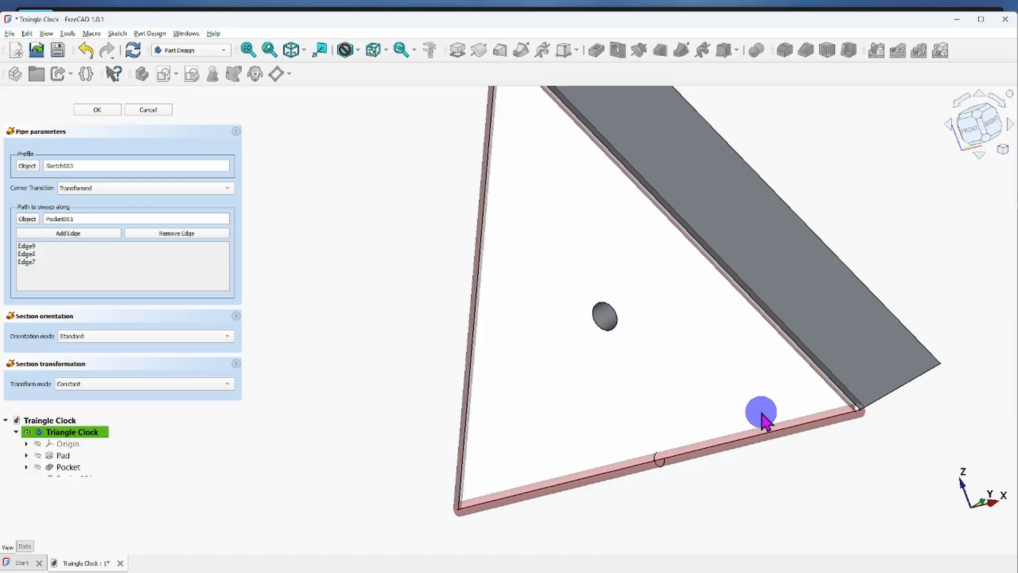
{"action": "scroll", "coordinate": [761, 416], "scroll_direction": "up", "scroll_amount": 2}
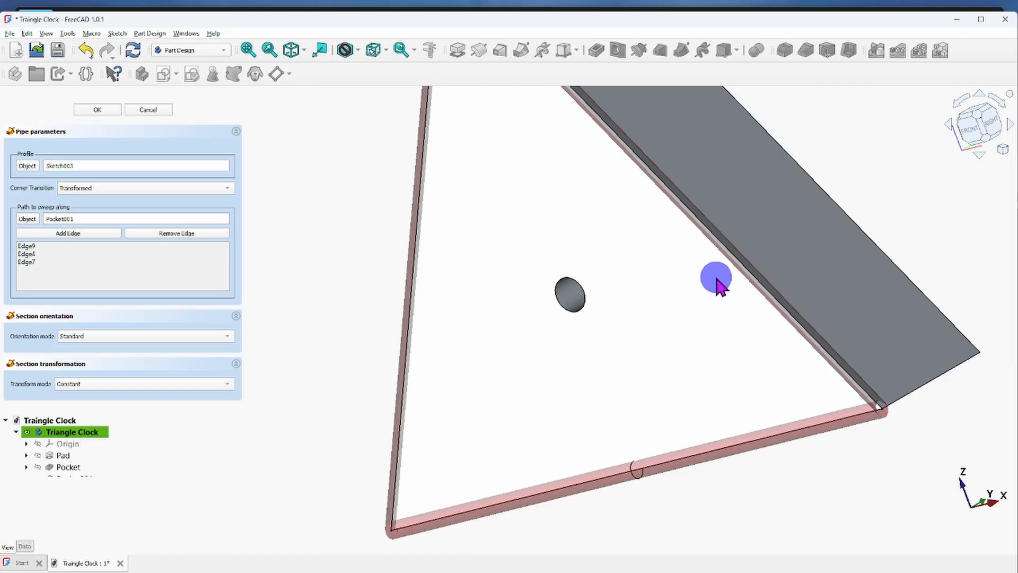
{"action": "scroll", "coordinate": [901, 413], "scroll_direction": "up", "scroll_amount": 4}
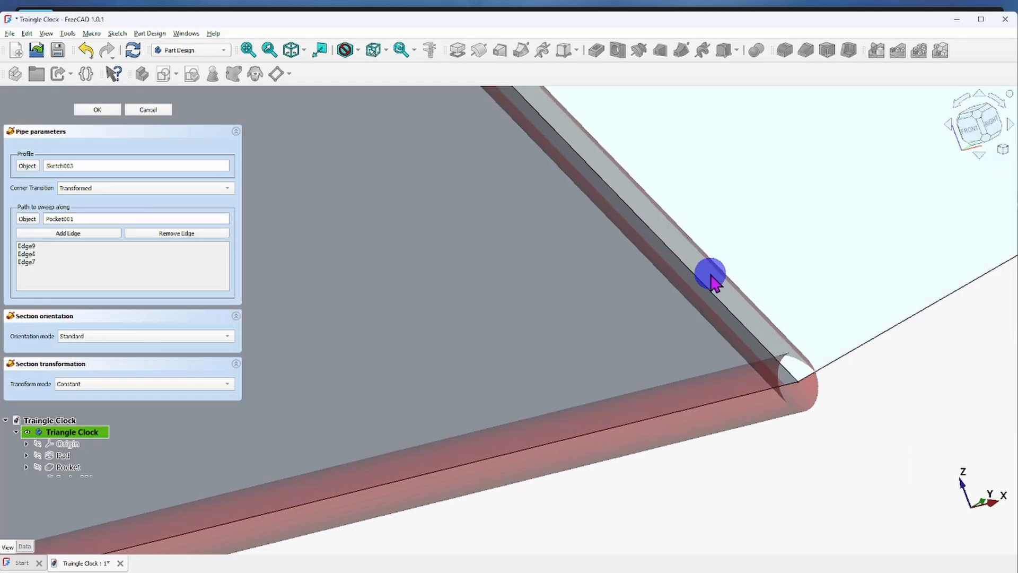
{"action": "scroll", "coordinate": [821, 351], "scroll_direction": "down", "scroll_amount": 2}
{"action": "scroll", "coordinate": [827, 382], "scroll_direction": "down", "scroll_amount": 5}
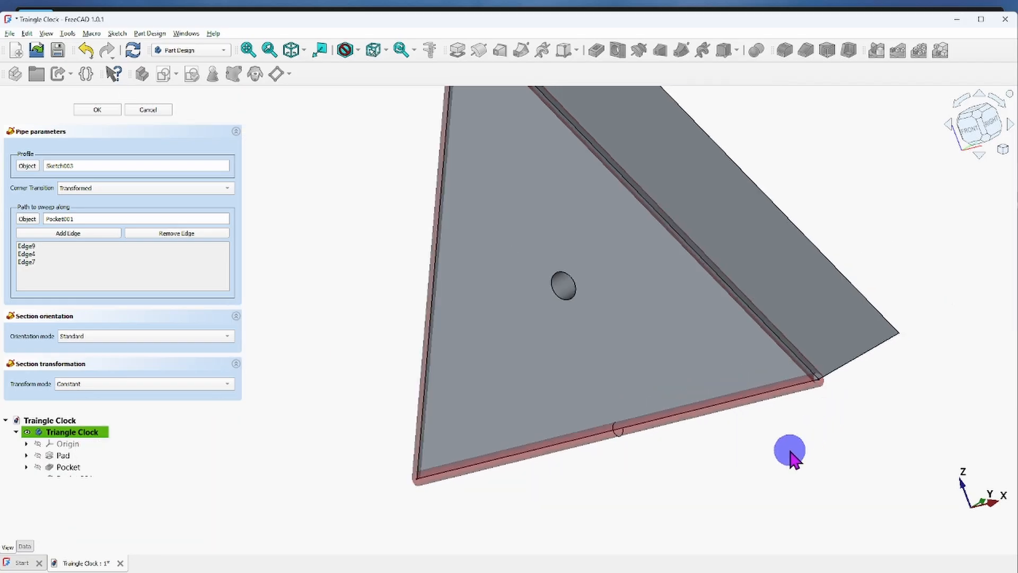
{"action": "middle_click_drag", "start_coordinate": [768, 450], "coordinate": [702, 463]}
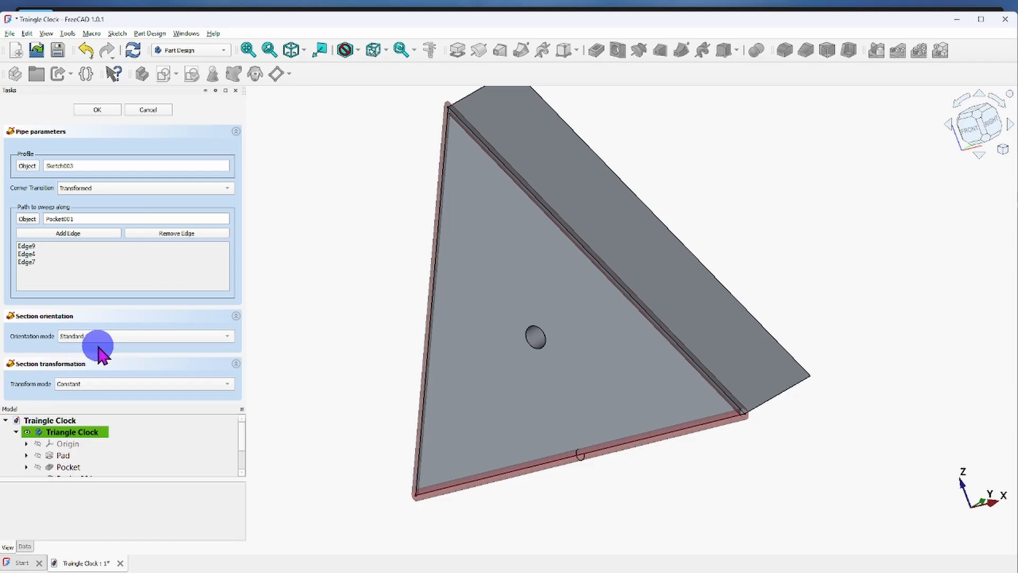
Try the Fixed orientation mode for the pipe and check the preview at the lower right corner.
{"action": "left_click", "coordinate": [229, 337]}
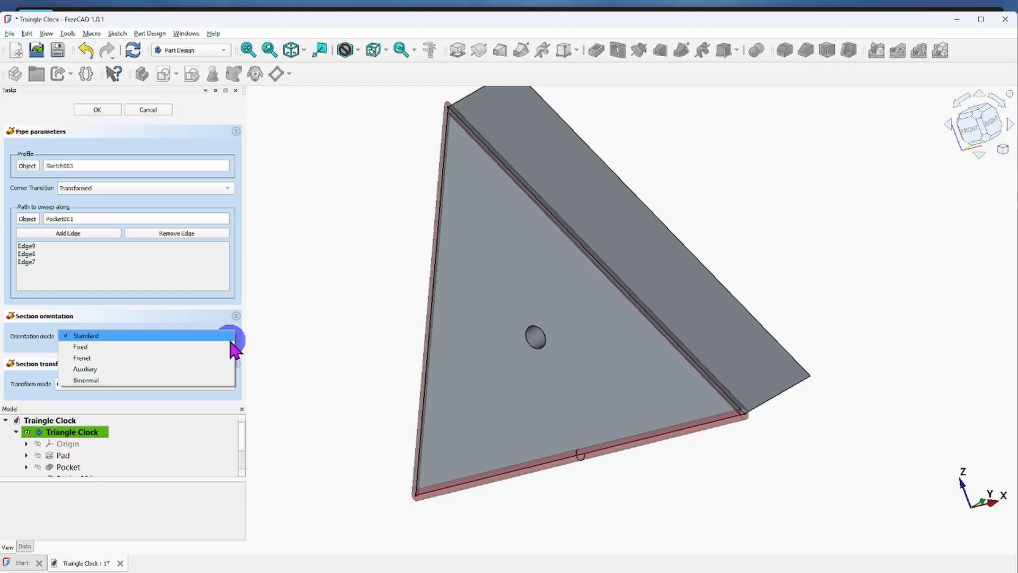
{"action": "left_click", "coordinate": [82, 347]}
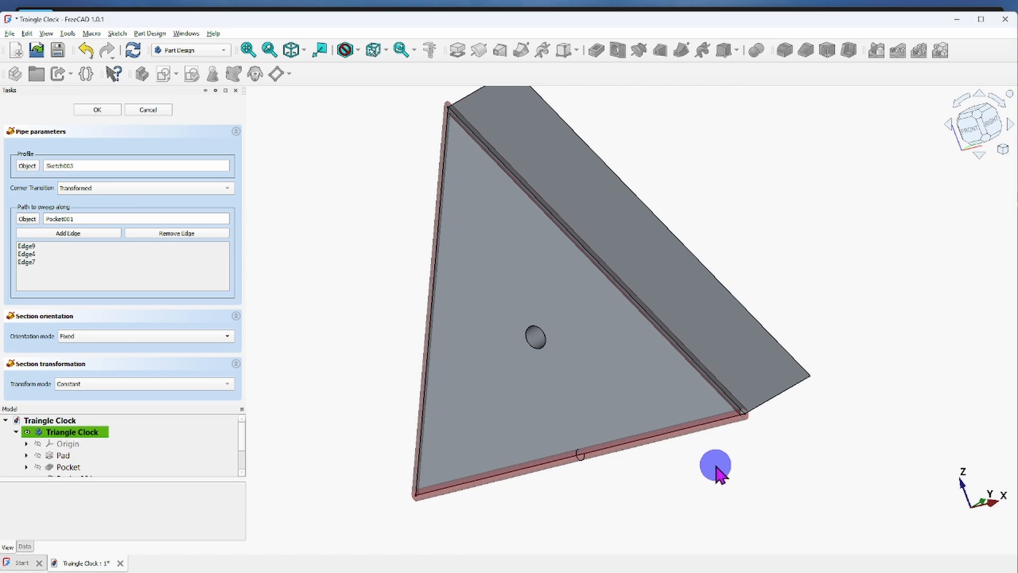
{"action": "scroll", "coordinate": [761, 434], "scroll_direction": "up", "scroll_amount": 3}
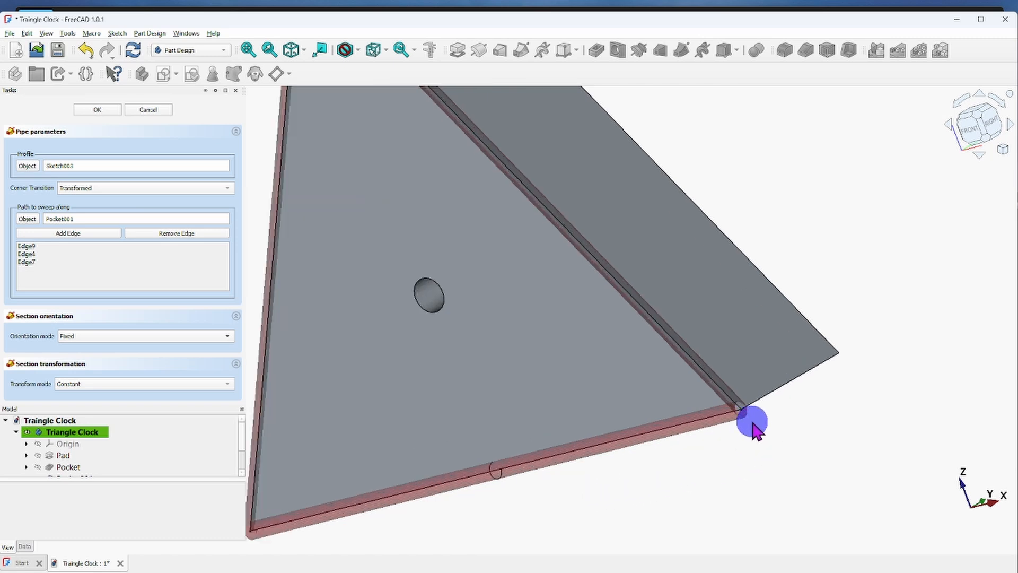
{"action": "scroll", "coordinate": [766, 443], "scroll_direction": "up", "scroll_amount": 3}
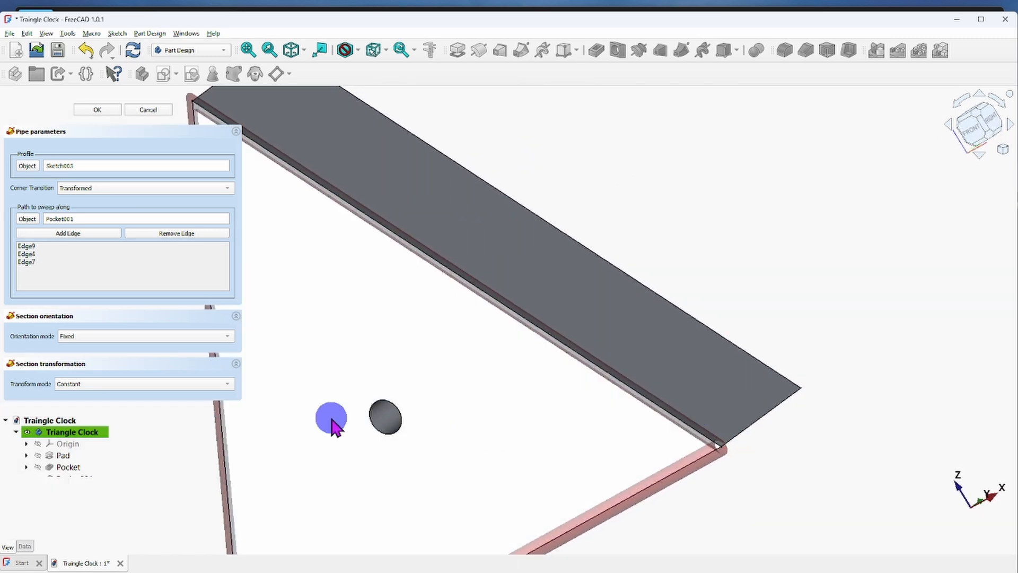
Try the Frenet, Auxiliary and Binormal orientation modes for the pipe and compare their previews.
{"action": "left_click", "coordinate": [228, 336]}
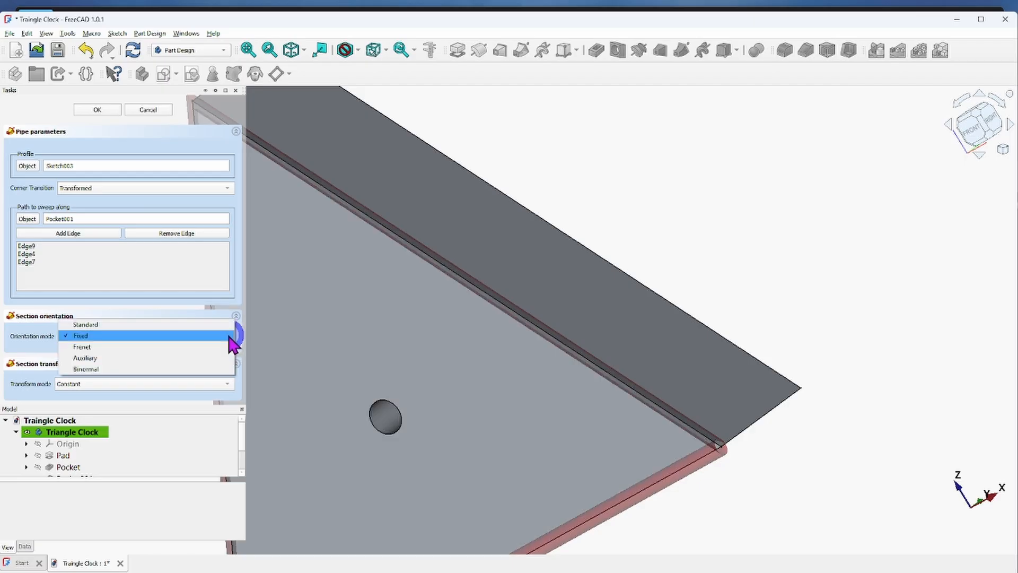
{"action": "left_click", "coordinate": [85, 347]}
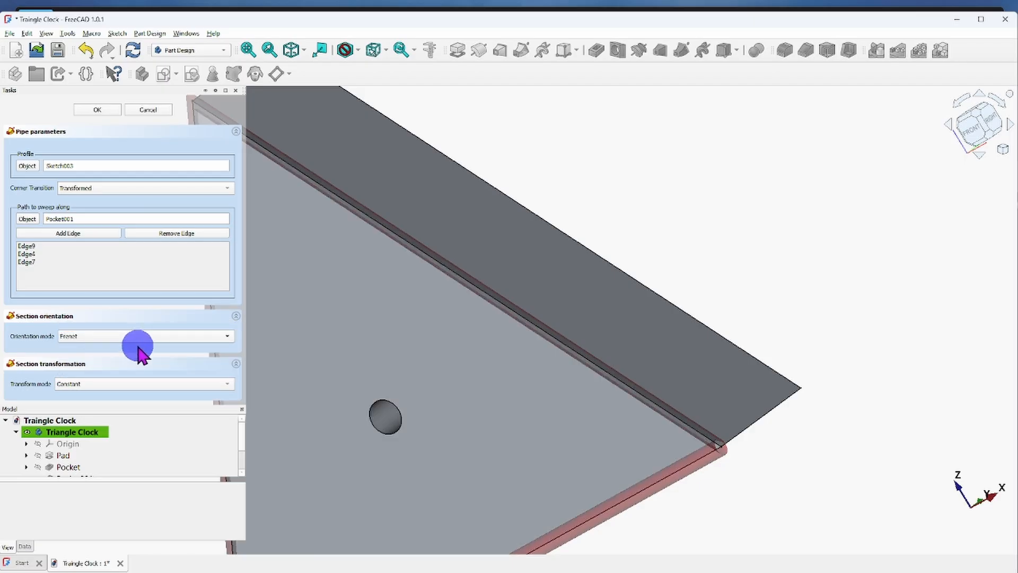
{"action": "left_click", "coordinate": [230, 336]}
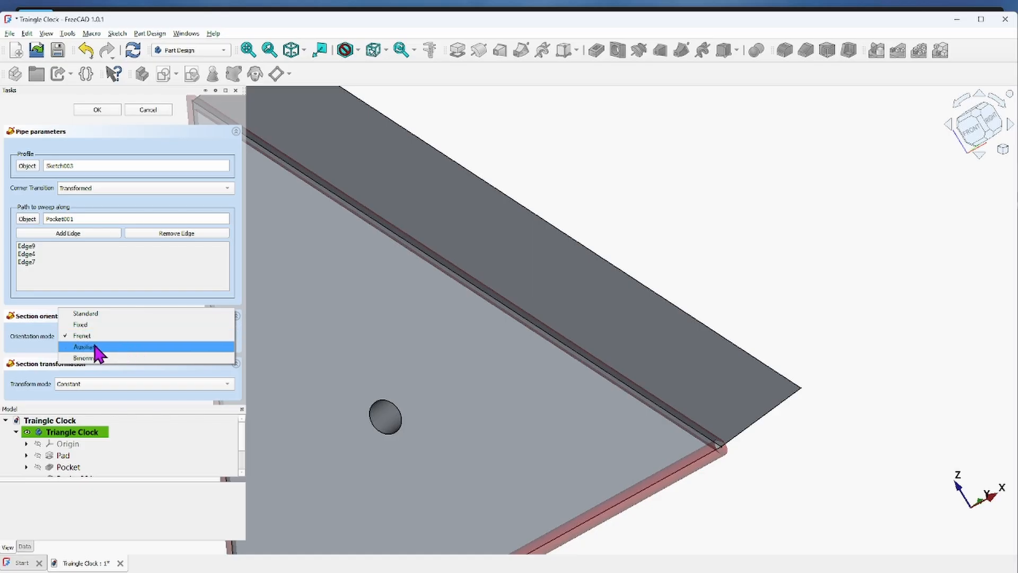
{"action": "left_click", "coordinate": [95, 348]}
{"action": "left_click", "coordinate": [222, 318]}
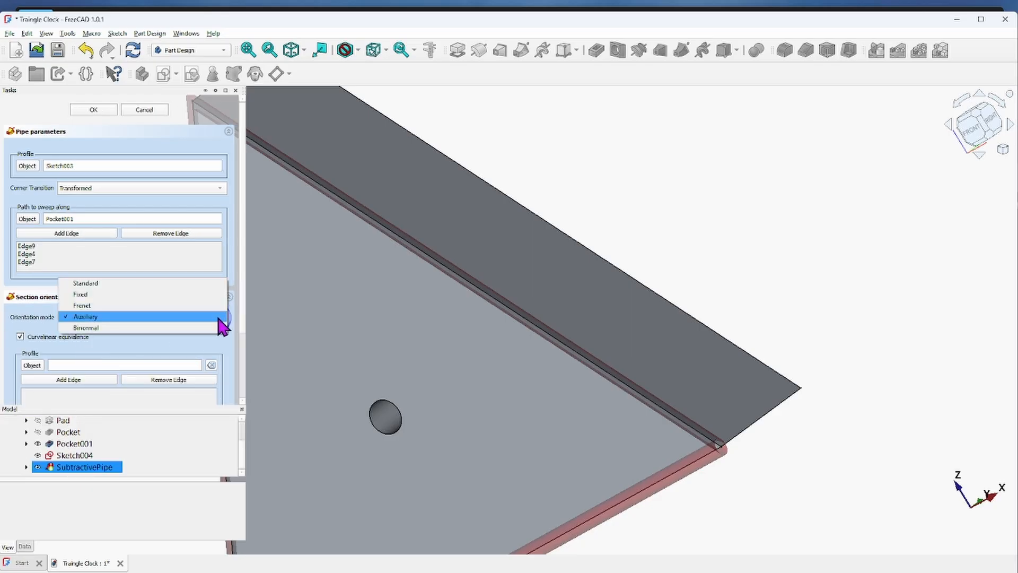
{"action": "left_click", "coordinate": [101, 328]}
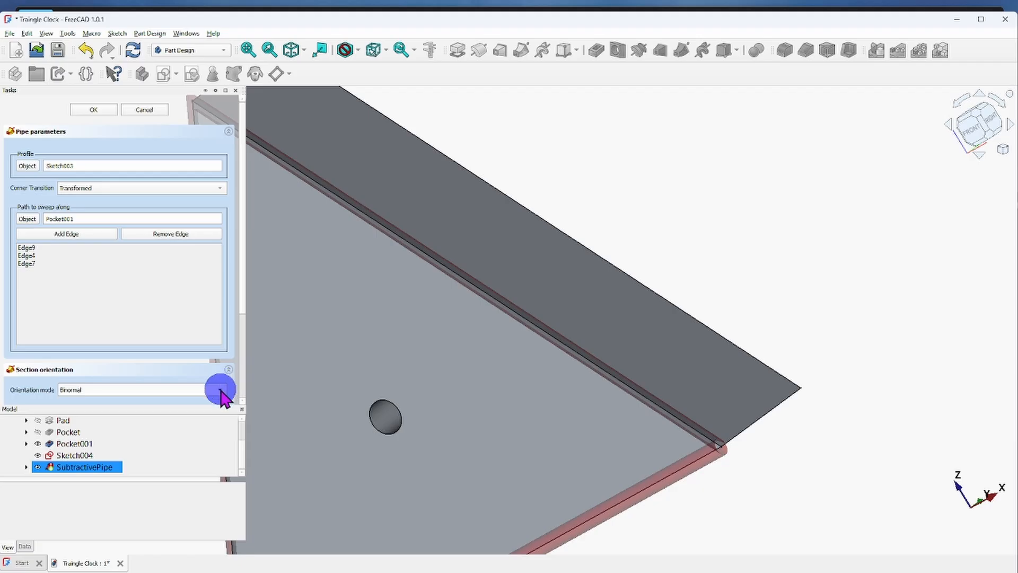
Set the pipe's orientation mode to Standard and its corner transition to Right Corner, checking the preview at the triangle's lower right corner.
{"action": "left_click", "coordinate": [221, 395]}
{"action": "left_click", "coordinate": [113, 343]}
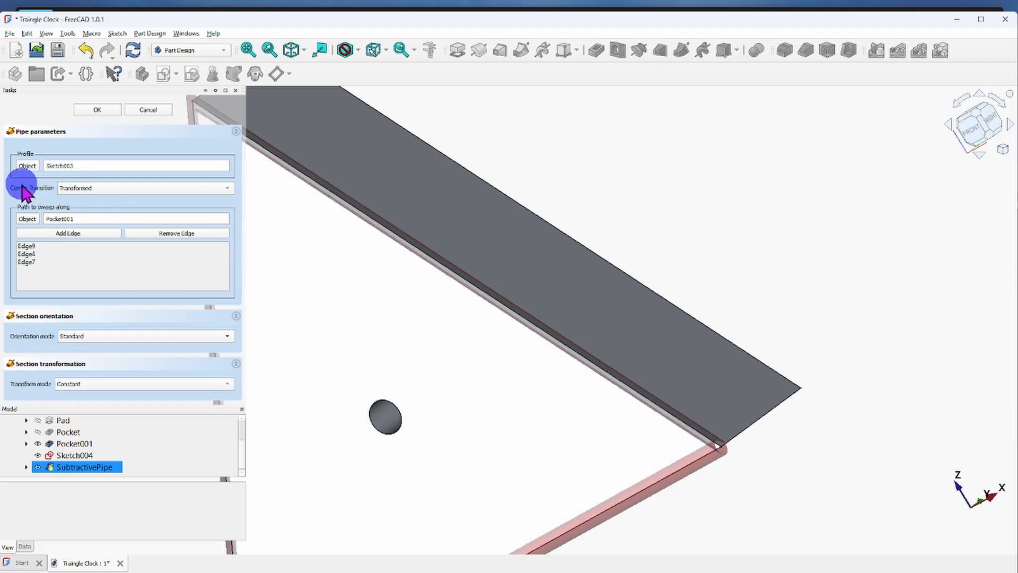
{"action": "left_click", "coordinate": [228, 188]}
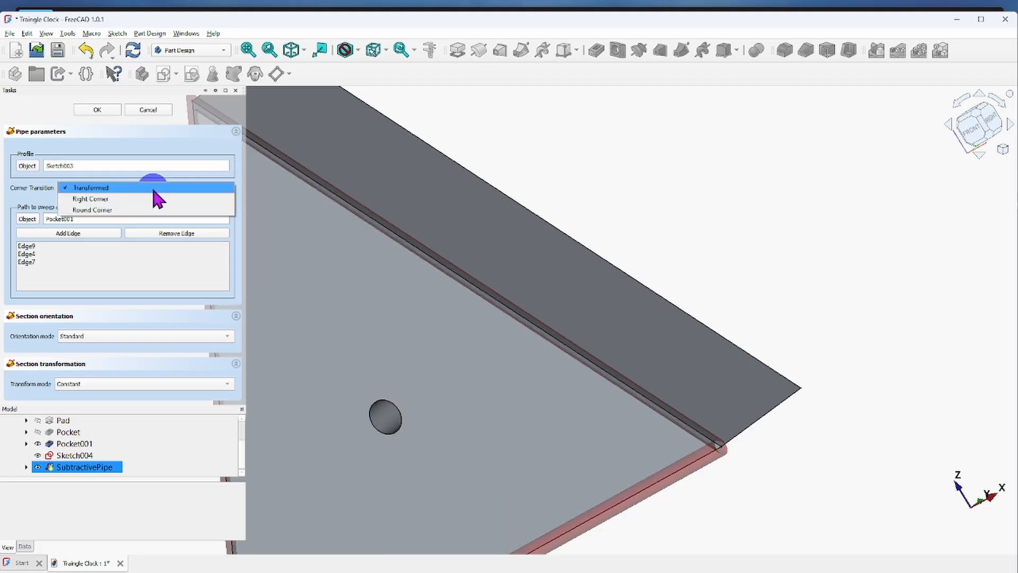
{"action": "left_click", "coordinate": [101, 200]}
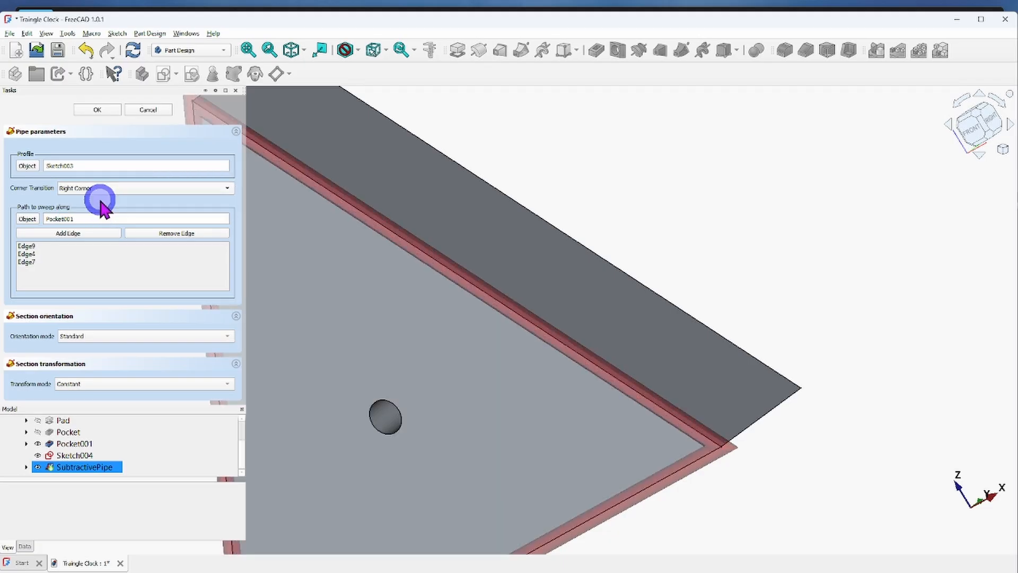
{"action": "scroll", "coordinate": [583, 371], "scroll_direction": "down", "scroll_amount": 5}
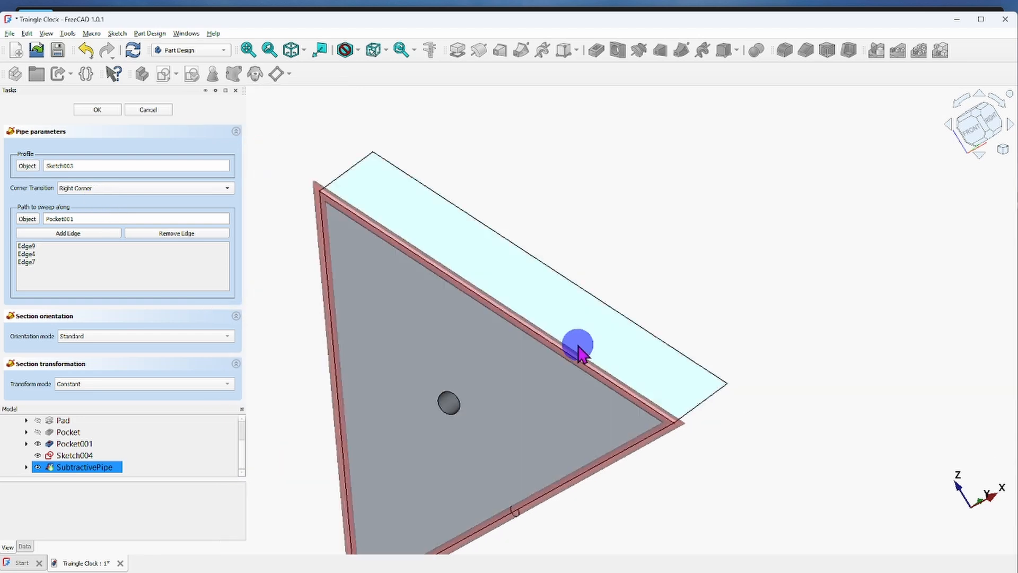
{"action": "mouse_move", "coordinate": [738, 463]}
{"action": "middle_mouse_down"}
{"action": "mouse_move", "coordinate": [704, 431]}
{"action": "mouse_move", "coordinate": [555, 439]}
{"action": "mouse_move", "coordinate": [573, 453]}
{"action": "mouse_move", "coordinate": [684, 463]}
{"action": "mouse_move", "coordinate": [741, 450]}
{"action": "middle_mouse_up"}
{"action": "scroll", "coordinate": [675, 440], "scroll_direction": "up", "scroll_amount": 8}
{"action": "scroll", "coordinate": [672, 416], "scroll_direction": "up", "scroll_amount": 1}
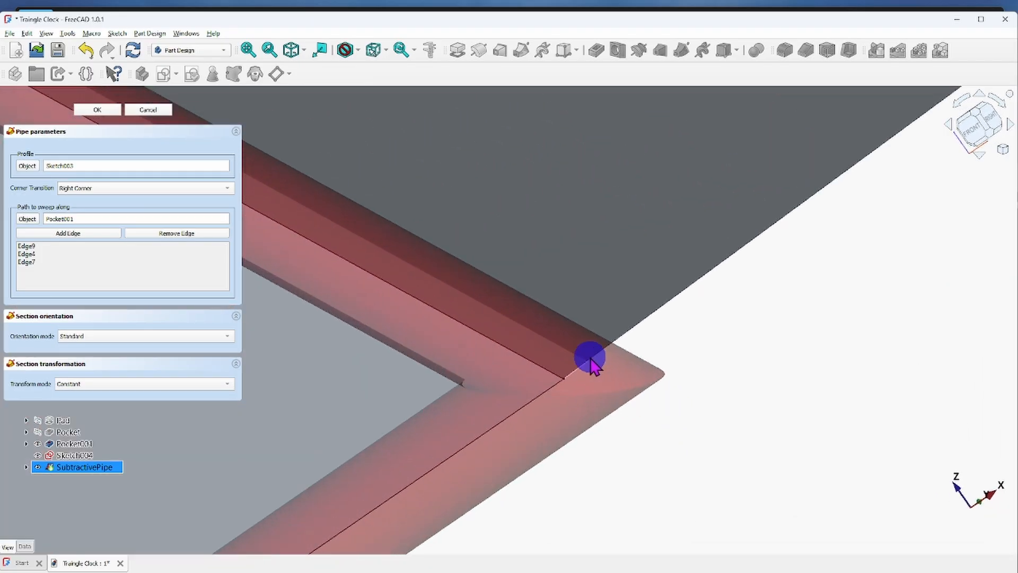
{"action": "scroll", "coordinate": [694, 422], "scroll_direction": "down", "scroll_amount": 8}
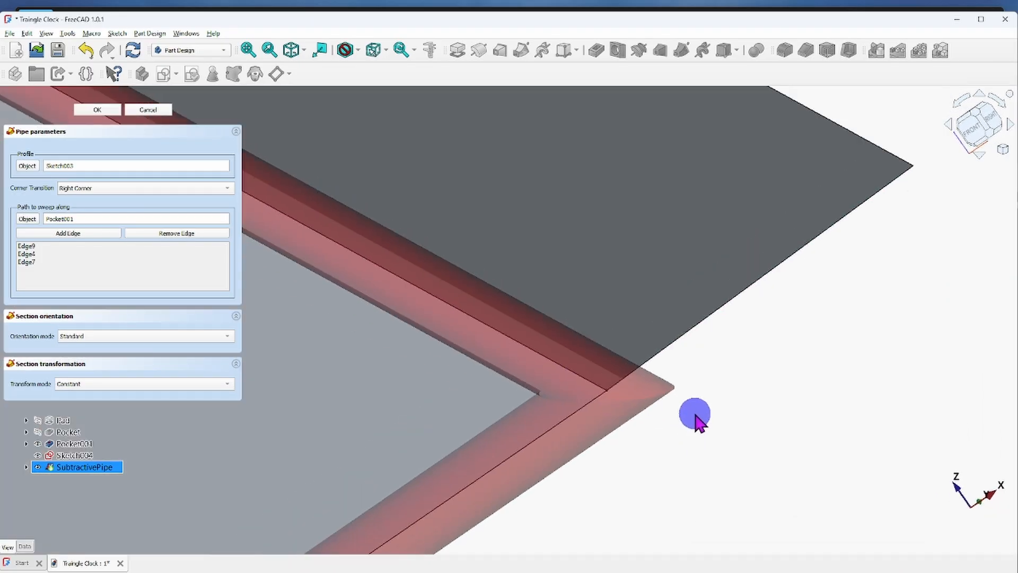
{"action": "middle_click_drag", "start_coordinate": [691, 484], "coordinate": [701, 436]}
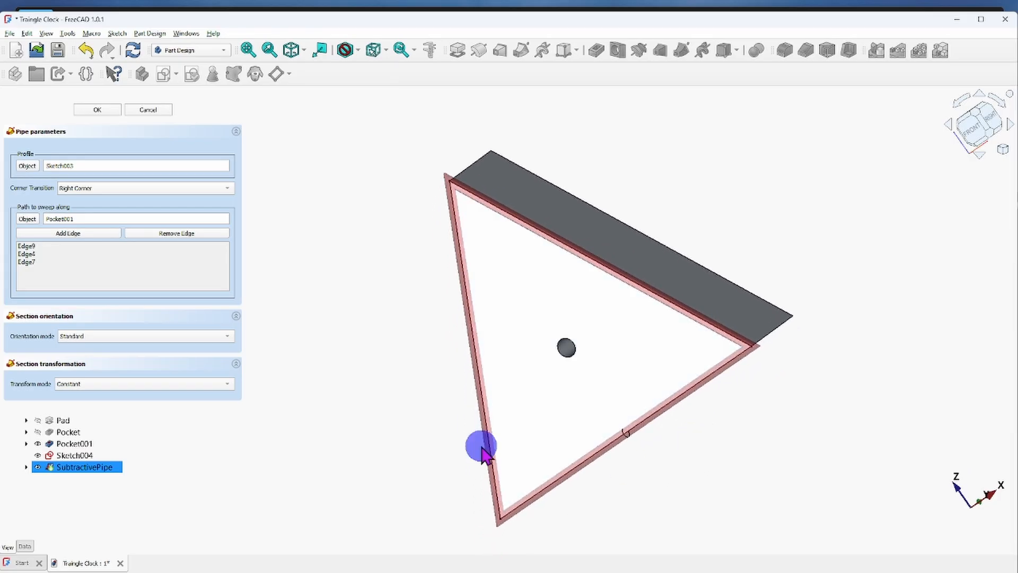
Try the Round Corner transition for the pipe and check the preview at the lower right corner.
{"action": "left_click", "coordinate": [229, 189]}
{"action": "left_click", "coordinate": [114, 200]}
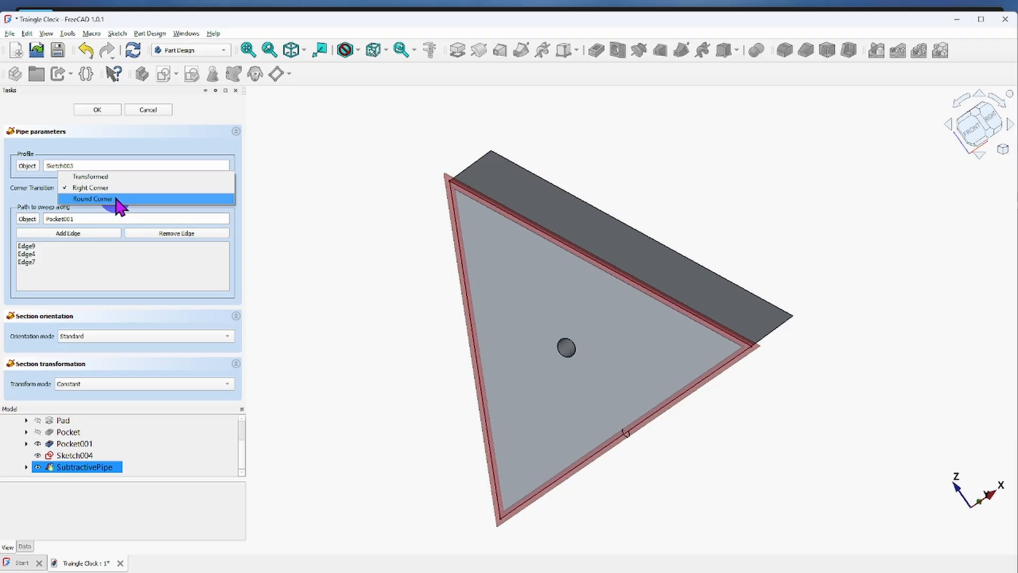
{"action": "left_click", "coordinate": [117, 199]}
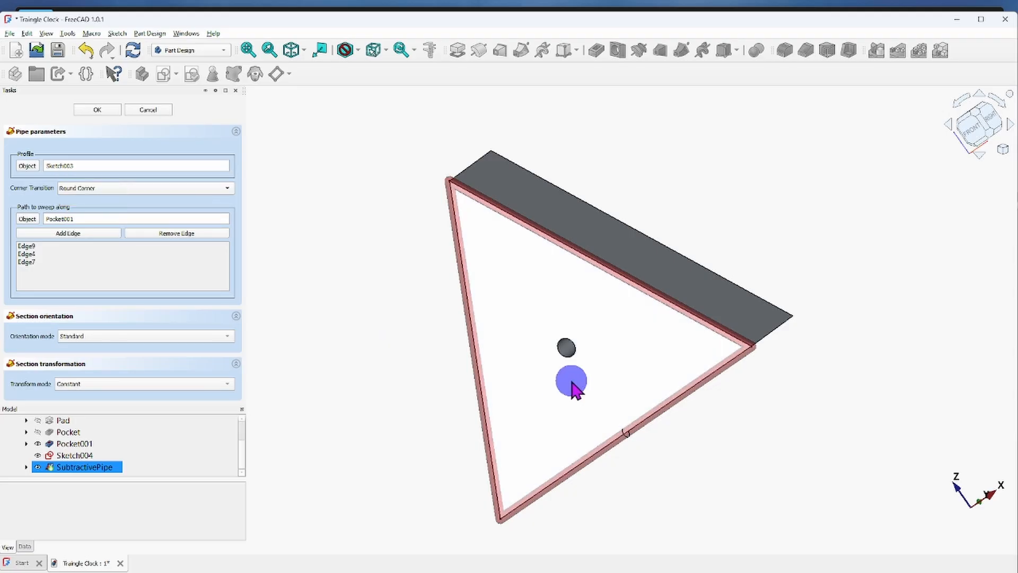
{"action": "scroll", "coordinate": [779, 359], "scroll_direction": "up", "scroll_amount": 6}
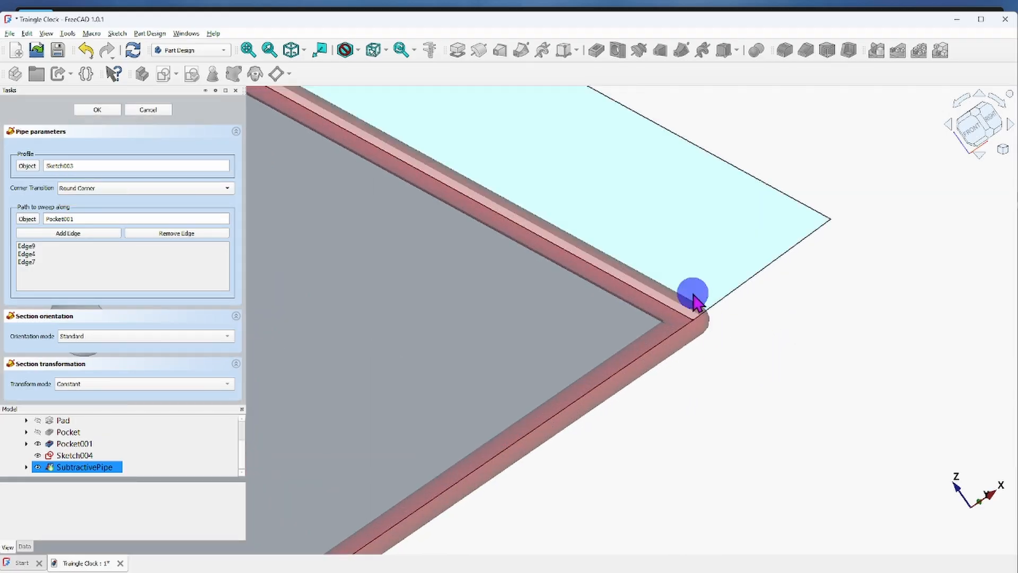
{"action": "scroll", "coordinate": [737, 337], "scroll_direction": "down", "scroll_amount": 4}
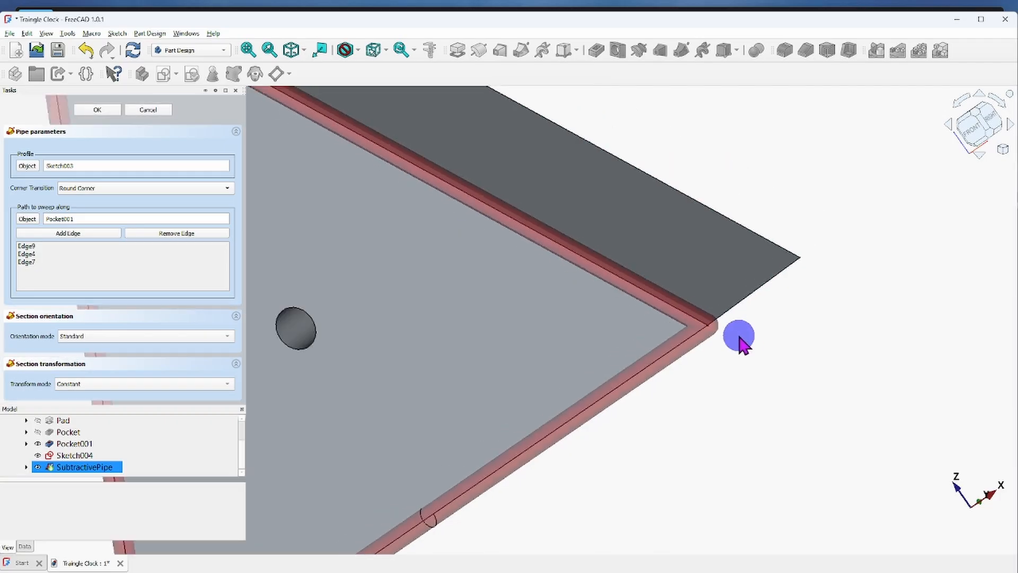
Return the pipe's corner transition to Transformed and compare the preview around the whole triangle.
{"action": "left_click", "coordinate": [227, 188]}
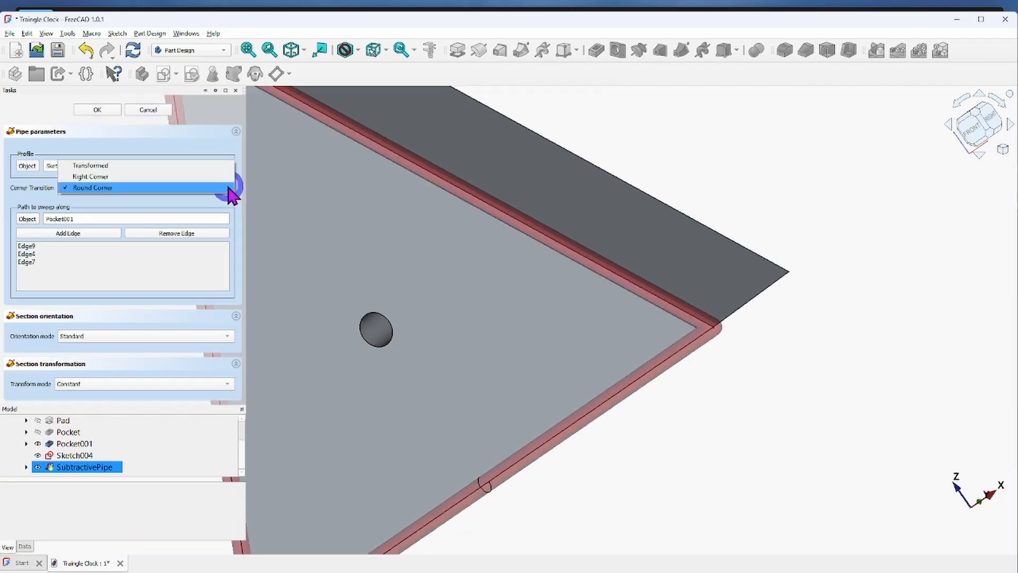
{"action": "left_click", "coordinate": [112, 168]}
{"action": "scroll", "coordinate": [653, 277], "scroll_direction": "down", "scroll_amount": 5}
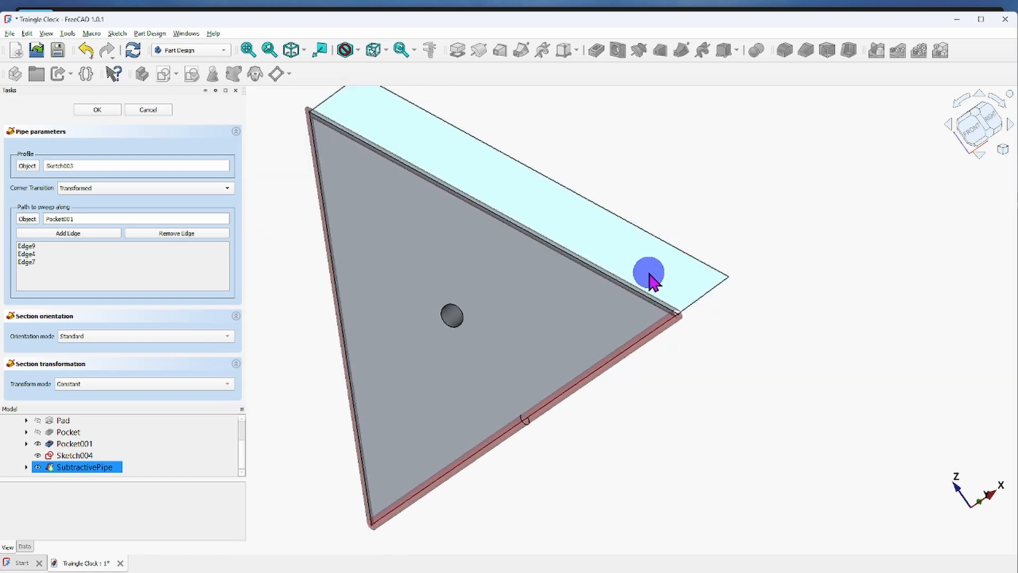
{"action": "middle_click_drag", "start_coordinate": [611, 306], "coordinate": [660, 303]}
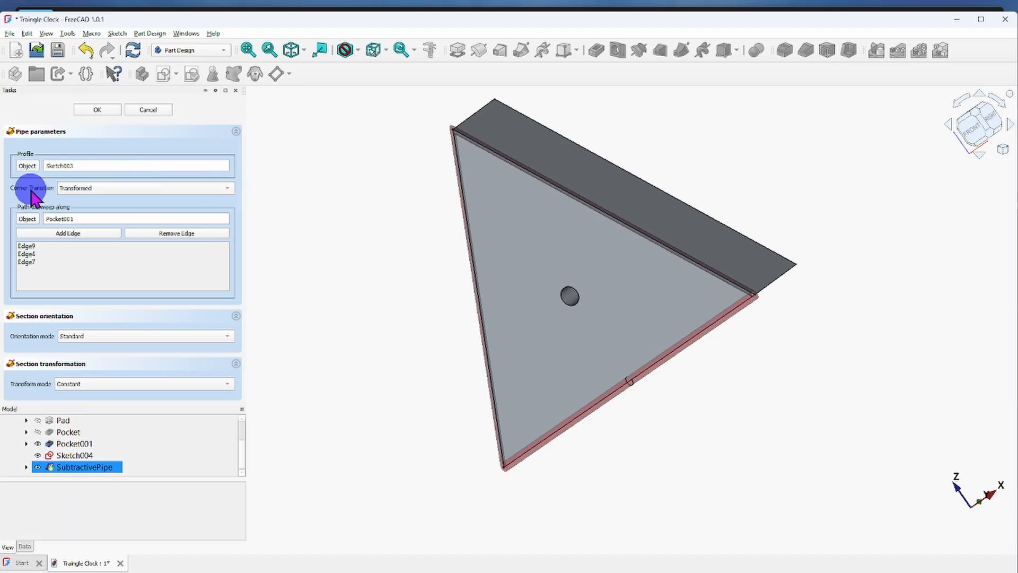
Choose the Right Corner transition for the pipe and complete the subtractive pipe cut.
{"action": "left_click", "coordinate": [228, 188]}
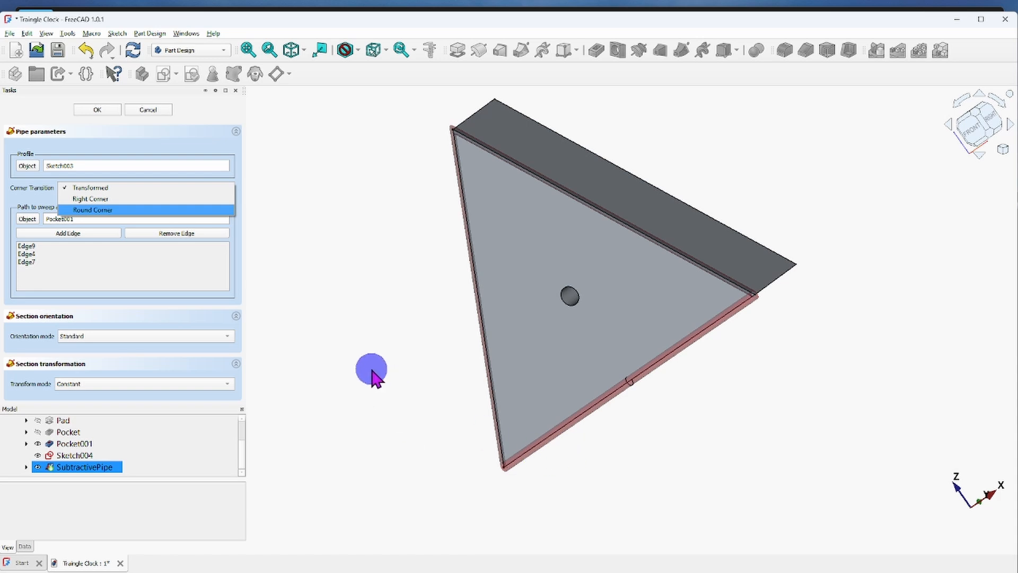
{"action": "left_click", "coordinate": [85, 199]}
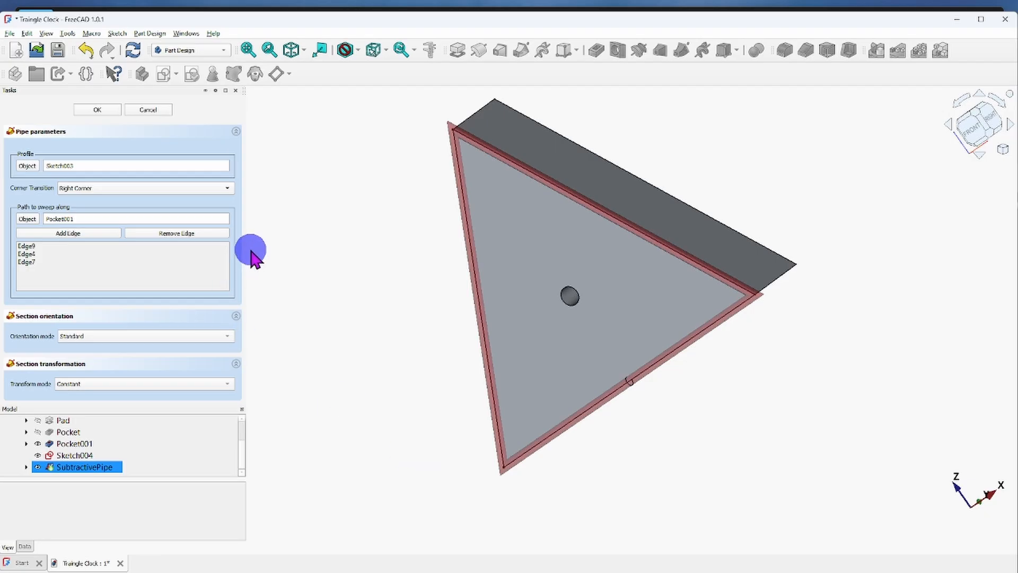
{"action": "left_click", "coordinate": [97, 110]}
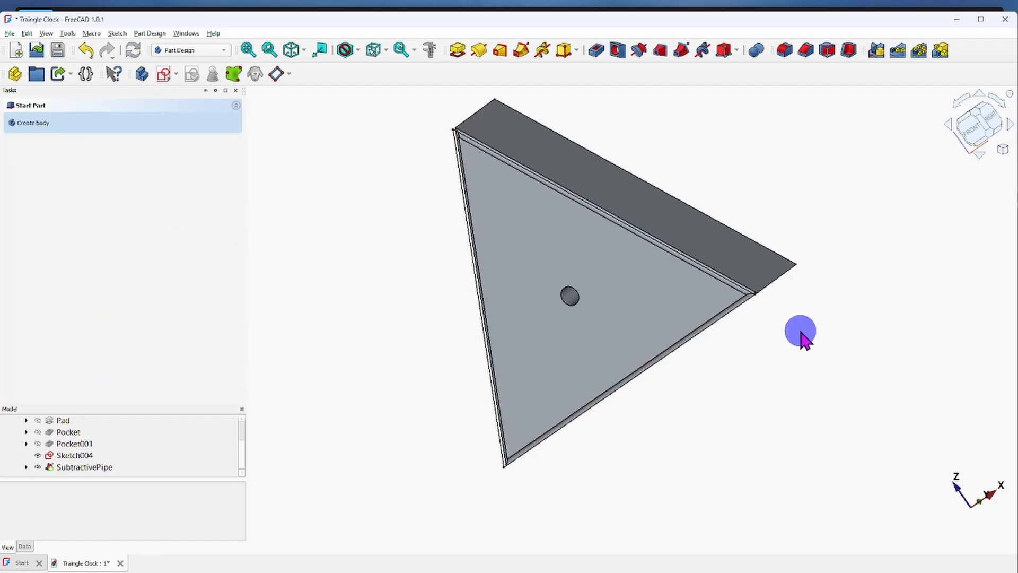
Examine the finished edge cut at the two lower corners of the clock's front face.
{"action": "middle_click_drag", "start_coordinate": [797, 327], "coordinate": [770, 335]}
{"action": "scroll", "coordinate": [770, 335], "scroll_direction": "up", "scroll_amount": 5}
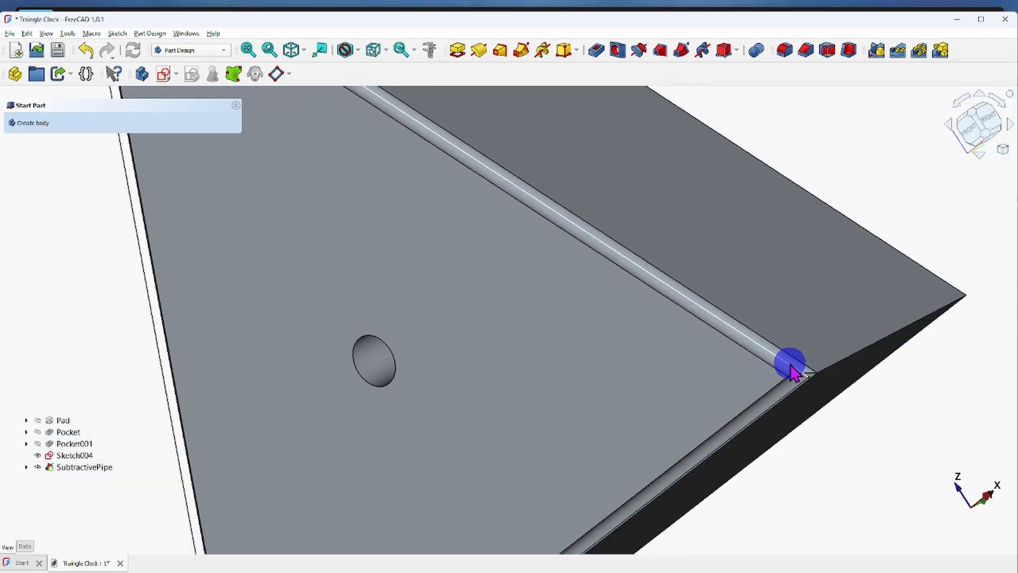
{"action": "scroll", "coordinate": [791, 367], "scroll_direction": "down", "scroll_amount": 5}
{"action": "middle_click_drag", "start_coordinate": [795, 450], "coordinate": [657, 432]}
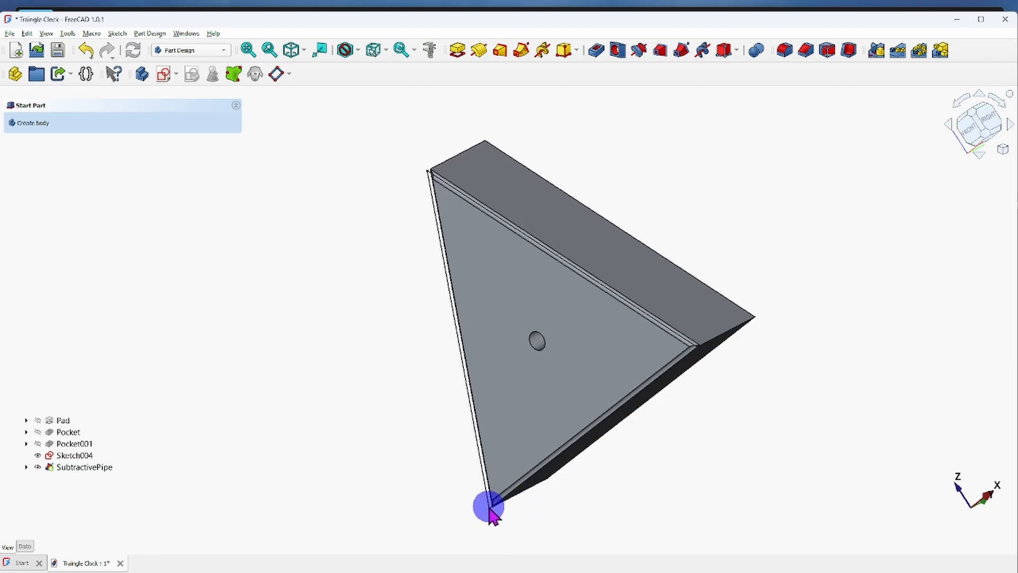
{"action": "scroll", "coordinate": [486, 506], "scroll_direction": "up", "scroll_amount": 3}
{"action": "scroll", "coordinate": [477, 469], "scroll_direction": "down", "scroll_amount": 2}
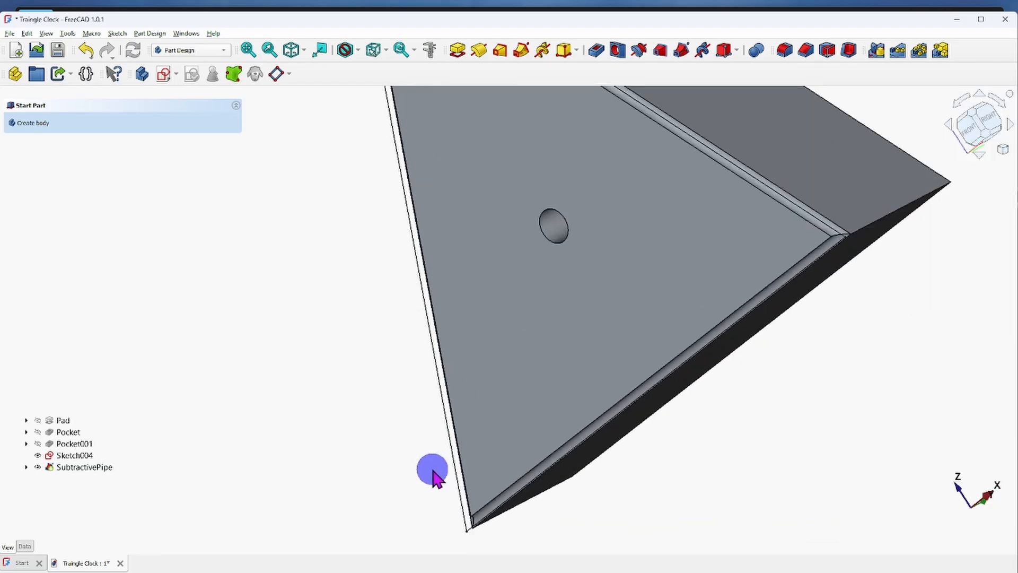
{"action": "scroll", "coordinate": [419, 509], "scroll_direction": "down", "scroll_amount": 2}
{"action": "scroll", "coordinate": [439, 522], "scroll_direction": "up", "scroll_amount": 1}
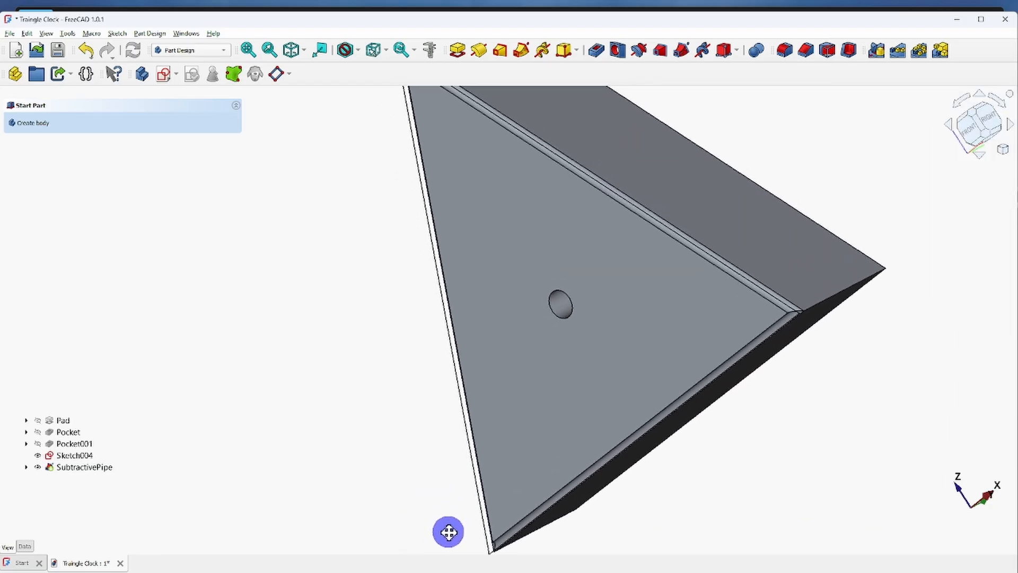
{"action": "scroll", "coordinate": [443, 509], "scroll_direction": "down", "scroll_amount": 3}
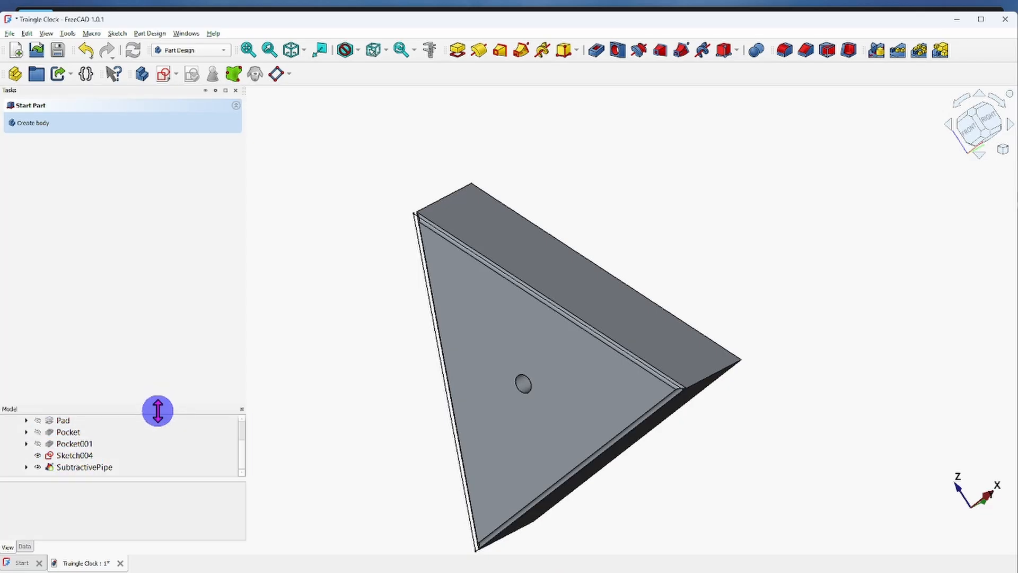
Enlarge the model tree area and hide Sketch004, the outline sketch still displayed in front of the clock body.
{"action": "left_click_drag", "start_coordinate": [158, 412], "coordinate": [163, 194]}
{"action": "left_click", "coordinate": [75, 273]}
{"action": "left_click", "coordinate": [79, 274]}
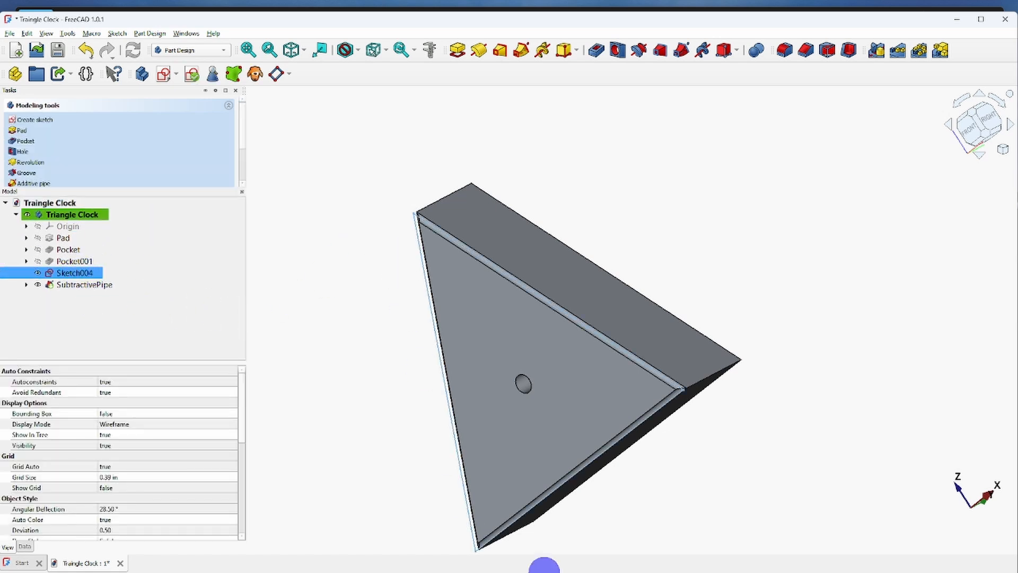
{"action": "left_click", "coordinate": [38, 272]}
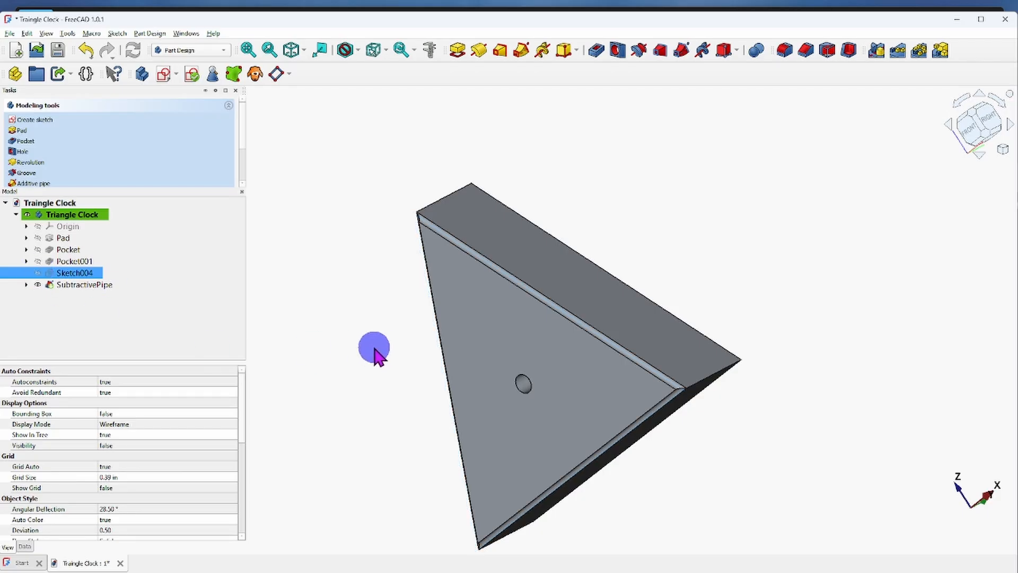
Switch to the isometric view and examine where the edge cuts meet at the triangle's apex.
{"action": "scroll", "coordinate": [375, 349], "scroll_direction": "down", "scroll_amount": 2}
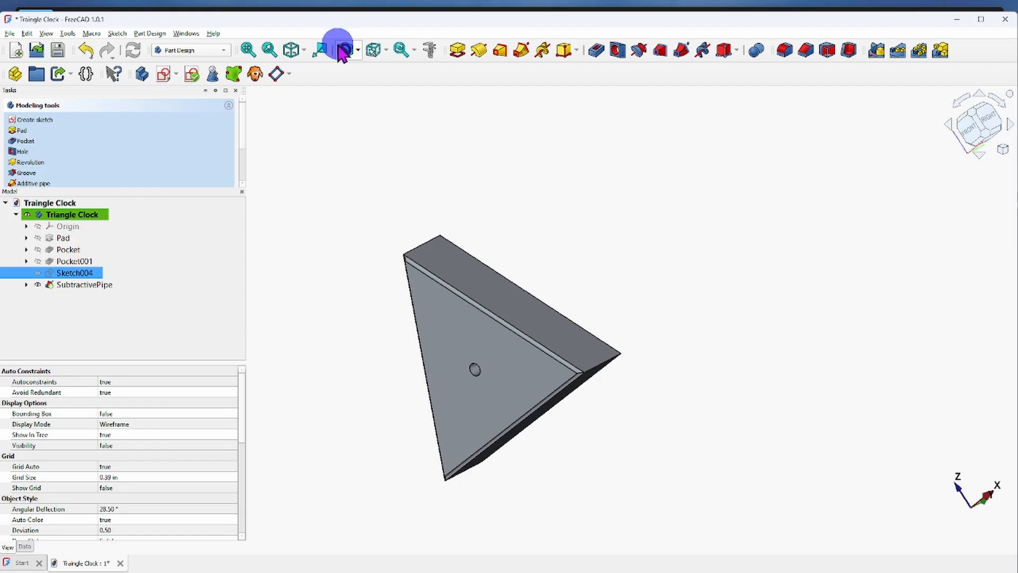
{"action": "left_click", "coordinate": [293, 50]}
{"action": "scroll", "coordinate": [466, 302], "scroll_direction": "up", "scroll_amount": 2}
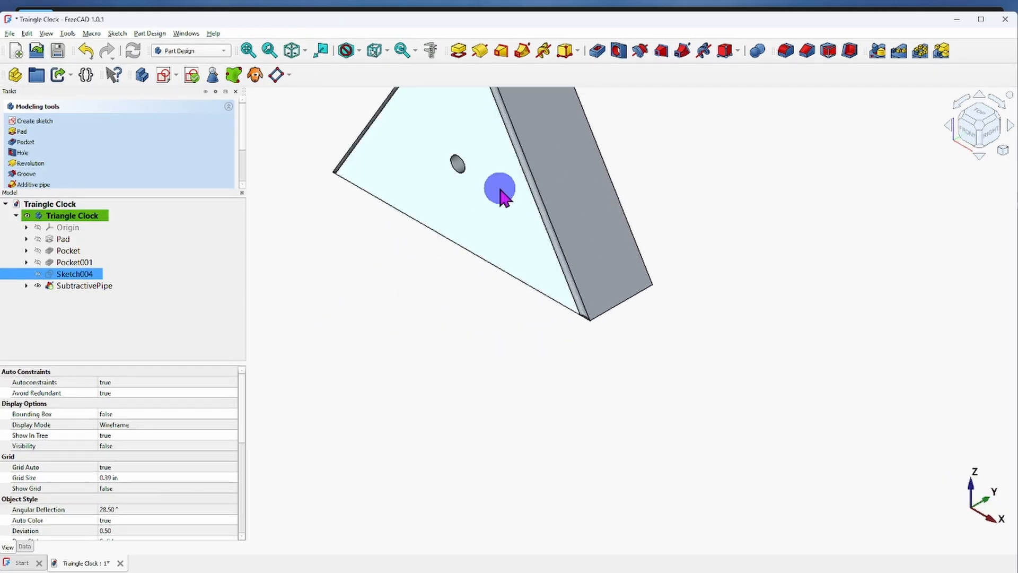
{"action": "middle_click_drag", "start_coordinate": [500, 193], "coordinate": [576, 389]}
{"action": "scroll", "coordinate": [565, 353], "scroll_direction": "up", "scroll_amount": 4}
{"action": "middle_click_drag", "start_coordinate": [554, 298], "coordinate": [576, 548]}
{"action": "scroll", "coordinate": [525, 254], "scroll_direction": "up", "scroll_amount": 10}
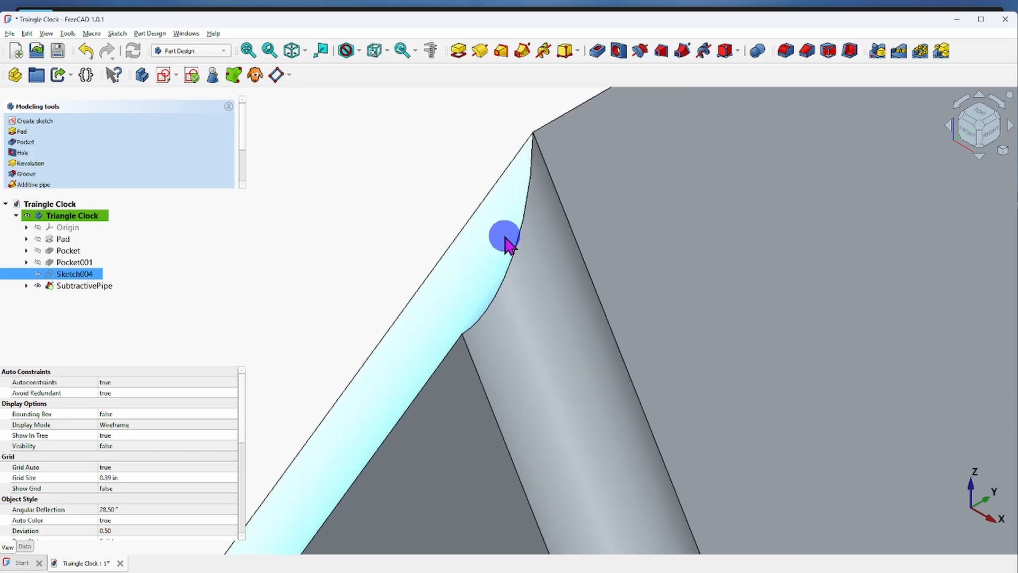
{"action": "scroll", "coordinate": [503, 242], "scroll_direction": "down", "scroll_amount": 3}
{"action": "scroll", "coordinate": [503, 245], "scroll_direction": "down", "scroll_amount": 8}
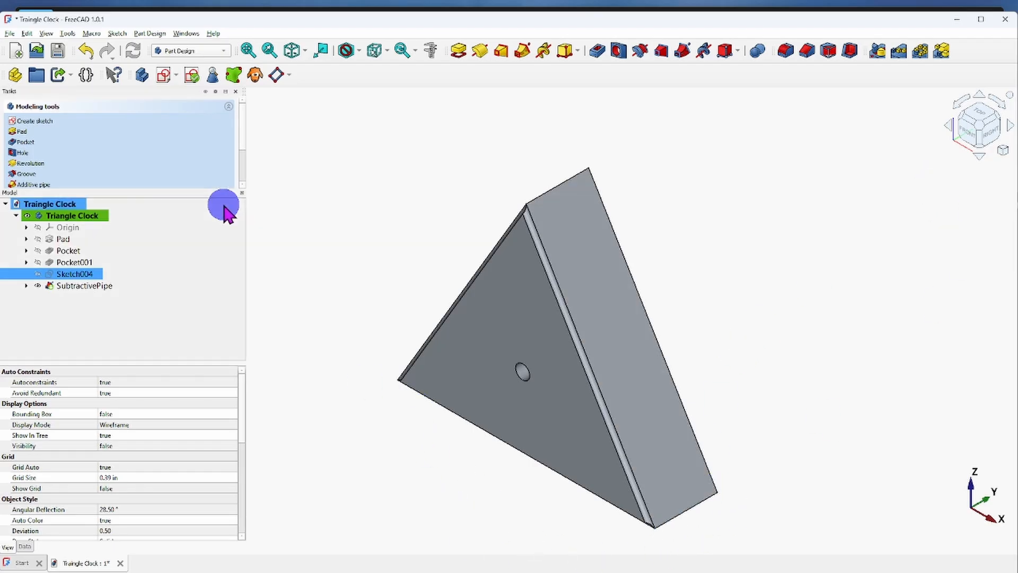
{"action": "left_click", "coordinate": [79, 287], "text": "ctrl"}
{"action": "left_click", "coordinate": [82, 287], "text": "ctrl"}
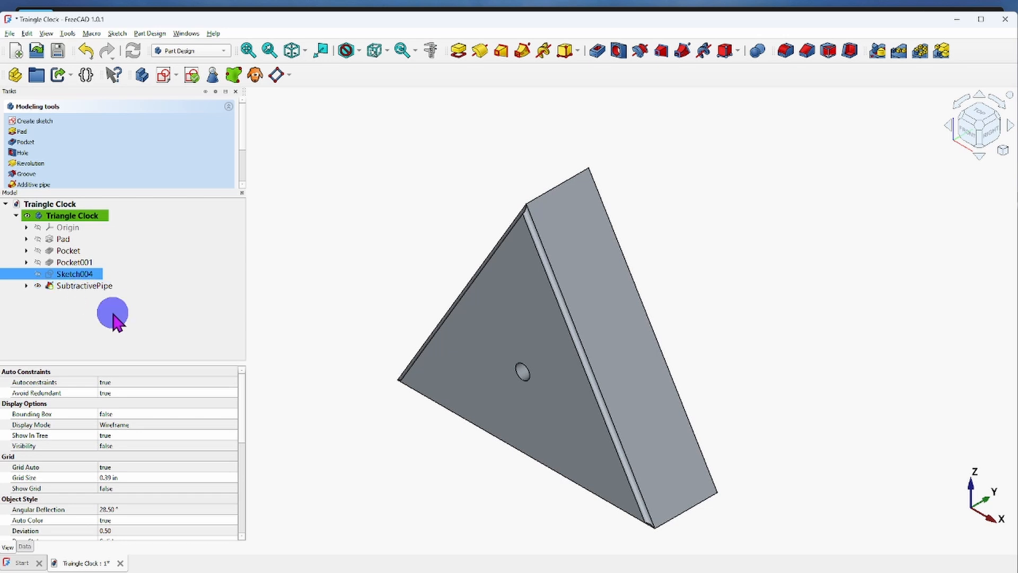
{"action": "middle_click_drag", "start_coordinate": [439, 486], "coordinate": [497, 450]}
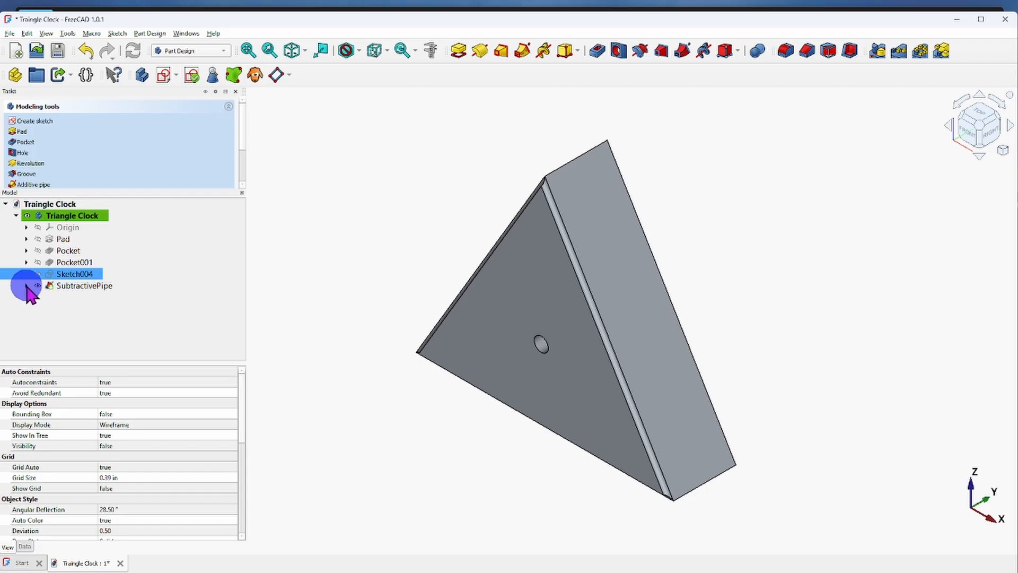
Open Sketch003, the subtractive pipe's profile sketch, for editing and delete its 3/16 in circle.
{"action": "left_click", "coordinate": [82, 298], "text": "ctrl"}
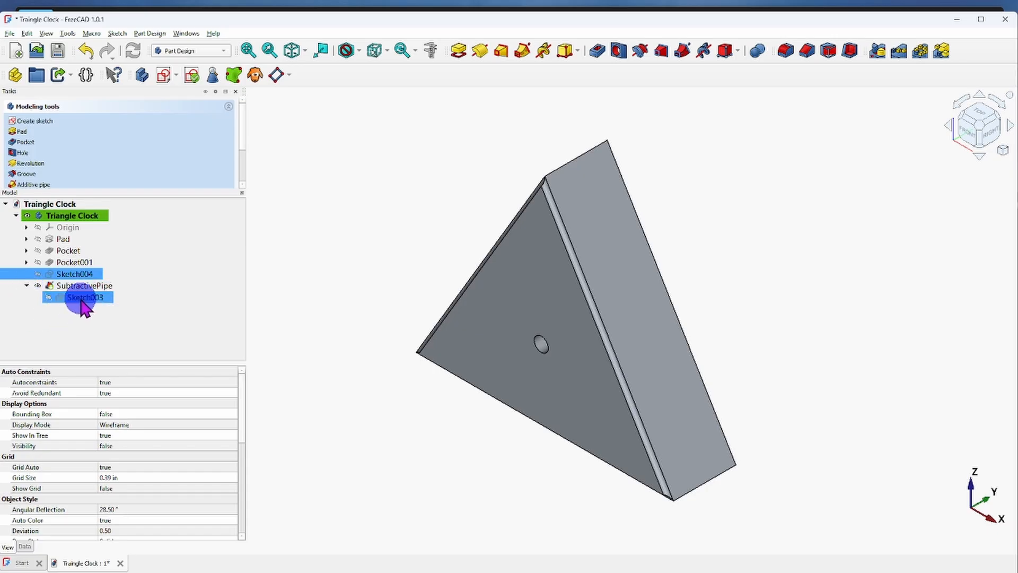
{"action": "left_click", "coordinate": [82, 298]}
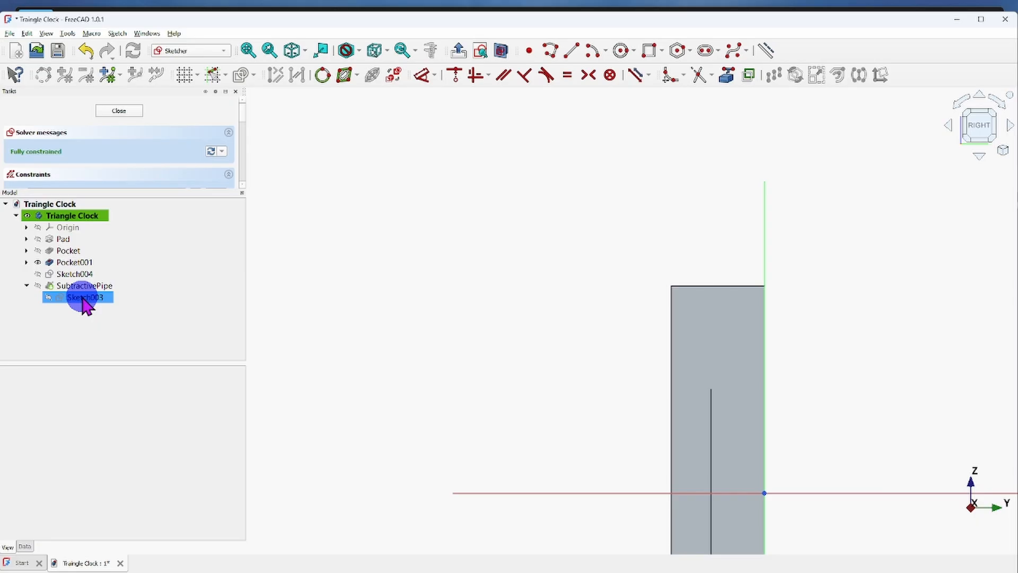
{"action": "scroll", "coordinate": [528, 289], "scroll_direction": "down", "scroll_amount": 1}
{"action": "middle_click_drag", "start_coordinate": [613, 434], "coordinate": [555, 274]}
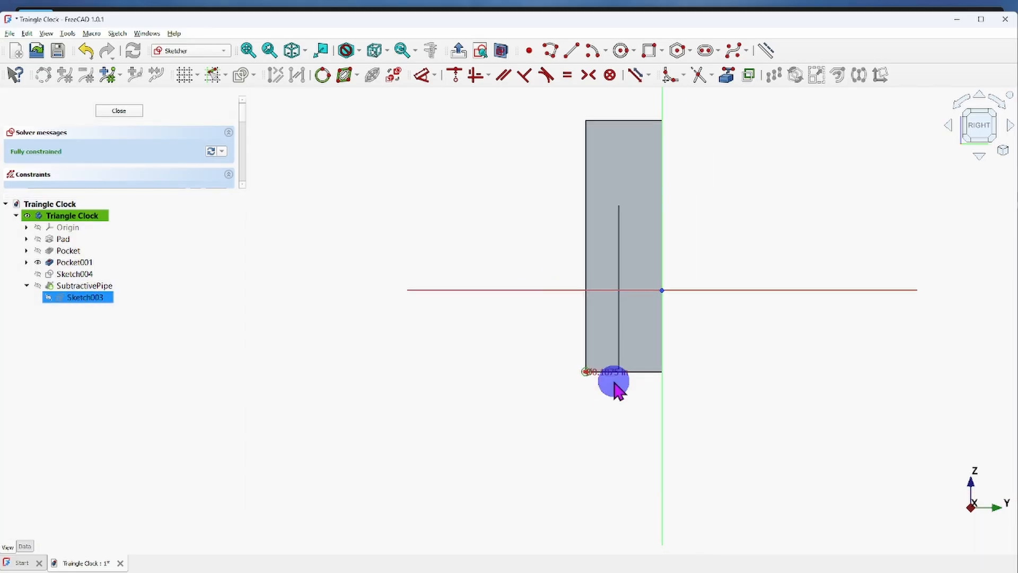
{"action": "scroll", "coordinate": [599, 374], "scroll_direction": "up", "scroll_amount": 4}
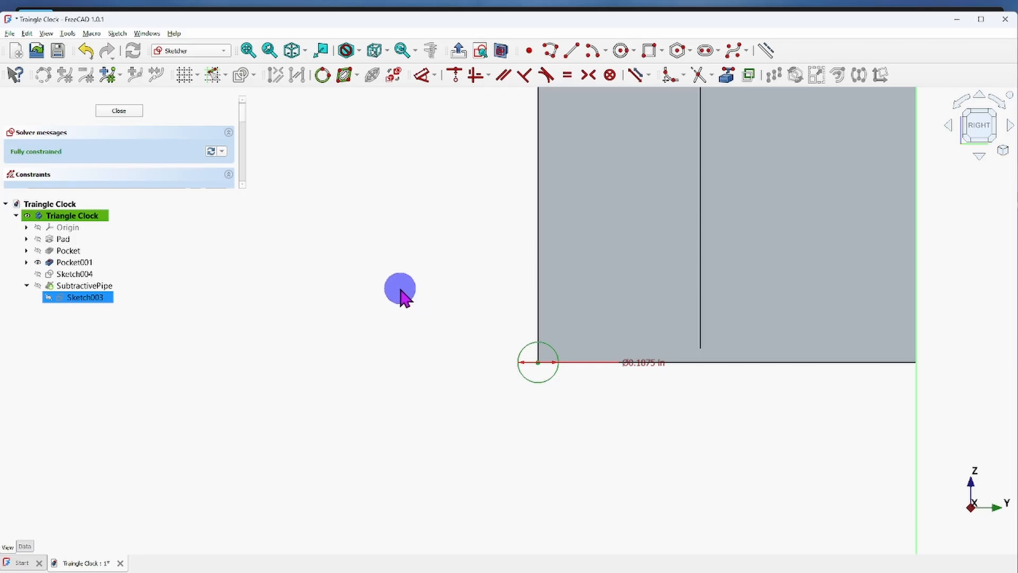
{"action": "scroll", "coordinate": [381, 307], "scroll_direction": "down", "scroll_amount": 2}
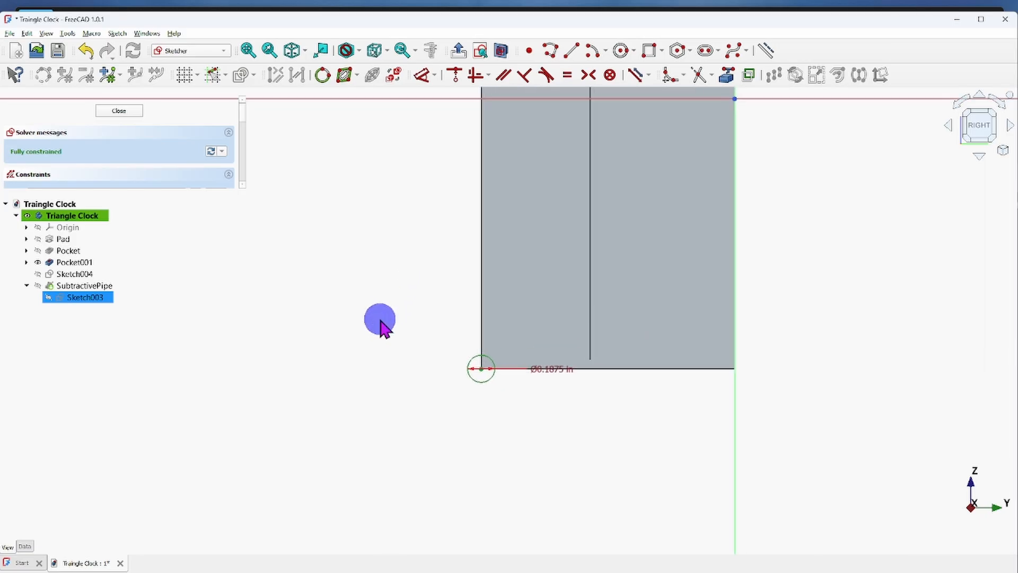
{"action": "left_click", "coordinate": [471, 362]}
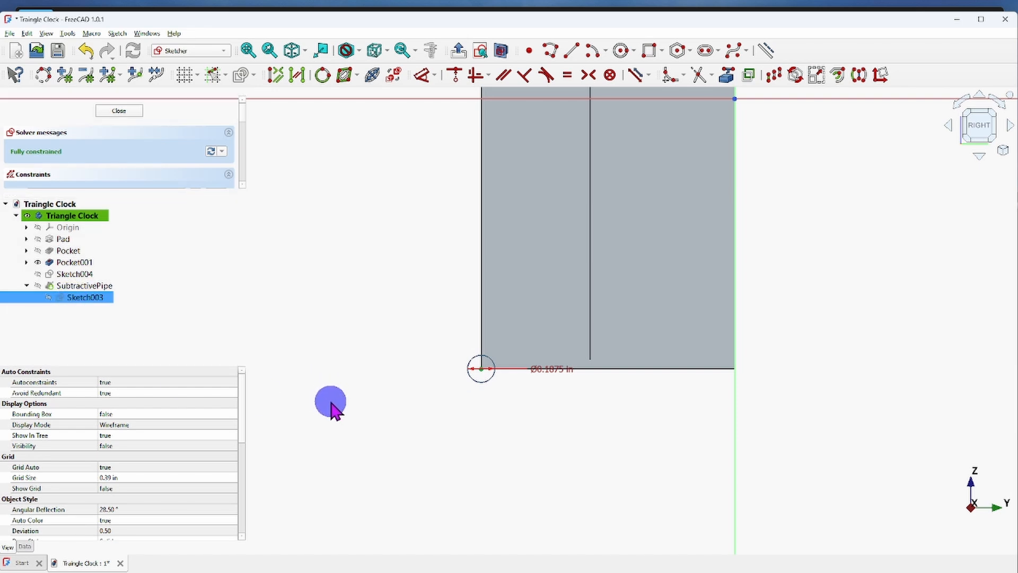
{"action": "left_click", "coordinate": [476, 359]}
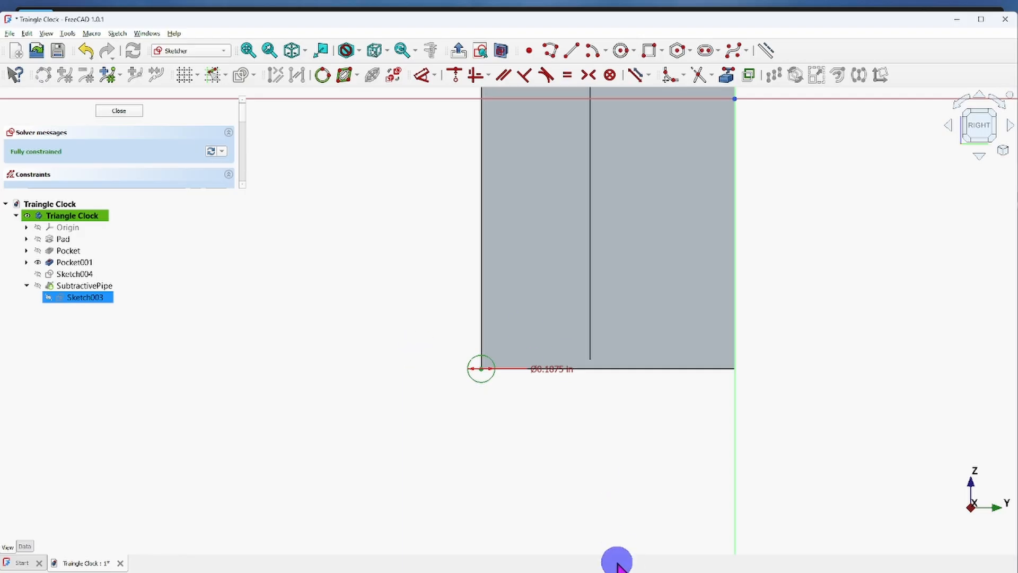
{"action": "left_click", "coordinate": [484, 381]}
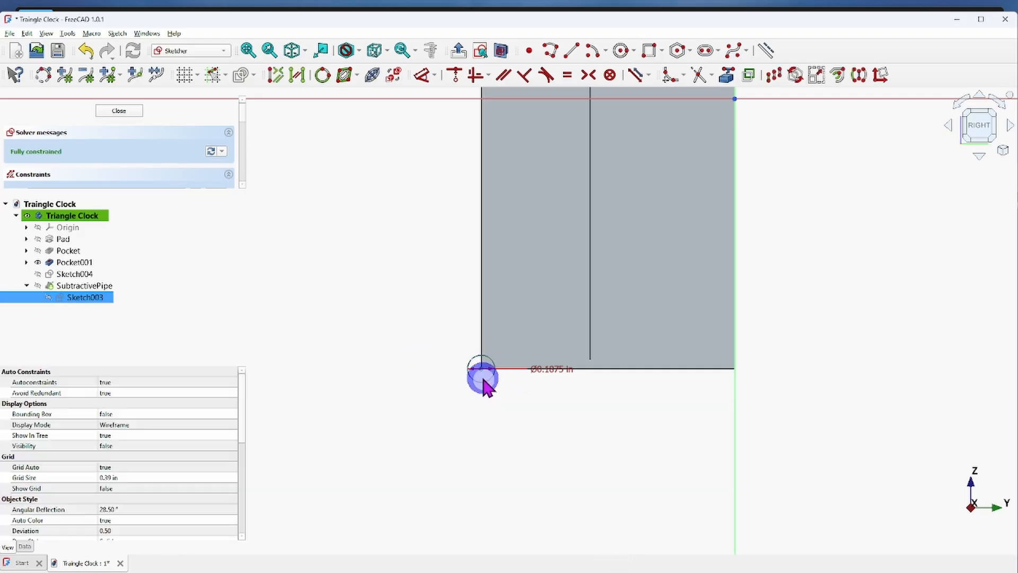
{"action": "key", "text": "Delete"}
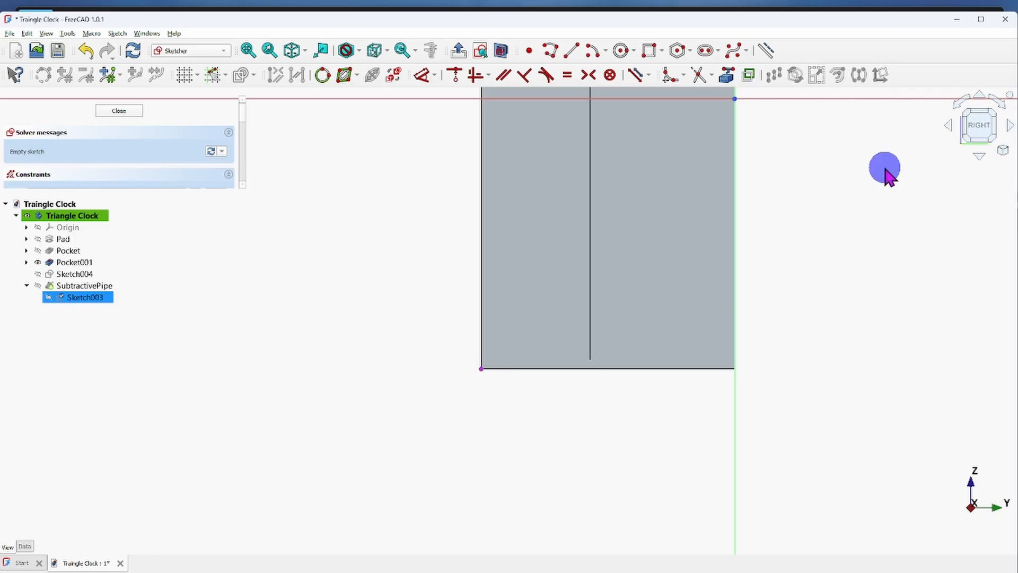
Draw a centered rectangle about 0.33 in wide and 0.32 in high on the clock's lower front corner point.
{"action": "left_click", "coordinate": [662, 51]}
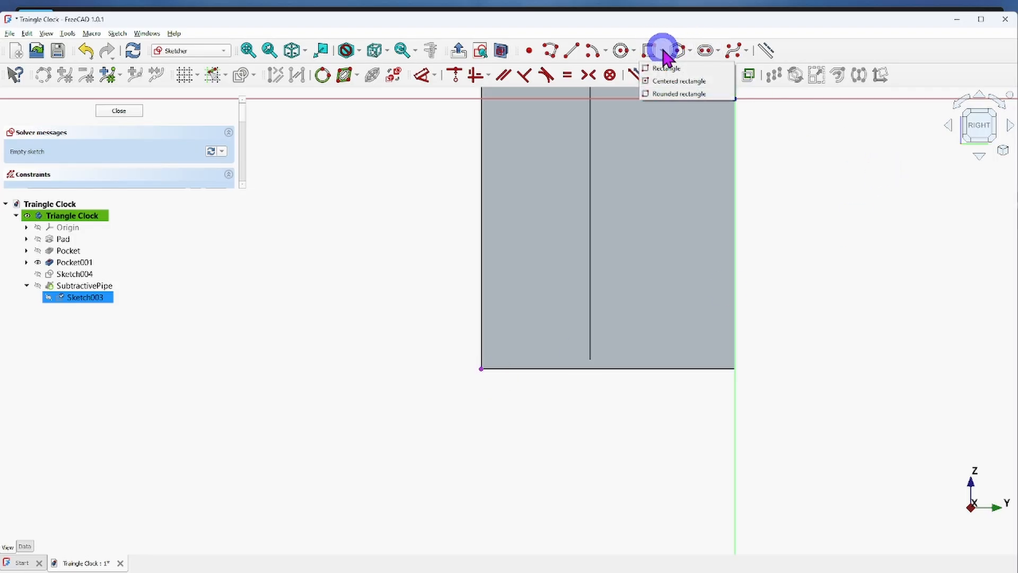
{"action": "left_click", "coordinate": [647, 83]}
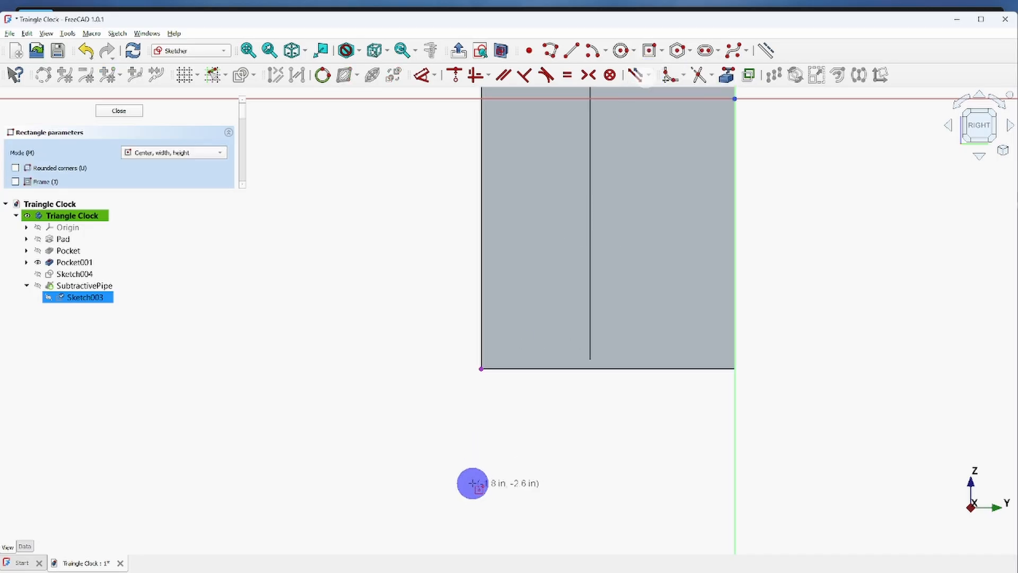
{"action": "left_click", "coordinate": [481, 368]}
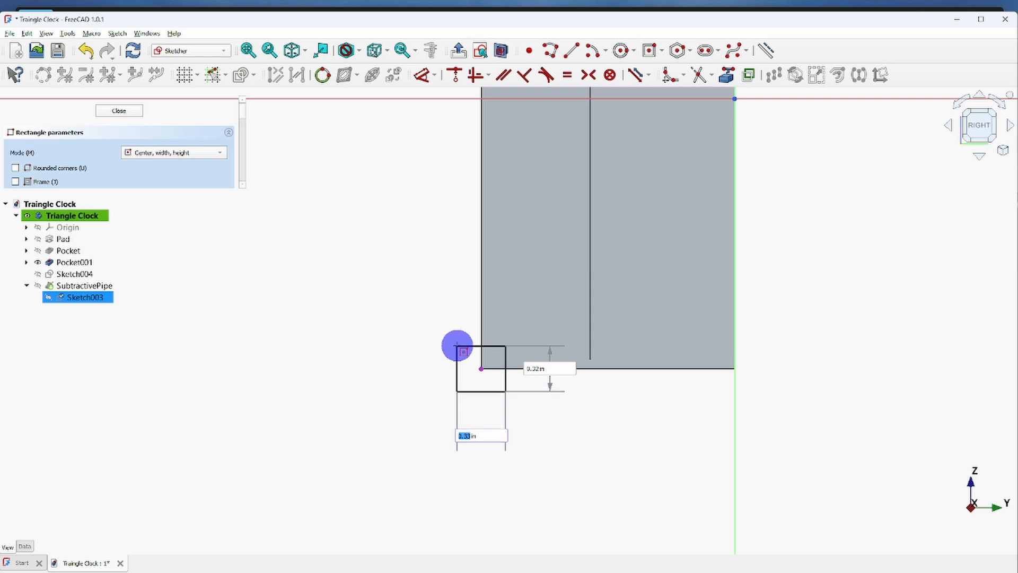
{"action": "left_click", "coordinate": [457, 346]}
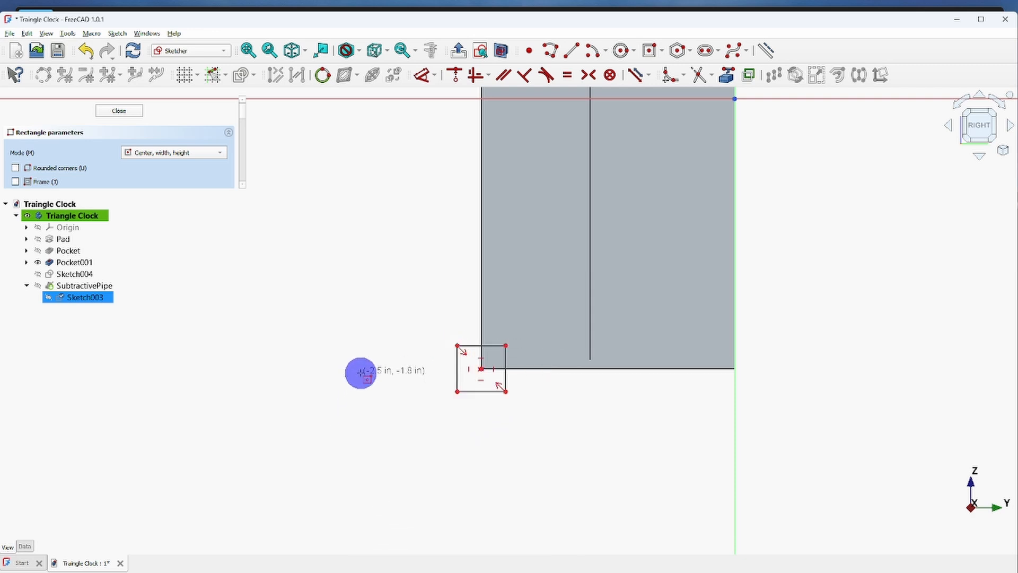
{"action": "right_click", "coordinate": [360, 372]}
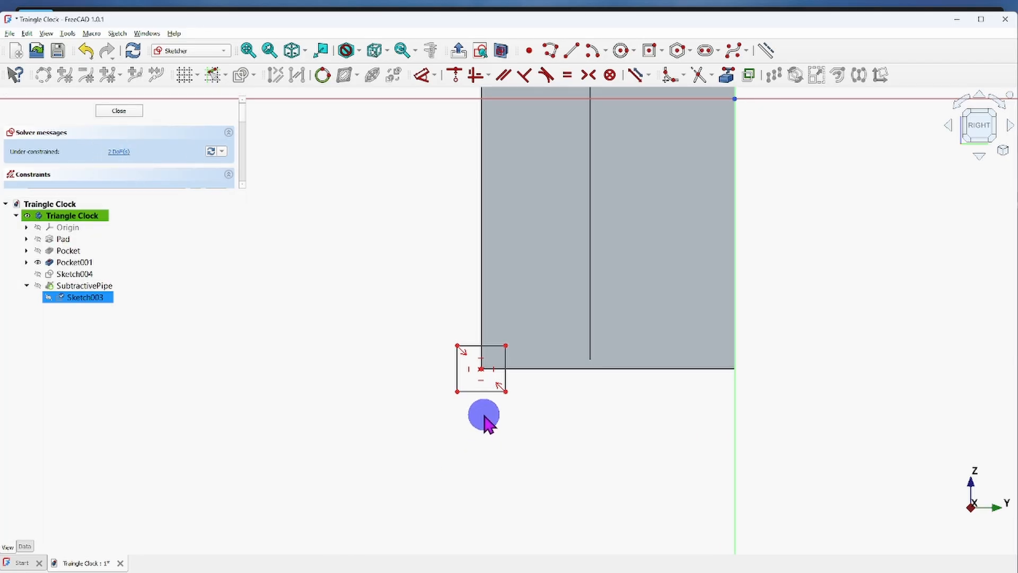
Constrain the rectangle to 0.33 in wide and 0.32 in high, and close the sketch to update the pipe cut.
{"action": "left_click", "coordinate": [484, 393]}
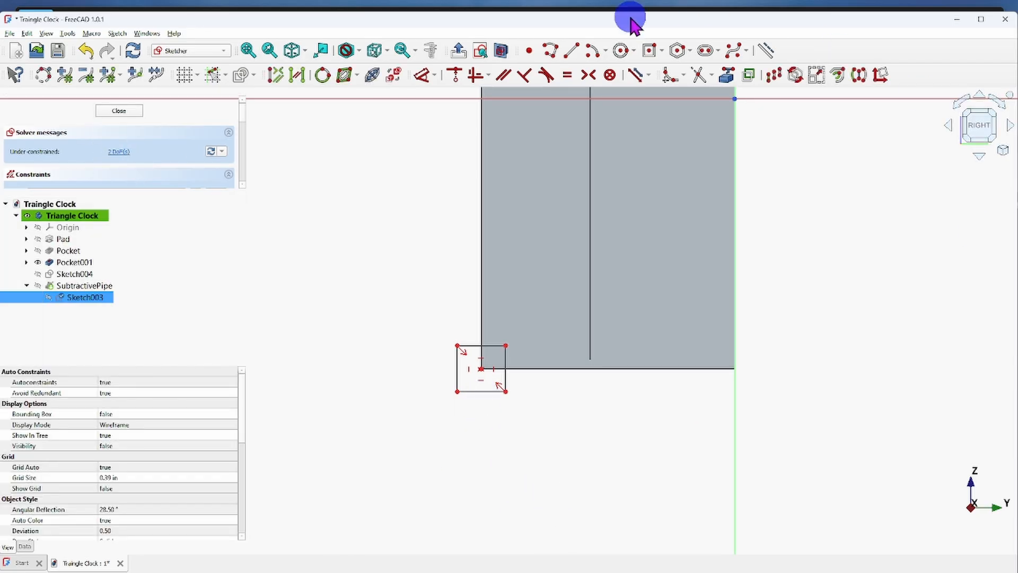
{"action": "left_click", "coordinate": [424, 77]}
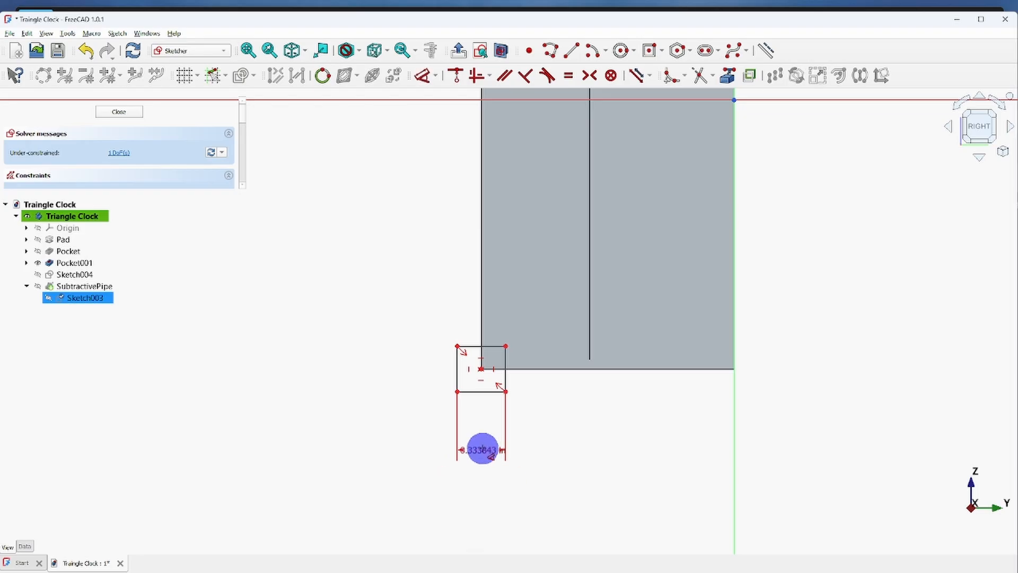
{"action": "left_click", "coordinate": [569, 443]}
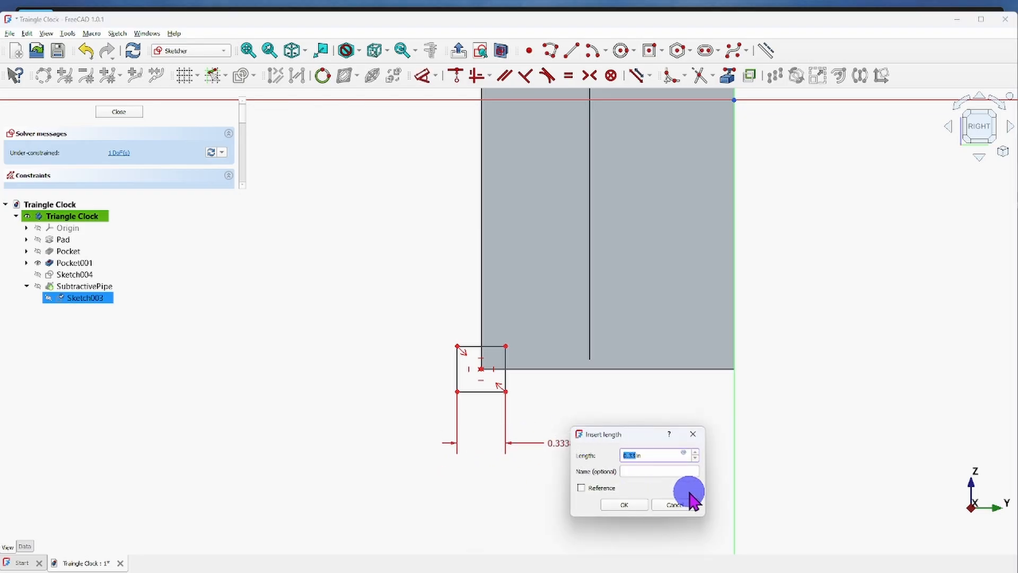
{"action": "left_click", "coordinate": [622, 504]}
{"action": "left_click", "coordinate": [454, 369]}
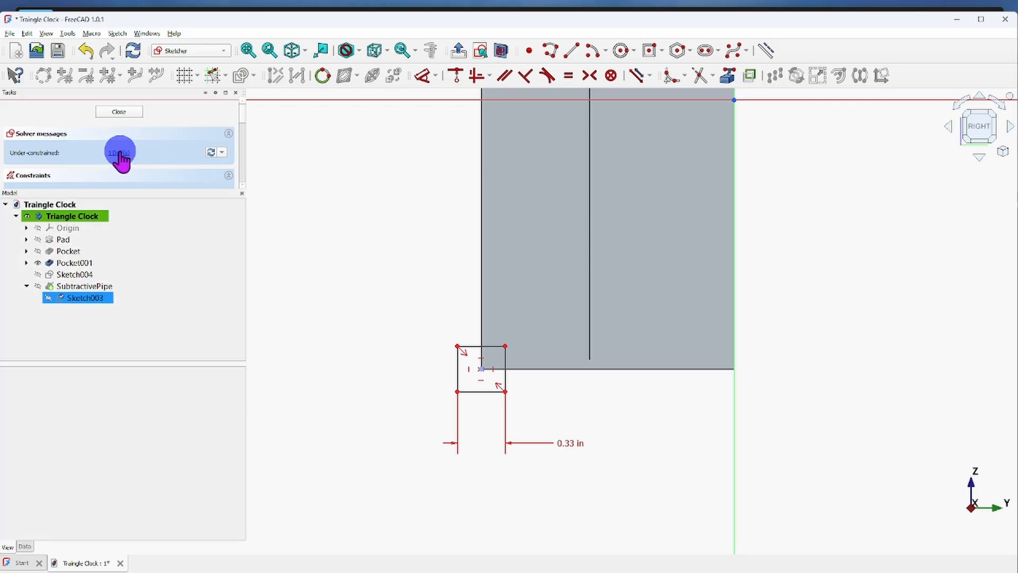
{"action": "left_click", "coordinate": [458, 370]}
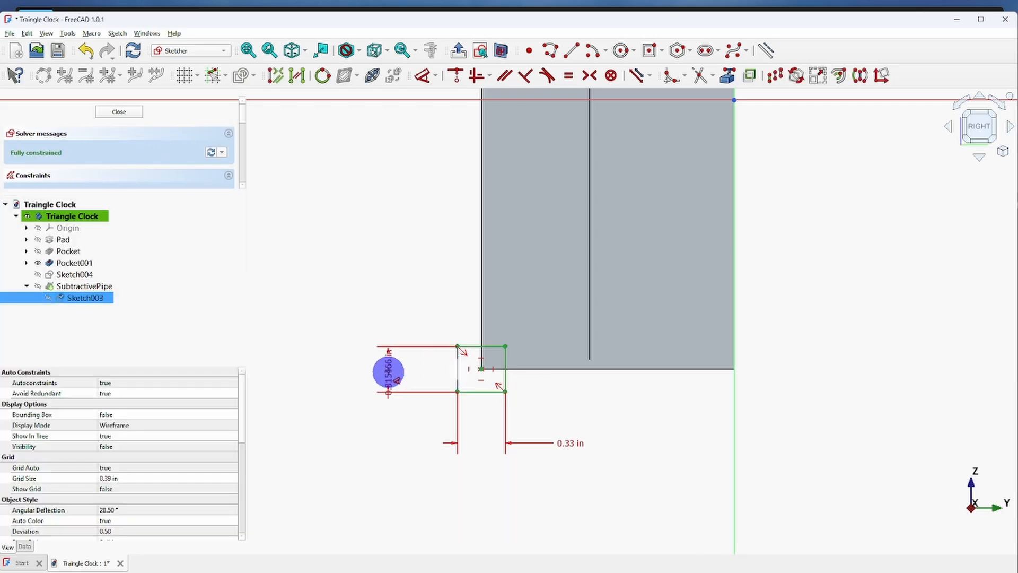
{"action": "left_click", "coordinate": [389, 370]}
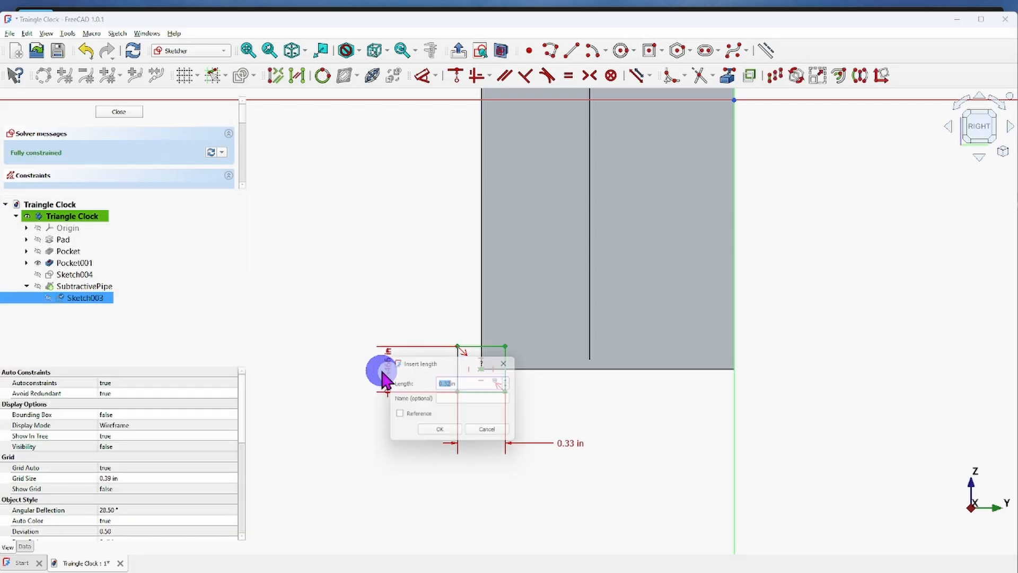
{"action": "left_click", "coordinate": [432, 434]}
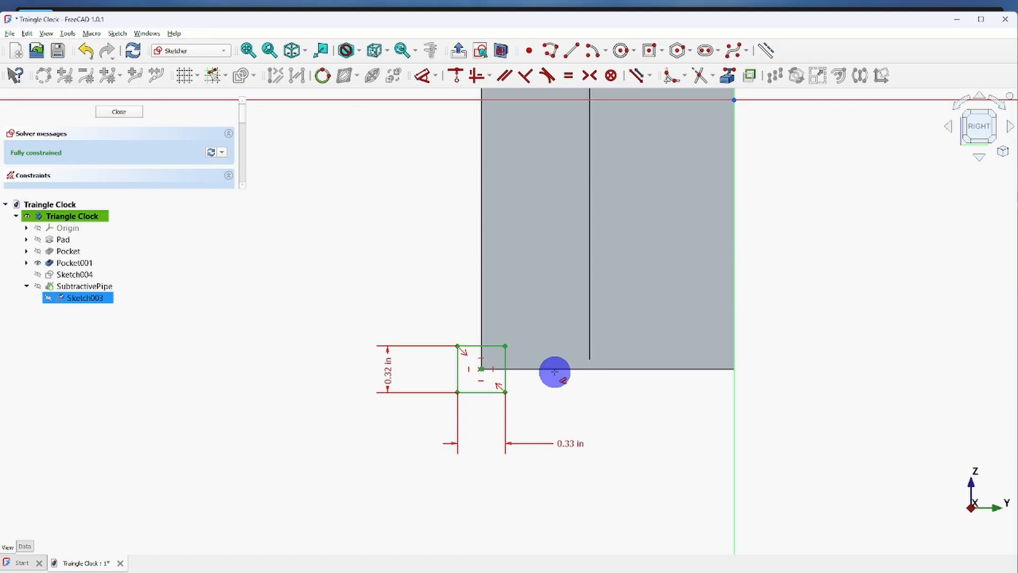
{"action": "left_click", "coordinate": [121, 113]}
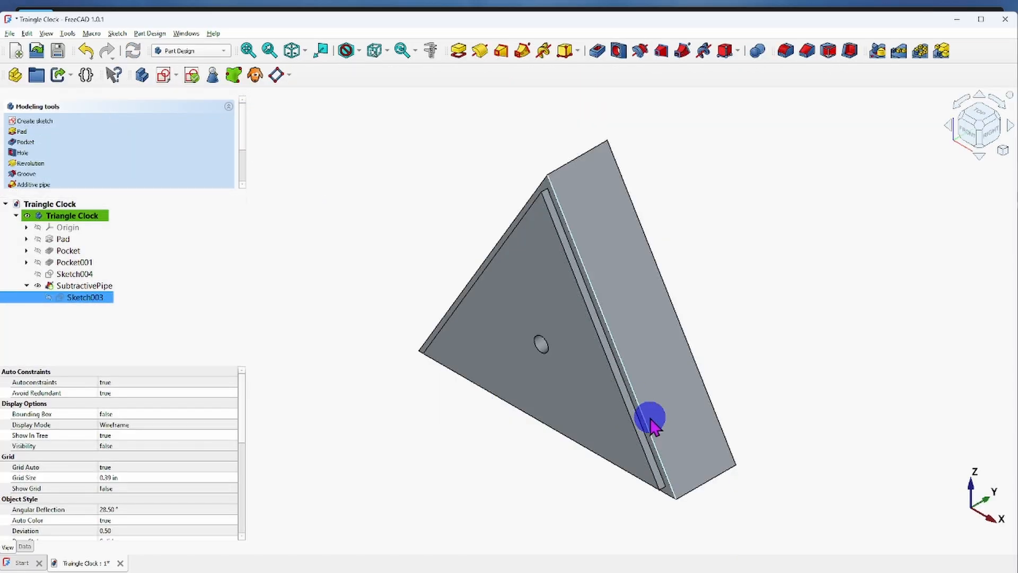
{"action": "mouse_move", "coordinate": [650, 420]}
{"action": "middle_mouse_down"}
{"action": "mouse_move", "coordinate": [658, 426]}
{"action": "mouse_move", "coordinate": [564, 393]}
{"action": "mouse_move", "coordinate": [438, 386]}
{"action": "mouse_move", "coordinate": [448, 297]}
{"action": "mouse_move", "coordinate": [575, 294]}
{"action": "mouse_move", "coordinate": [629, 339]}
{"action": "mouse_move", "coordinate": [641, 386]}
{"action": "mouse_move", "coordinate": [530, 380]}
{"action": "middle_mouse_up"}
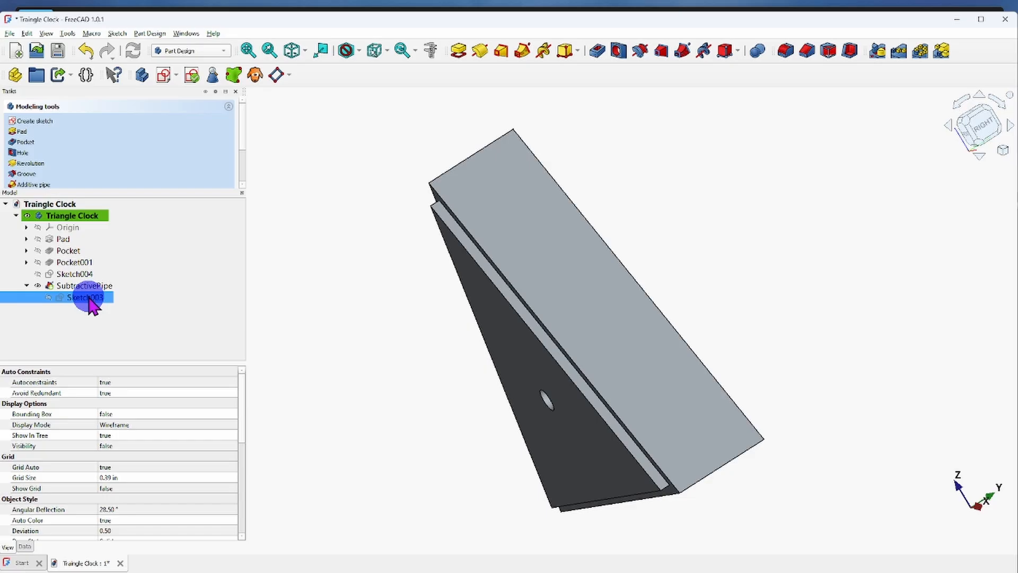
Rename Sketch004, the pipe's outline sketch, as path.
{"action": "left_click", "coordinate": [77, 274], "text": "ctrl"}
{"action": "left_click", "coordinate": [103, 298]}
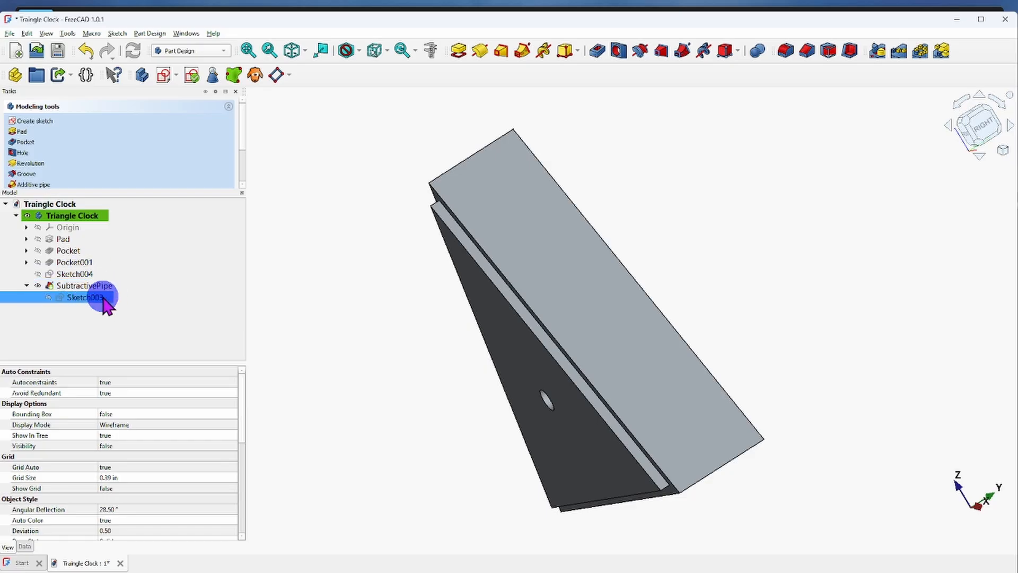
{"action": "left_click", "coordinate": [72, 276], "text": "ctrl"}
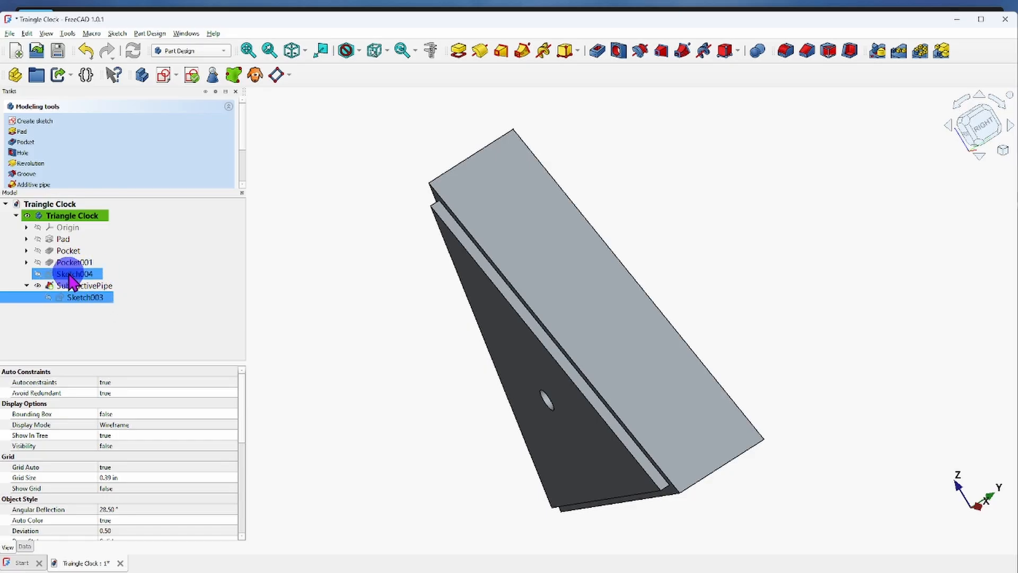
{"action": "right_click", "coordinate": [72, 277]}
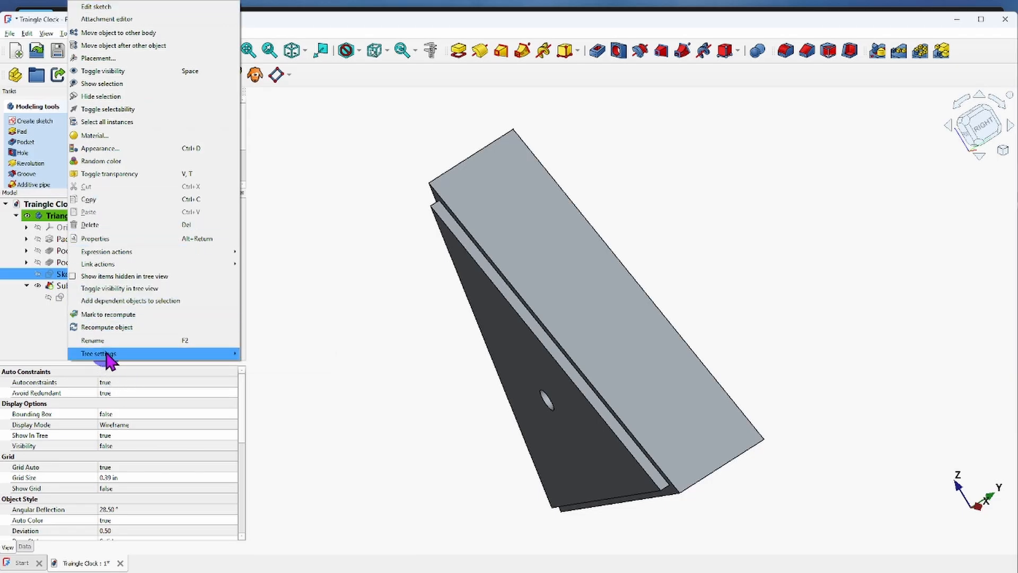
{"action": "left_click", "coordinate": [90, 340]}
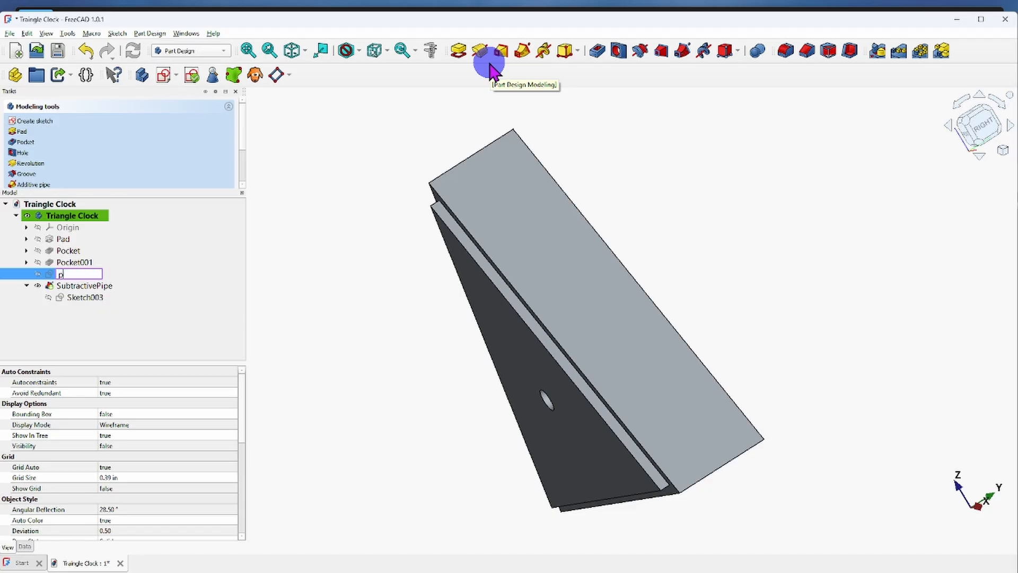
{"action": "key", "text": "Return"}
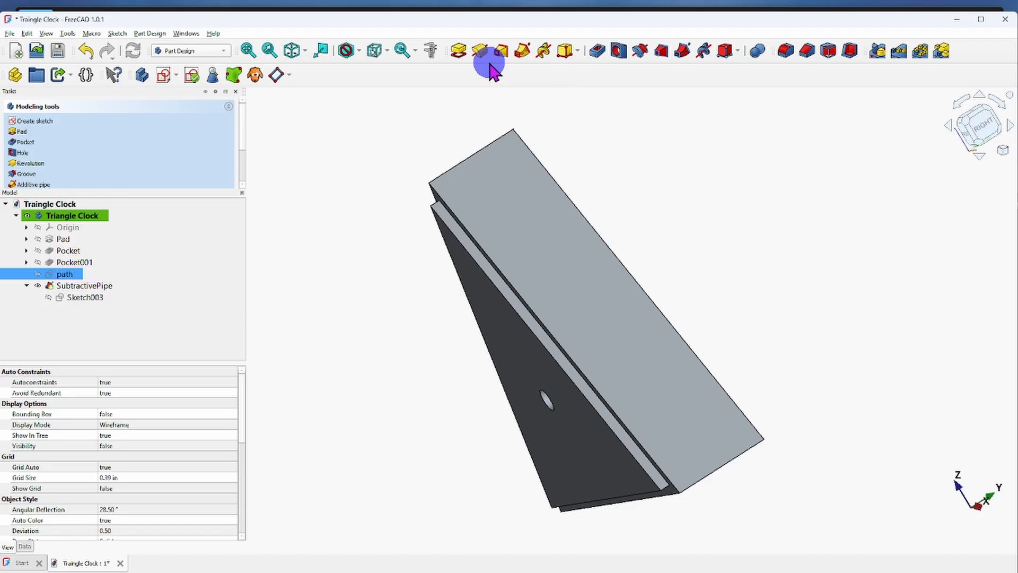
Rename Sketch003, the sketch under SubtractivePipe, as Profile.
{"action": "left_click", "coordinate": [78, 299], "text": "ctrl"}
{"action": "left_click", "coordinate": [78, 298]}
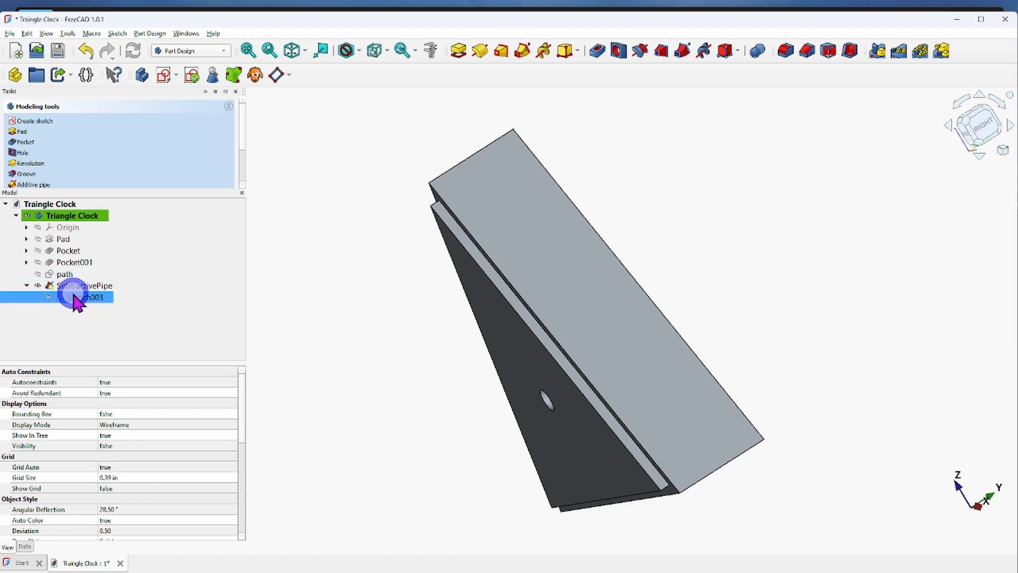
{"action": "right_click", "coordinate": [75, 296]}
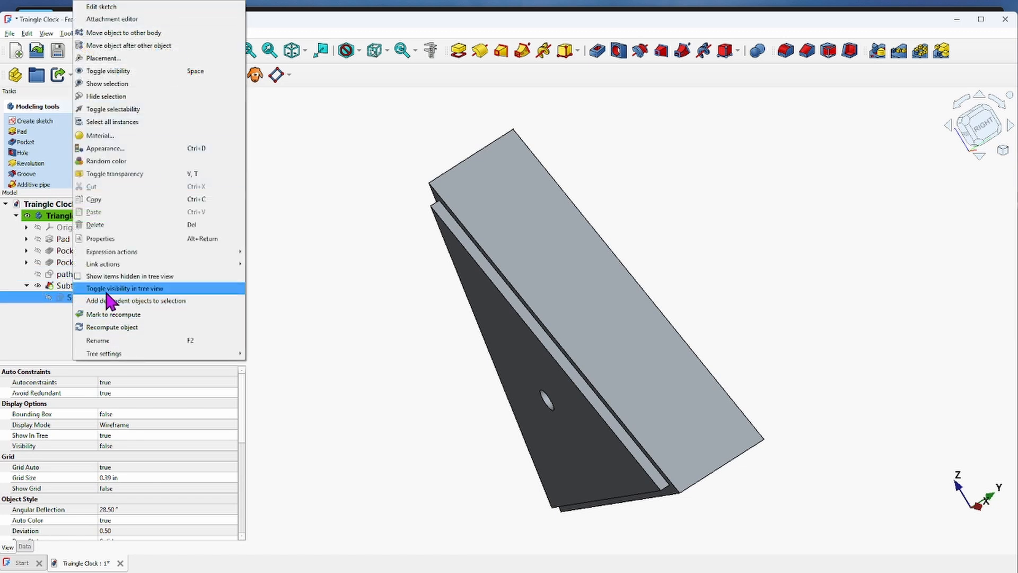
{"action": "left_click", "coordinate": [108, 339]}
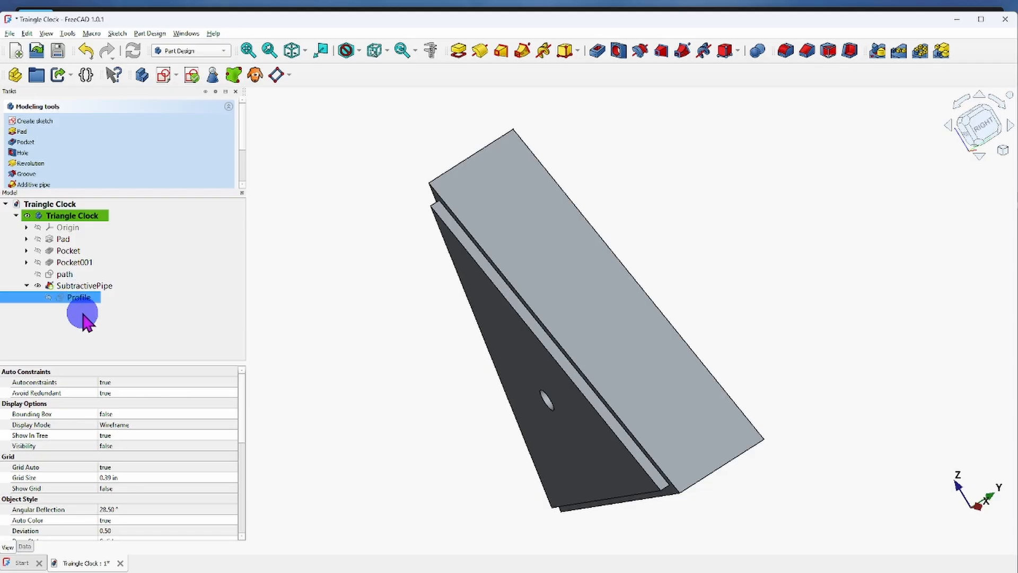
Open the Profile sketch for editing and delete its entire rectangle together with the constraints and referenced corner geometry.
{"action": "left_click", "coordinate": [47, 296]}
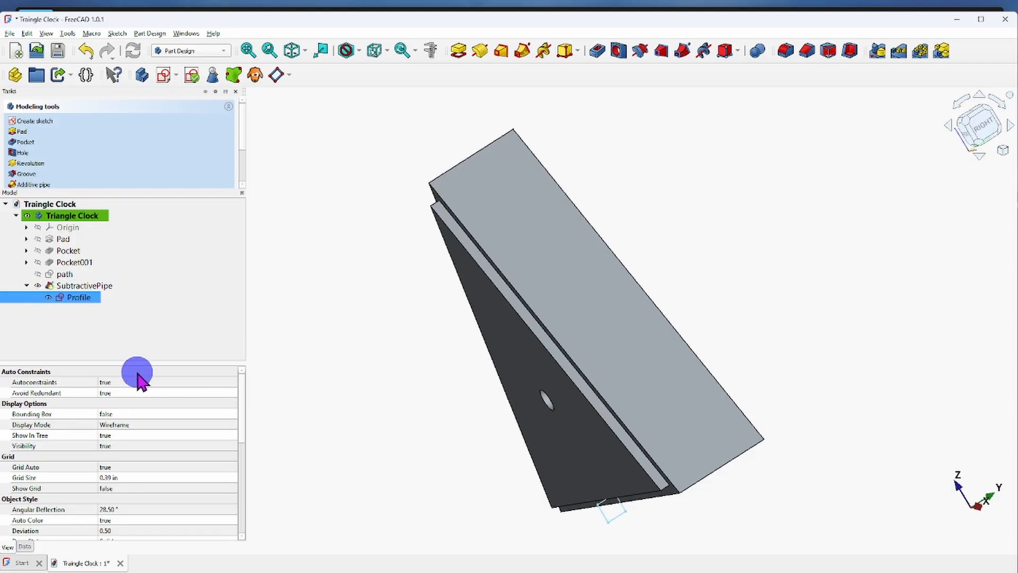
{"action": "double_click", "coordinate": [82, 298]}
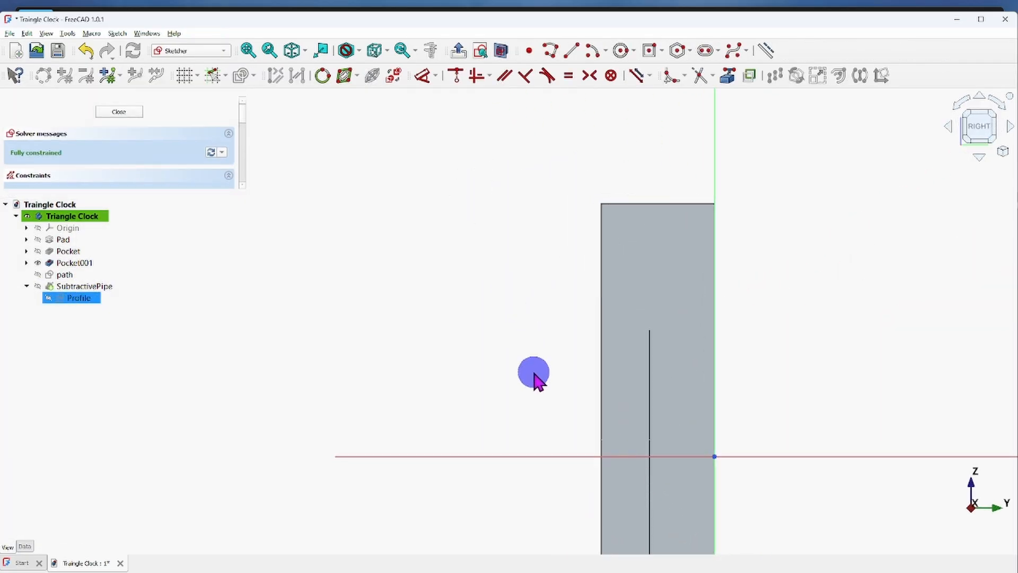
{"action": "scroll", "coordinate": [528, 383], "scroll_direction": "down", "scroll_amount": 2}
{"action": "scroll", "coordinate": [475, 373], "scroll_direction": "down", "scroll_amount": 1}
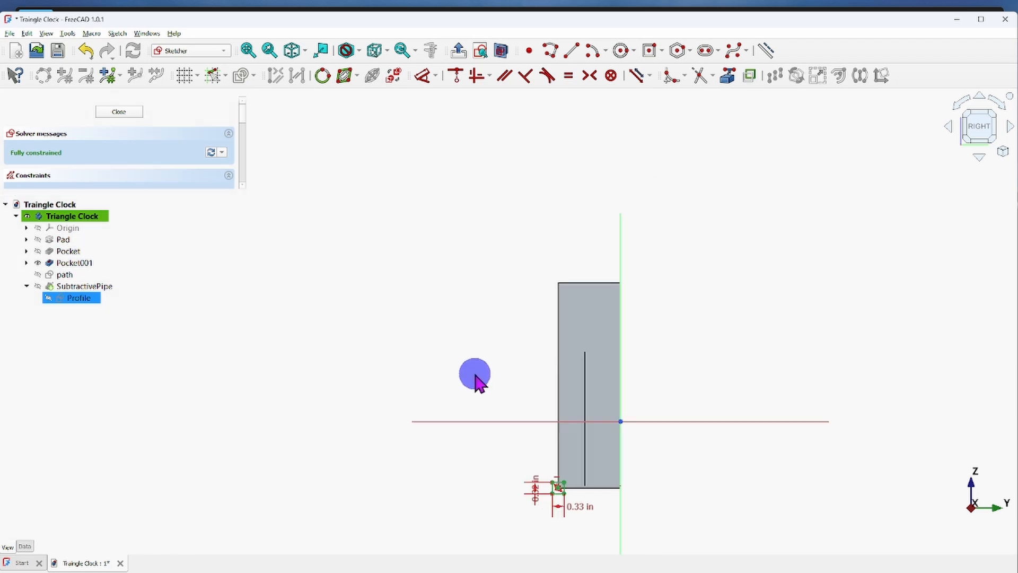
{"action": "middle_click_drag", "start_coordinate": [533, 440], "coordinate": [490, 319]}
{"action": "scroll", "coordinate": [515, 372], "scroll_direction": "up", "scroll_amount": 6}
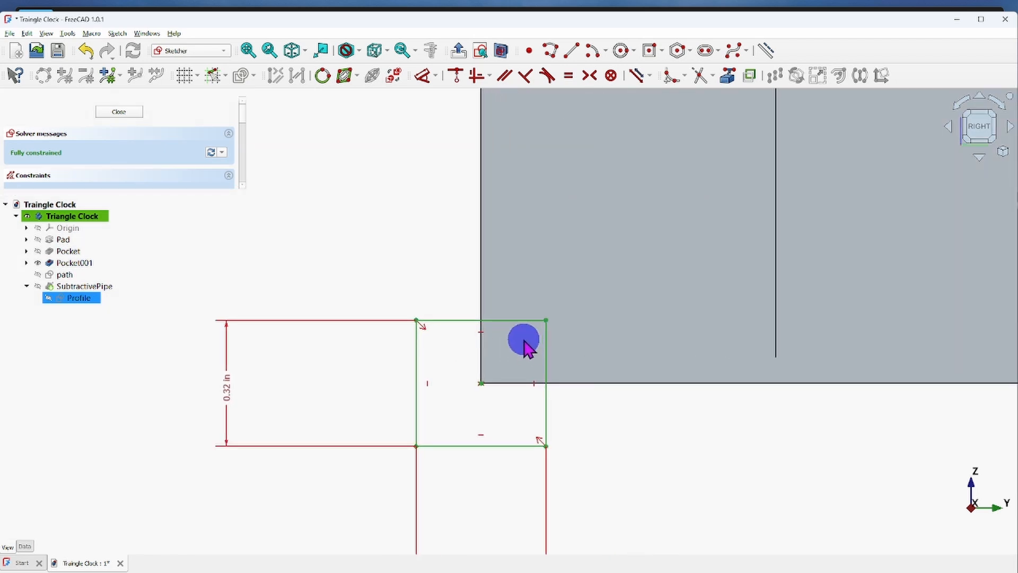
{"action": "scroll", "coordinate": [525, 341], "scroll_direction": "down", "scroll_amount": 2}
{"action": "middle_click_drag", "start_coordinate": [423, 275], "coordinate": [437, 310]}
{"action": "scroll", "coordinate": [440, 311], "scroll_direction": "down", "scroll_amount": 3}
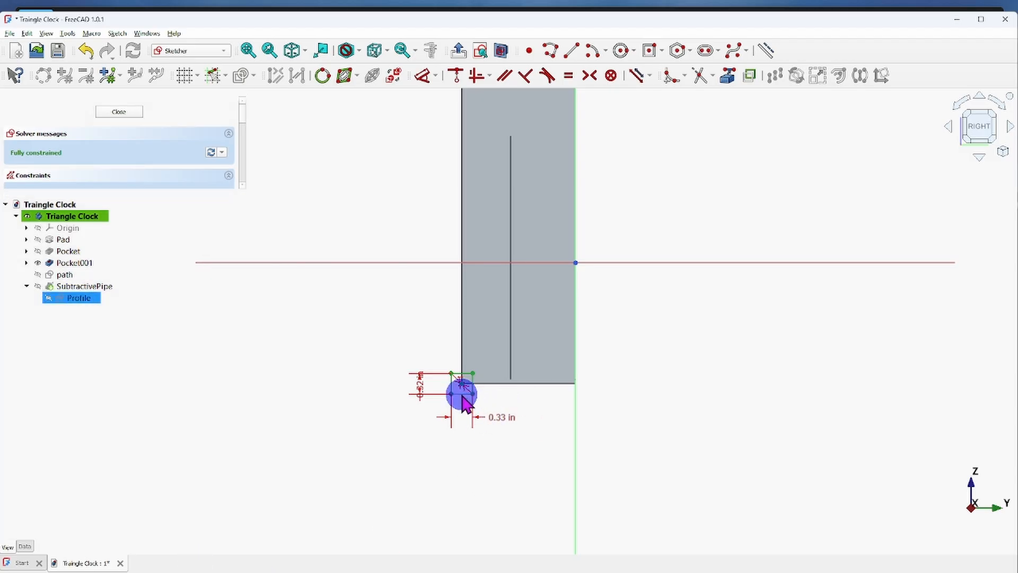
{"action": "left_click", "coordinate": [462, 393]}
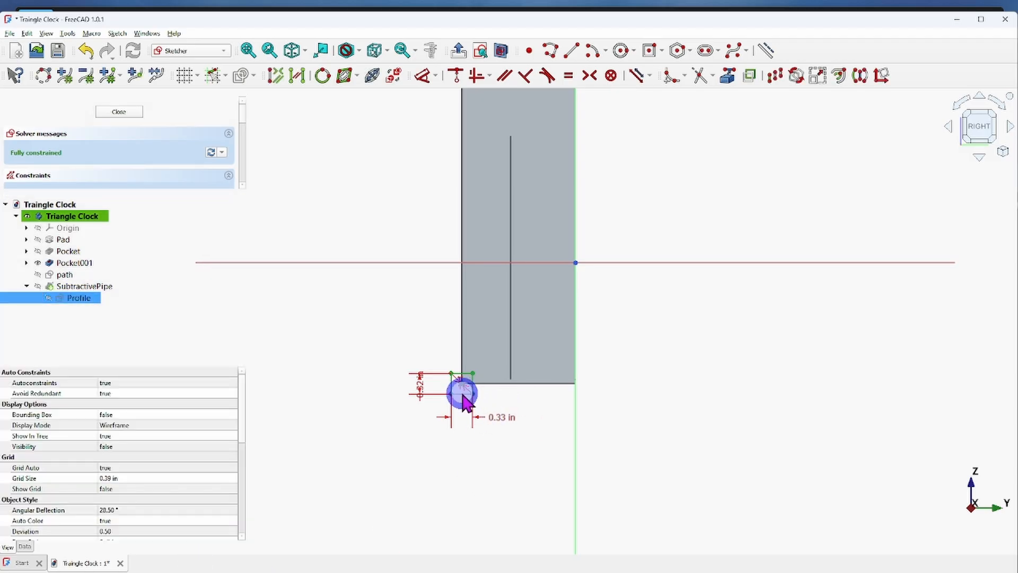
{"action": "scroll", "coordinate": [465, 401], "scroll_direction": "up", "scroll_amount": 5}
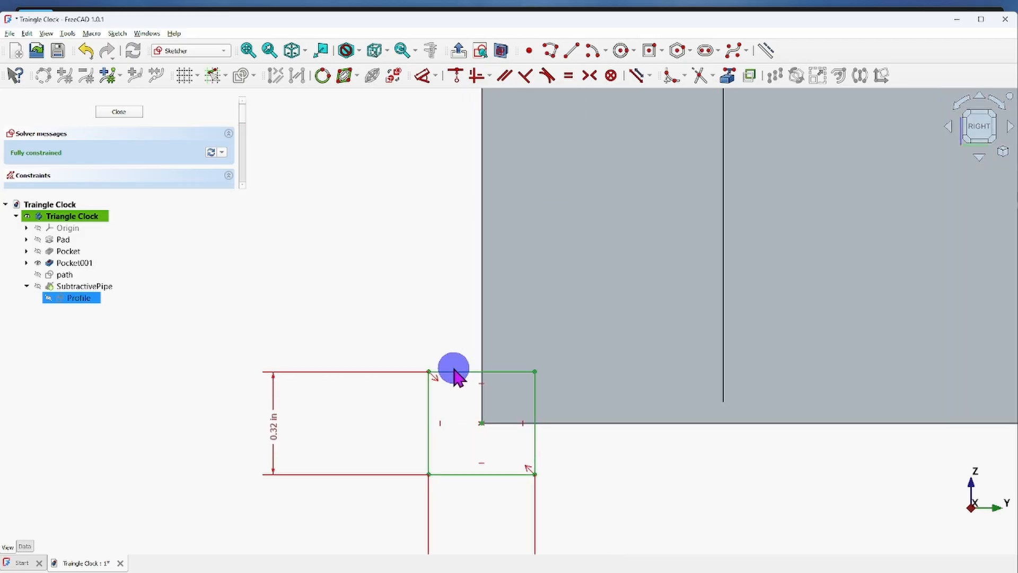
{"action": "left_click", "coordinate": [454, 372]}
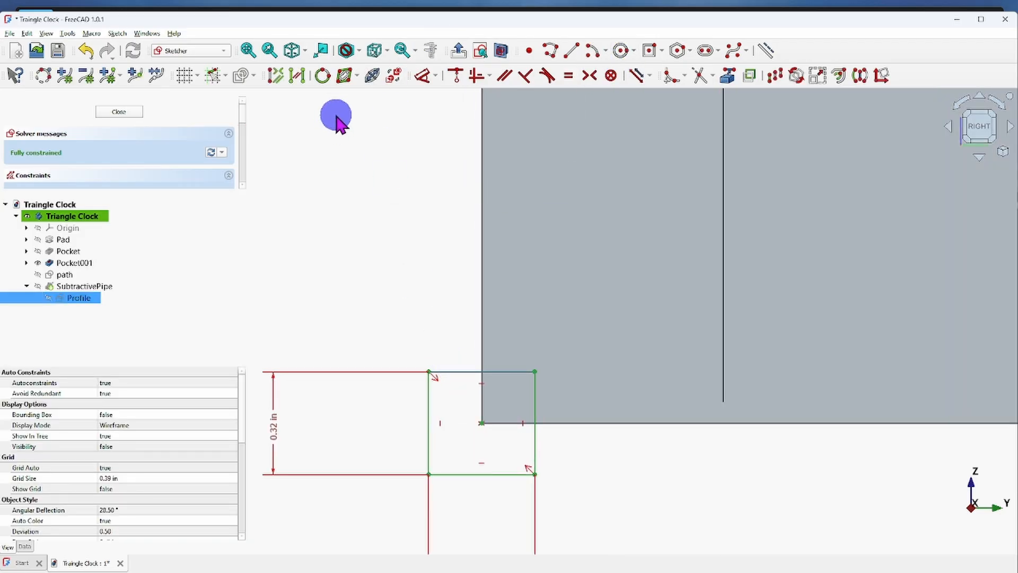
{"action": "key", "text": "Delete"}
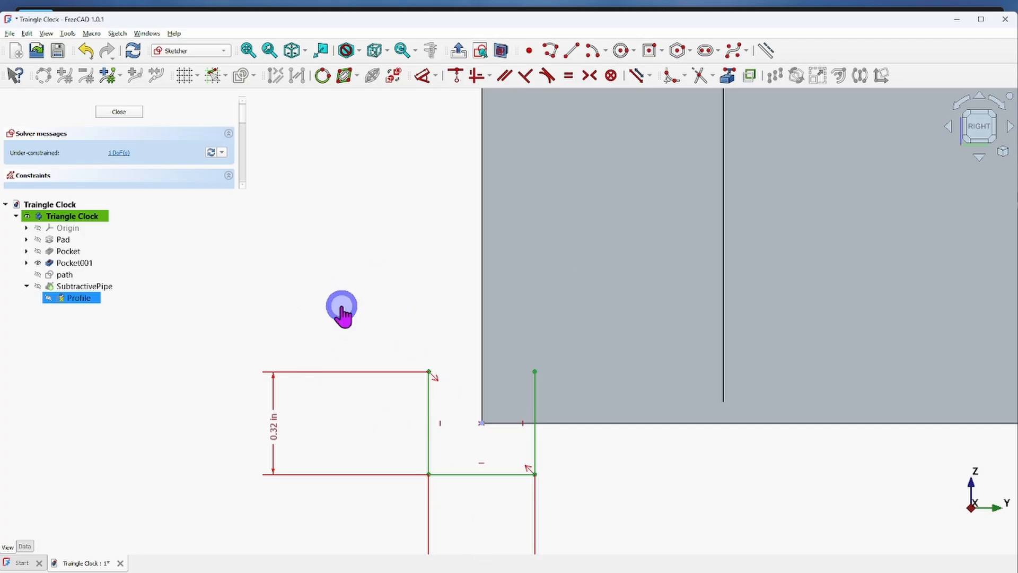
{"action": "mouse_move", "coordinate": [342, 307]}
{"action": "left_mouse_down"}
{"action": "mouse_move", "coordinate": [479, 472]}
{"action": "mouse_move", "coordinate": [574, 496]}
{"action": "left_mouse_up"}
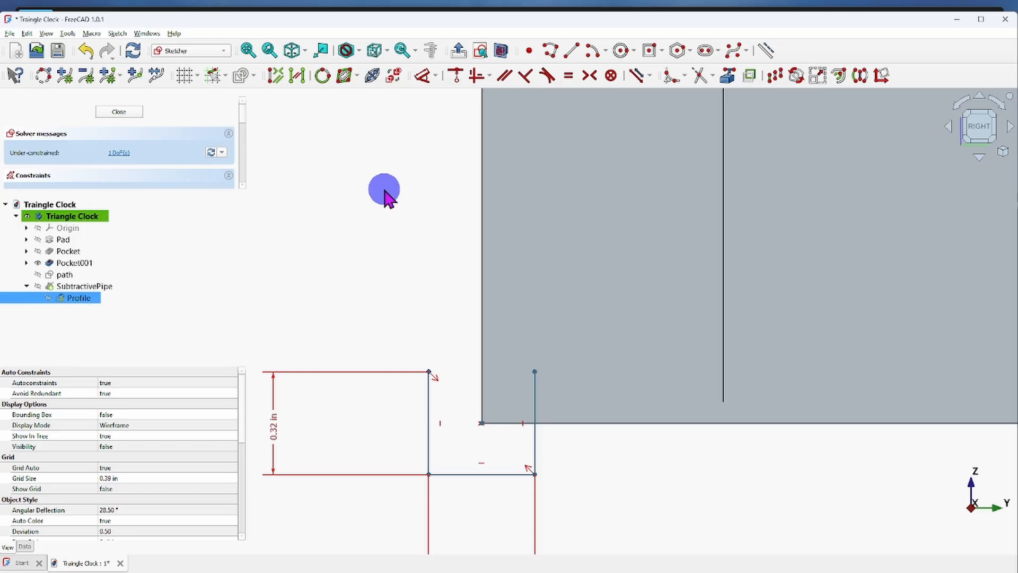
{"action": "key", "text": "Delete"}
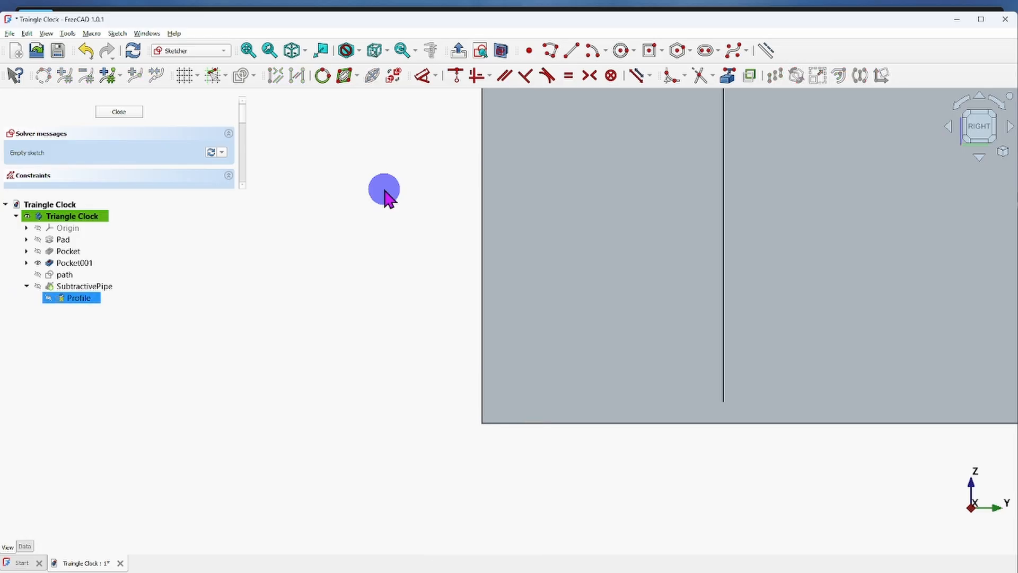
{"action": "left_click", "coordinate": [678, 51]}
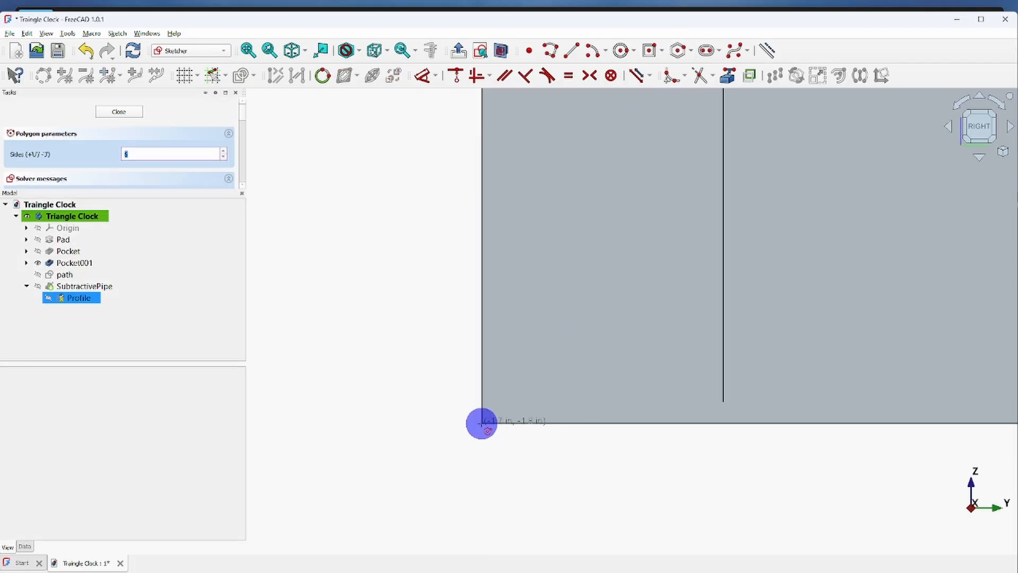
{"action": "scroll", "coordinate": [445, 419], "scroll_direction": "down", "scroll_amount": 3}
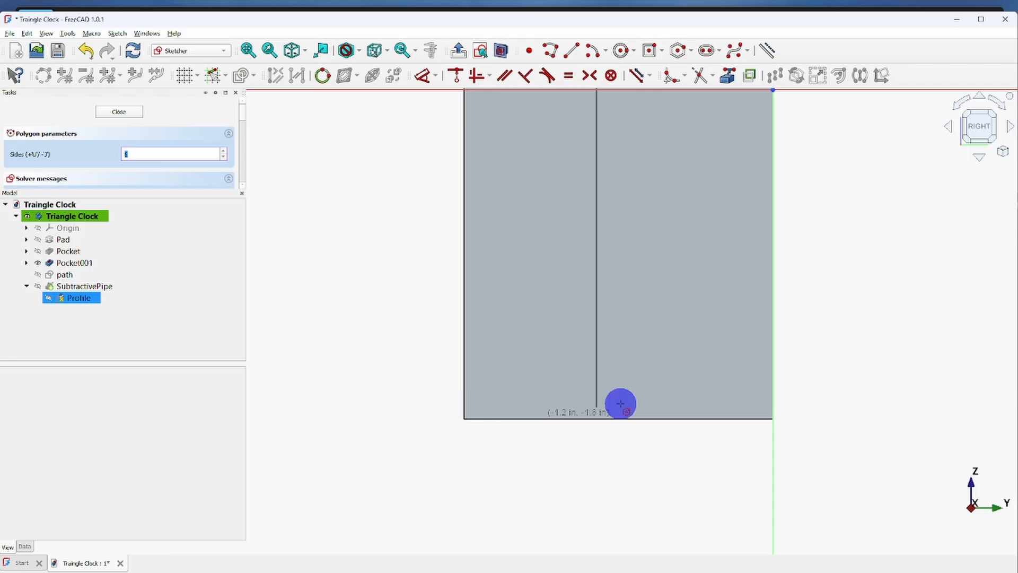
{"action": "right_click", "coordinate": [359, 309]}
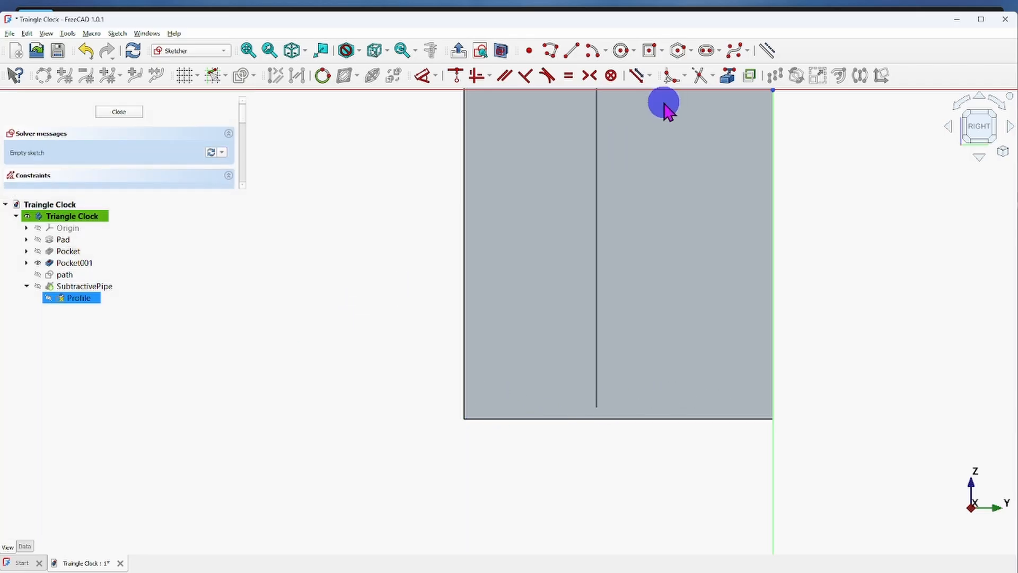
Link the body's bottom edge as external geometry and draw a hexagon with sides about 0.22 in, centered on its front corner.
{"action": "left_click", "coordinate": [728, 76]}
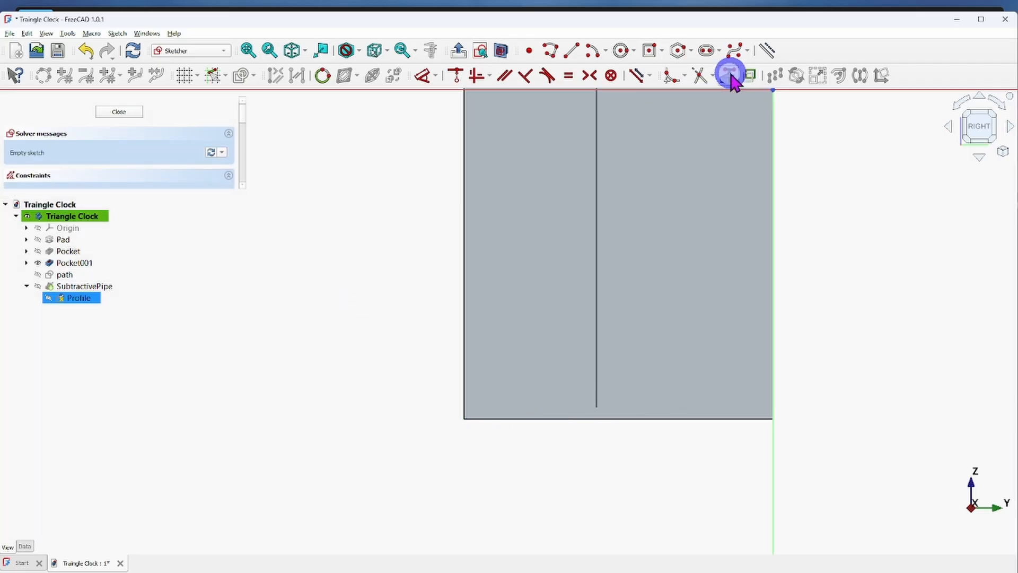
{"action": "left_click", "coordinate": [528, 418]}
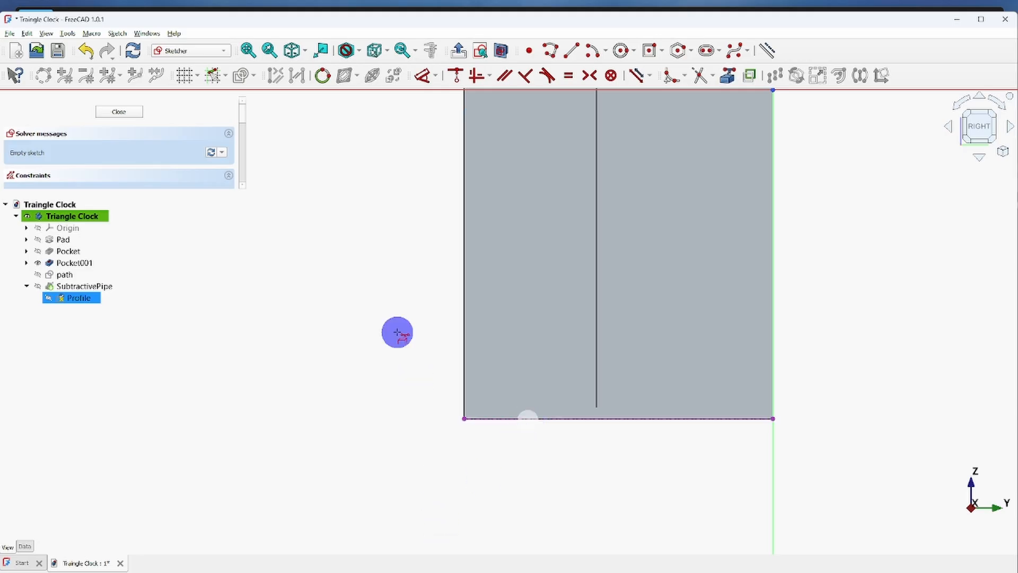
{"action": "left_click", "coordinate": [678, 51]}
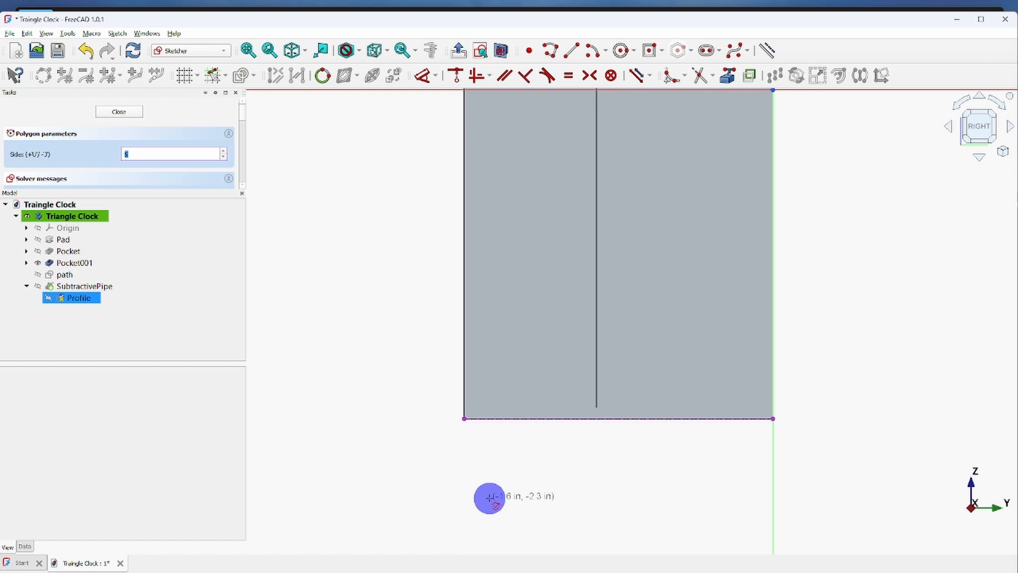
{"action": "left_click", "coordinate": [464, 419]}
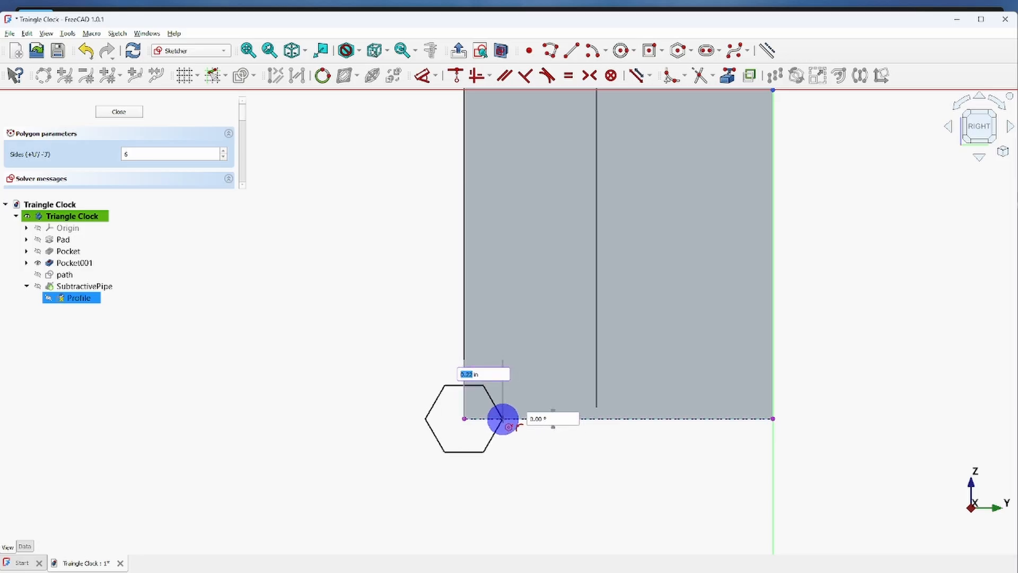
{"action": "left_click", "coordinate": [503, 418]}
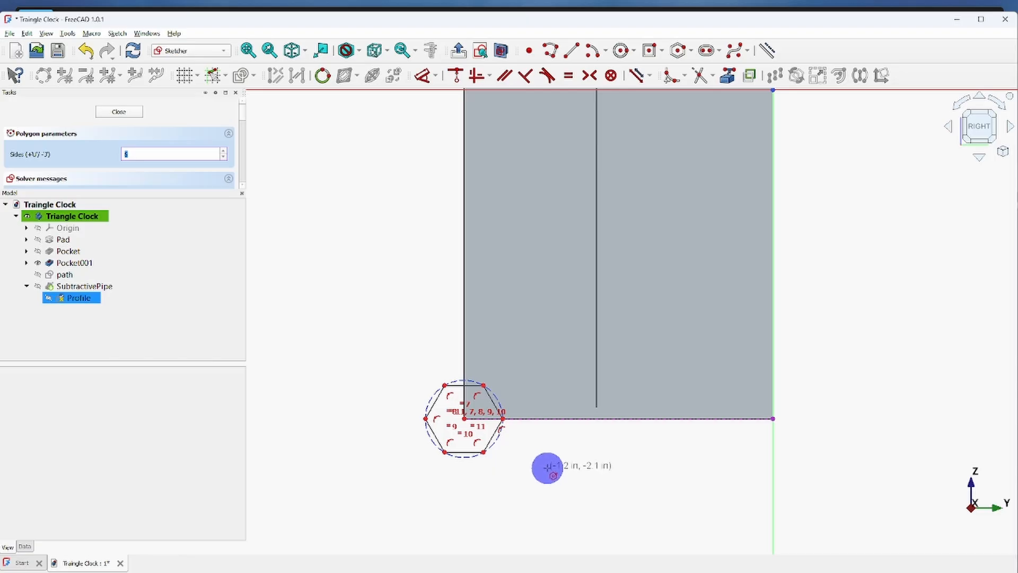
{"action": "key", "text": "Escape"}
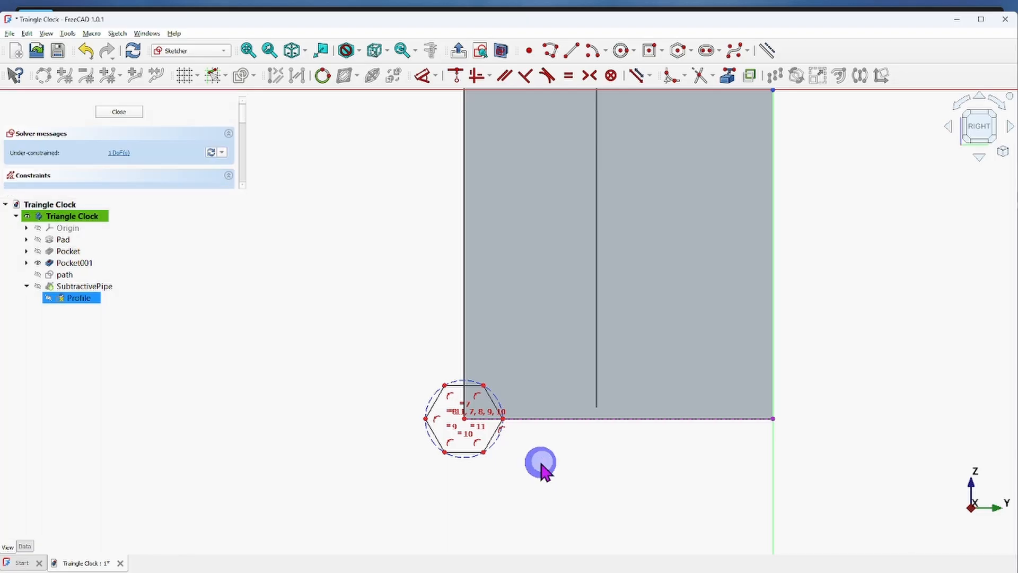
Constrain the hexagon's bottom side to 0.22 in and close the sketch to update the pipe cut.
{"action": "left_click", "coordinate": [460, 451]}
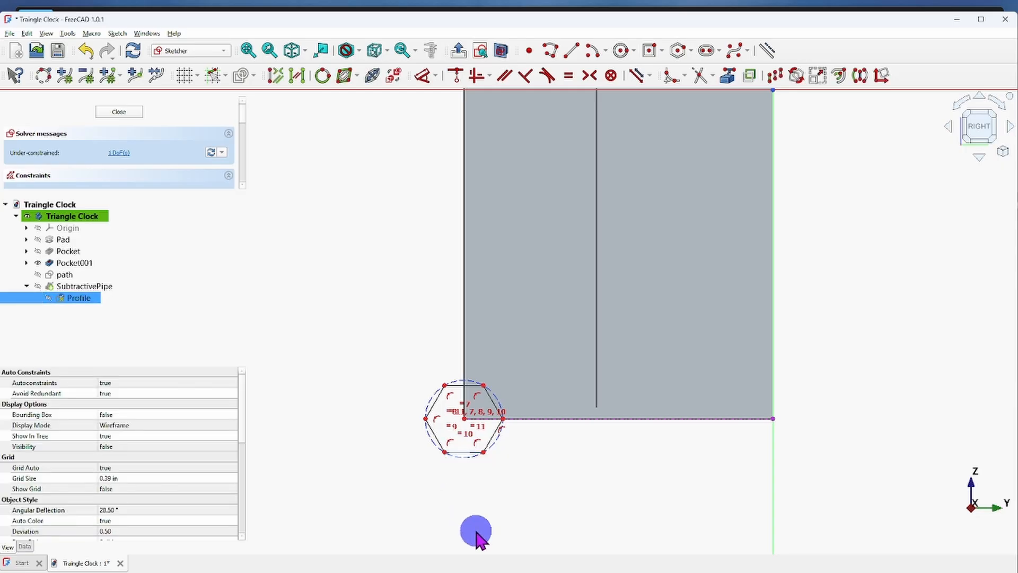
{"action": "left_click", "coordinate": [422, 76]}
{"action": "left_click", "coordinate": [467, 494]}
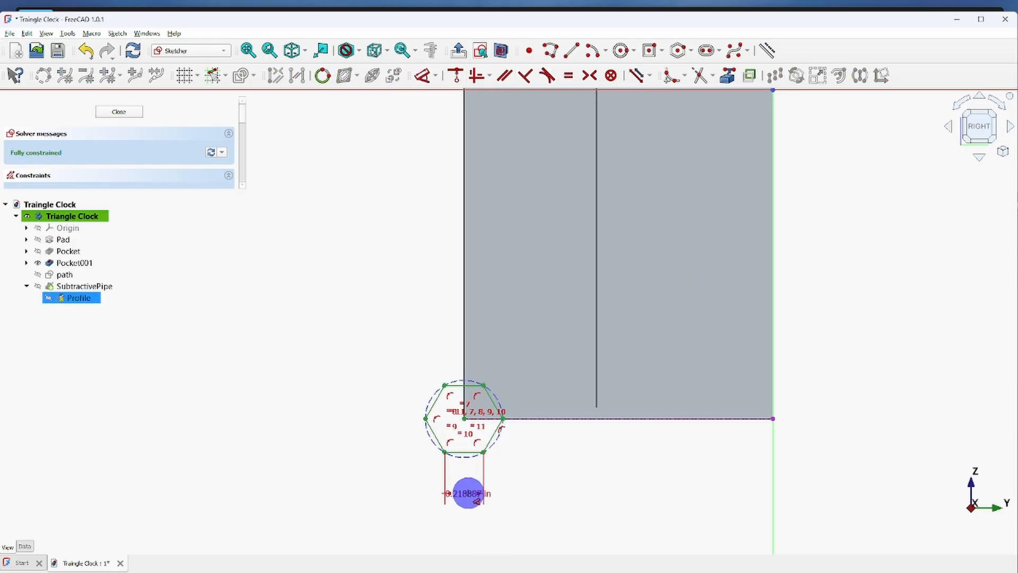
{"action": "left_click", "coordinate": [520, 488]}
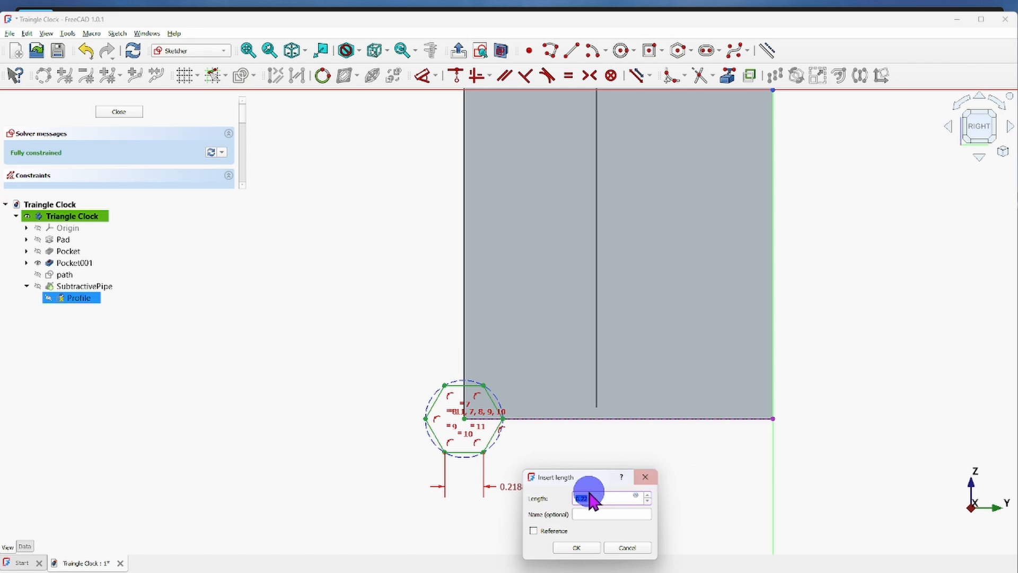
{"action": "left_click", "coordinate": [581, 550]}
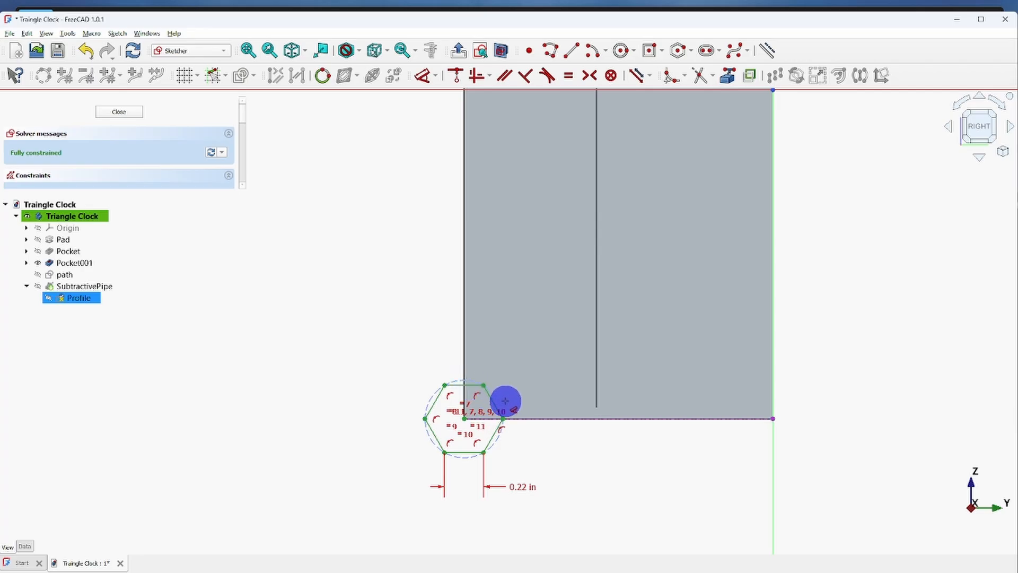
{"action": "left_click", "coordinate": [113, 114]}
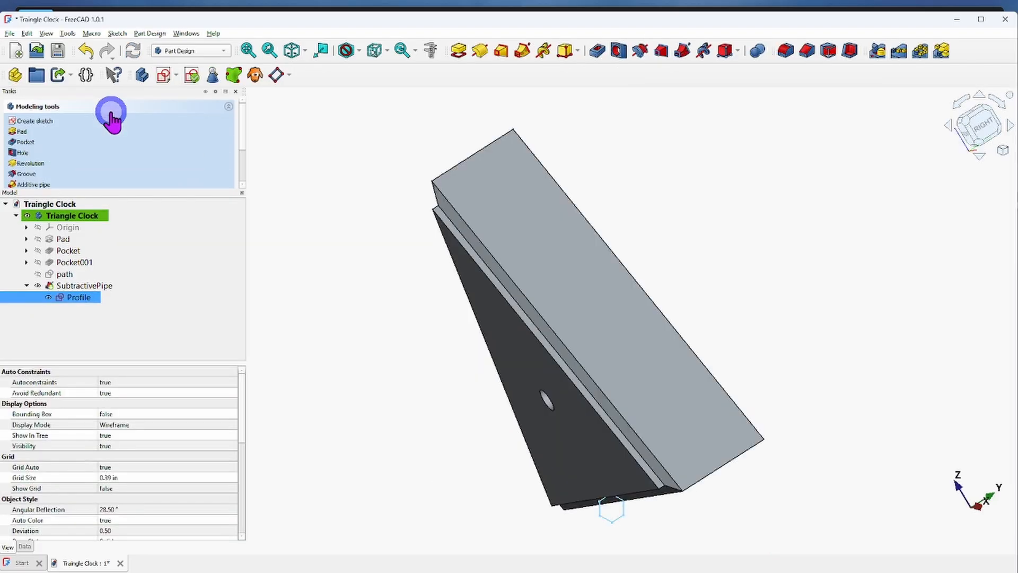
Examine the hexagonal pipe cut along the front-face edges and at the lower corner of the clock body.
{"action": "middle_click_drag", "start_coordinate": [735, 496], "coordinate": [578, 406]}
{"action": "scroll", "coordinate": [737, 519], "scroll_direction": "up", "scroll_amount": 10}
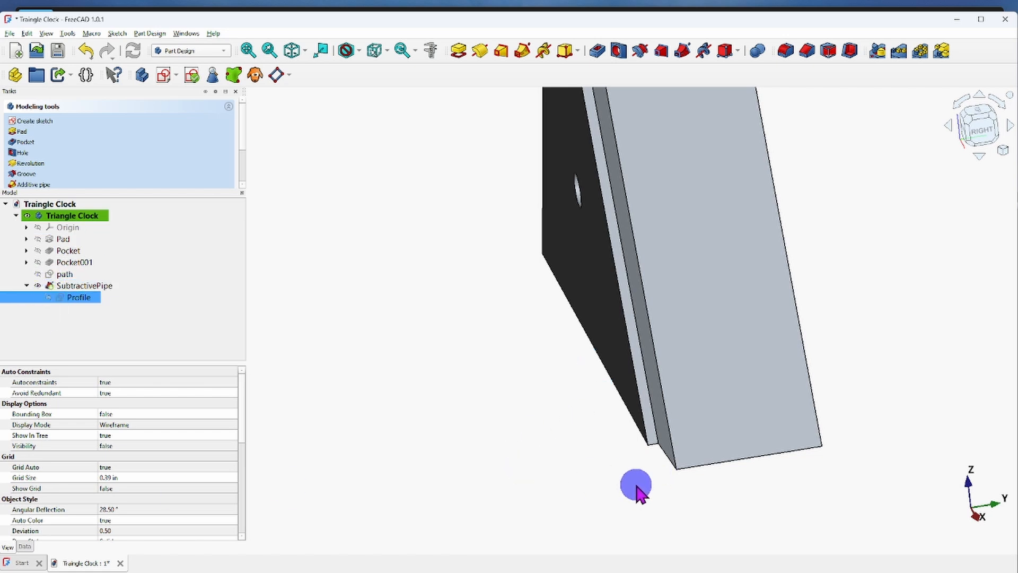
{"action": "scroll", "coordinate": [652, 505], "scroll_direction": "down", "scroll_amount": 2}
{"action": "middle_click_drag", "start_coordinate": [654, 503], "coordinate": [503, 333]}
{"action": "scroll", "coordinate": [502, 333], "scroll_direction": "up", "scroll_amount": 1}
{"action": "scroll", "coordinate": [564, 391], "scroll_direction": "up", "scroll_amount": 6}
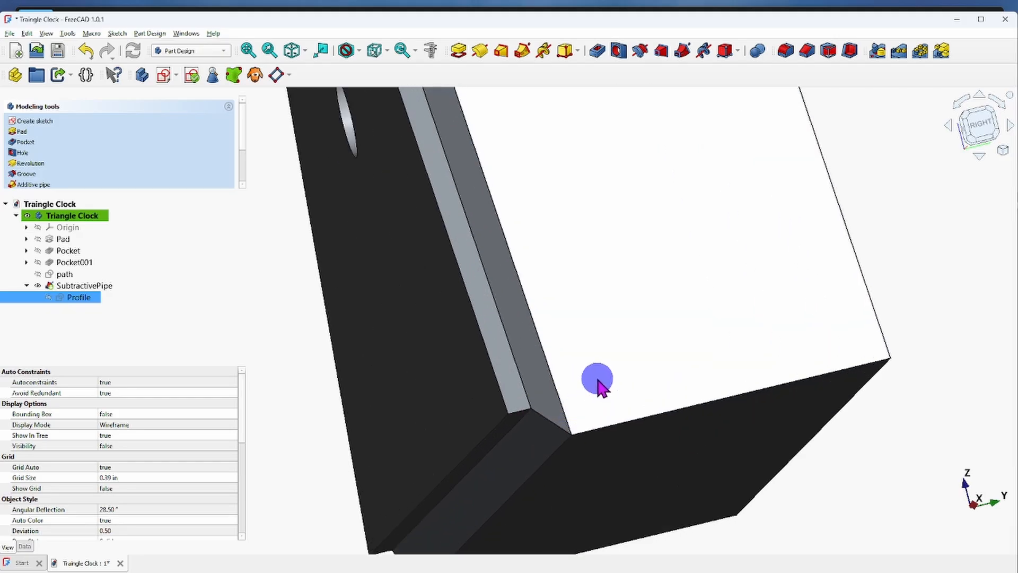
{"action": "mouse_move", "coordinate": [602, 376]}
{"action": "middle_mouse_down"}
{"action": "mouse_move", "coordinate": [572, 387]}
{"action": "mouse_move", "coordinate": [586, 393]}
{"action": "mouse_move", "coordinate": [613, 378]}
{"action": "mouse_move", "coordinate": [558, 289]}
{"action": "mouse_move", "coordinate": [532, 284]}
{"action": "mouse_move", "coordinate": [510, 308]}
{"action": "mouse_move", "coordinate": [529, 364]}
{"action": "mouse_move", "coordinate": [618, 407]}
{"action": "mouse_move", "coordinate": [605, 411]}
{"action": "mouse_move", "coordinate": [566, 357]}
{"action": "mouse_move", "coordinate": [554, 250]}
{"action": "mouse_move", "coordinate": [620, 411]}
{"action": "mouse_move", "coordinate": [647, 429]}
{"action": "mouse_move", "coordinate": [652, 331]}
{"action": "mouse_move", "coordinate": [586, 329]}
{"action": "middle_mouse_up"}
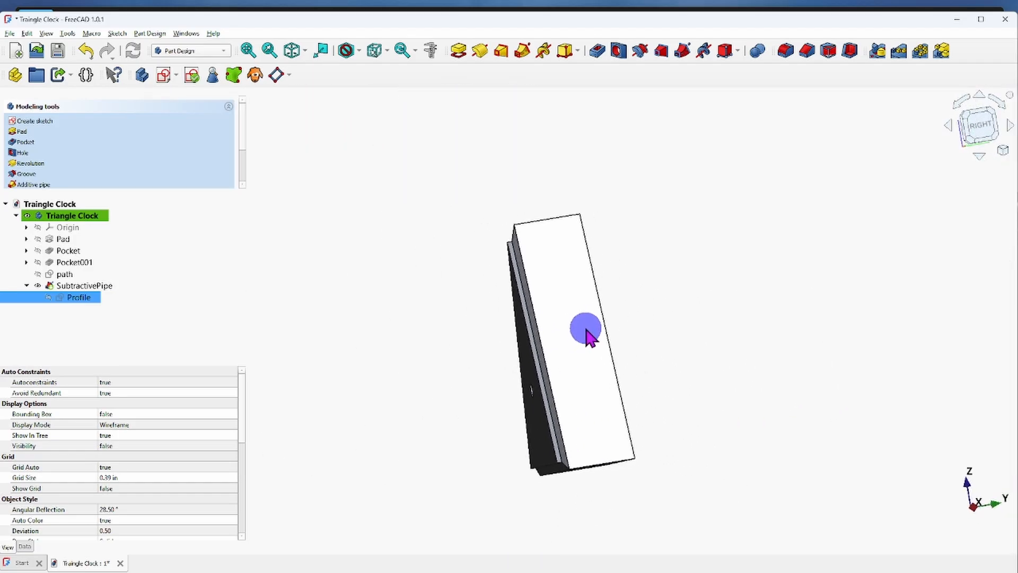
{"action": "middle_click_drag", "start_coordinate": [562, 382], "coordinate": [542, 469]}
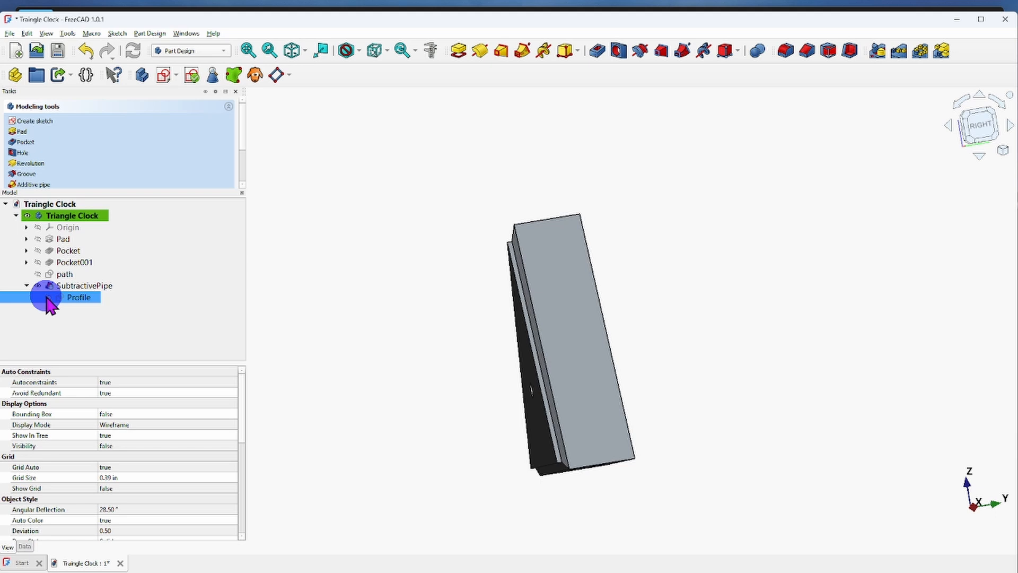
Reopen the Profile sketch and delete the hexagon with its constraints and the linked bottom edge.
{"action": "double_click", "coordinate": [82, 298]}
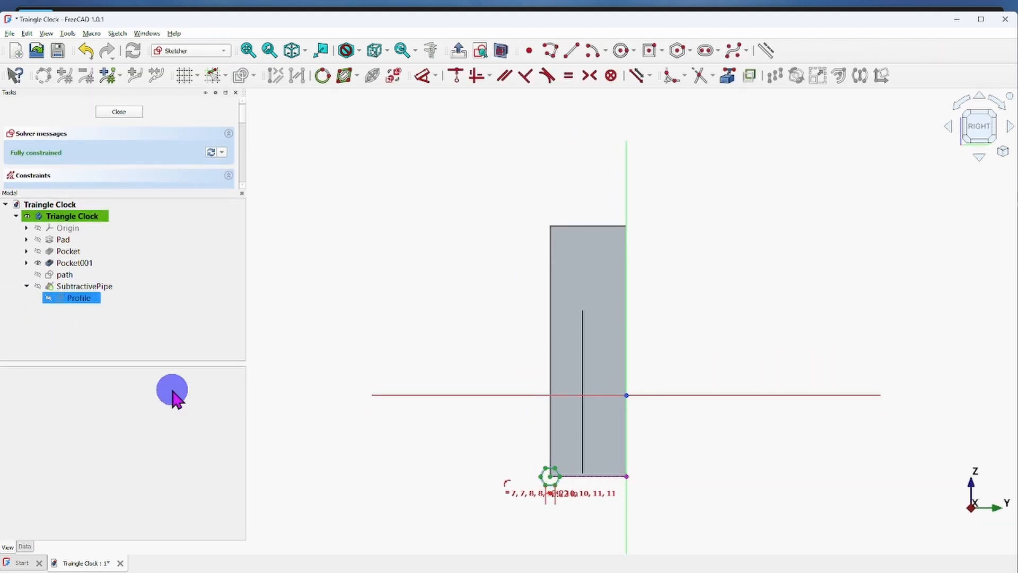
{"action": "scroll", "coordinate": [552, 494], "scroll_direction": "up", "scroll_amount": 5}
{"action": "middle_click_drag", "start_coordinate": [660, 468], "coordinate": [530, 463]}
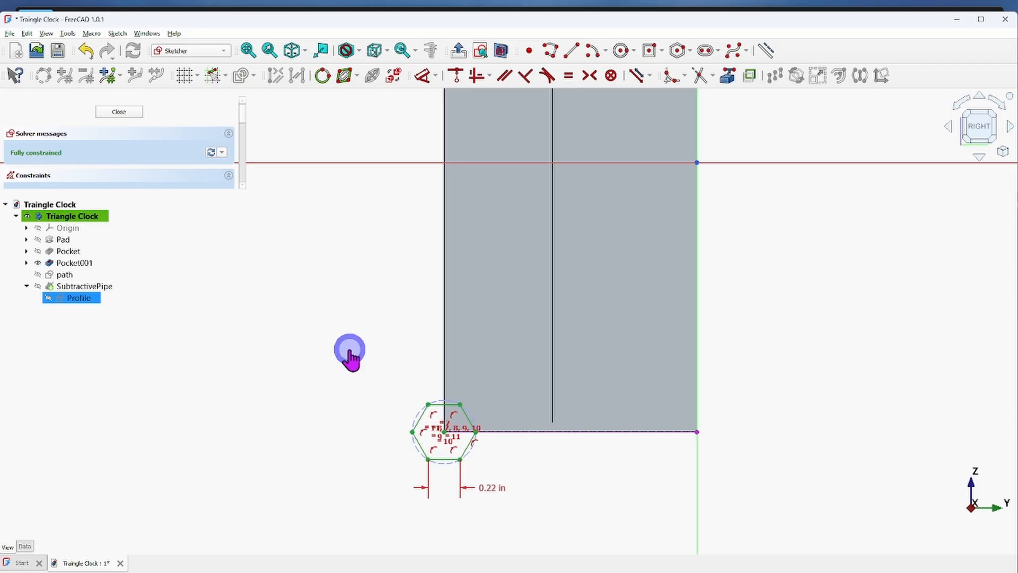
{"action": "mouse_move", "coordinate": [350, 350]}
{"action": "left_mouse_down"}
{"action": "mouse_move", "coordinate": [524, 507]}
{"action": "mouse_move", "coordinate": [524, 521]}
{"action": "left_mouse_up"}
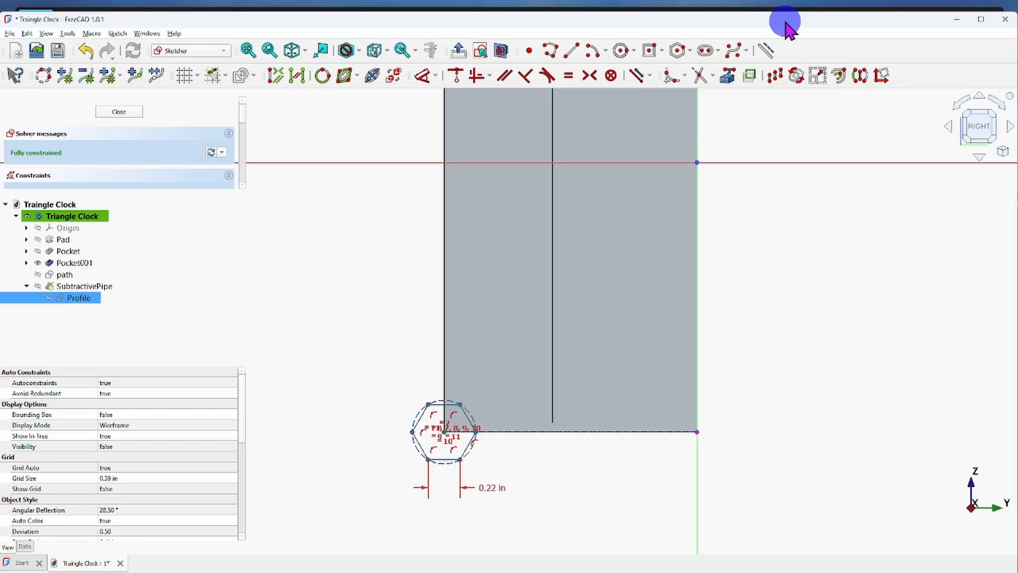
{"action": "key", "text": "Delete"}
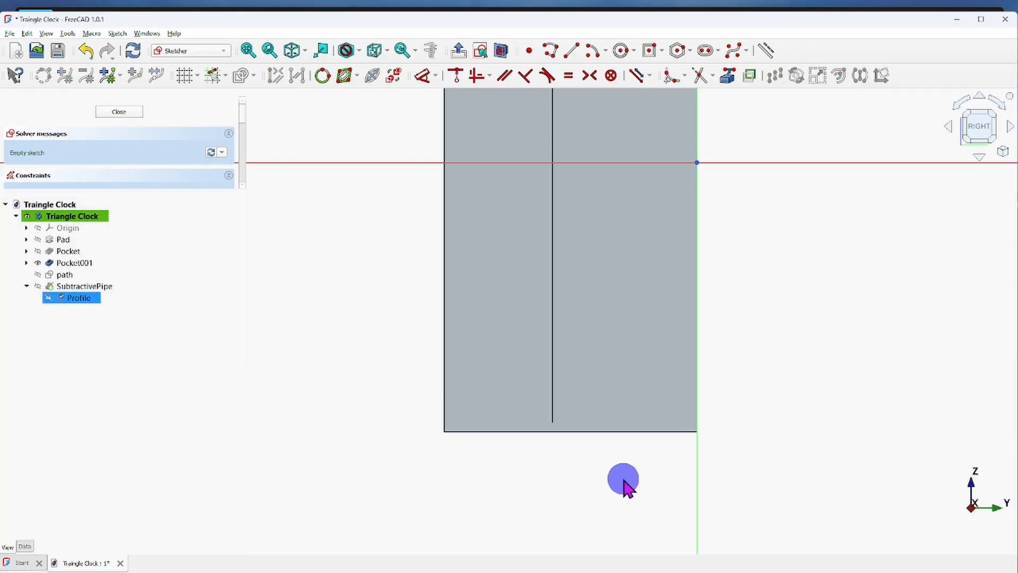
Link the body's bottom edge as external geometry and draw a slanted slot about 0.14 in long with 0.03 in radius, starting at its front corner.
{"action": "left_click", "coordinate": [730, 77]}
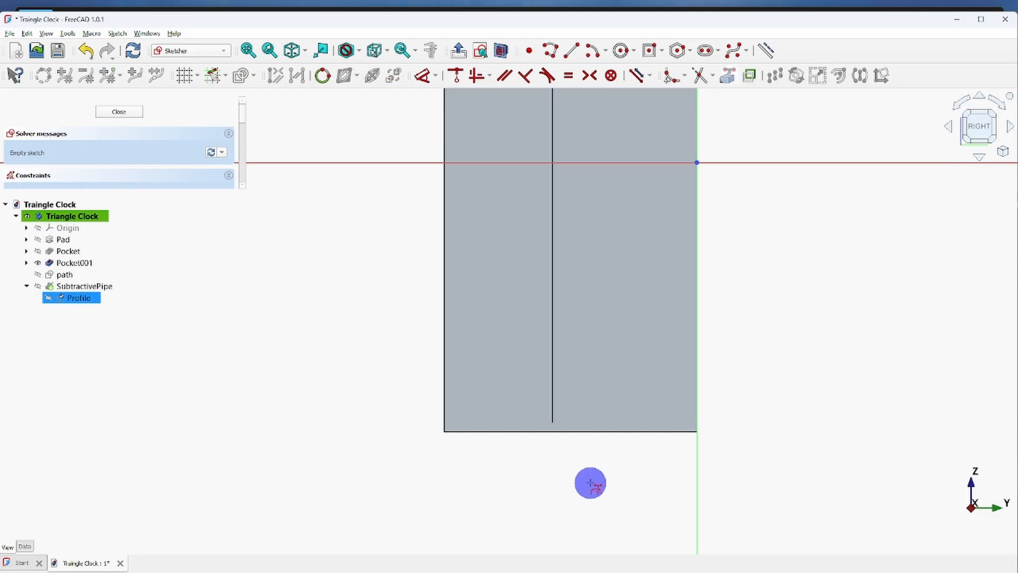
{"action": "left_click", "coordinate": [522, 432]}
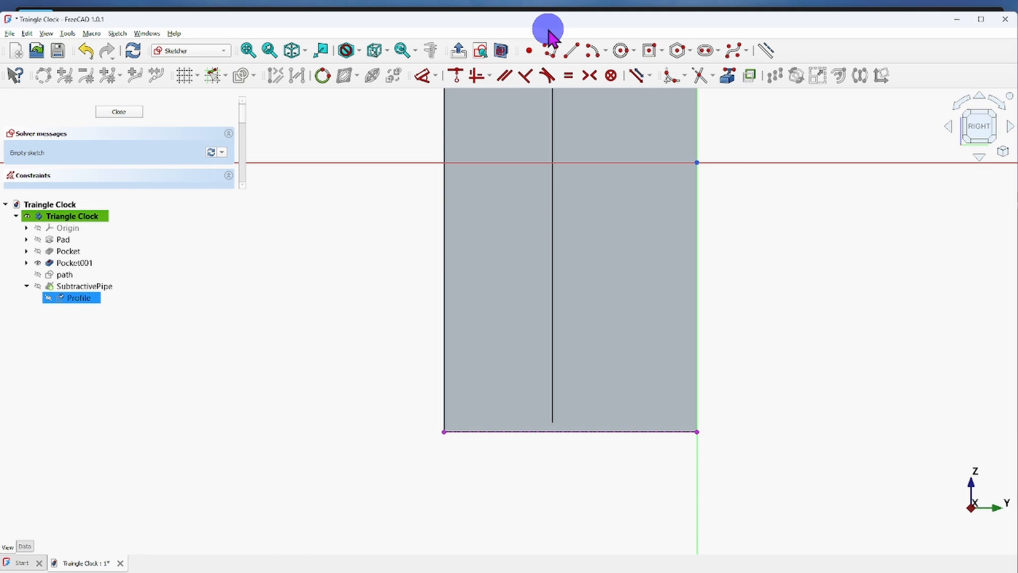
{"action": "left_click", "coordinate": [691, 52]}
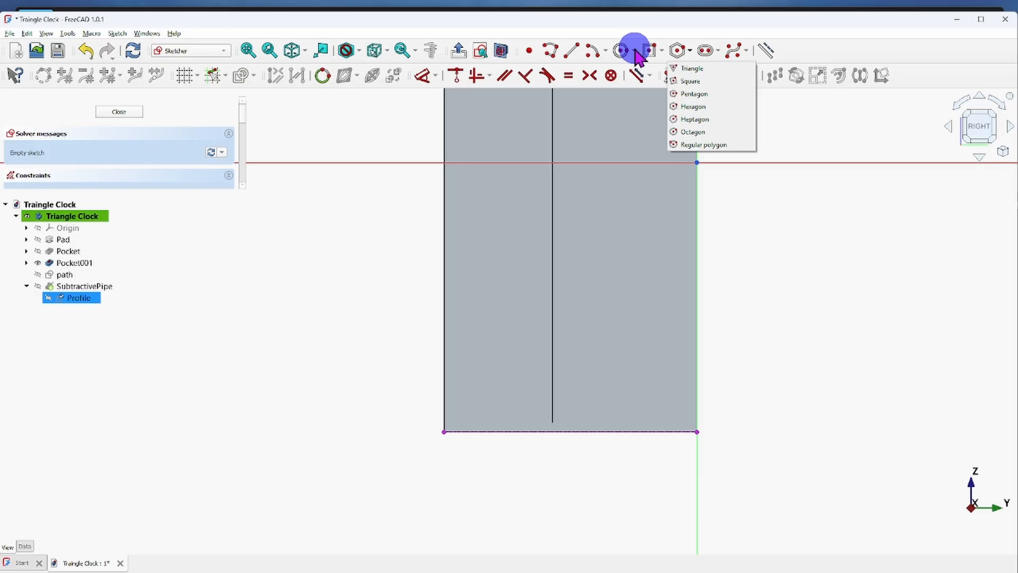
{"action": "left_click", "coordinate": [716, 50]}
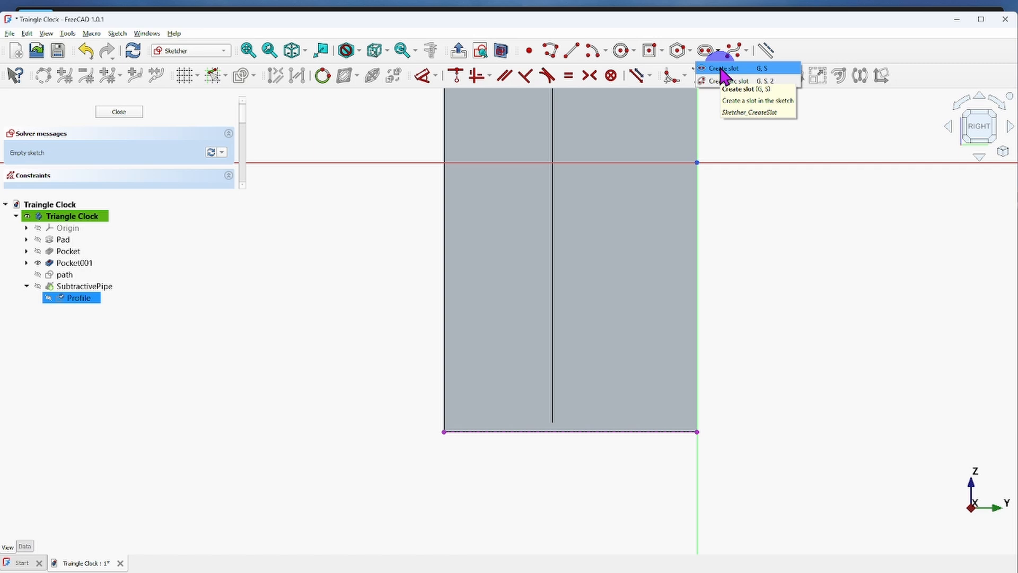
{"action": "left_click", "coordinate": [721, 69]}
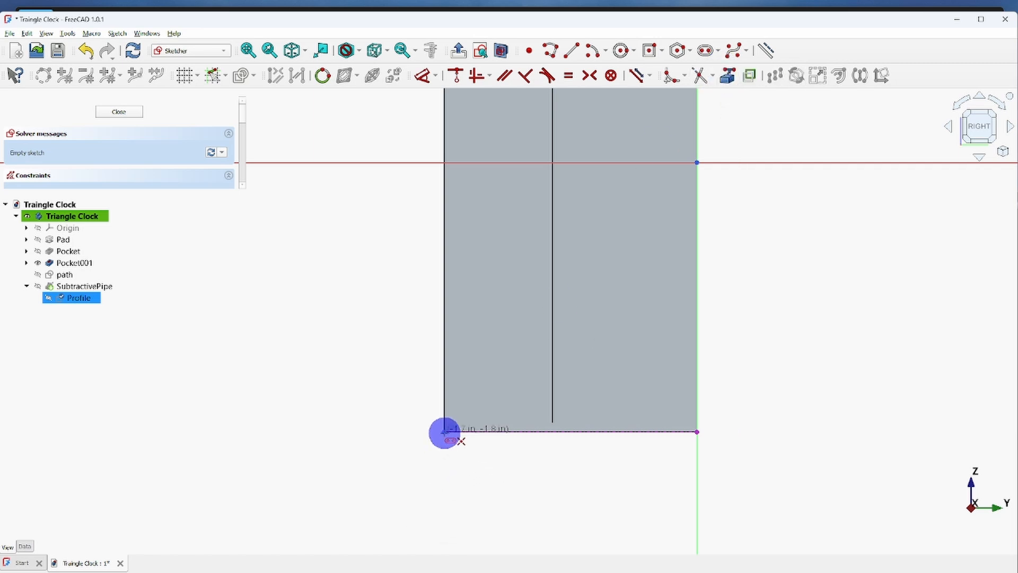
{"action": "left_click", "coordinate": [444, 432]}
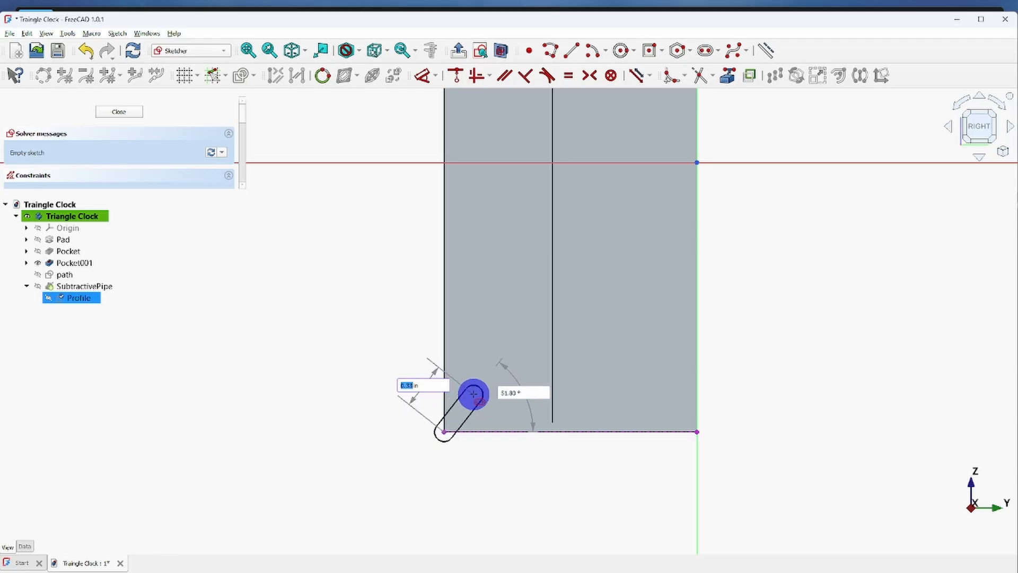
{"action": "scroll", "coordinate": [466, 423], "scroll_direction": "up", "scroll_amount": 5}
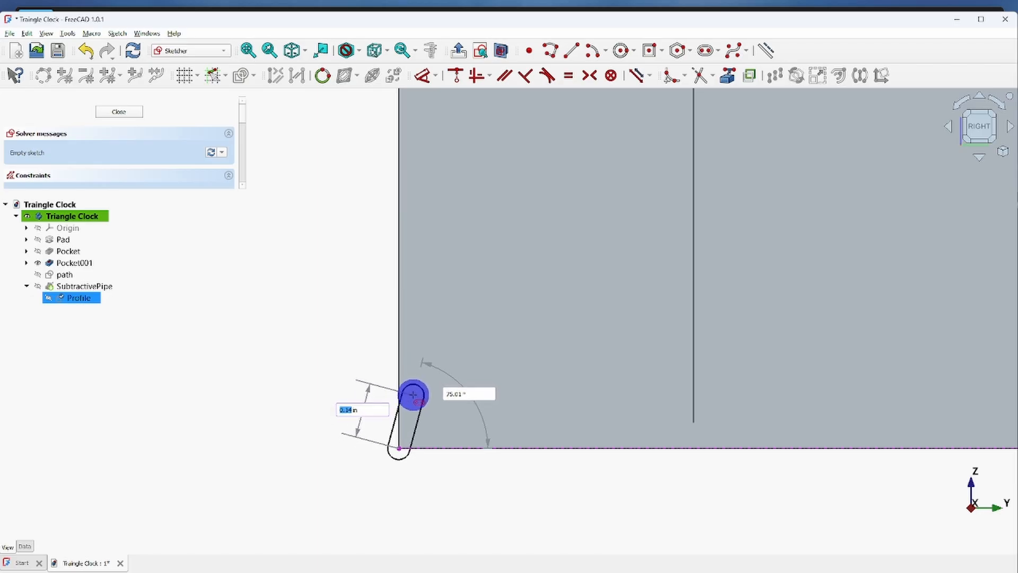
{"action": "left_click", "coordinate": [412, 393]}
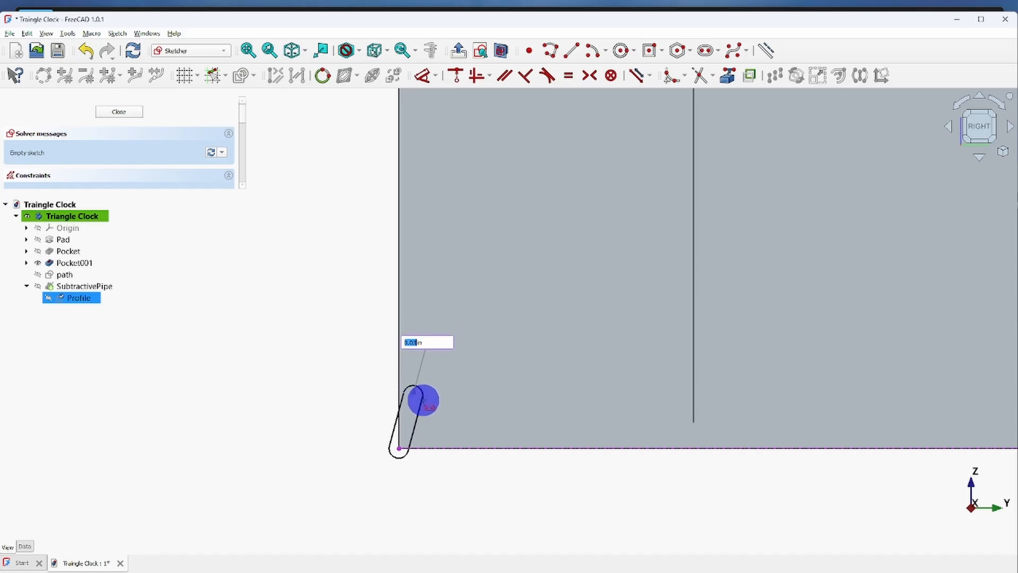
{"action": "left_click", "coordinate": [425, 401]}
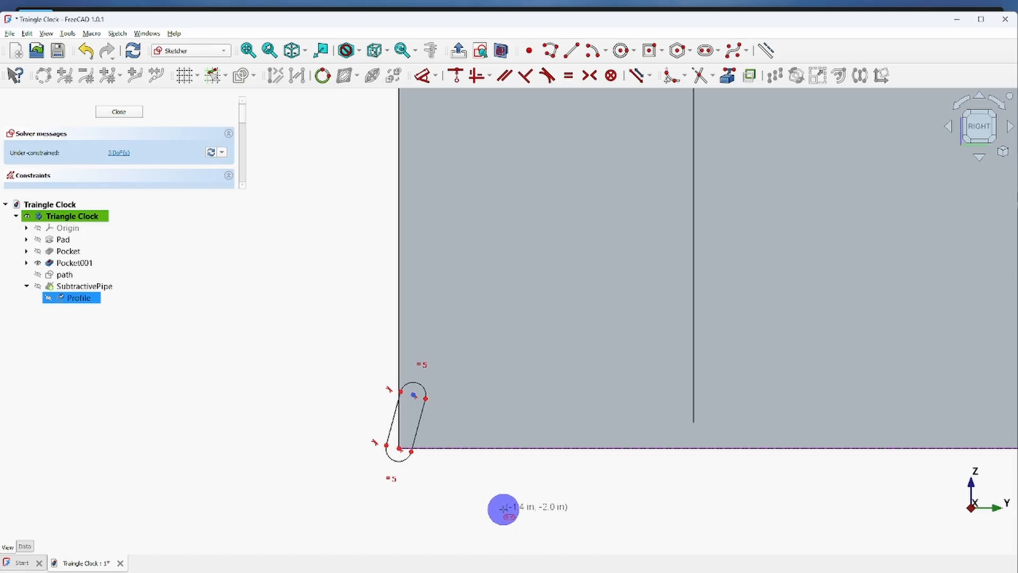
Constrain the slot's straight side to 0.14 in and its lower arc's radius to 0.03 in.
{"action": "left_click", "coordinate": [394, 421]}
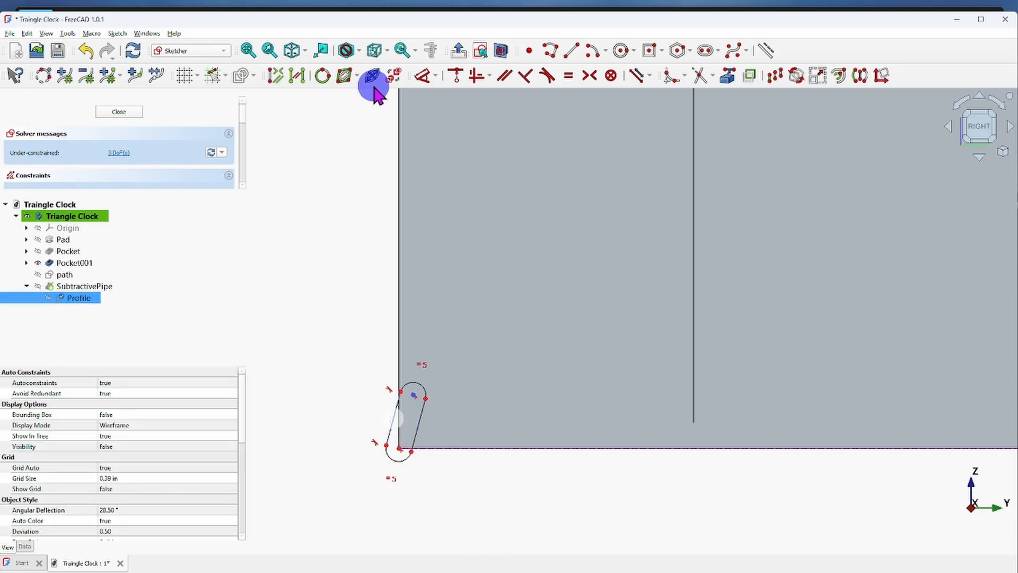
{"action": "left_click", "coordinate": [424, 75]}
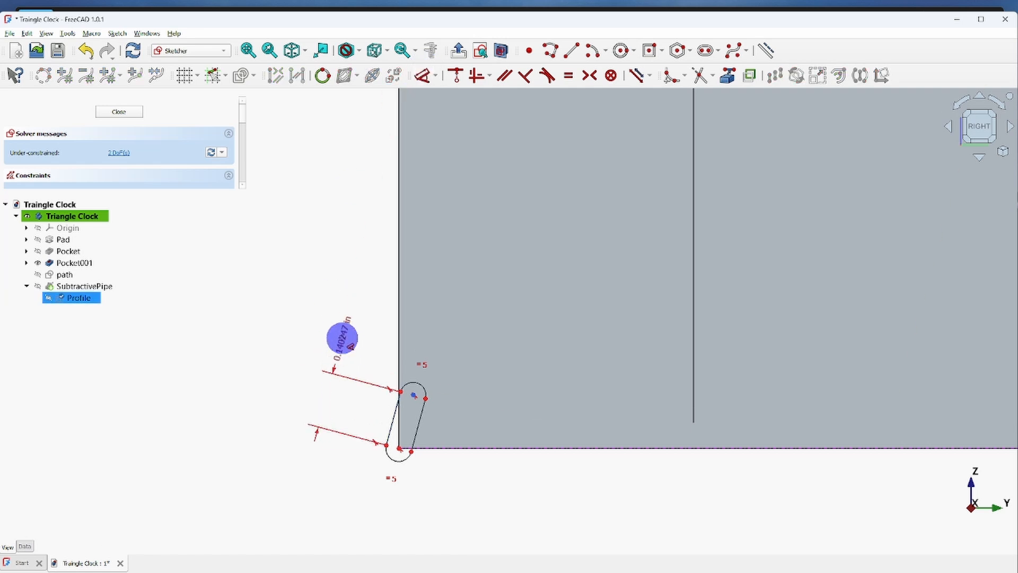
{"action": "left_click", "coordinate": [342, 336]}
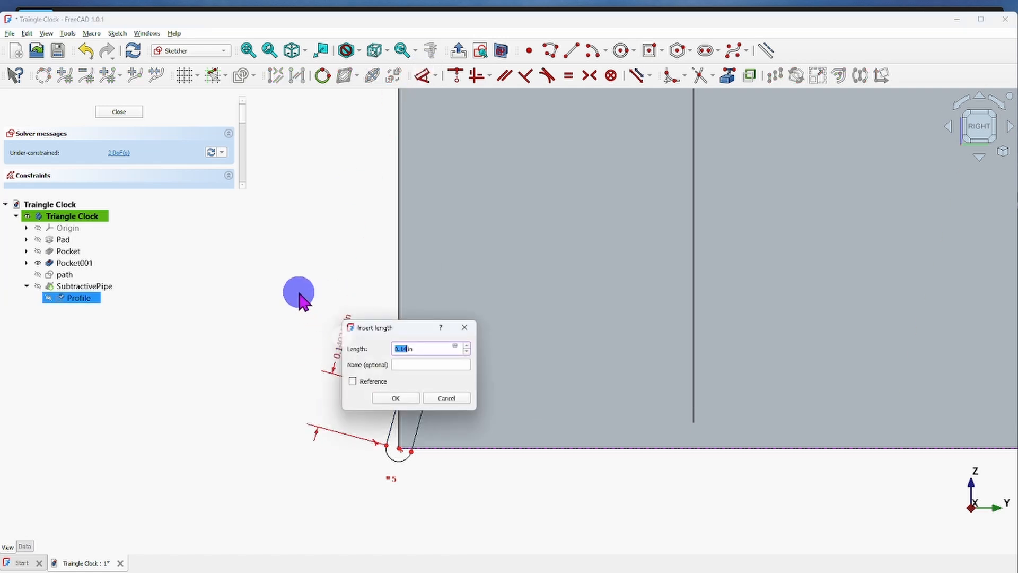
{"action": "left_click", "coordinate": [397, 399]}
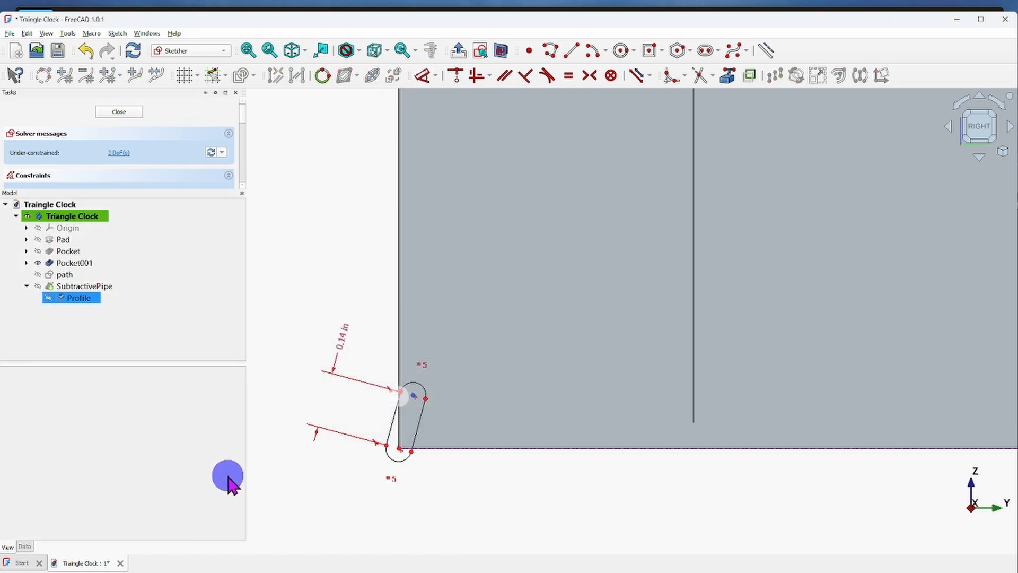
{"action": "left_click", "coordinate": [402, 466]}
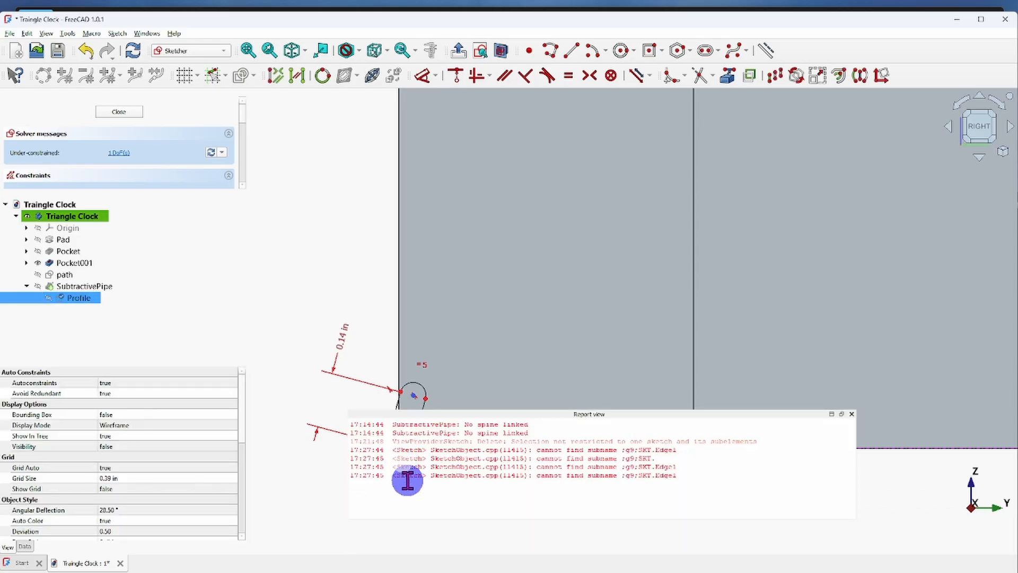
{"action": "left_click", "coordinate": [852, 414]}
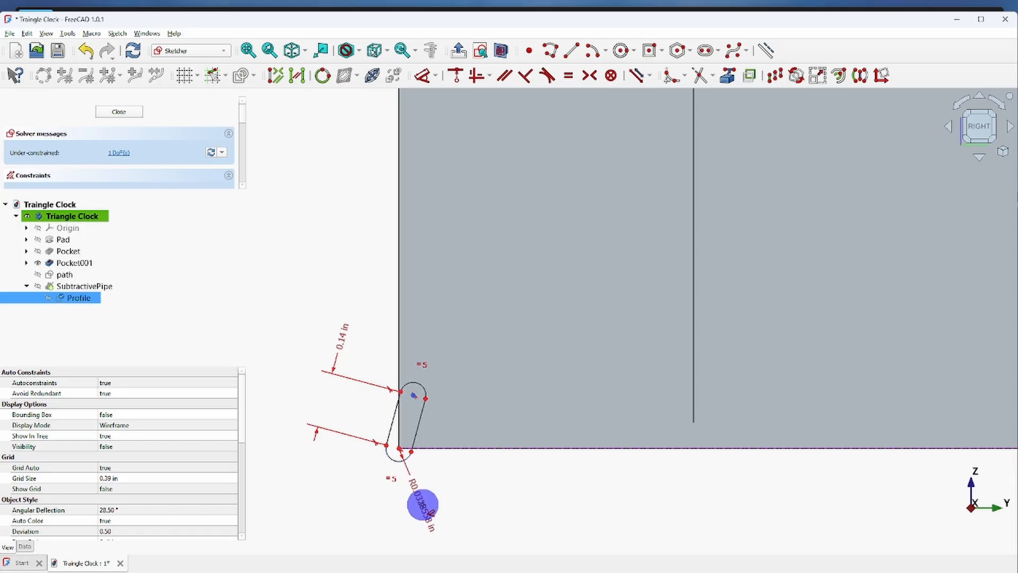
{"action": "left_click", "coordinate": [428, 497]}
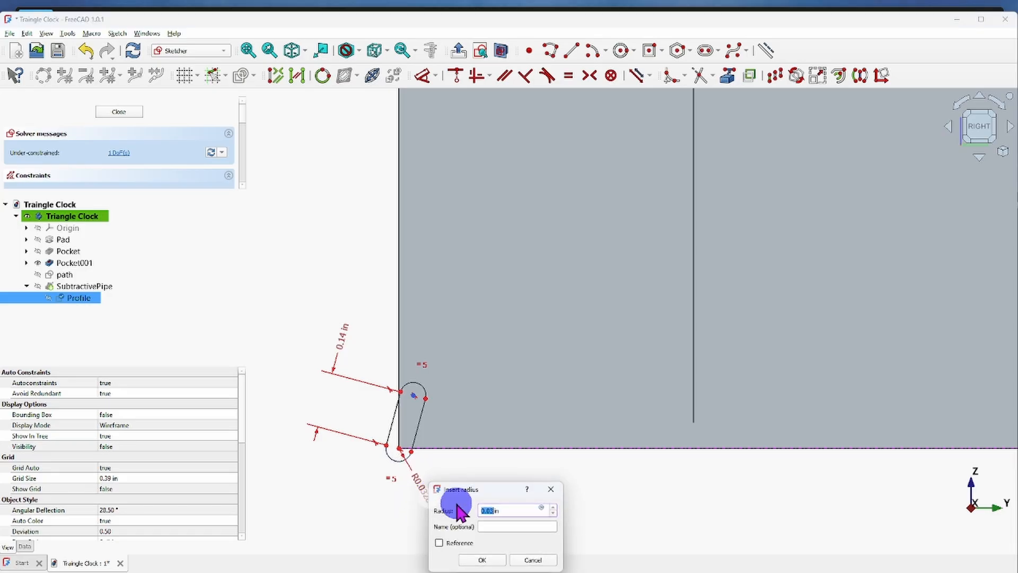
{"action": "left_click", "coordinate": [482, 560]}
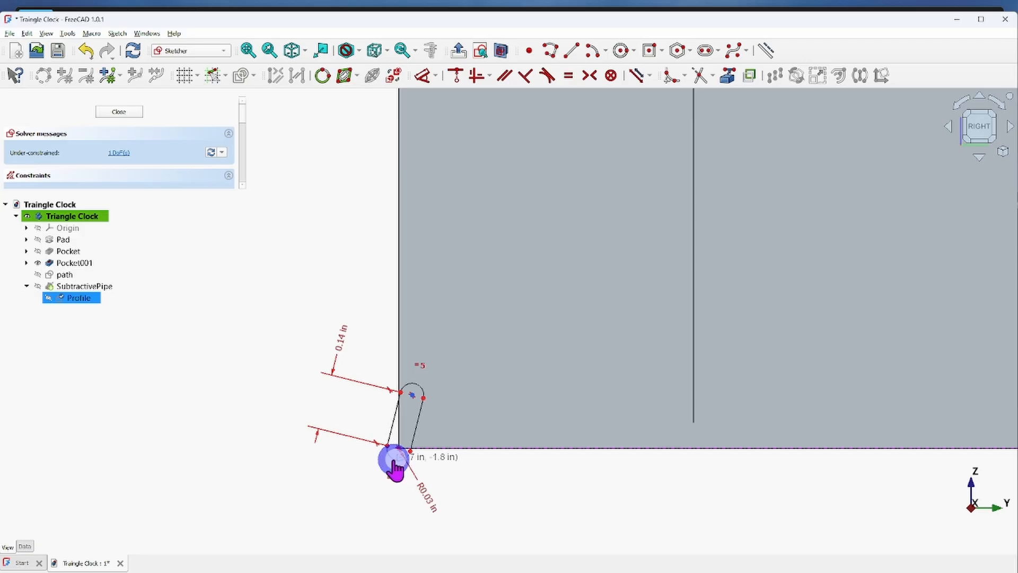
Try to apply an angle constraint to the slot's two arc centers.
{"action": "mouse_move", "coordinate": [395, 422]}
{"action": "left_mouse_down"}
{"action": "mouse_move", "coordinate": [386, 416]}
{"action": "mouse_move", "coordinate": [400, 420]}
{"action": "mouse_move", "coordinate": [381, 427]}
{"action": "mouse_move", "coordinate": [397, 430]}
{"action": "left_mouse_up"}
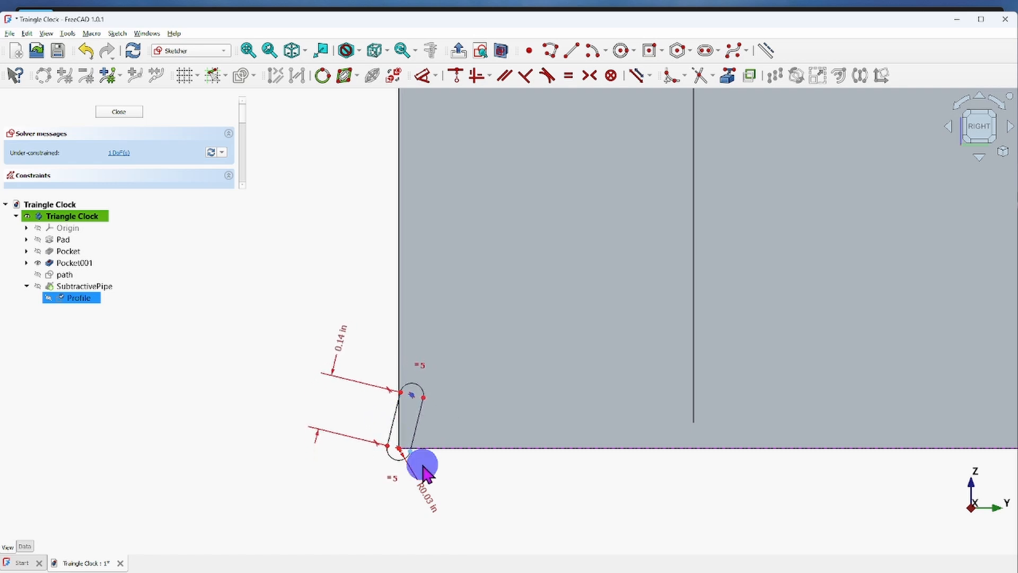
{"action": "right_click", "coordinate": [483, 467]}
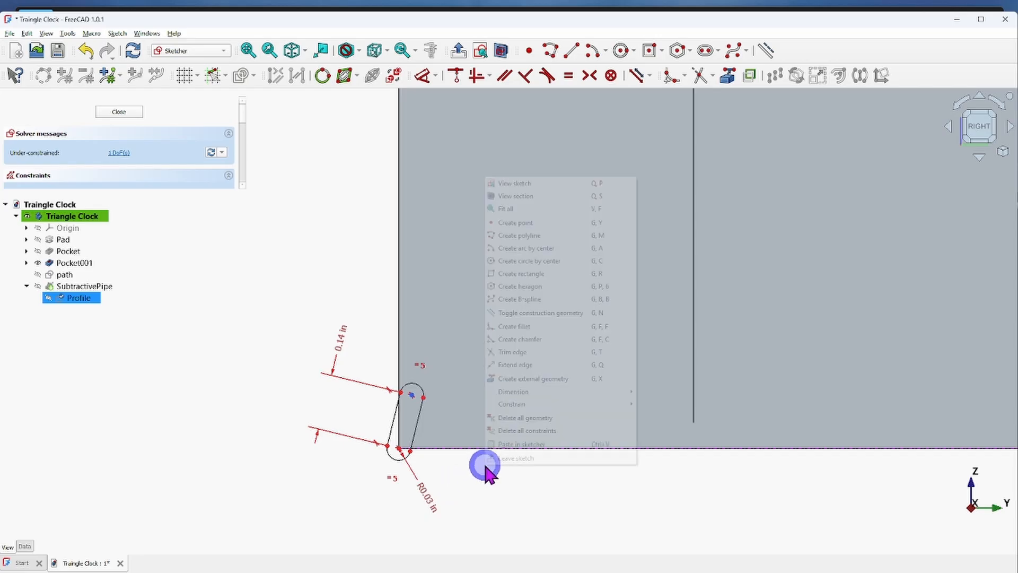
{"action": "left_click", "coordinate": [482, 477]}
{"action": "scroll", "coordinate": [409, 462], "scroll_direction": "up", "scroll_amount": 2}
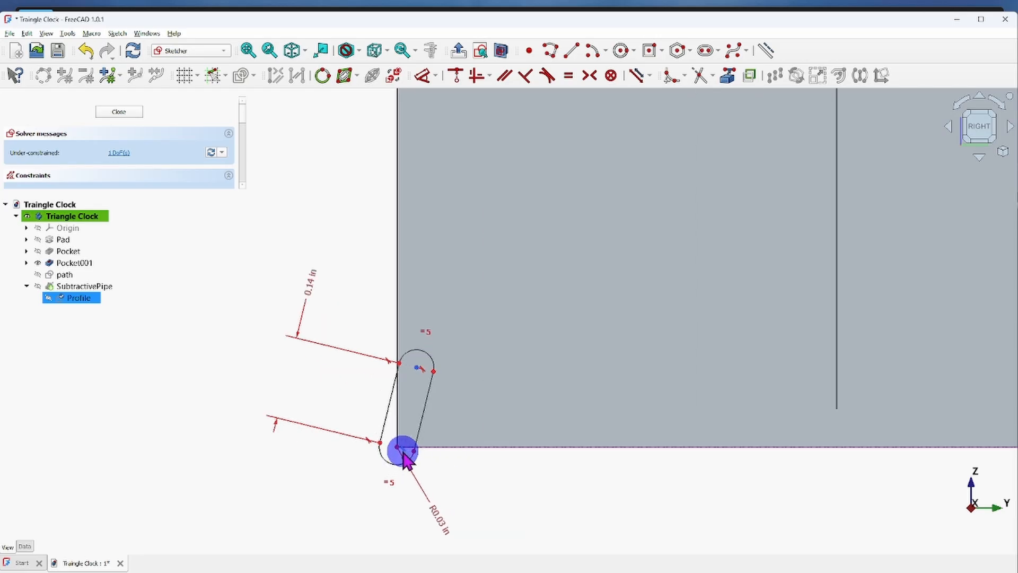
{"action": "left_click", "coordinate": [416, 389]}
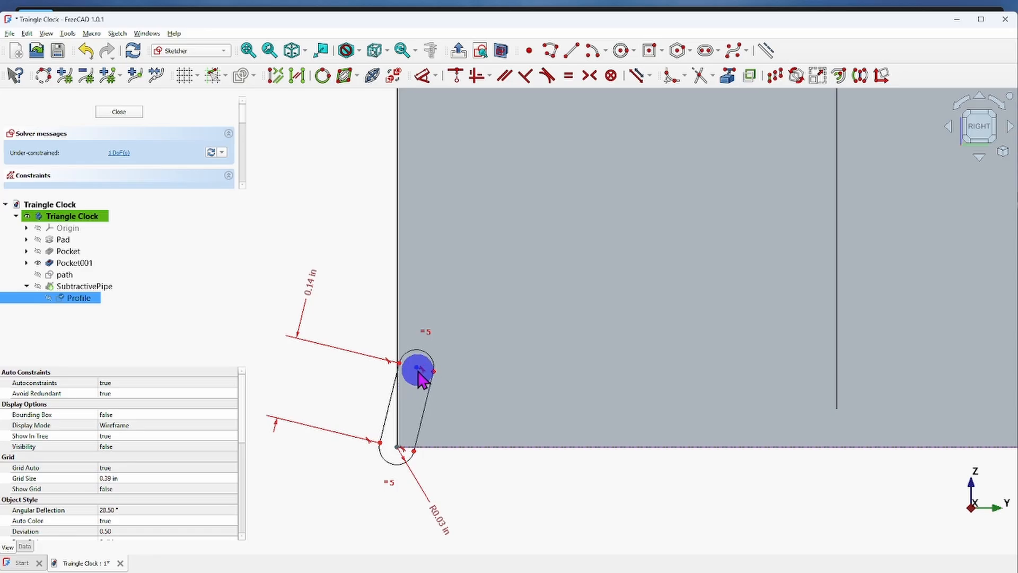
{"action": "left_click", "coordinate": [435, 79]}
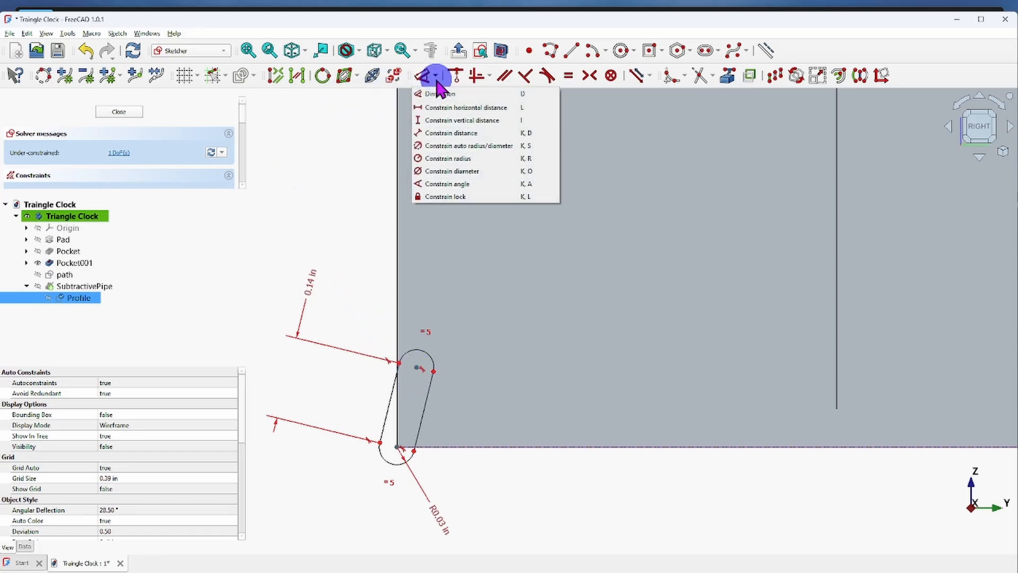
{"action": "left_click", "coordinate": [451, 184]}
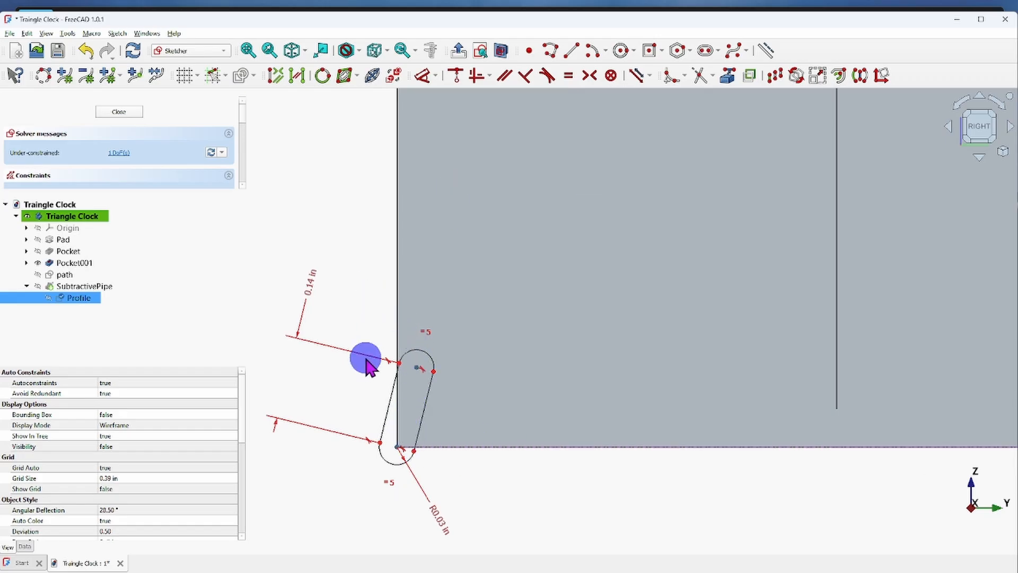
{"action": "right_click", "coordinate": [347, 167]}
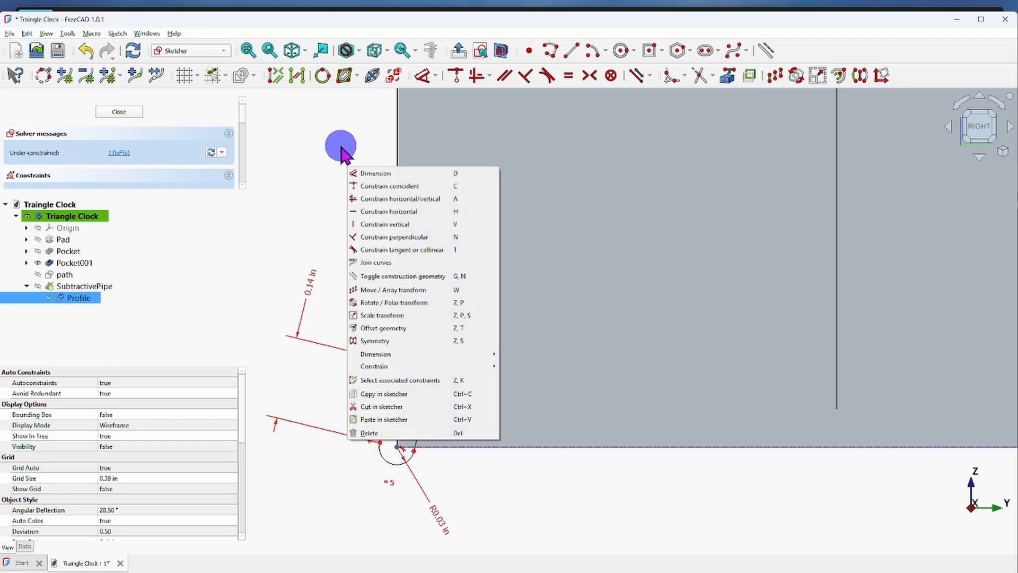
{"action": "left_click", "coordinate": [342, 154]}
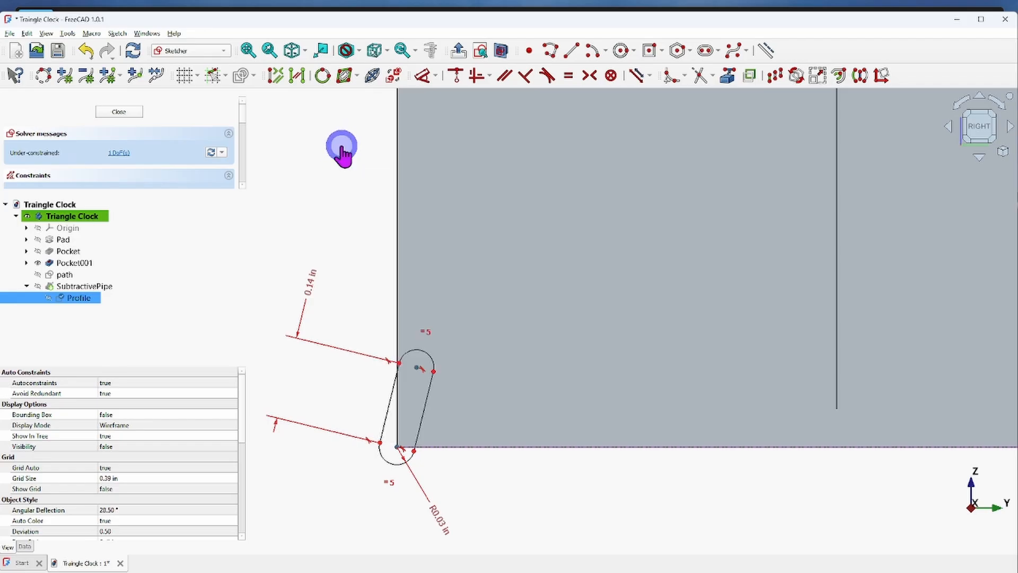
Try a 0.14 in vertical distance between the slot's two arc centers and undo it.
{"action": "left_click", "coordinate": [416, 359]}
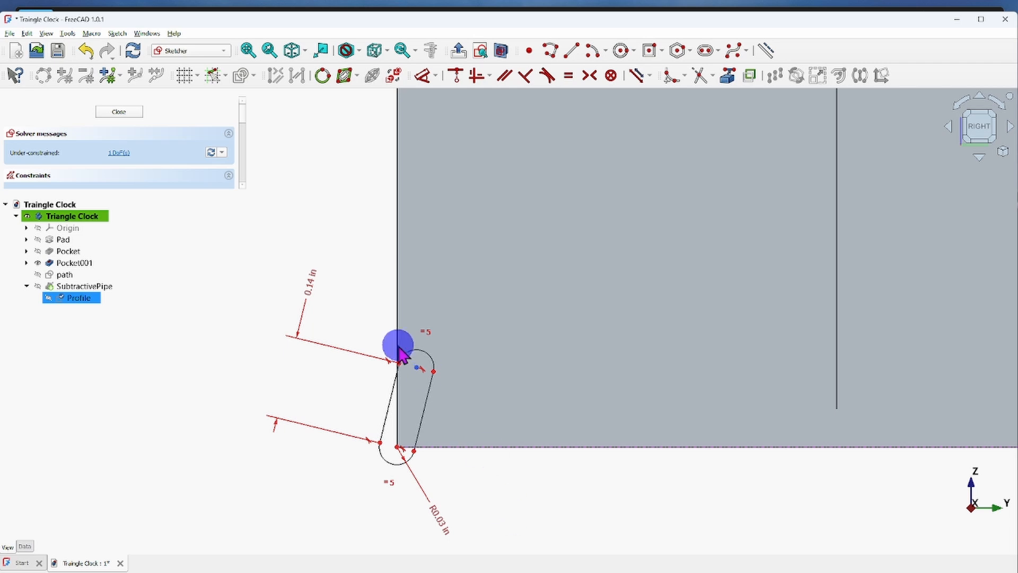
{"action": "left_click", "coordinate": [398, 451]}
{"action": "left_click", "coordinate": [424, 379]}
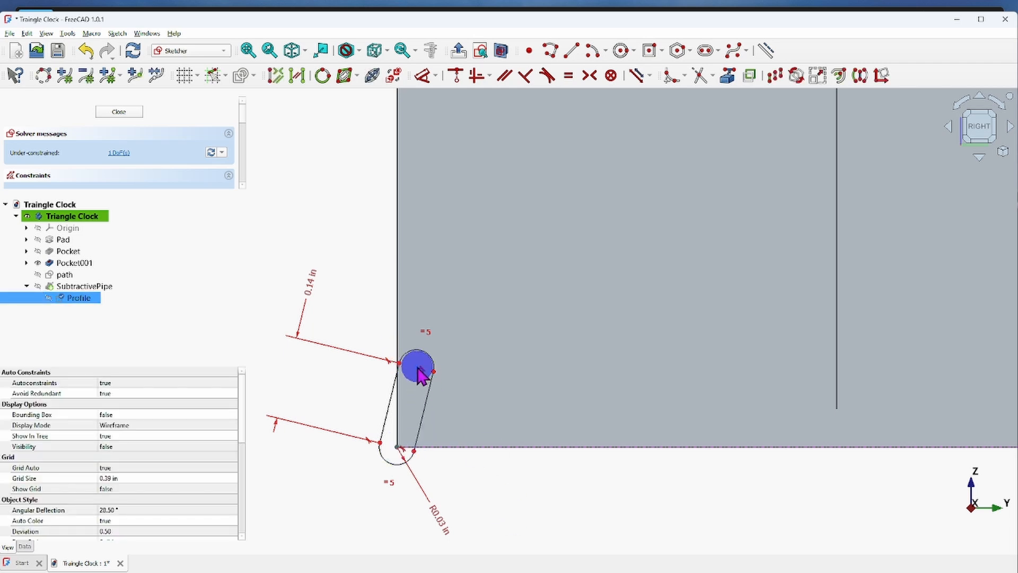
{"action": "left_click", "coordinate": [423, 76]}
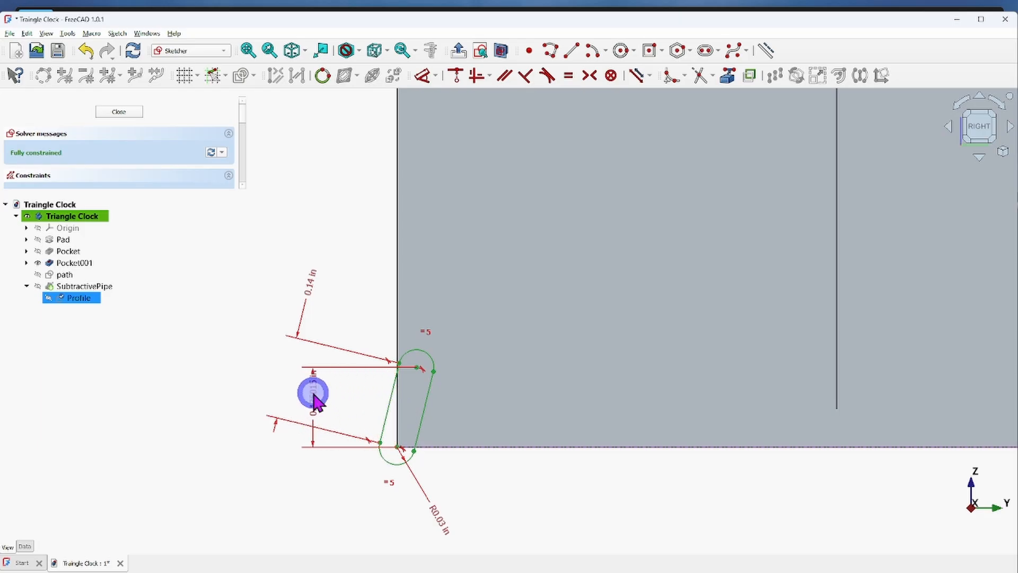
{"action": "left_click", "coordinate": [313, 395]}
{"action": "left_click", "coordinate": [366, 455]}
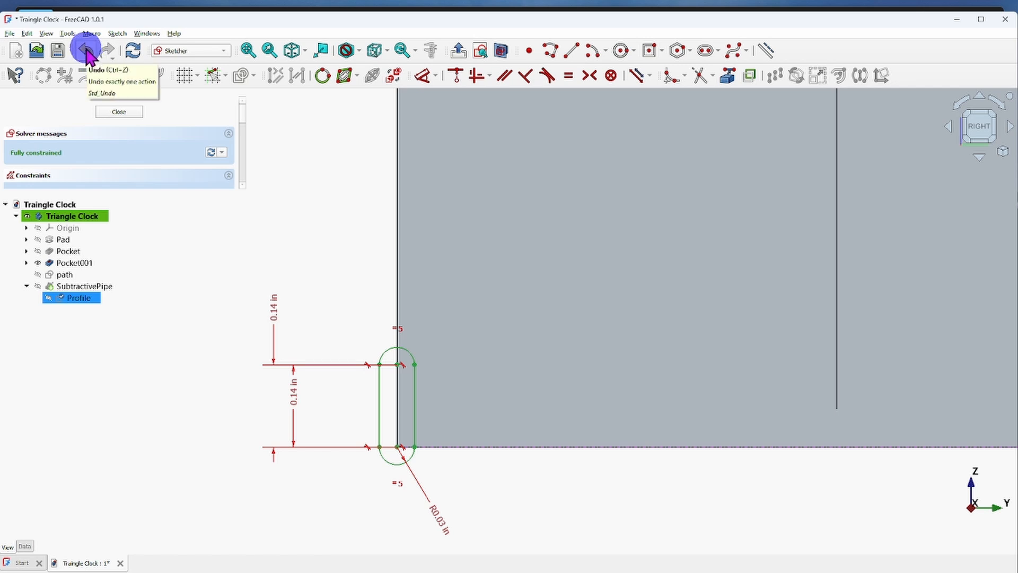
{"action": "left_click", "coordinate": [86, 51]}
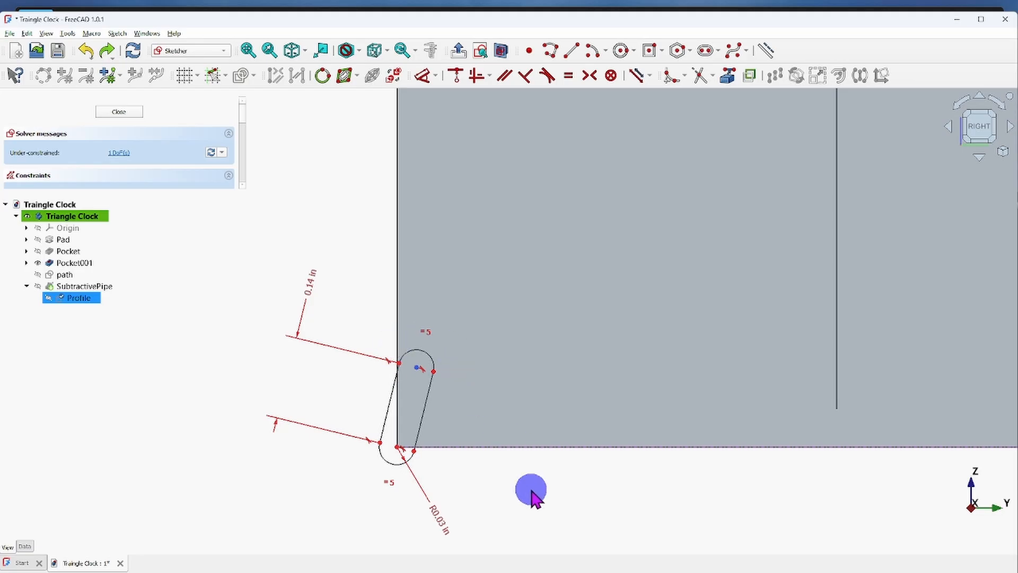
Constrain the horizontal distance between the slot's two arc centers to 0.03 in.
{"action": "scroll", "coordinate": [535, 491], "scroll_direction": "down", "scroll_amount": 2}
{"action": "scroll", "coordinate": [514, 490], "scroll_direction": "up", "scroll_amount": 3}
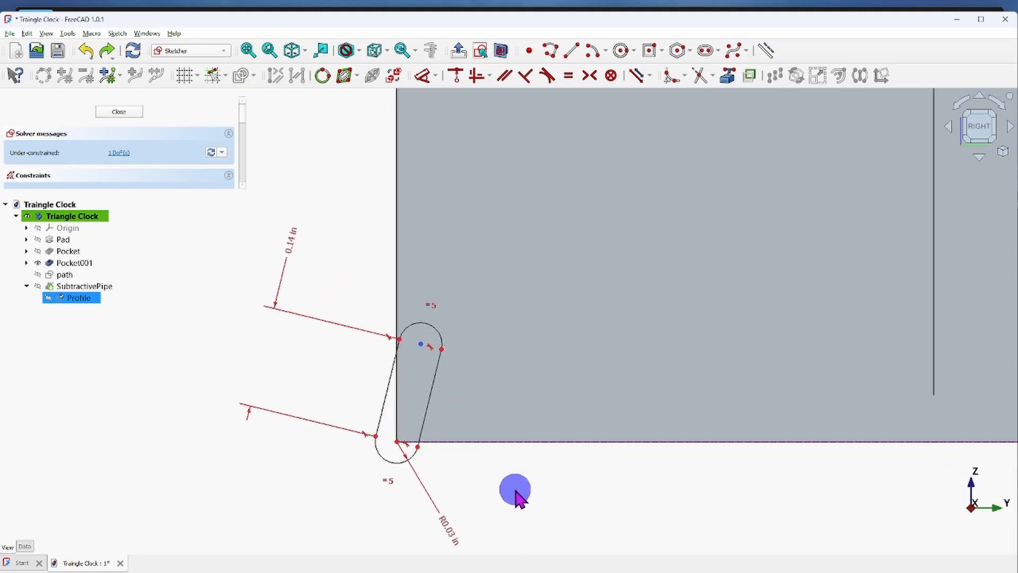
{"action": "scroll", "coordinate": [514, 491], "scroll_direction": "up", "scroll_amount": 1}
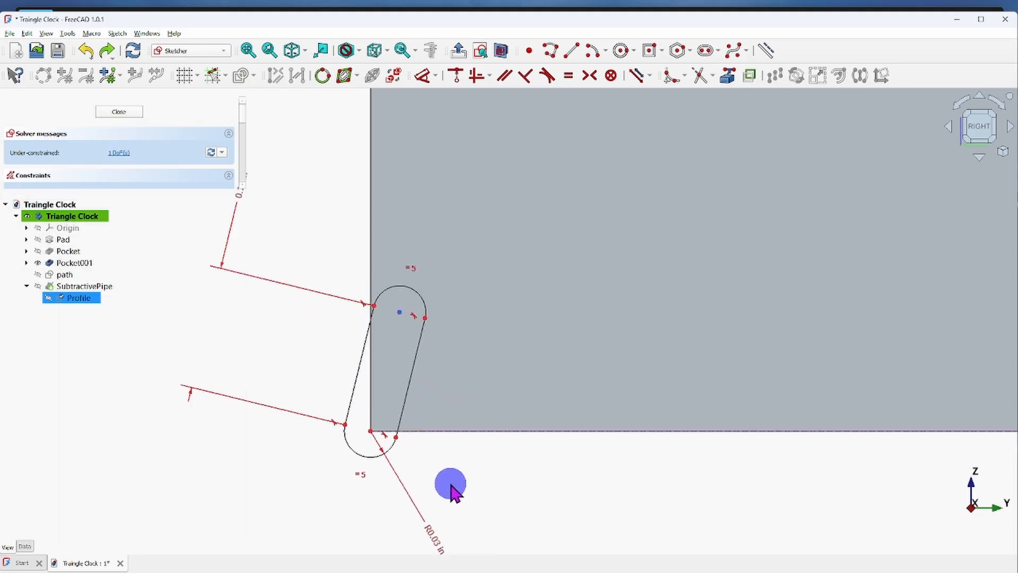
{"action": "scroll", "coordinate": [485, 467], "scroll_direction": "down", "scroll_amount": 3}
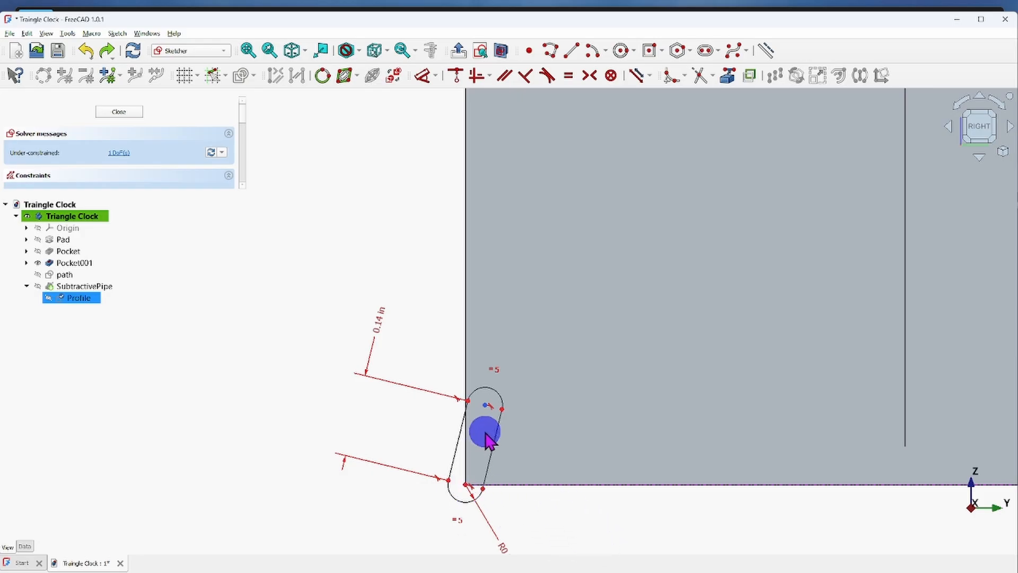
{"action": "left_click", "coordinate": [466, 487]}
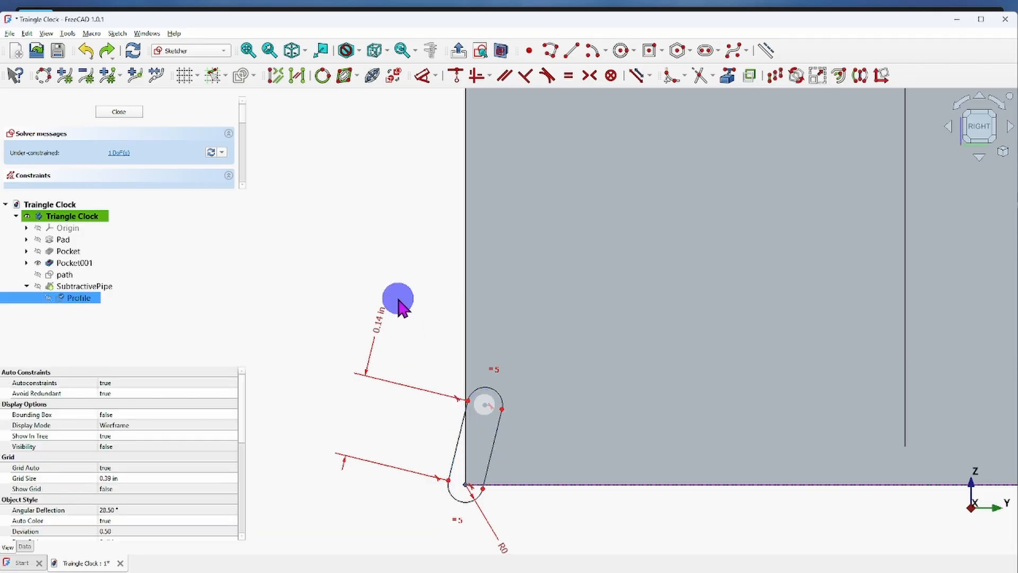
{"action": "left_click", "coordinate": [437, 75]}
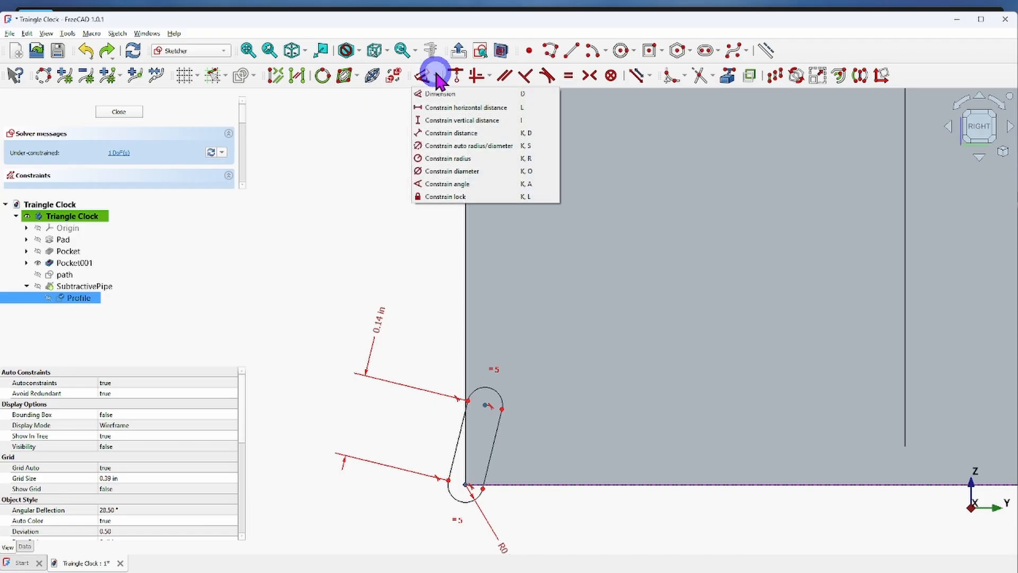
{"action": "left_click", "coordinate": [444, 107]}
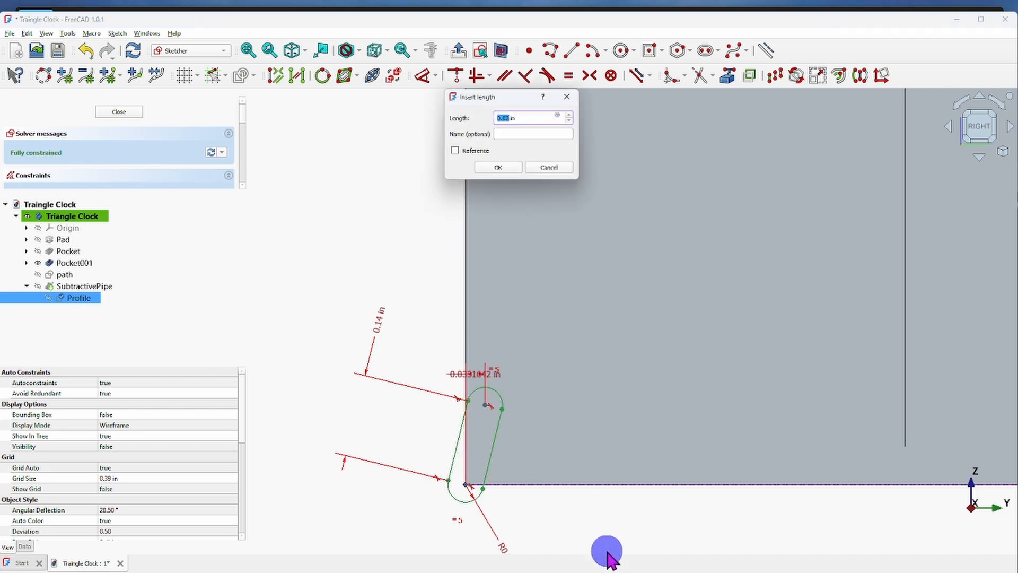
{"action": "left_click", "coordinate": [501, 169]}
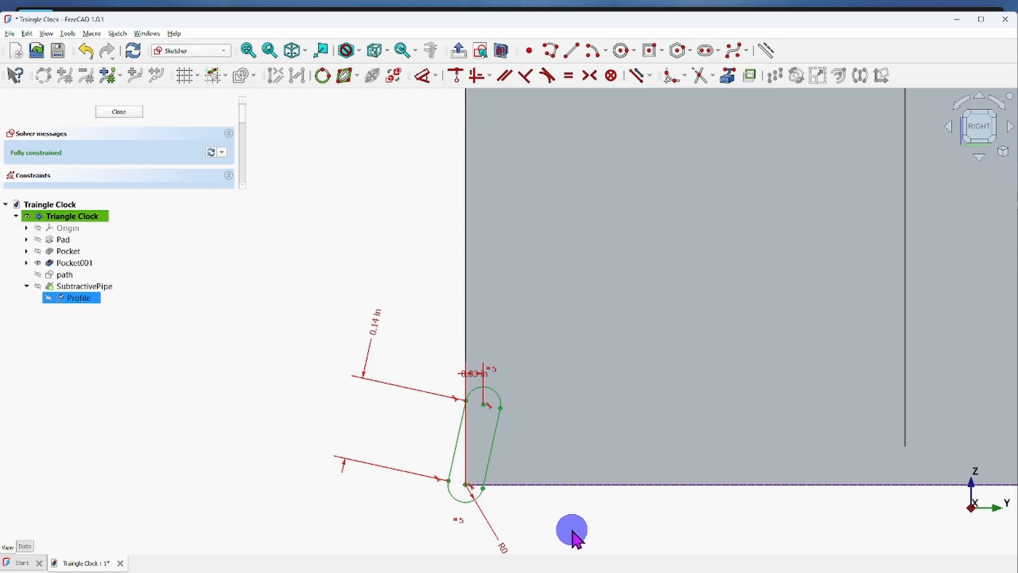
Finish editing the slot sketch and hide the Profile sketch in the model.
{"action": "scroll", "coordinate": [575, 524], "scroll_direction": "down", "scroll_amount": 3}
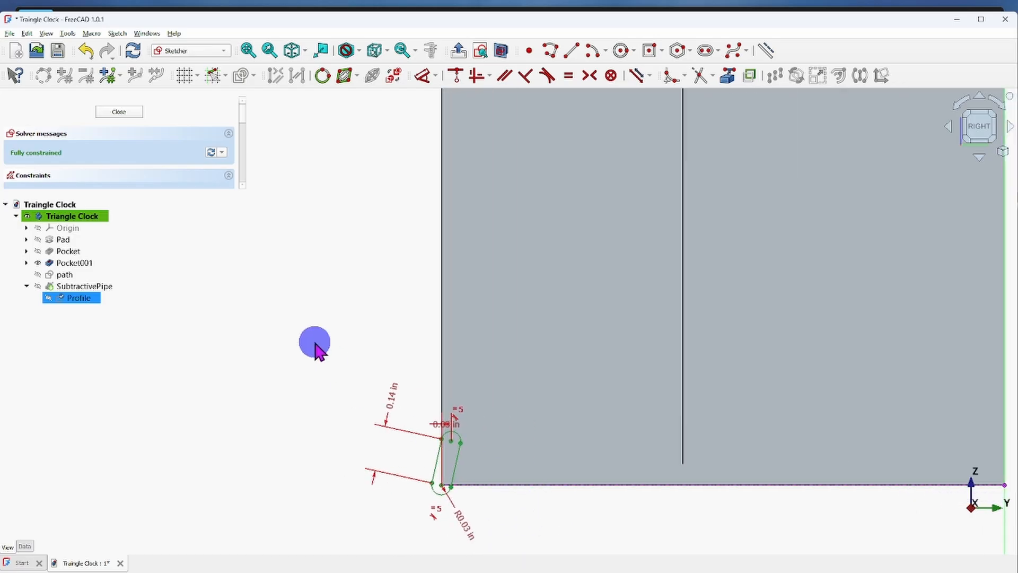
{"action": "left_click", "coordinate": [116, 111]}
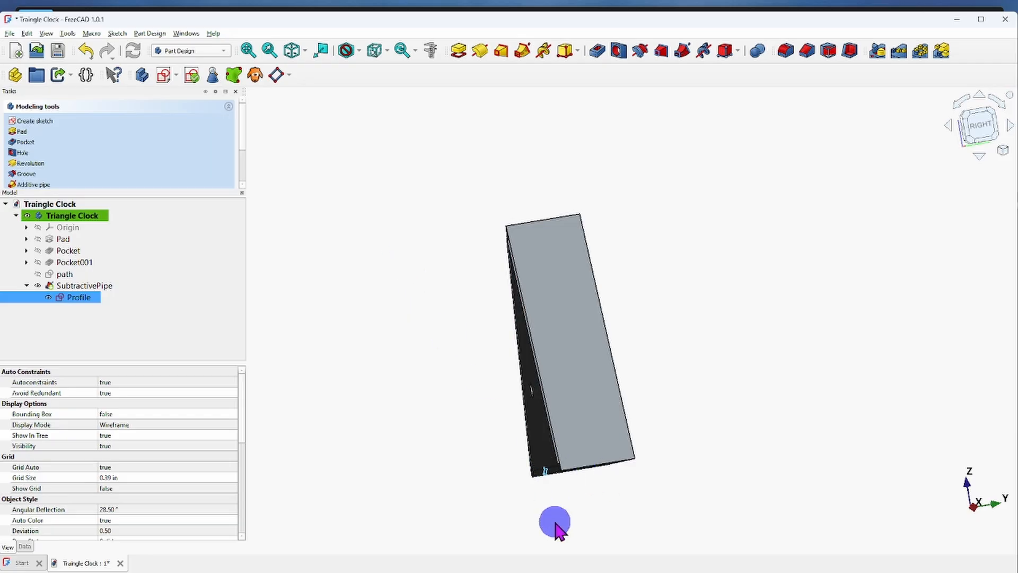
{"action": "left_click_drag", "start_coordinate": [567, 514], "coordinate": [513, 528]}
{"action": "scroll", "coordinate": [551, 506], "scroll_direction": "up", "scroll_amount": 9}
{"action": "middle_click_drag", "start_coordinate": [608, 366], "coordinate": [603, 416]}
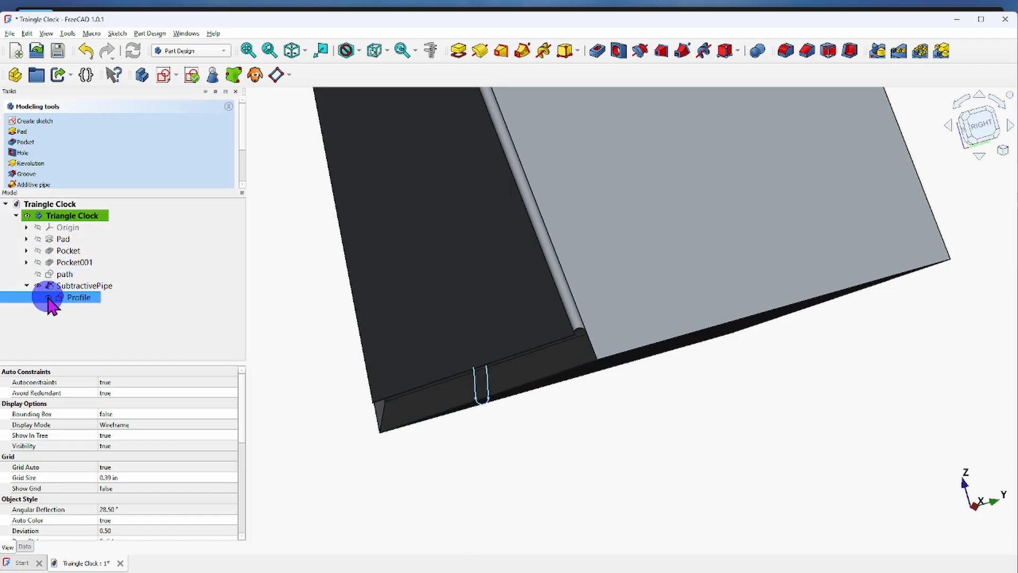
{"action": "scroll", "coordinate": [611, 412], "scroll_direction": "down", "scroll_amount": 1}
{"action": "scroll", "coordinate": [626, 414], "scroll_direction": "up", "scroll_amount": 1}
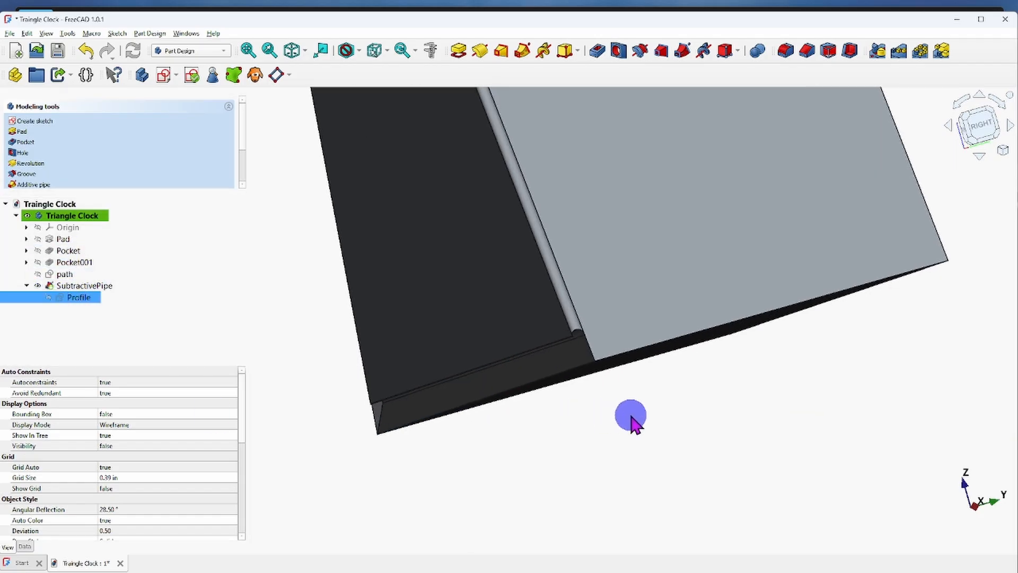
Examine the rounded pipe cut along the body's front-face edges and where it meets at the triangle's corners.
{"action": "middle_click_drag", "start_coordinate": [636, 417], "coordinate": [604, 414]}
{"action": "scroll", "coordinate": [711, 273], "scroll_direction": "up", "scroll_amount": 5}
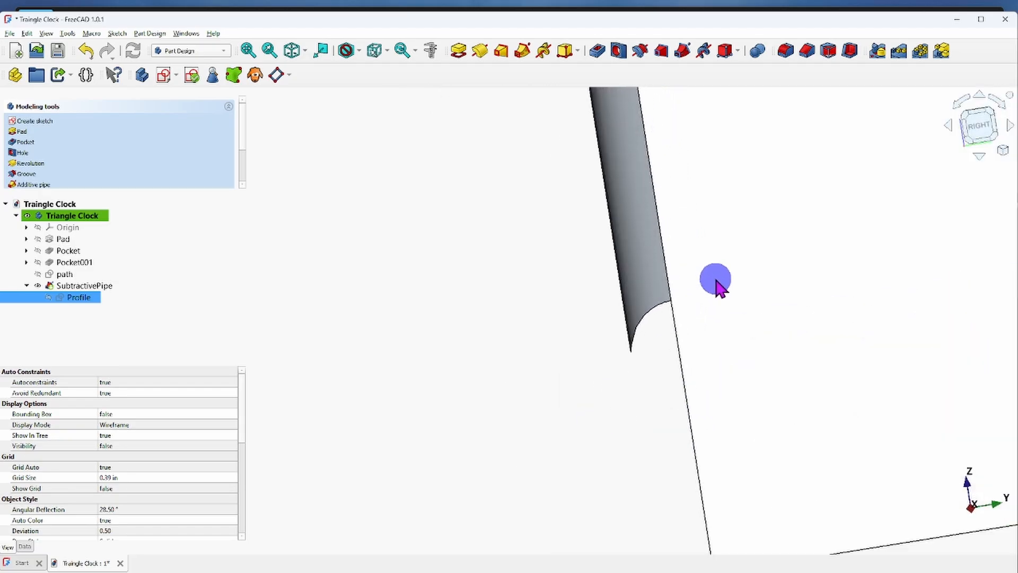
{"action": "middle_click_drag", "start_coordinate": [651, 474], "coordinate": [495, 146]}
{"action": "scroll", "coordinate": [456, 113], "scroll_direction": "up", "scroll_amount": 16}
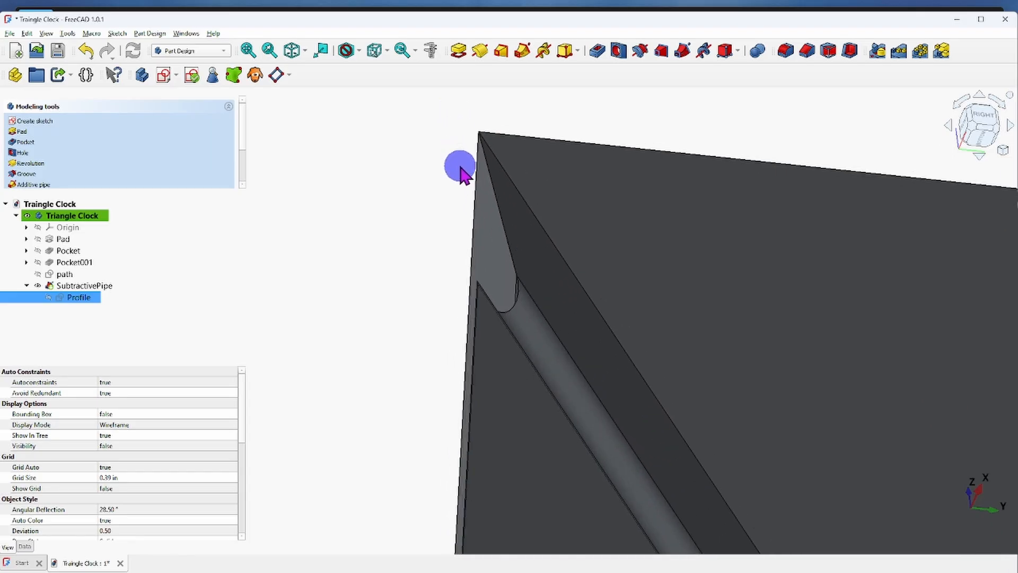
{"action": "scroll", "coordinate": [595, 366], "scroll_direction": "down", "scroll_amount": 5}
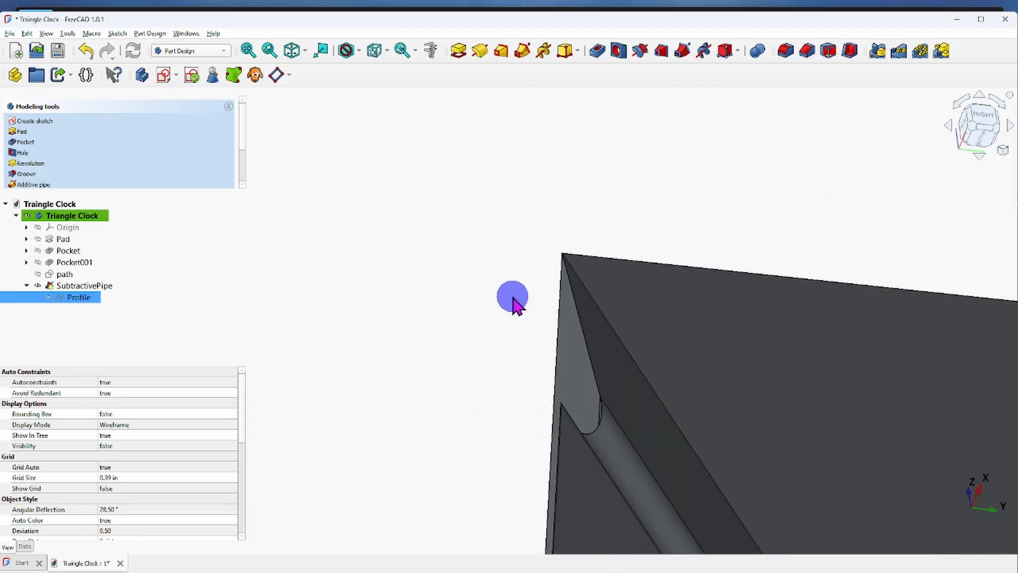
{"action": "scroll", "coordinate": [652, 332], "scroll_direction": "down", "scroll_amount": 3}
{"action": "middle_click_drag", "start_coordinate": [652, 337], "coordinate": [569, 366]}
{"action": "scroll", "coordinate": [573, 374], "scroll_direction": "up", "scroll_amount": 1}
{"action": "scroll", "coordinate": [669, 496], "scroll_direction": "down", "scroll_amount": 1}
{"action": "middle_click_drag", "start_coordinate": [664, 485], "coordinate": [604, 405]}
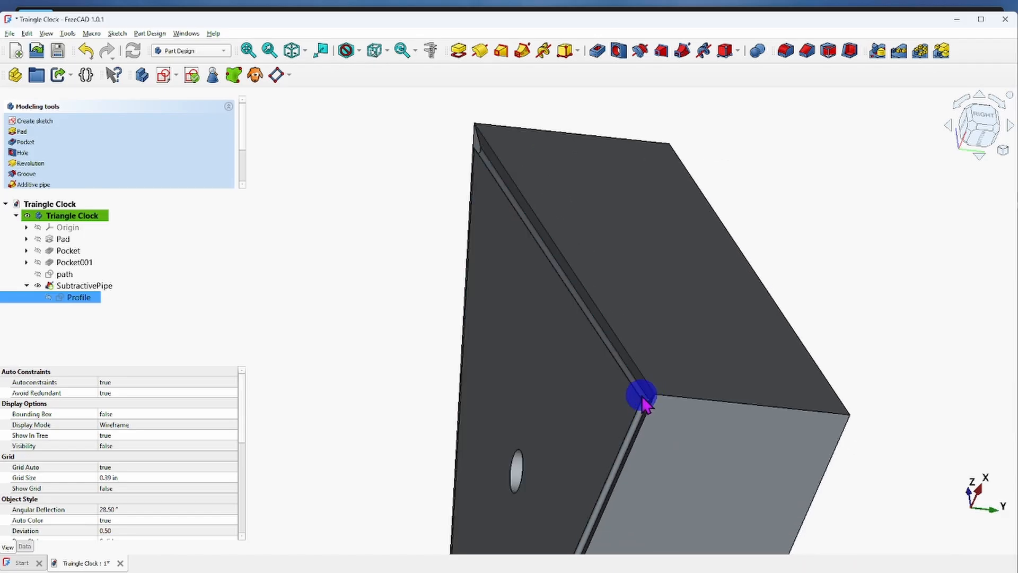
{"action": "scroll", "coordinate": [711, 478], "scroll_direction": "down", "scroll_amount": 2}
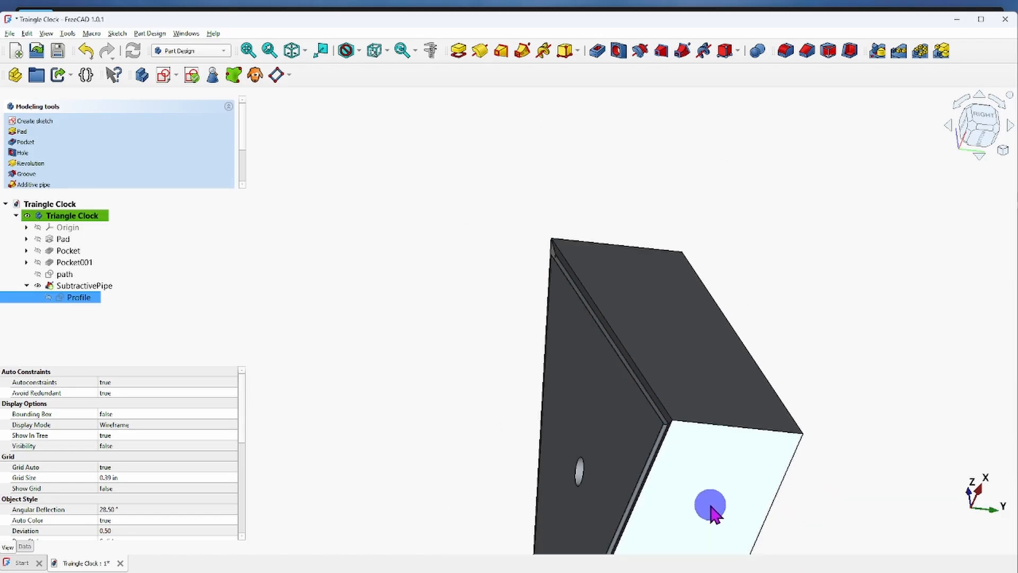
{"action": "middle_click_drag", "start_coordinate": [712, 505], "coordinate": [648, 365]}
{"action": "scroll", "coordinate": [656, 387], "scroll_direction": "down", "scroll_amount": 2}
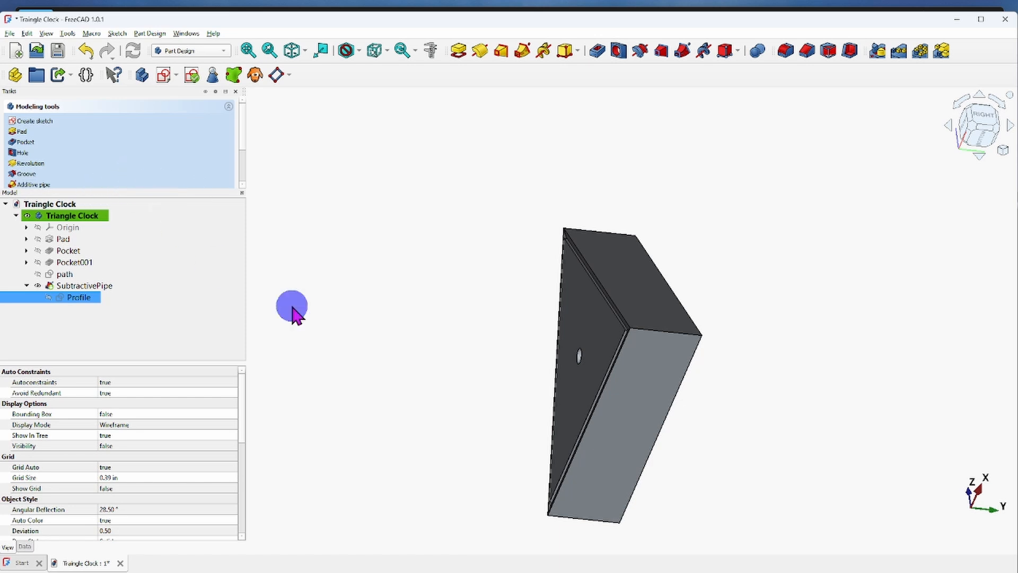
Show the body in isometric view and inspect the cut around the whole front face.
{"action": "left_click", "coordinate": [299, 50]}
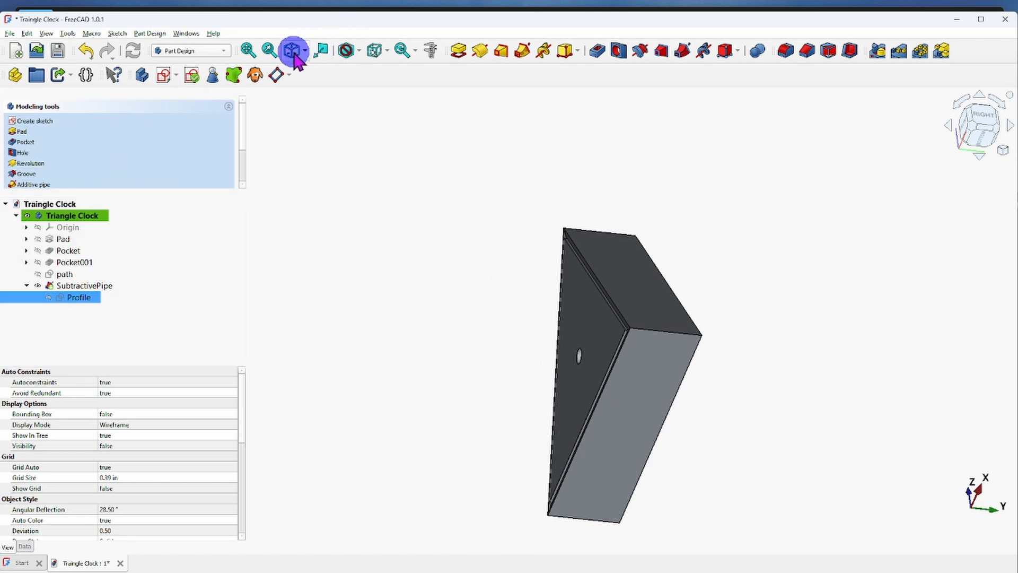
{"action": "middle_click_drag", "start_coordinate": [494, 172], "coordinate": [565, 447]}
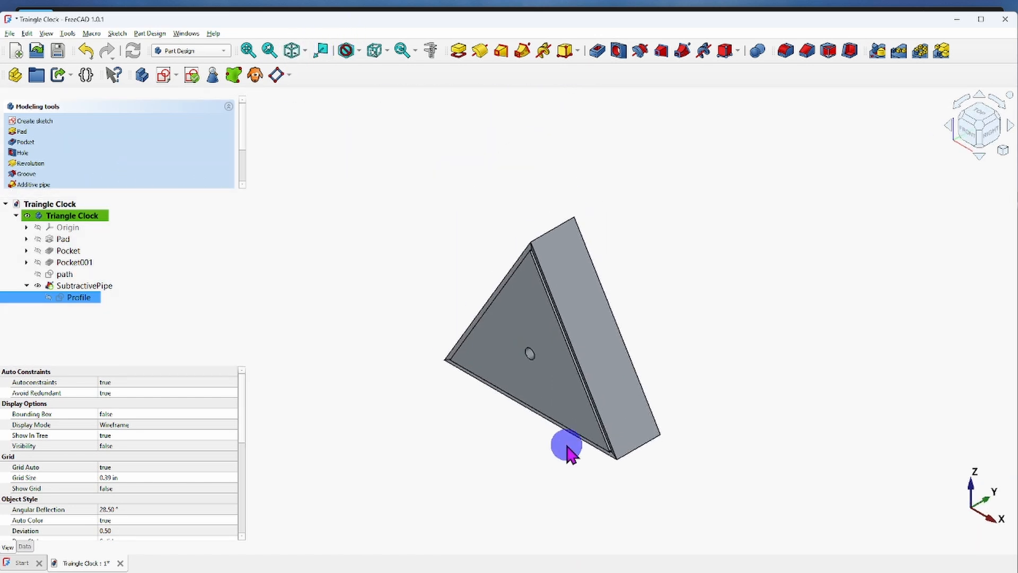
{"action": "scroll", "coordinate": [557, 353], "scroll_direction": "up", "scroll_amount": 3}
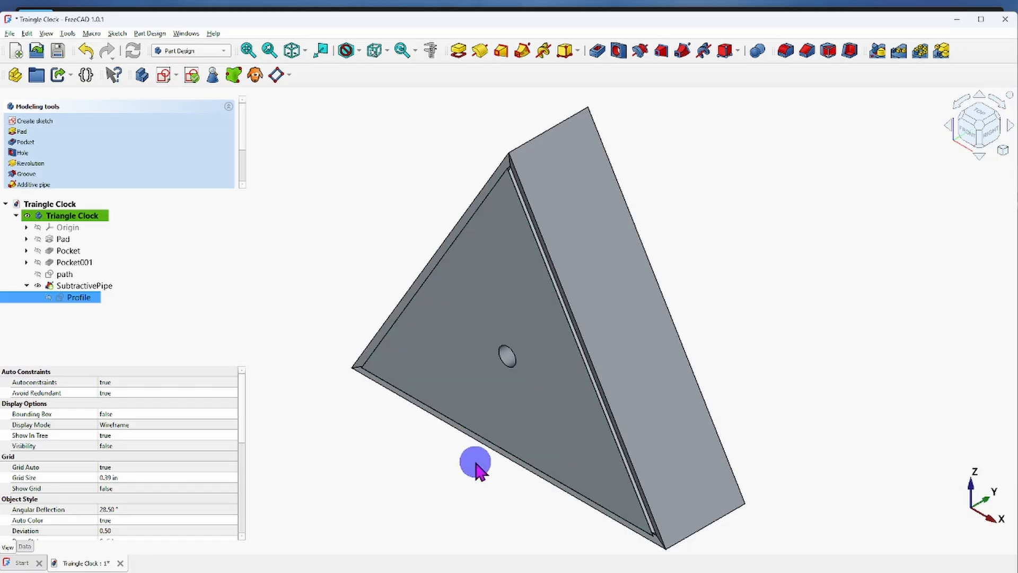
{"action": "scroll", "coordinate": [454, 475], "scroll_direction": "down", "scroll_amount": 2}
{"action": "middle_click_drag", "start_coordinate": [456, 484], "coordinate": [447, 462]}
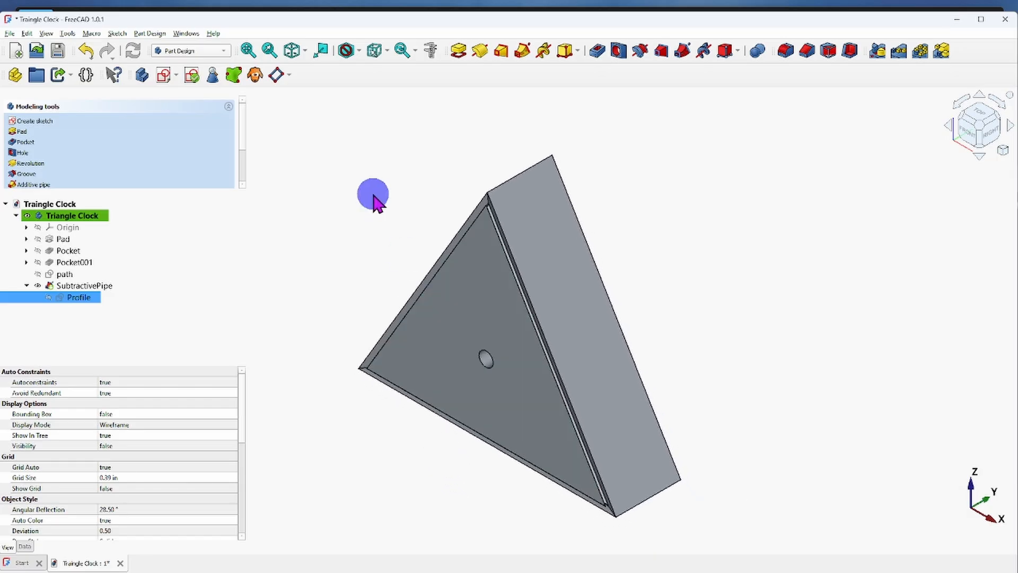
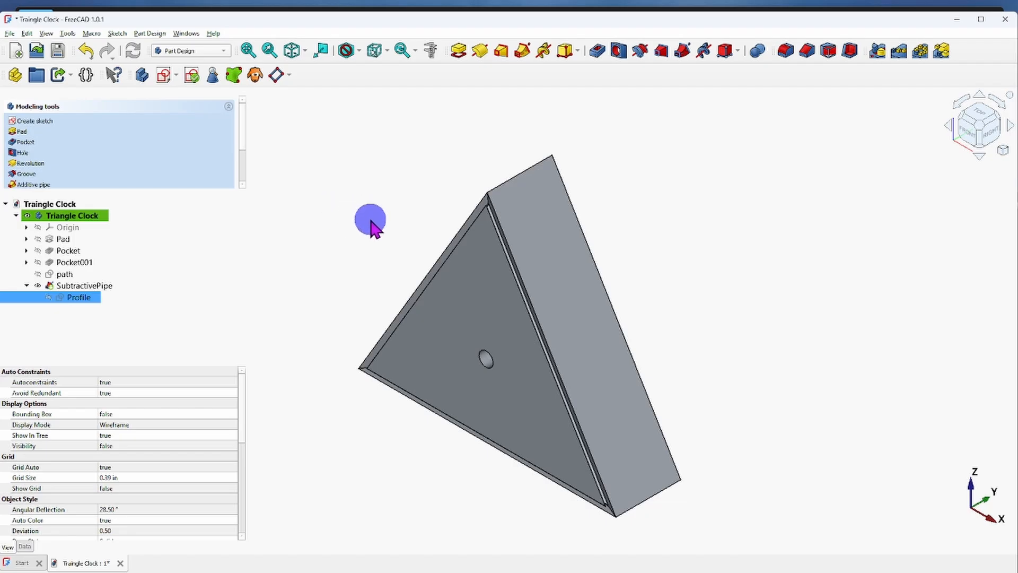
Raise the Triangle Clock body's transparency to 60.
{"action": "scroll", "coordinate": [375, 235], "scroll_direction": "up", "scroll_amount": 1}
{"action": "scroll", "coordinate": [376, 236], "scroll_direction": "down", "scroll_amount": 1}
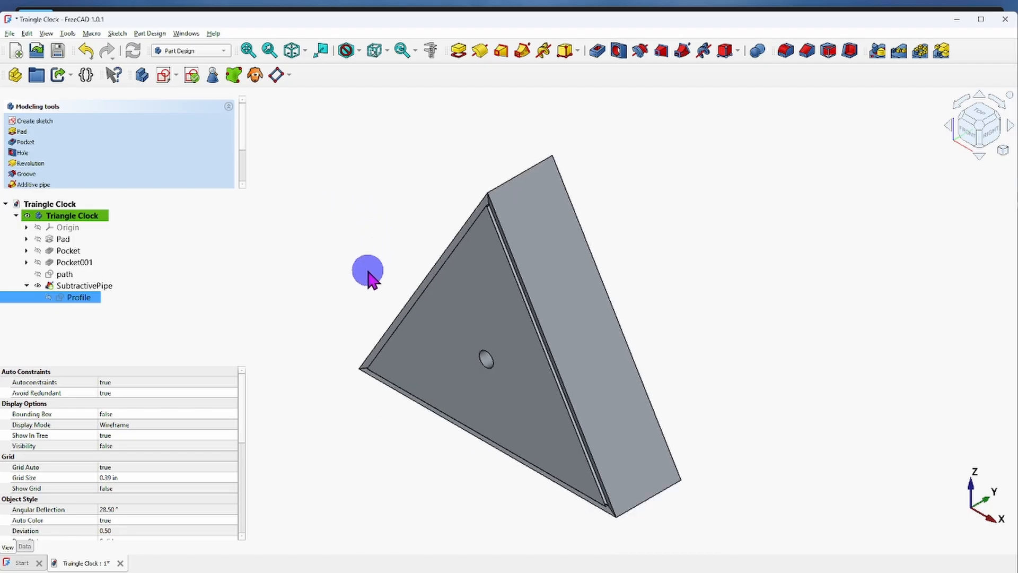
{"action": "middle_click_drag", "start_coordinate": [366, 266], "coordinate": [366, 249]}
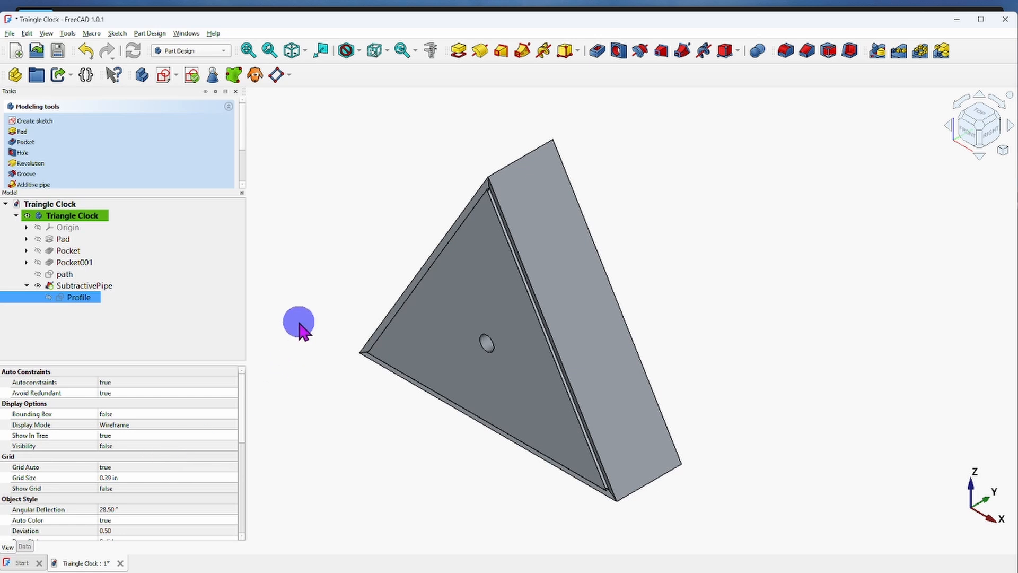
{"action": "left_click", "coordinate": [61, 215]}
{"action": "scroll", "coordinate": [188, 485], "scroll_direction": "down", "scroll_amount": 3}
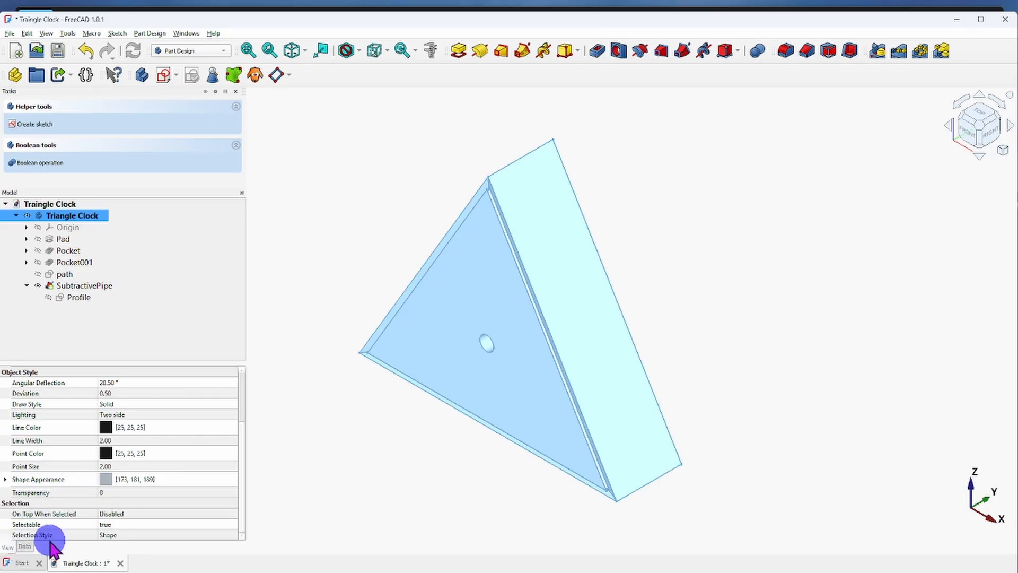
{"action": "left_click", "coordinate": [25, 546]}
{"action": "left_click", "coordinate": [8, 546]}
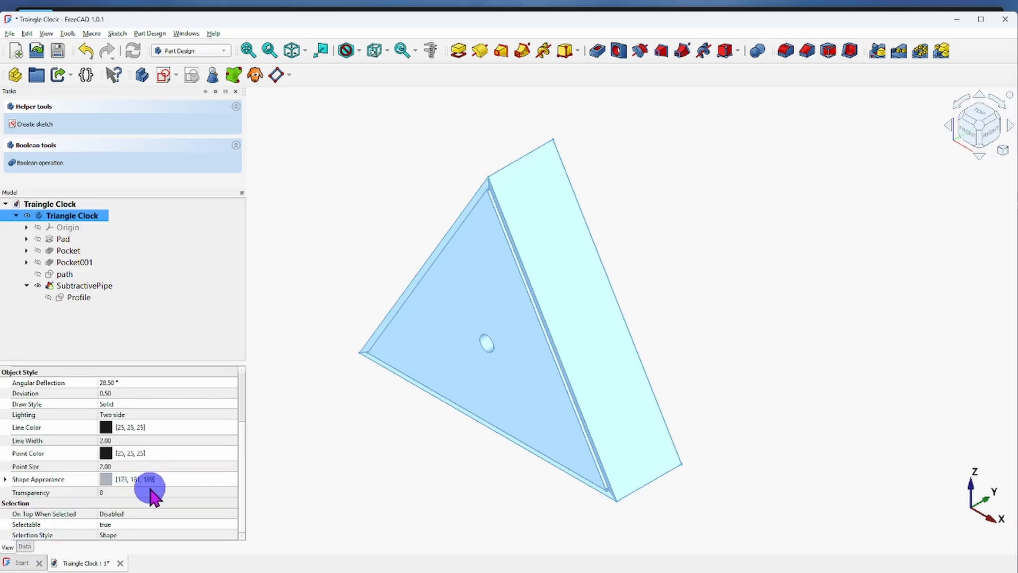
{"action": "left_click", "coordinate": [152, 492]}
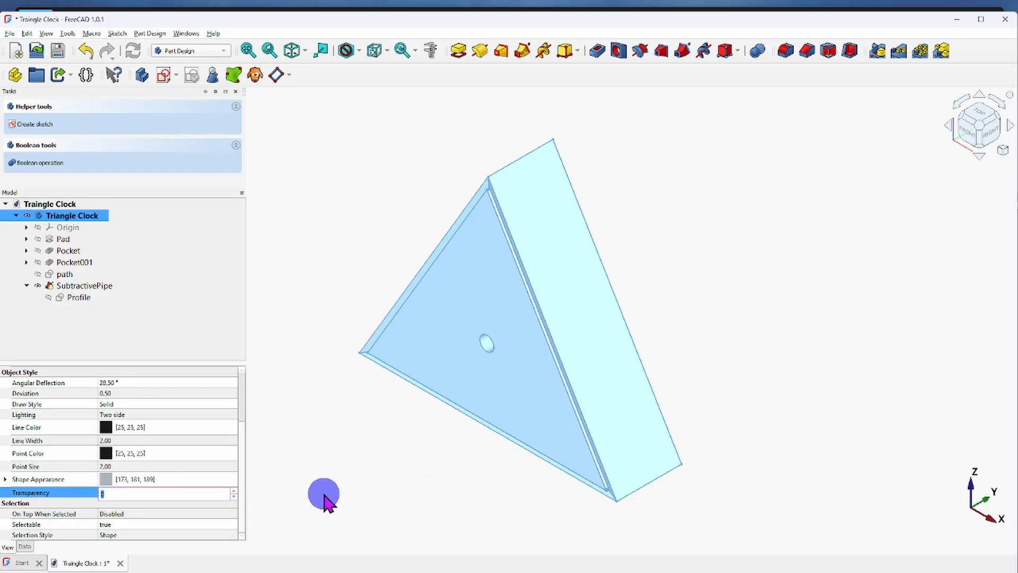
{"action": "left_click", "coordinate": [233, 491]}
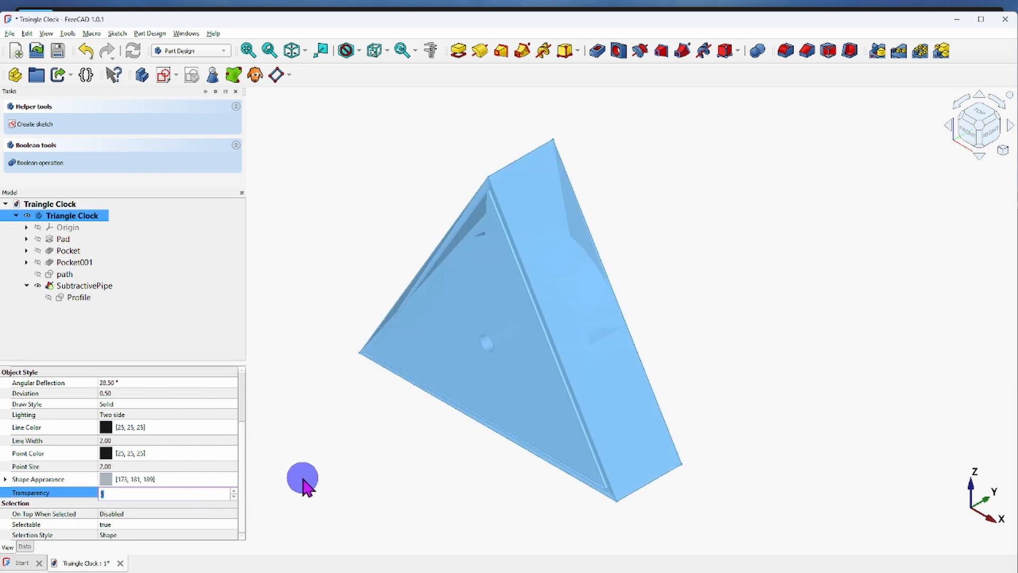
{"action": "left_click", "coordinate": [236, 492]}
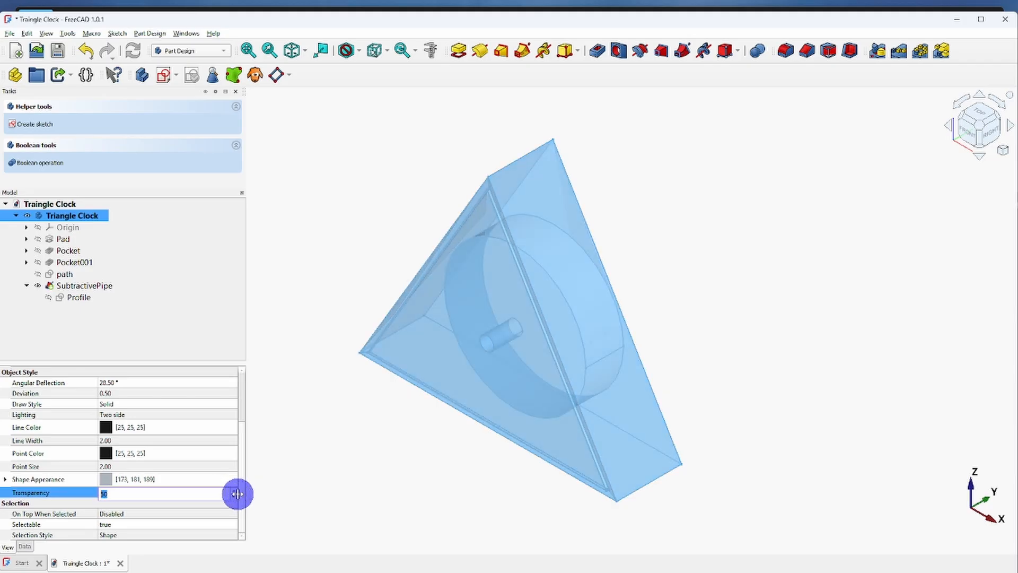
{"action": "left_click", "coordinate": [233, 491]}
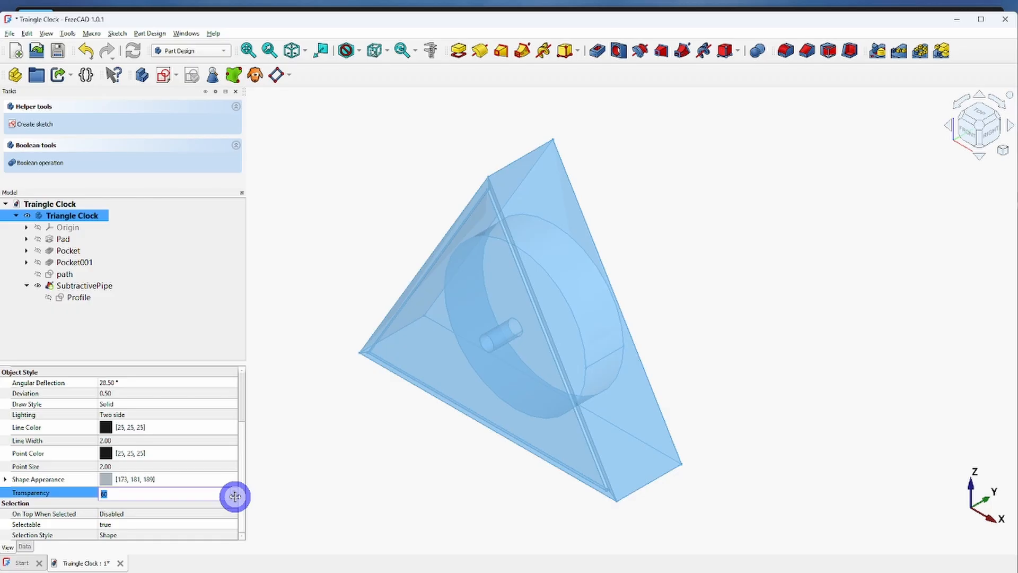
Lower the body's transparency through 30 and 10 back to 0.
{"action": "left_click", "coordinate": [235, 496]}
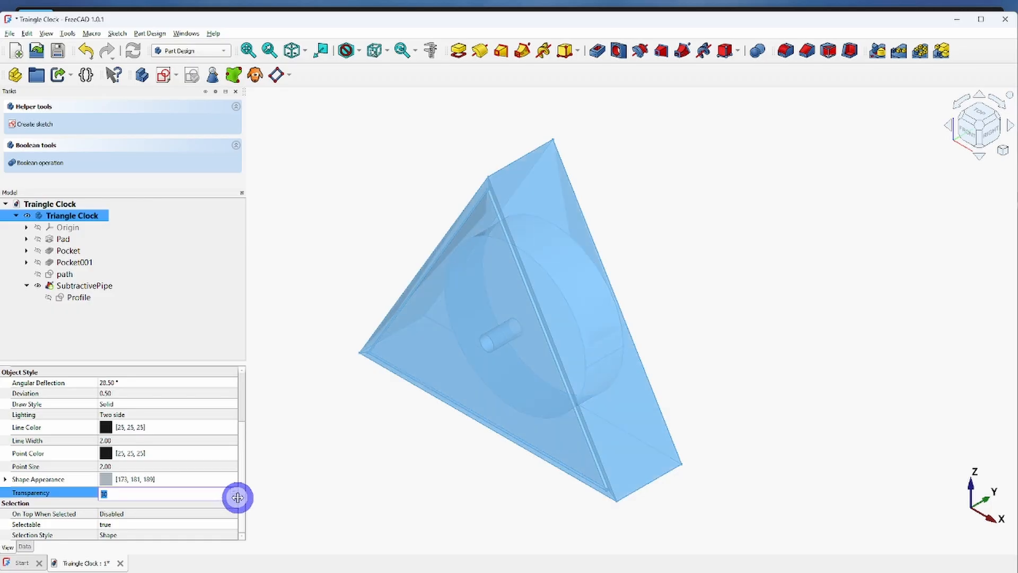
{"action": "left_click", "coordinate": [238, 497]}
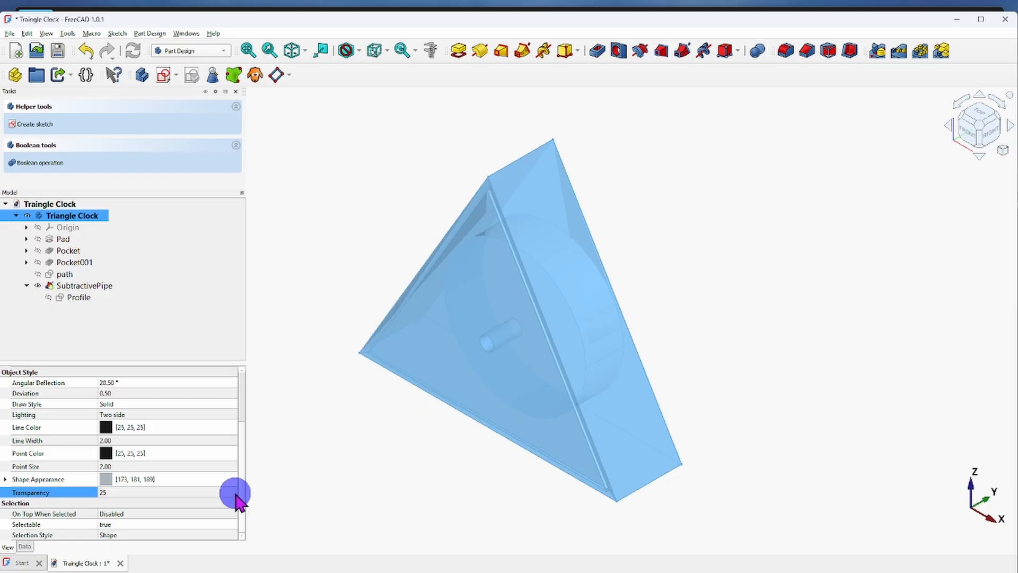
{"action": "left_click", "coordinate": [181, 493]}
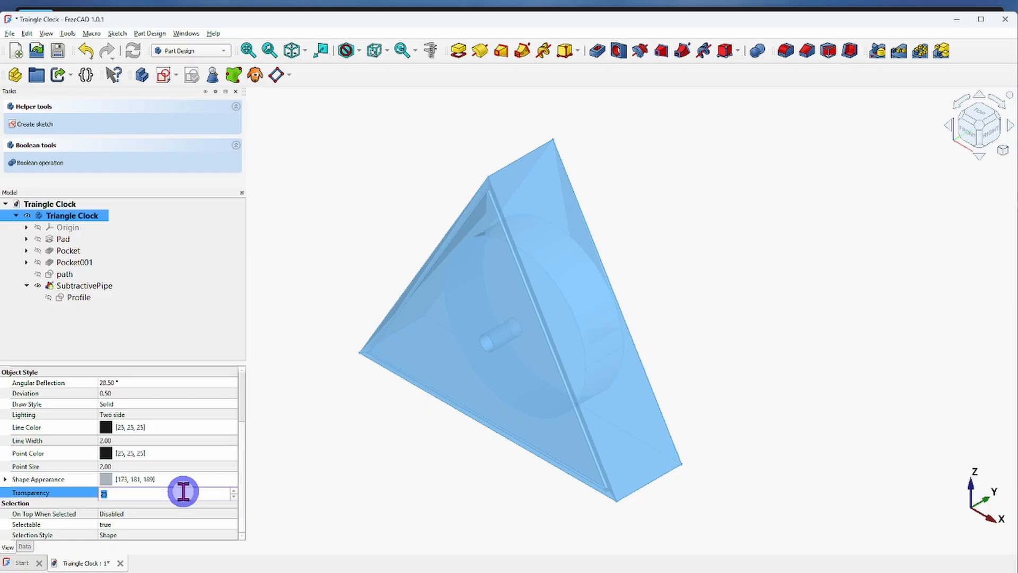
{"action": "left_click", "coordinate": [234, 498]}
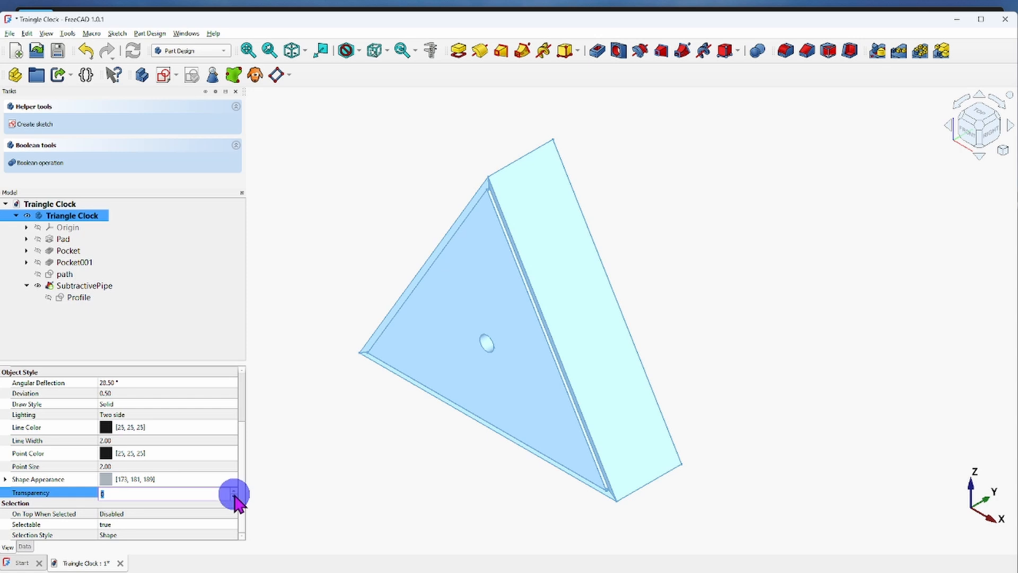
Set the body's transparency to 30 and clear the selection.
{"action": "left_click", "coordinate": [234, 491]}
{"action": "left_click", "coordinate": [234, 491]}
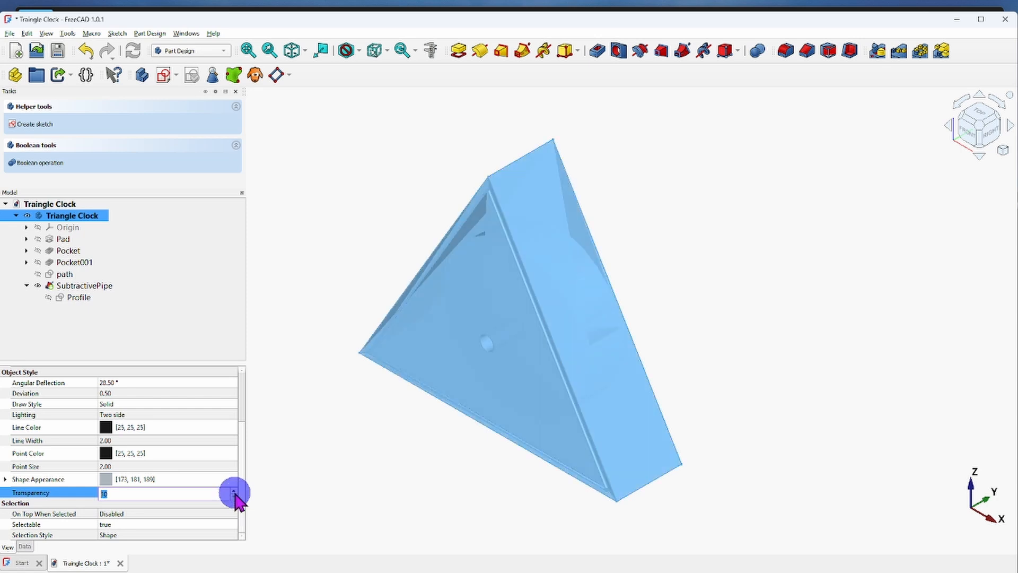
{"action": "left_click", "coordinate": [233, 490]}
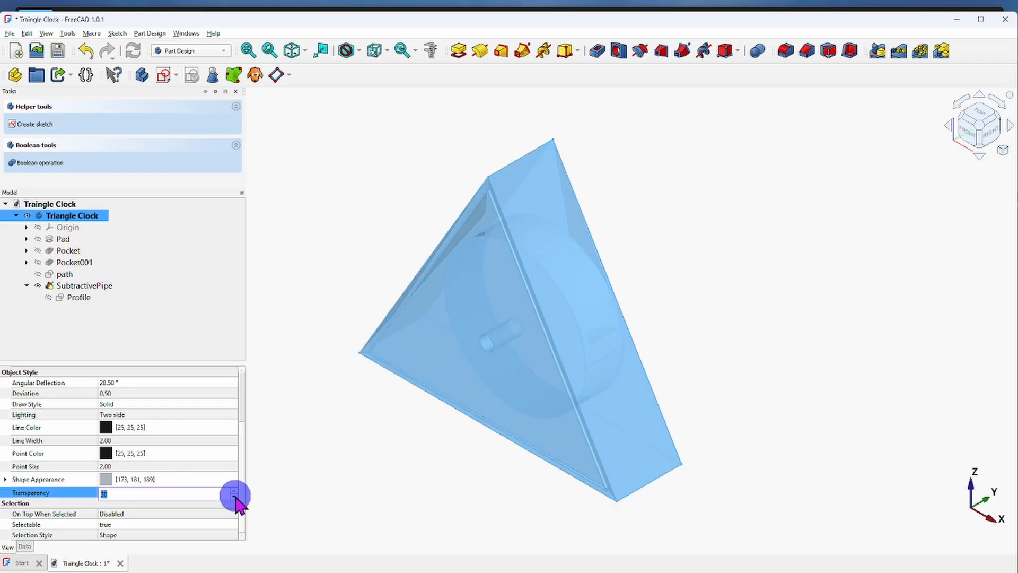
{"action": "left_click", "coordinate": [414, 460]}
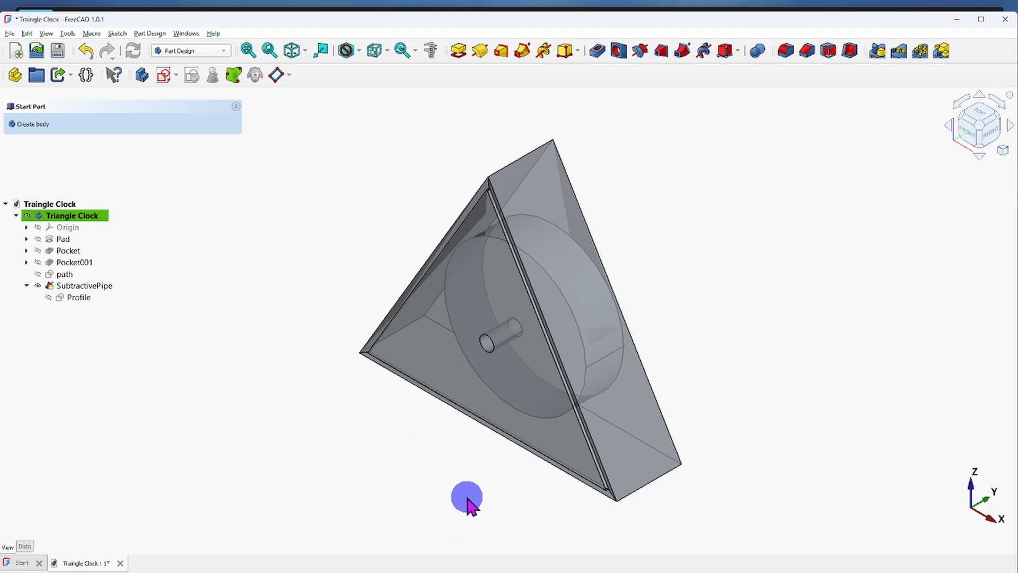
Examine the round pocket, the shaft hole and the edge cut through the transparent clock body from several angles.
{"action": "scroll", "coordinate": [714, 317], "scroll_direction": "down", "scroll_amount": 2}
{"action": "scroll", "coordinate": [714, 317], "scroll_direction": "up", "scroll_amount": 1}
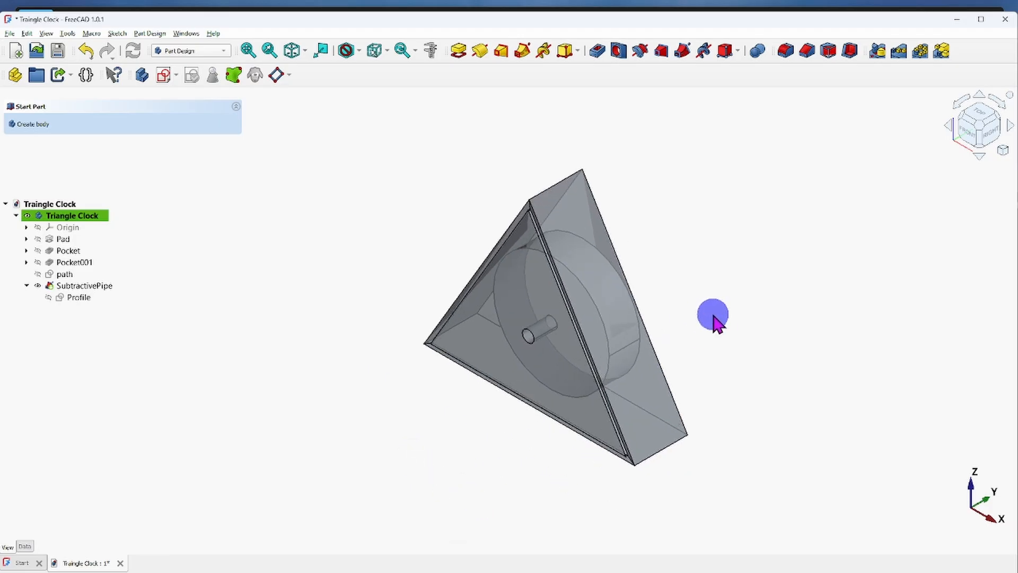
{"action": "middle_click_drag", "start_coordinate": [714, 317], "coordinate": [693, 402]}
{"action": "scroll", "coordinate": [643, 482], "scroll_direction": "up", "scroll_amount": 5}
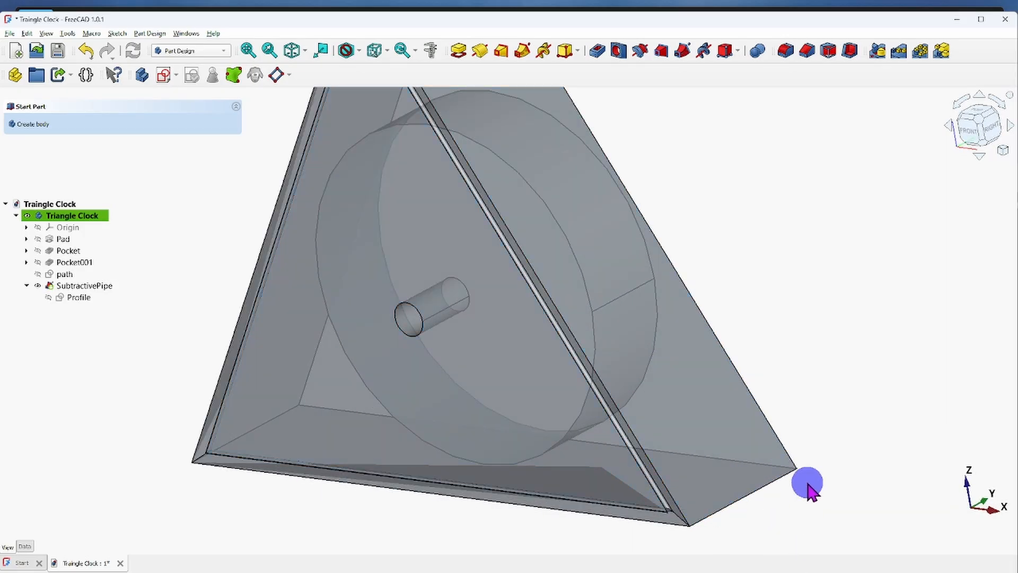
{"action": "middle_click_drag", "start_coordinate": [788, 530], "coordinate": [725, 525]}
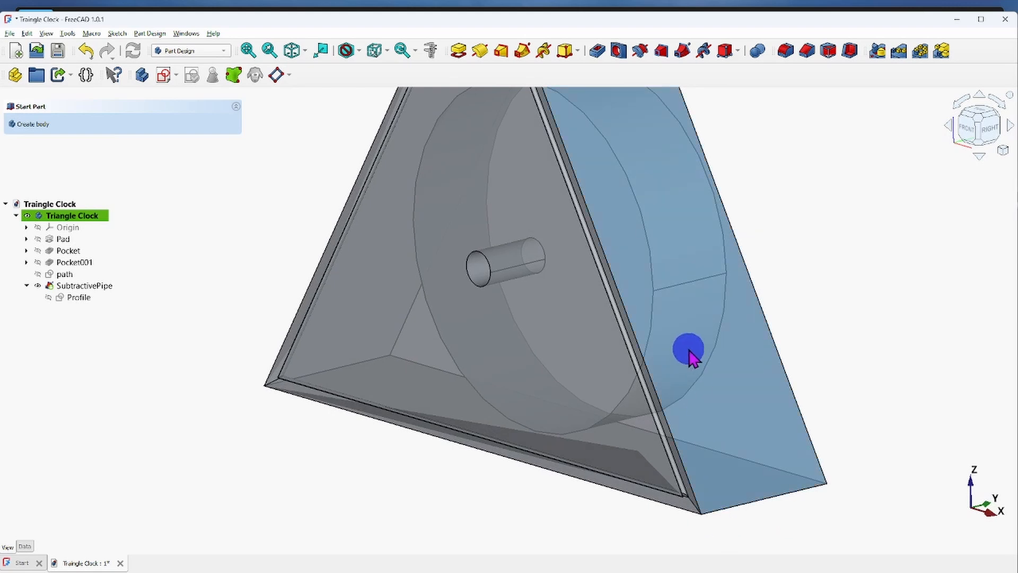
{"action": "scroll", "coordinate": [688, 349], "scroll_direction": "down", "scroll_amount": 4}
{"action": "middle_click_drag", "start_coordinate": [647, 271], "coordinate": [549, 324]}
{"action": "scroll", "coordinate": [529, 352], "scroll_direction": "up", "scroll_amount": 2}
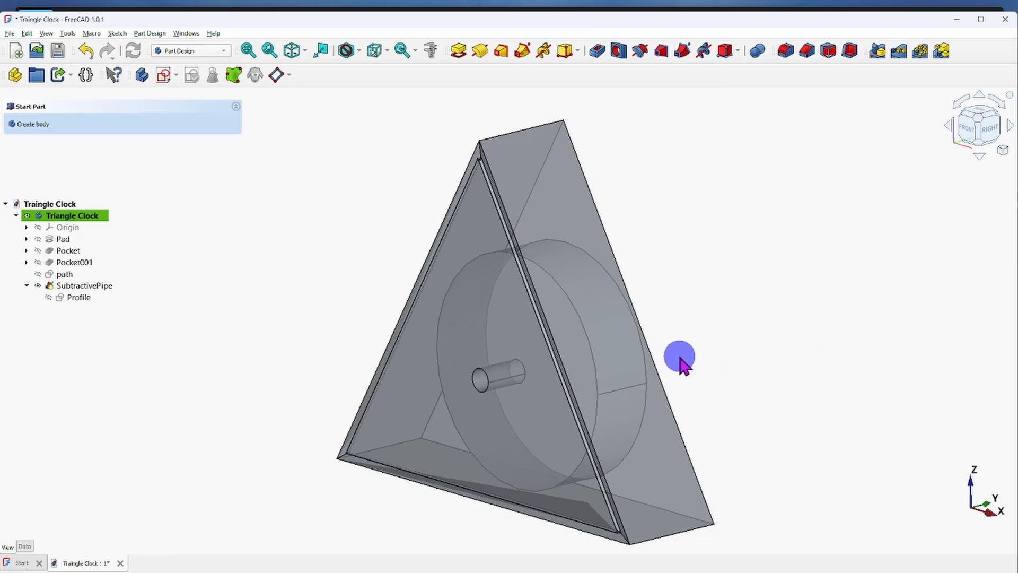
{"action": "scroll", "coordinate": [689, 331], "scroll_direction": "down", "scroll_amount": 3}
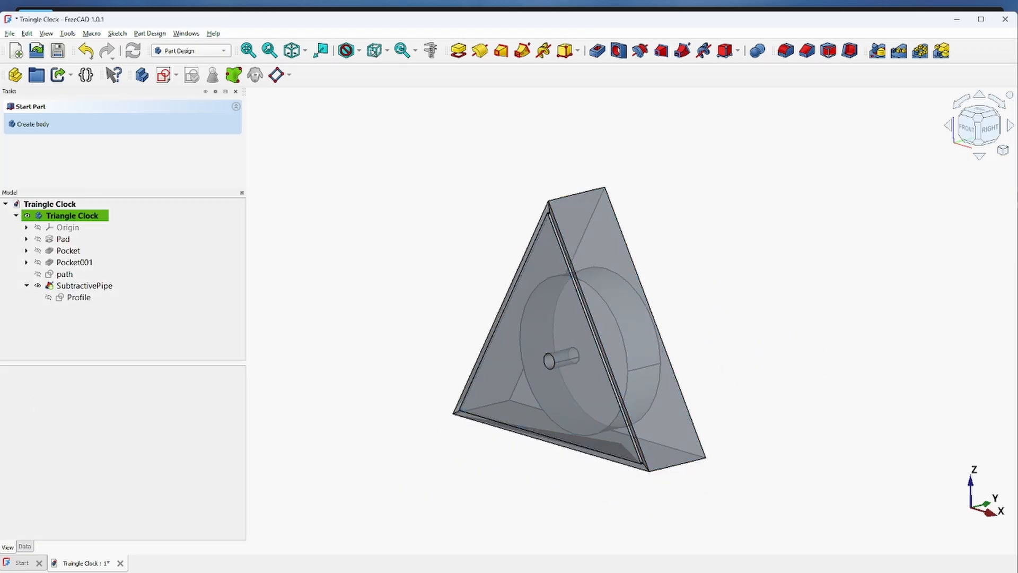
Open the Shape Appearance color selection for the Triangle Clock body.
{"action": "left_click", "coordinate": [69, 216]}
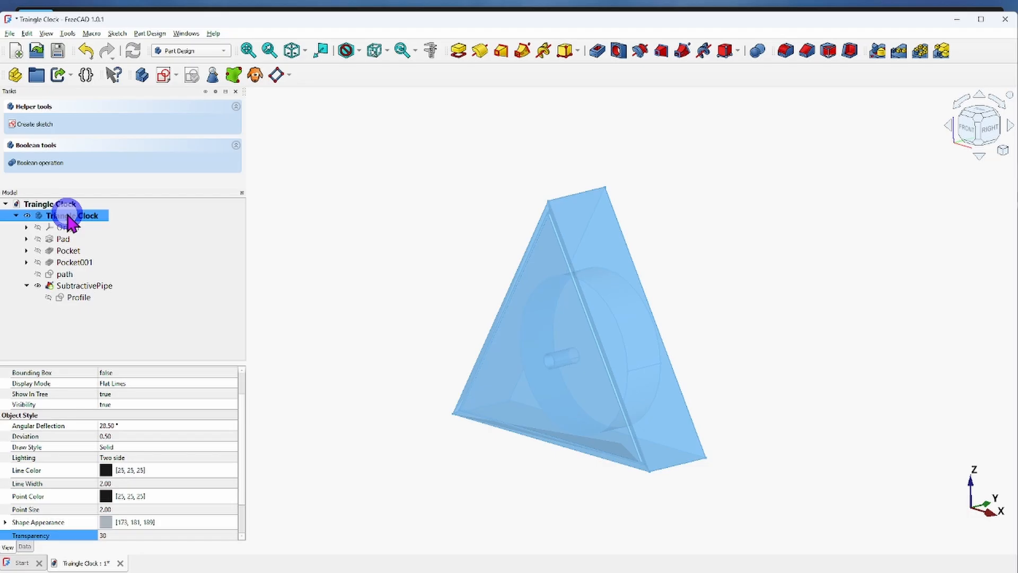
{"action": "left_click", "coordinate": [176, 536]}
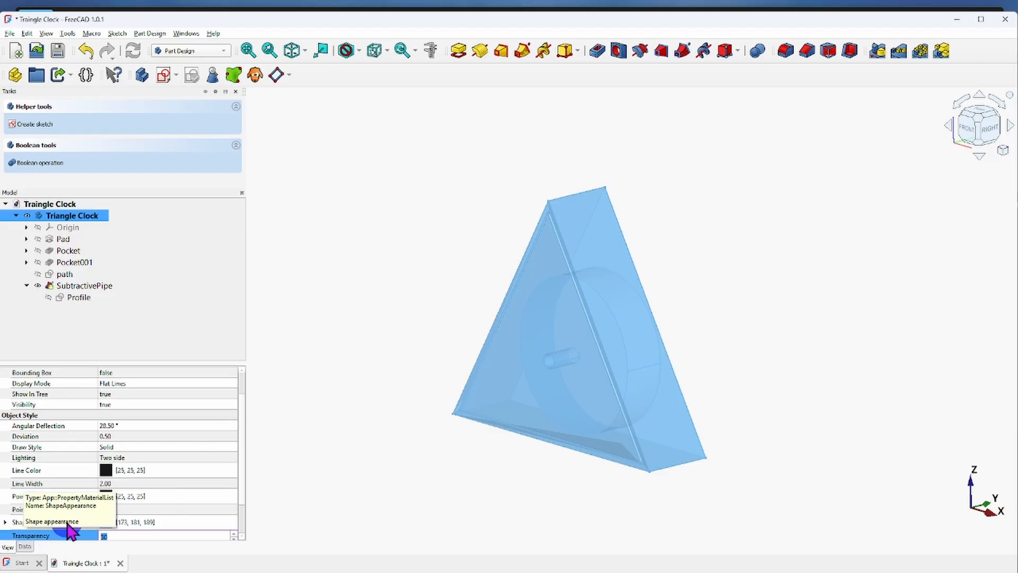
{"action": "left_click", "coordinate": [106, 524]}
{"action": "left_click", "coordinate": [175, 523]}
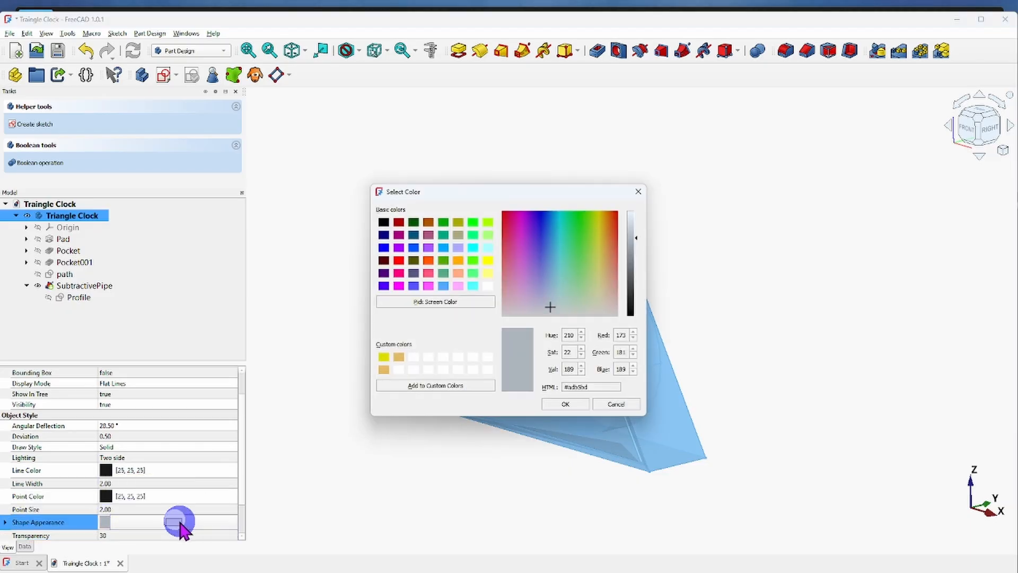
Try the tan custom color in a darker shade, as well as magenta and blue, for the body.
{"action": "left_click", "coordinate": [399, 356]}
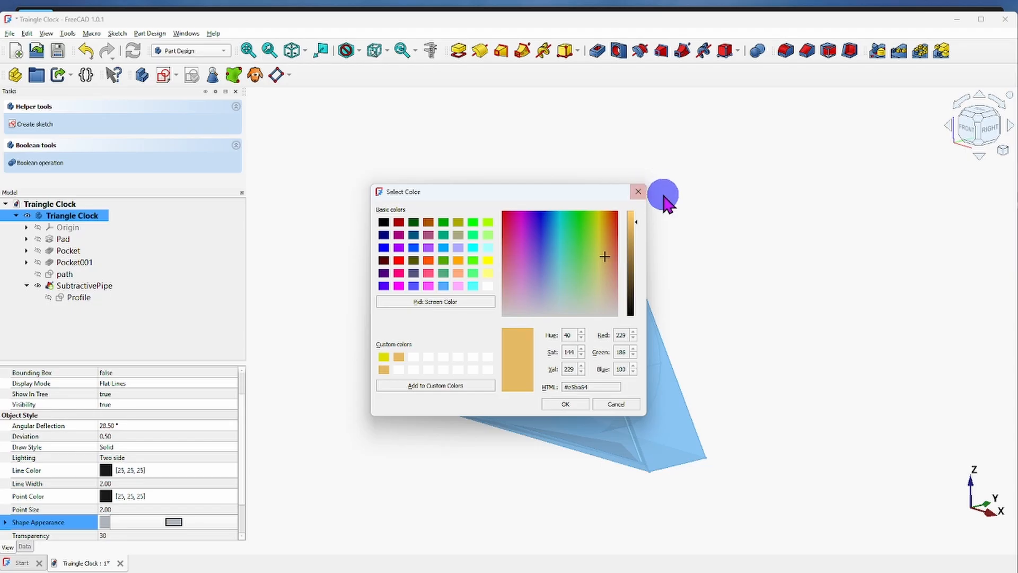
{"action": "mouse_move", "coordinate": [637, 222]}
{"action": "left_mouse_down"}
{"action": "mouse_move", "coordinate": [639, 263]}
{"action": "mouse_move", "coordinate": [639, 213]}
{"action": "mouse_move", "coordinate": [642, 239]}
{"action": "left_mouse_up"}
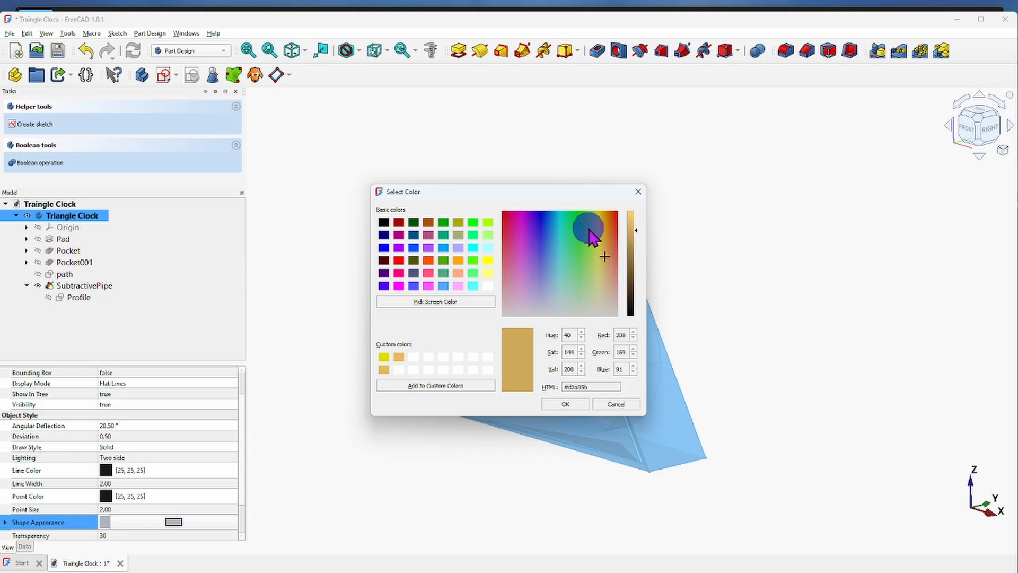
{"action": "left_click", "coordinate": [517, 239]}
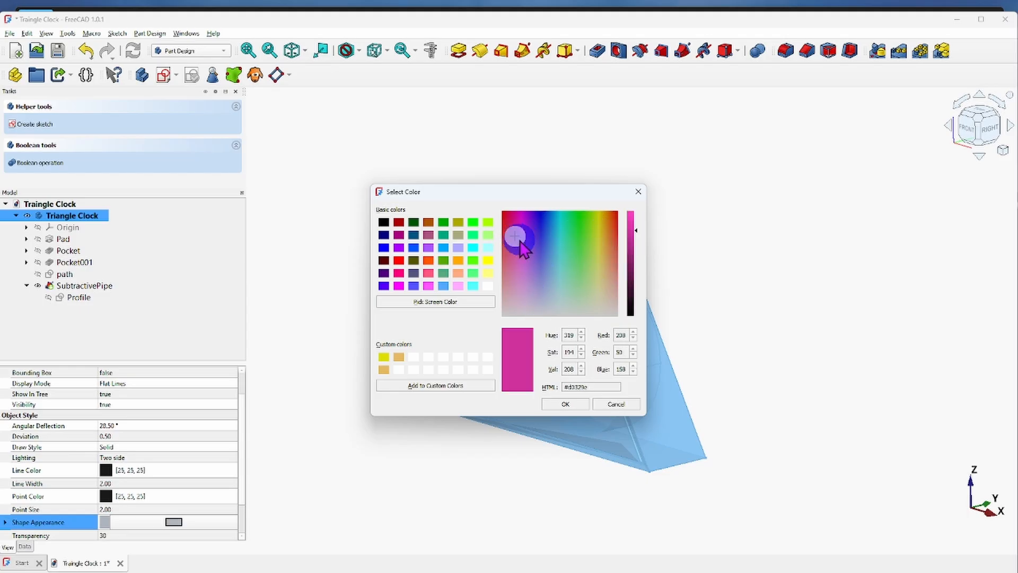
{"action": "left_click", "coordinate": [555, 247]}
{"action": "mouse_move", "coordinate": [556, 248]}
{"action": "left_mouse_down"}
{"action": "mouse_move", "coordinate": [555, 269]}
{"action": "mouse_move", "coordinate": [600, 291]}
{"action": "mouse_move", "coordinate": [605, 244]}
{"action": "mouse_move", "coordinate": [587, 230]}
{"action": "mouse_move", "coordinate": [605, 221]}
{"action": "mouse_move", "coordinate": [609, 239]}
{"action": "mouse_move", "coordinate": [554, 256]}
{"action": "left_mouse_up"}
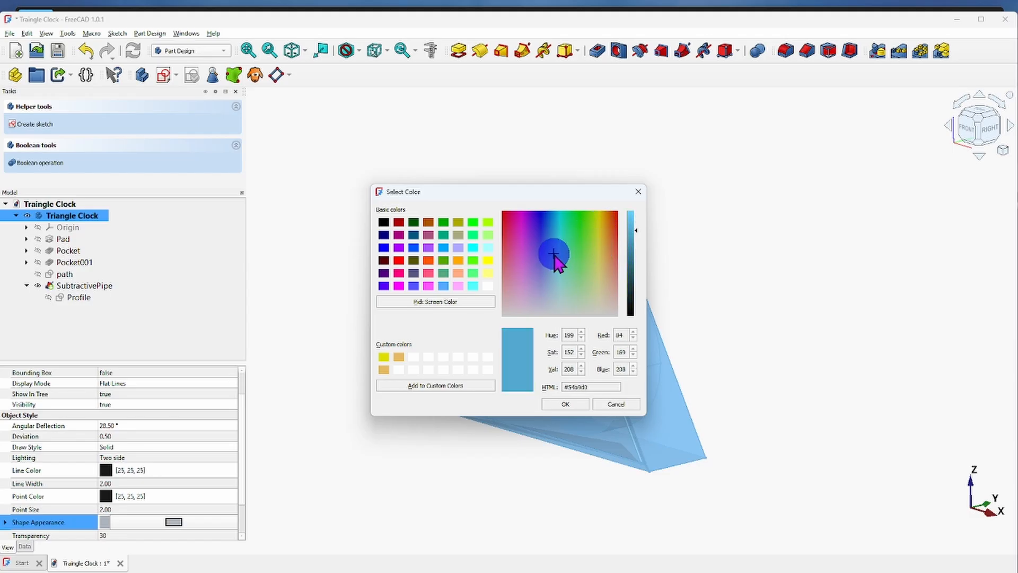
Set the body's color to a muted brown with RGB 171, 132, 120 and deselect the body.
{"action": "left_click", "coordinate": [614, 286]}
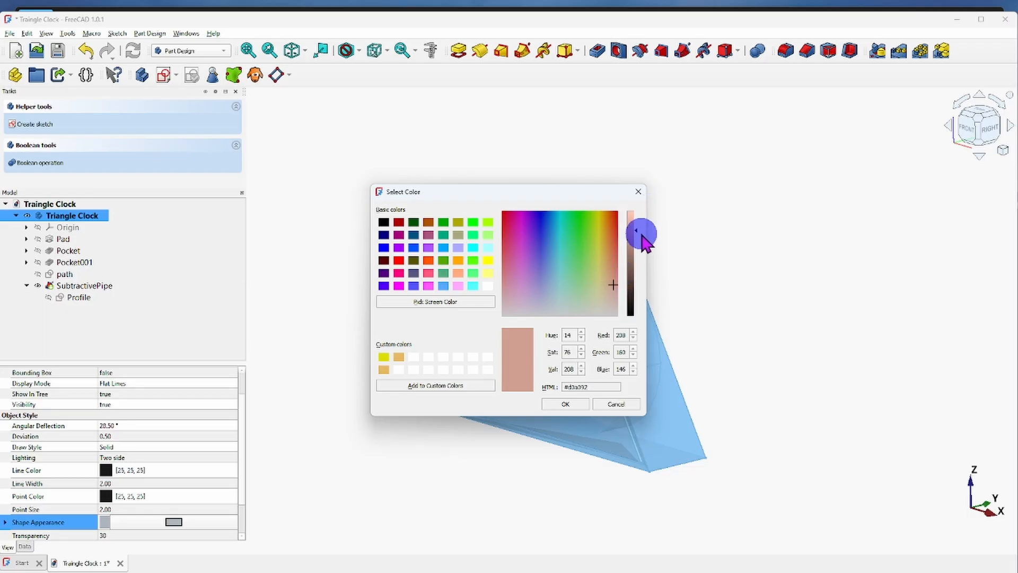
{"action": "left_click_drag", "start_coordinate": [641, 234], "coordinate": [637, 245]}
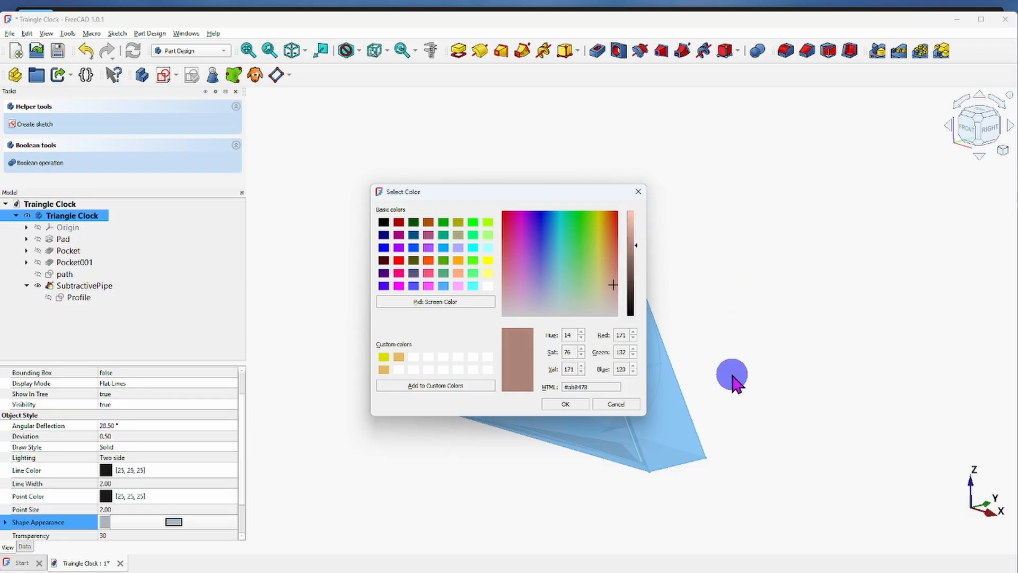
{"action": "left_click", "coordinate": [566, 406]}
{"action": "left_click", "coordinate": [484, 485]}
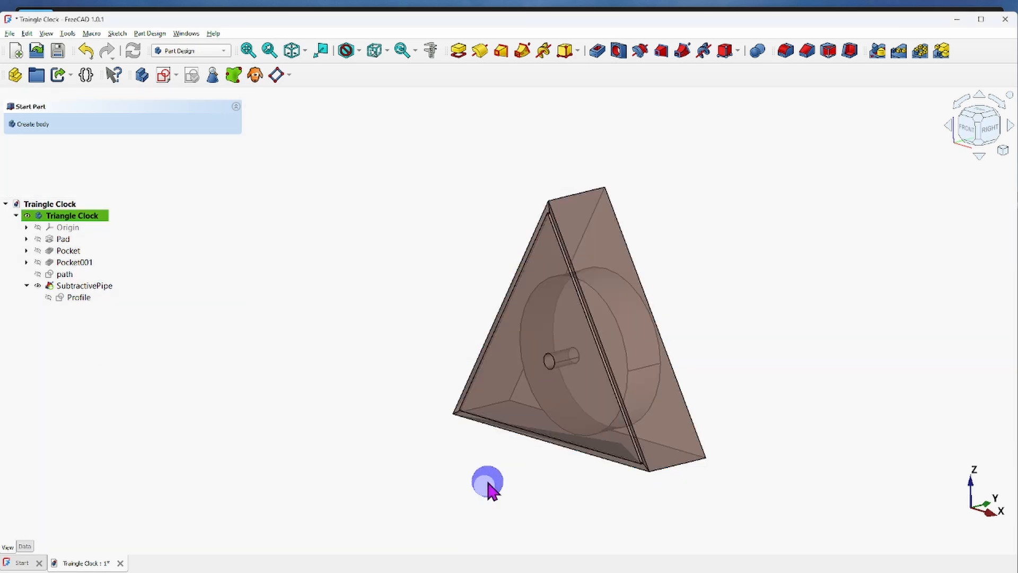
Set the brown Triangle Clock body's transparency to 0.
{"action": "middle_click_drag", "start_coordinate": [698, 396], "coordinate": [727, 391]}
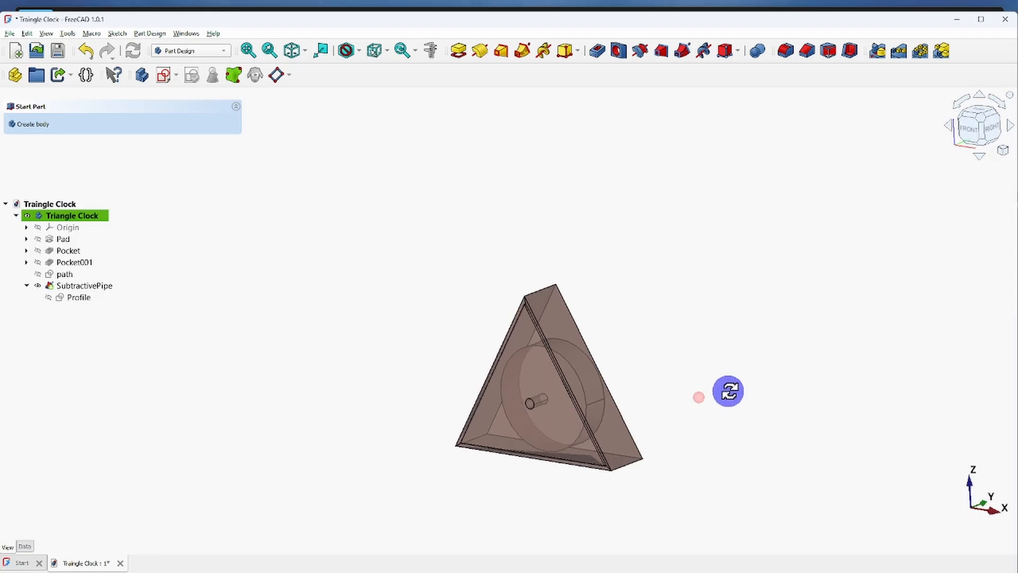
{"action": "scroll", "coordinate": [575, 432], "scroll_direction": "up", "scroll_amount": 3}
{"action": "scroll", "coordinate": [574, 427], "scroll_direction": "up", "scroll_amount": 2}
{"action": "scroll", "coordinate": [574, 424], "scroll_direction": "down", "scroll_amount": 2}
{"action": "middle_click_drag", "start_coordinate": [575, 420], "coordinate": [612, 420]}
{"action": "left_click", "coordinate": [64, 215]}
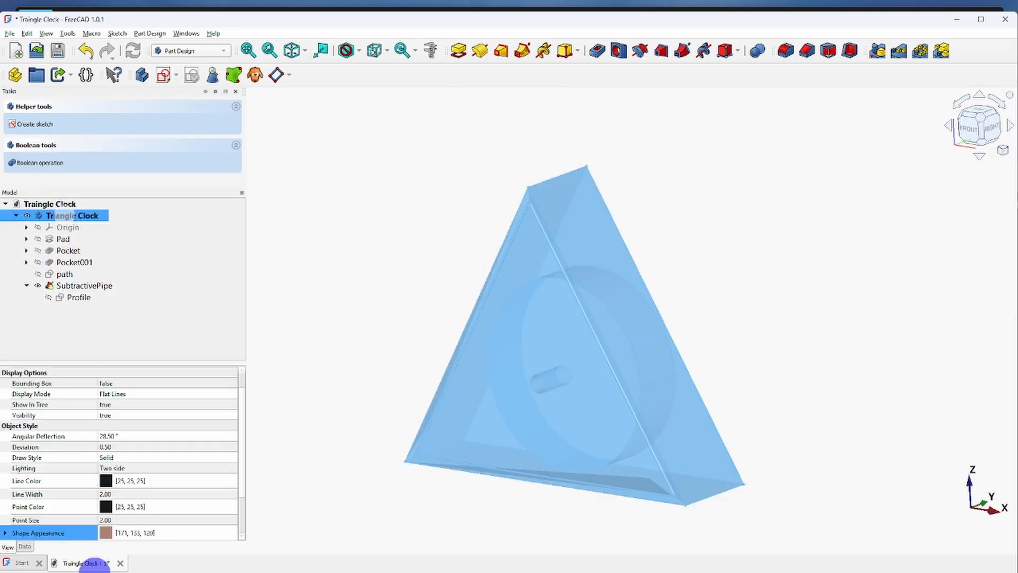
{"action": "scroll", "coordinate": [170, 496], "scroll_direction": "down", "scroll_amount": 2}
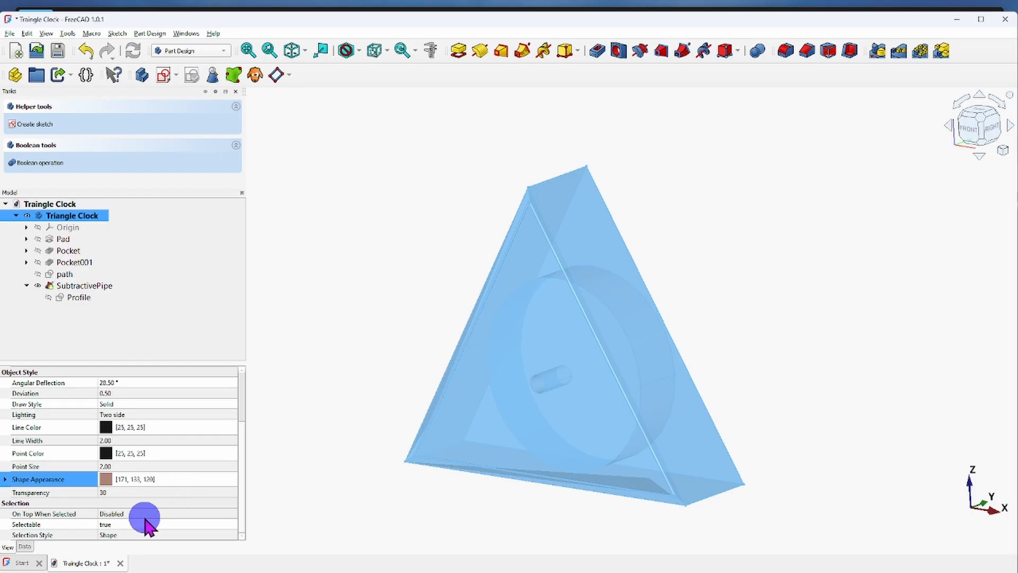
{"action": "left_click", "coordinate": [119, 492]}
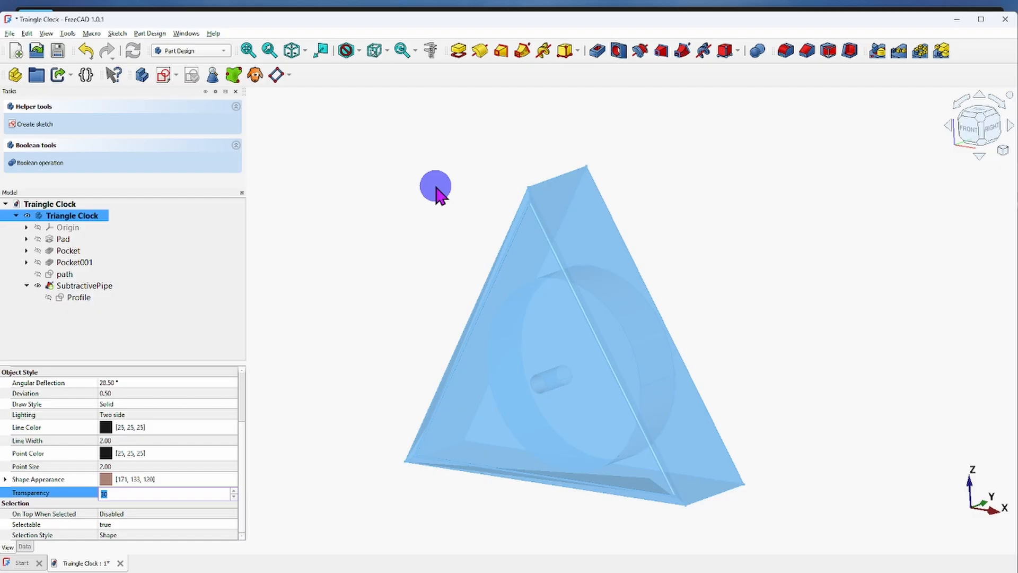
{"action": "type", "text": "0"}
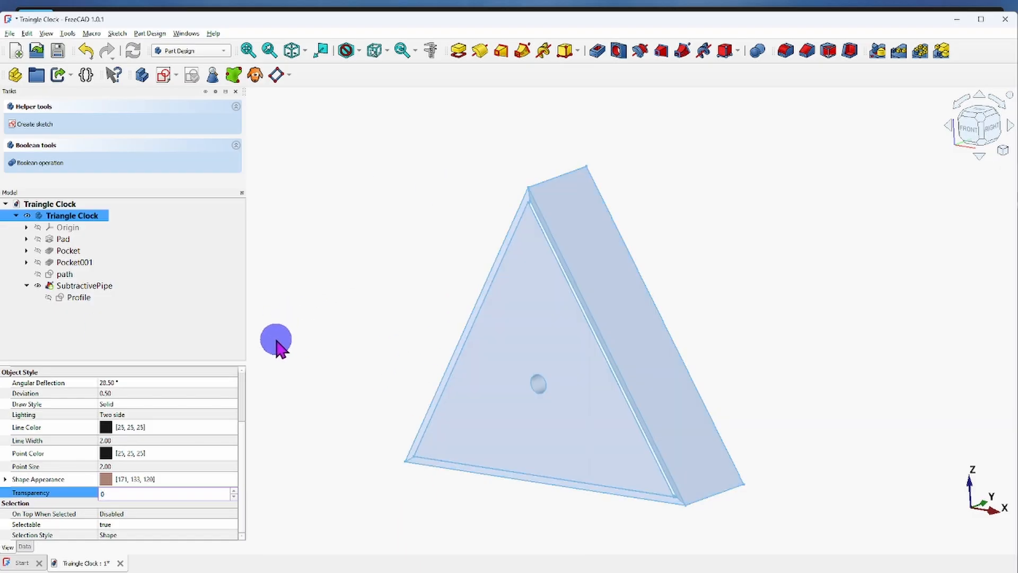
Deselect the Triangle Clock body and examine its opaque brown front face, edge cuts and sloping side.
{"action": "left_click", "coordinate": [320, 352]}
{"action": "scroll", "coordinate": [401, 377], "scroll_direction": "down", "scroll_amount": 2}
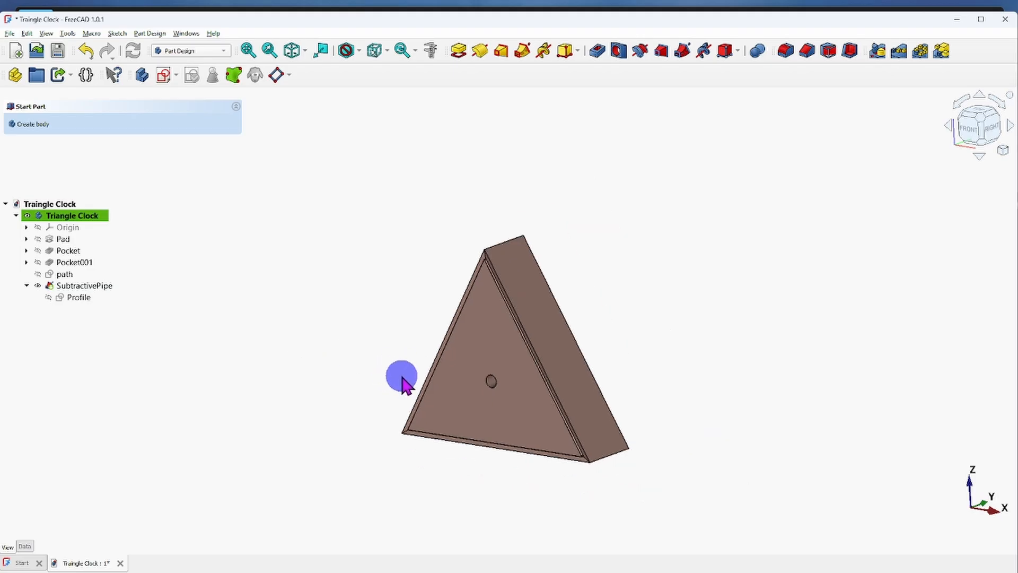
{"action": "scroll", "coordinate": [546, 355], "scroll_direction": "up", "scroll_amount": 1}
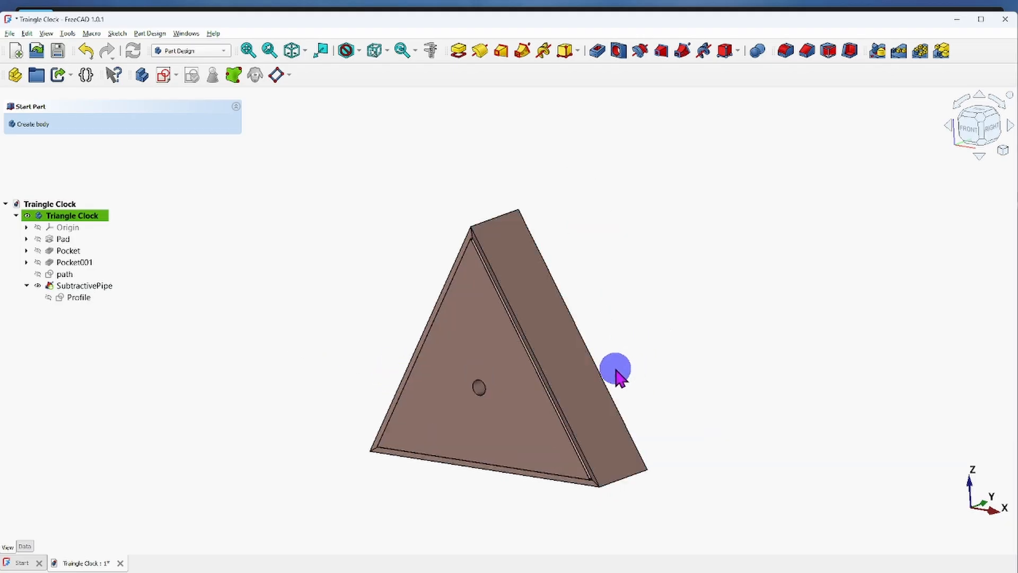
{"action": "middle_click_drag", "start_coordinate": [615, 371], "coordinate": [577, 354]}
{"action": "scroll", "coordinate": [513, 380], "scroll_direction": "up", "scroll_amount": 3}
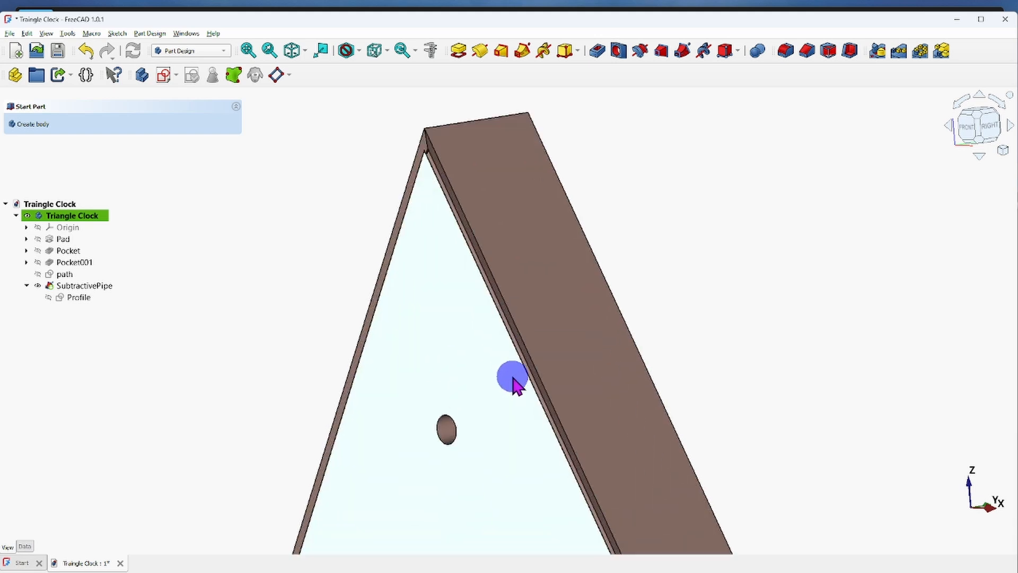
{"action": "scroll", "coordinate": [513, 381], "scroll_direction": "down", "scroll_amount": 3}
{"action": "middle_click_drag", "start_coordinate": [493, 379], "coordinate": [546, 396]}
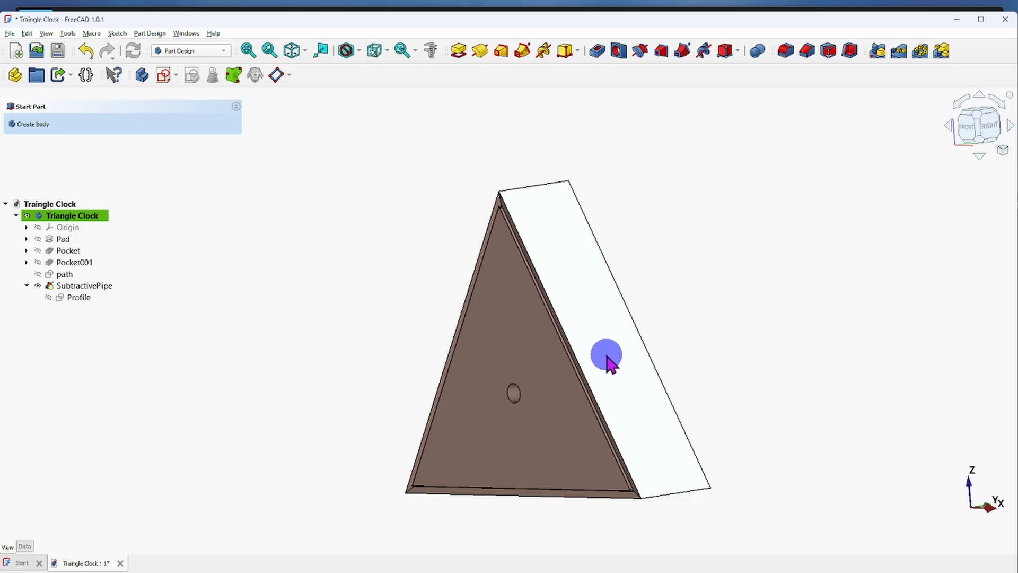
{"action": "scroll", "coordinate": [607, 361], "scroll_direction": "up", "scroll_amount": 1}
{"action": "scroll", "coordinate": [607, 359], "scroll_direction": "up", "scroll_amount": 1}
{"action": "scroll", "coordinate": [607, 358], "scroll_direction": "down", "scroll_amount": 1}
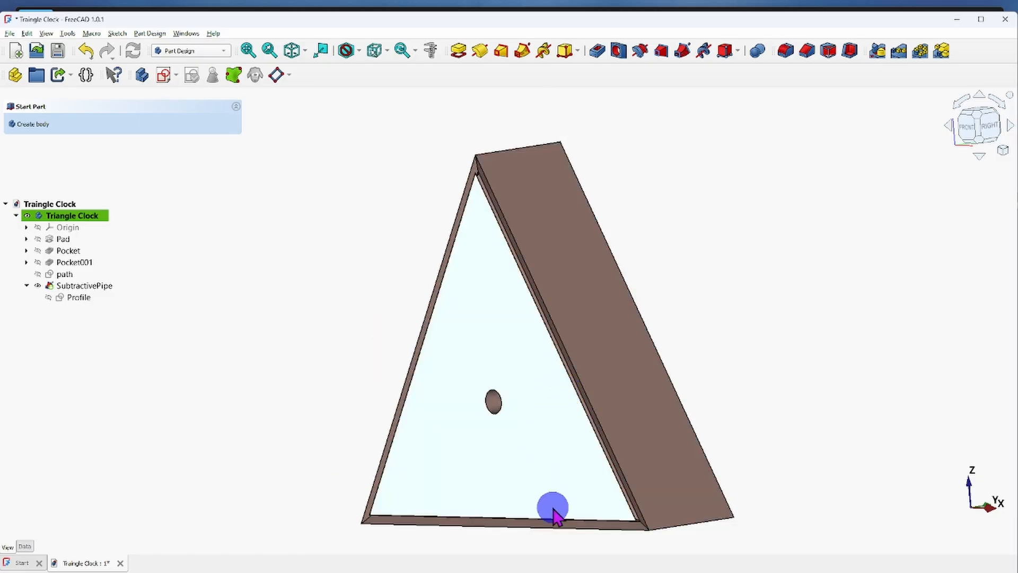
{"action": "mouse_move", "coordinate": [686, 571]}
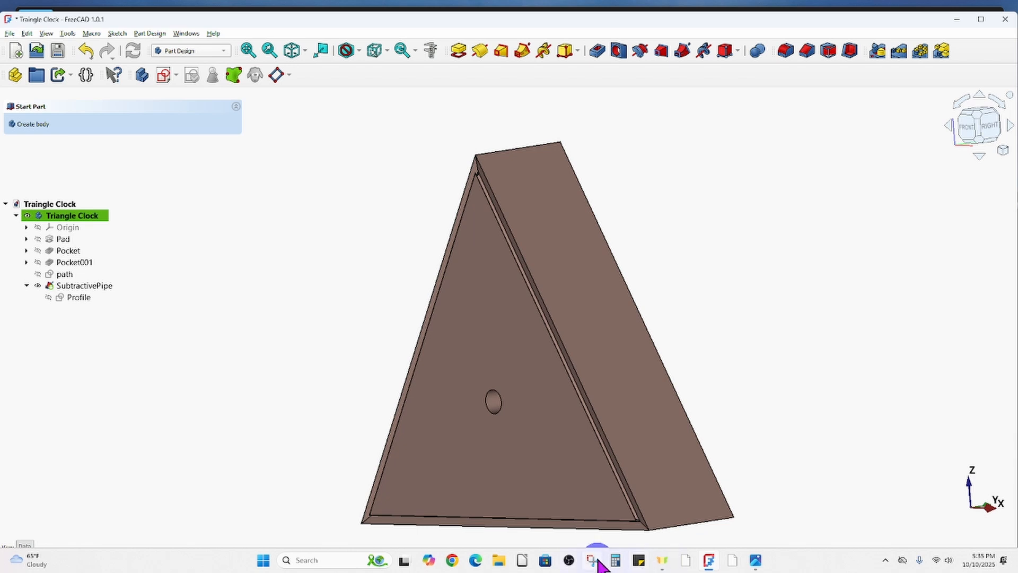
{"action": "left_click", "coordinate": [841, 324]}
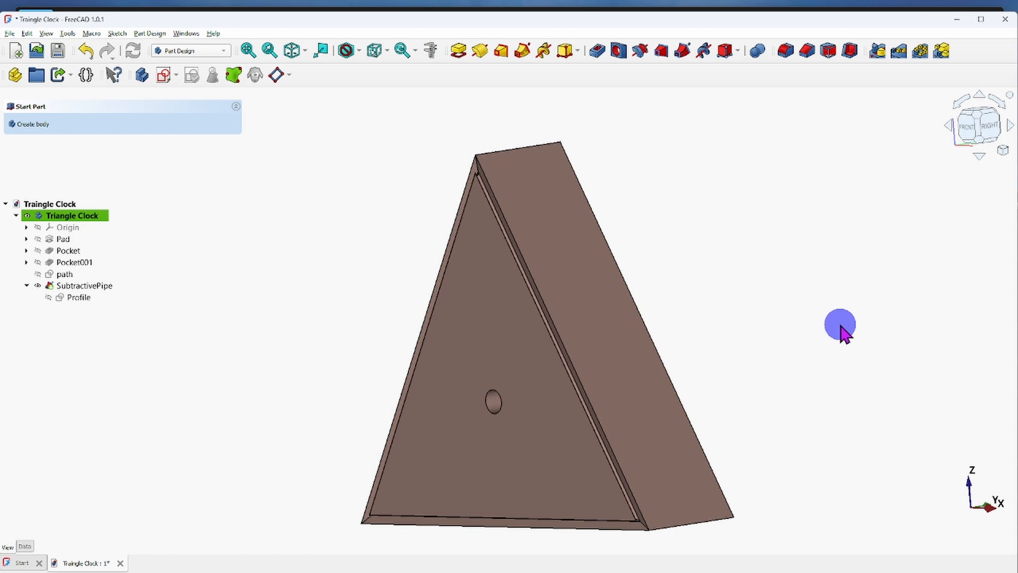
Switch the draw style of the view to Shaded.
{"action": "middle_click_drag", "start_coordinate": [636, 367], "coordinate": [733, 383]}
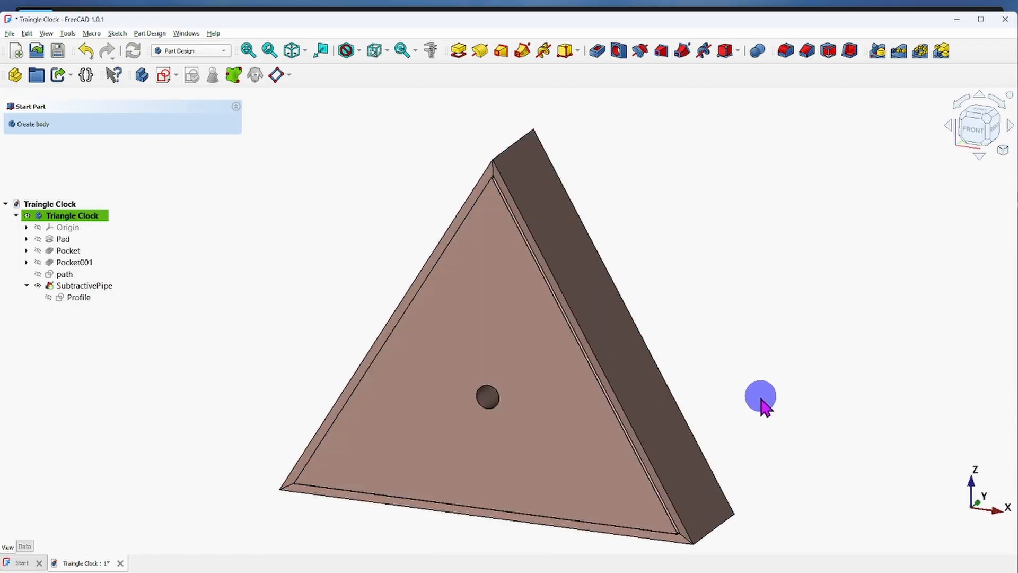
{"action": "right_click", "coordinate": [822, 392]}
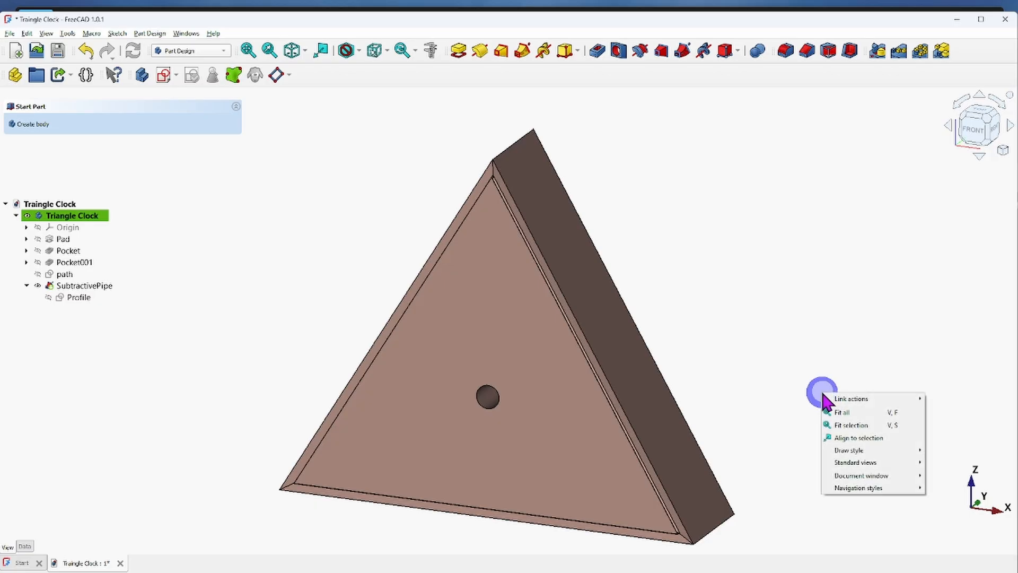
{"action": "mouse_move", "coordinate": [864, 463]}
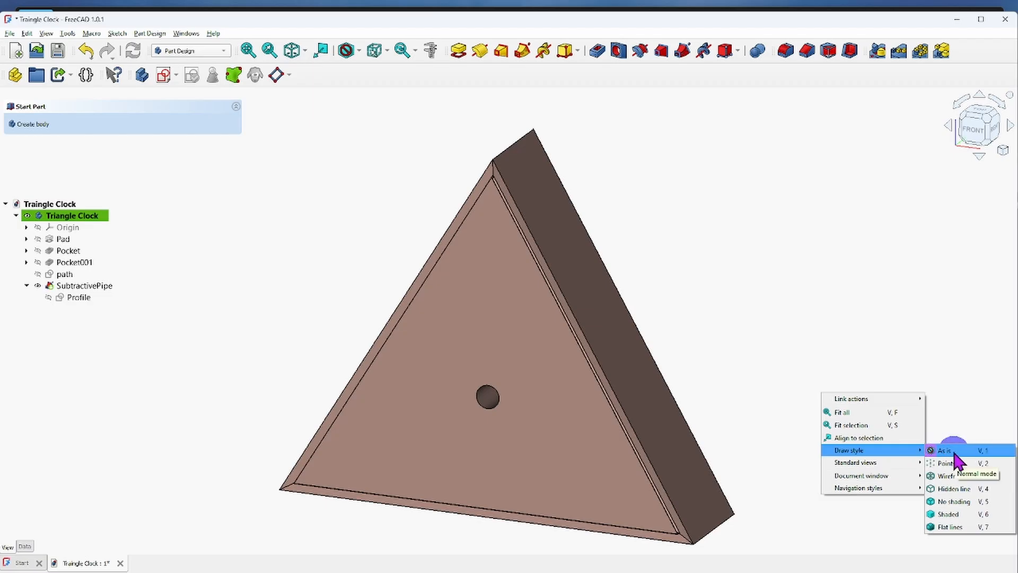
{"action": "left_click", "coordinate": [949, 514]}
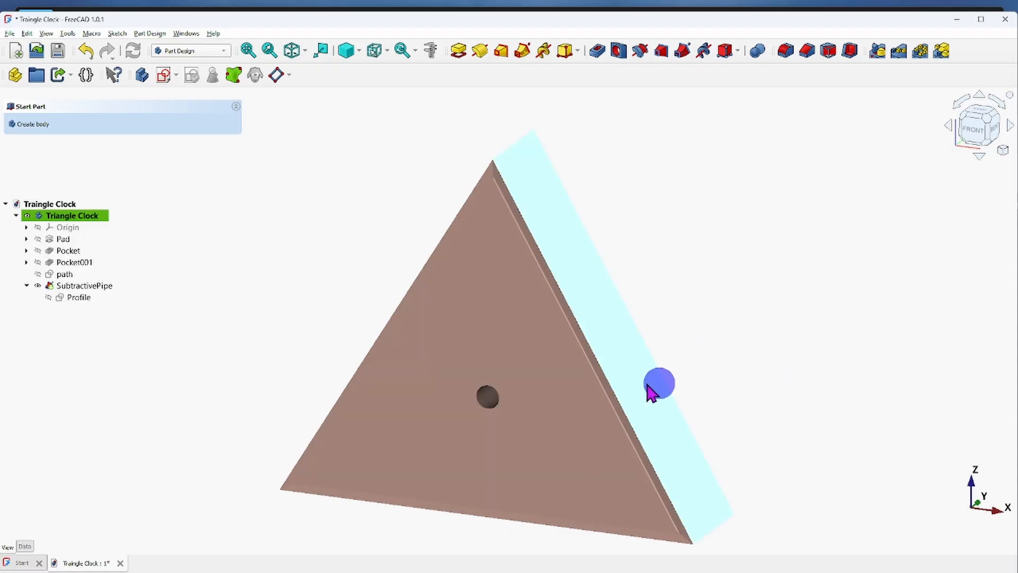
Examine the pipe cut along the front-face edges, including the apex, in the shaded display.
{"action": "middle_click_drag", "start_coordinate": [753, 352], "coordinate": [633, 236]}
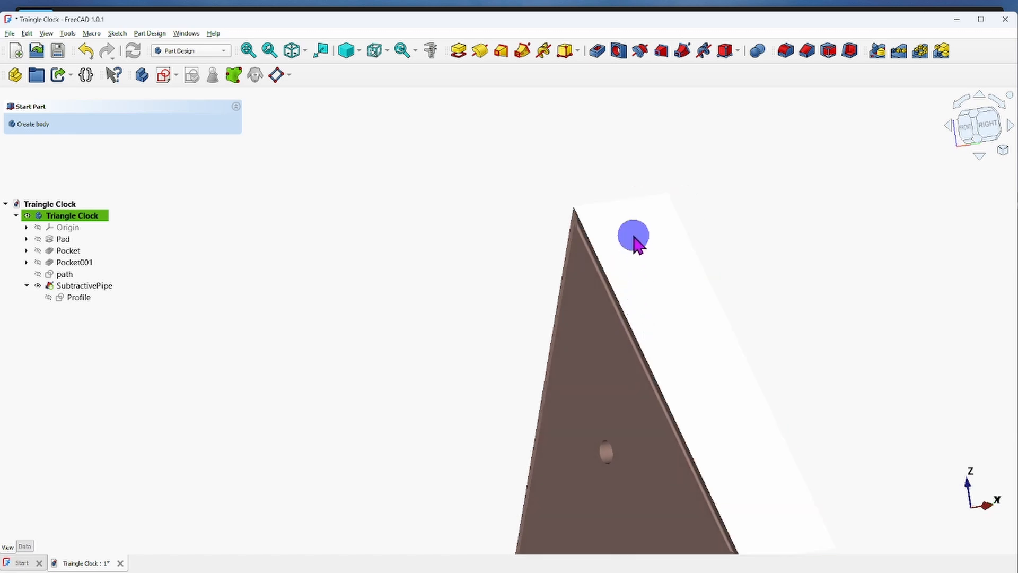
{"action": "scroll", "coordinate": [580, 227], "scroll_direction": "up", "scroll_amount": 5}
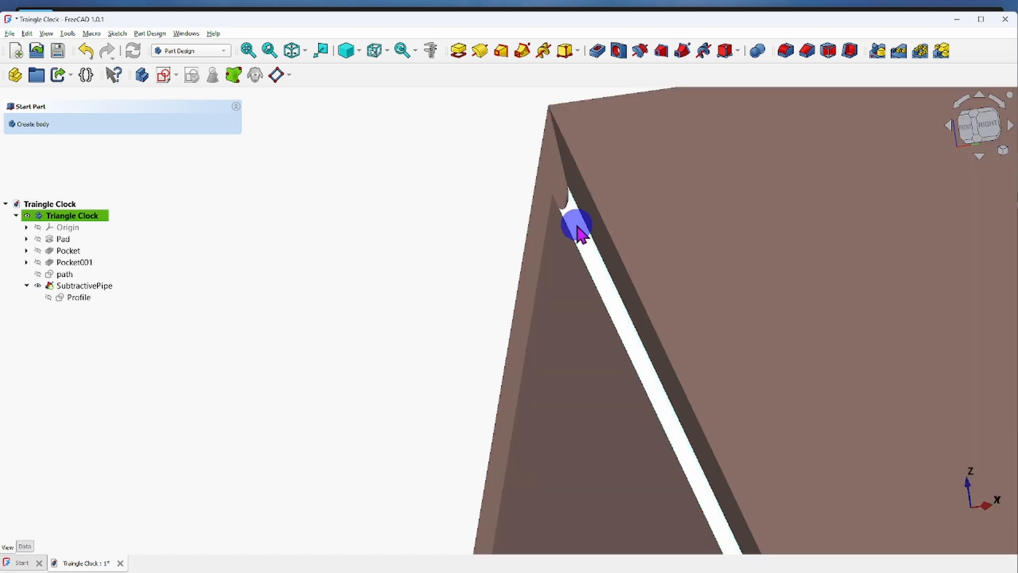
{"action": "scroll", "coordinate": [677, 339], "scroll_direction": "down", "scroll_amount": 6}
{"action": "scroll", "coordinate": [693, 336], "scroll_direction": "up", "scroll_amount": 3}
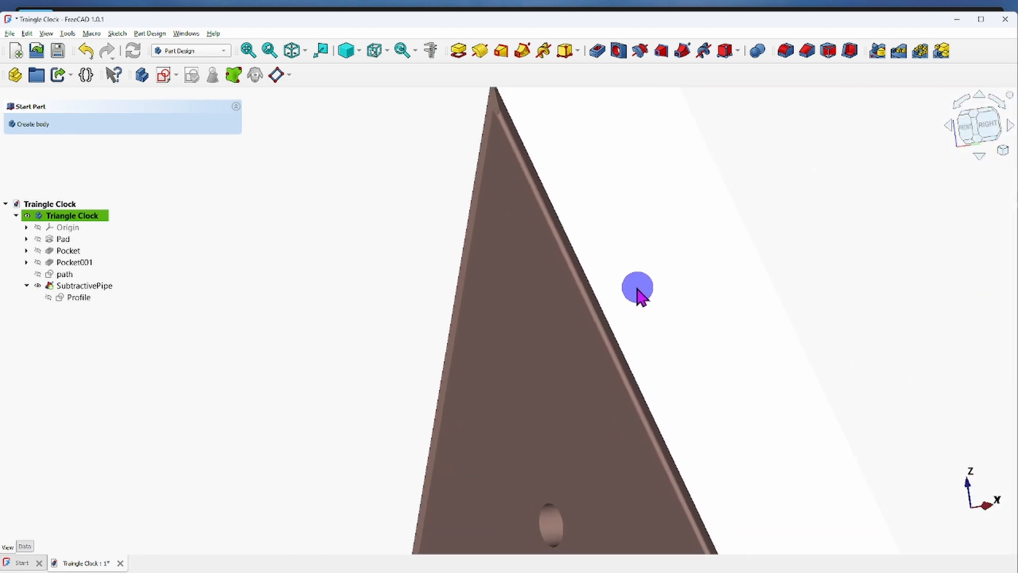
{"action": "scroll", "coordinate": [657, 334], "scroll_direction": "down", "scroll_amount": 3}
{"action": "scroll", "coordinate": [684, 375], "scroll_direction": "up", "scroll_amount": 5}
{"action": "middle_click_drag", "start_coordinate": [683, 391], "coordinate": [829, 347]}
{"action": "scroll", "coordinate": [584, 340], "scroll_direction": "down", "scroll_amount": 4}
{"action": "scroll", "coordinate": [584, 368], "scroll_direction": "up", "scroll_amount": 2}
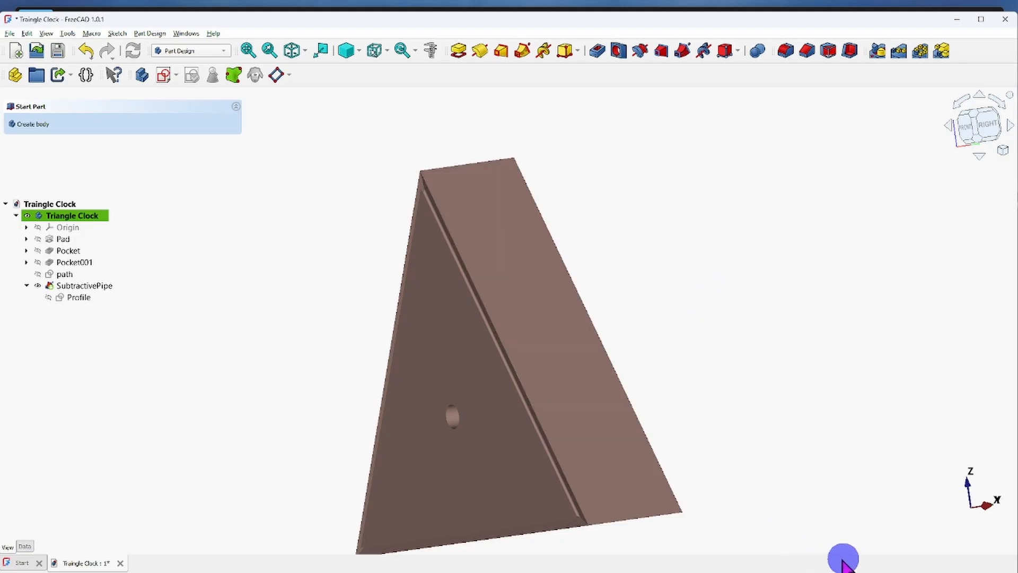
Try the No shading draw style on the clock body.
{"action": "right_click", "coordinate": [823, 443]}
{"action": "mouse_move", "coordinate": [864, 526]}
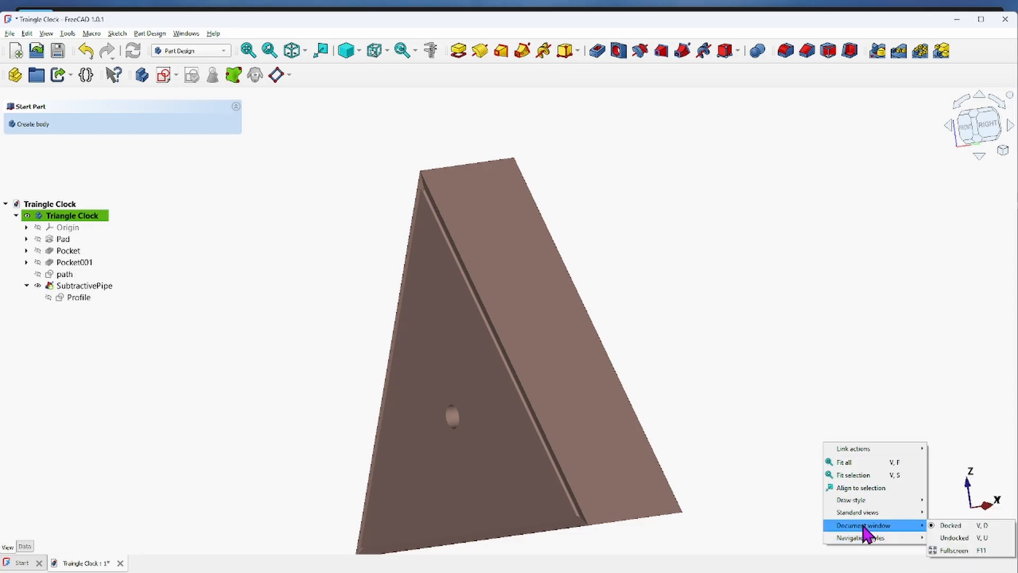
{"action": "mouse_move", "coordinate": [862, 501]}
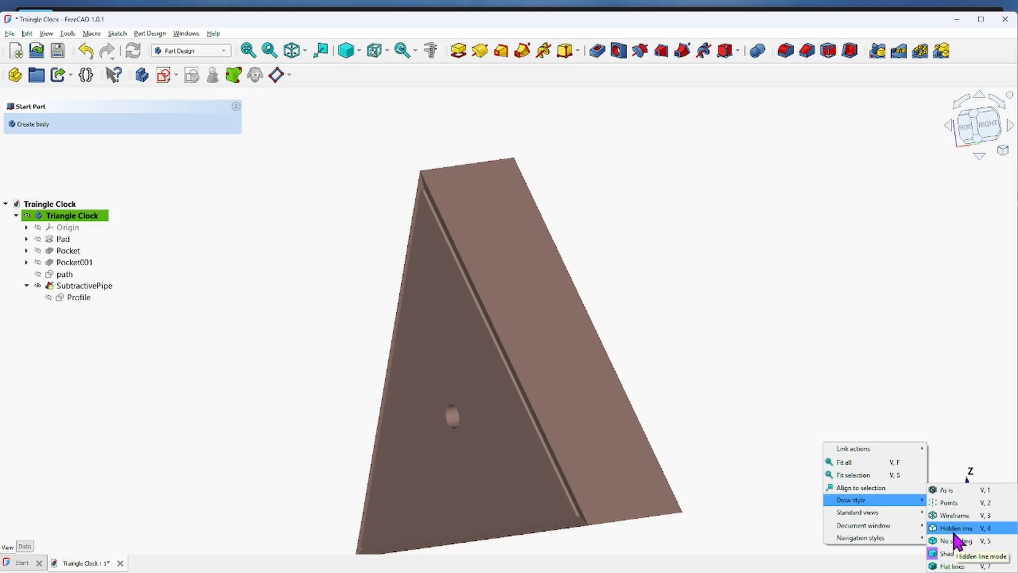
{"action": "left_click", "coordinate": [946, 566]}
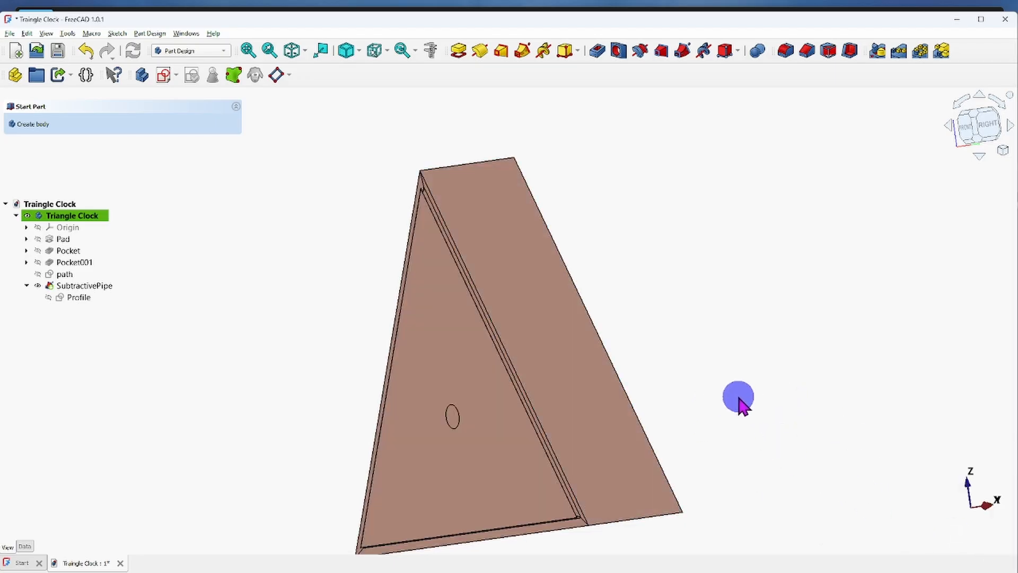
Set the draw style to Flat lines.
{"action": "right_click", "coordinate": [739, 397]}
{"action": "mouse_move", "coordinate": [771, 453]}
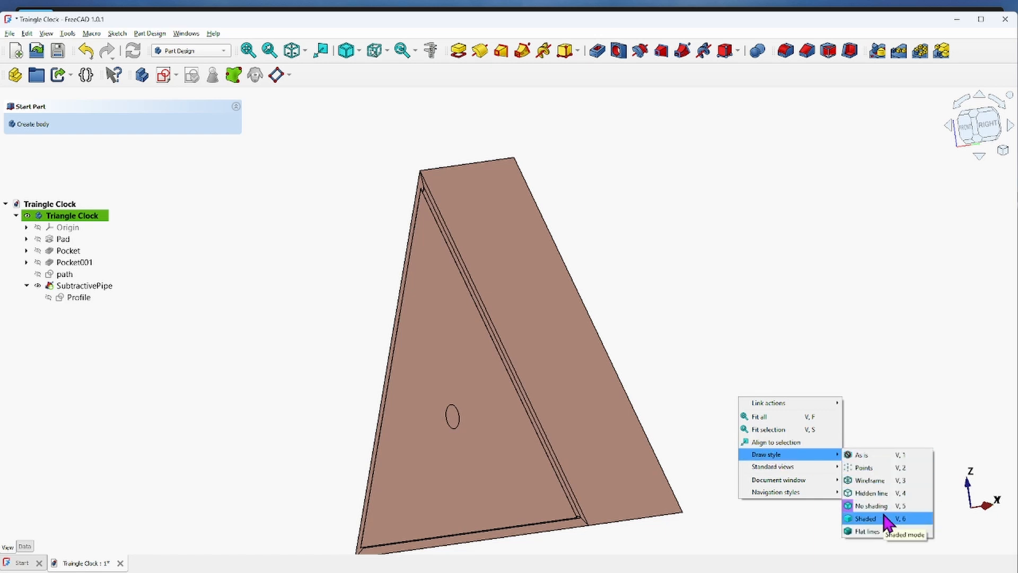
{"action": "left_click", "coordinate": [873, 531]}
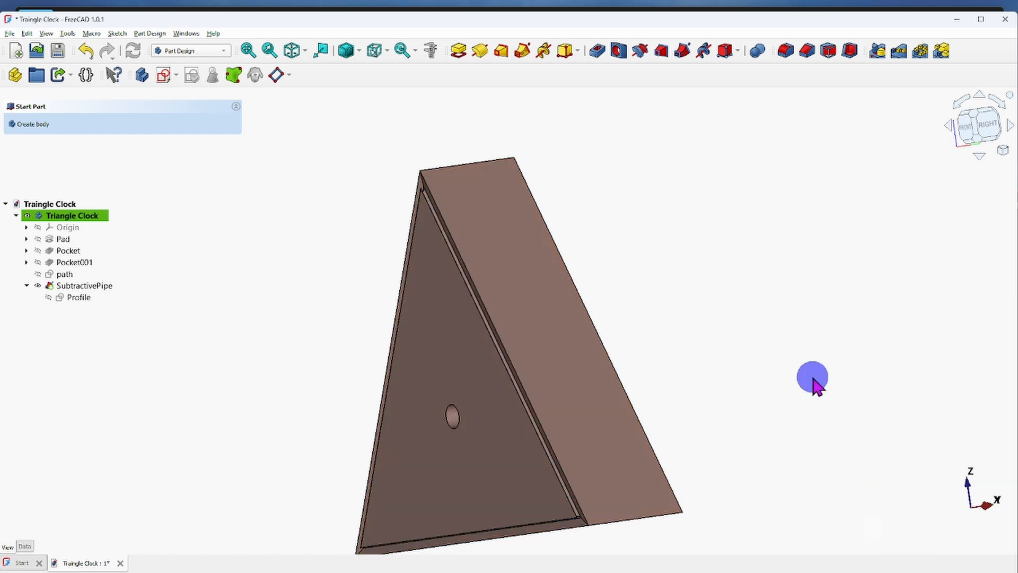
Show the finished clock body in the isometric view, centred in the viewport.
{"action": "scroll", "coordinate": [801, 365], "scroll_direction": "down", "scroll_amount": 1}
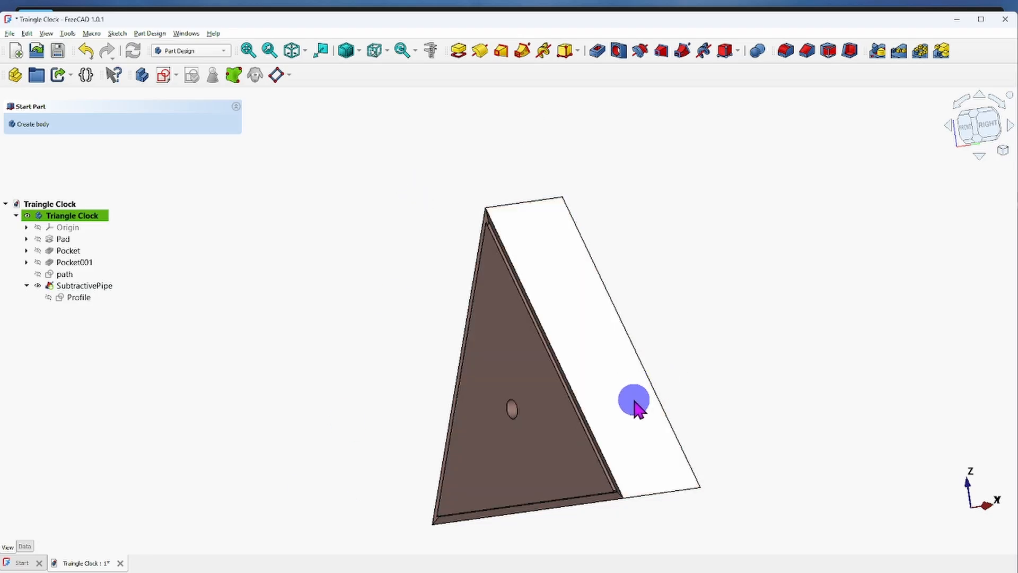
{"action": "mouse_move", "coordinate": [651, 405]}
{"action": "middle_mouse_down"}
{"action": "mouse_move", "coordinate": [711, 398]}
{"action": "mouse_move", "coordinate": [740, 417]}
{"action": "middle_mouse_up"}
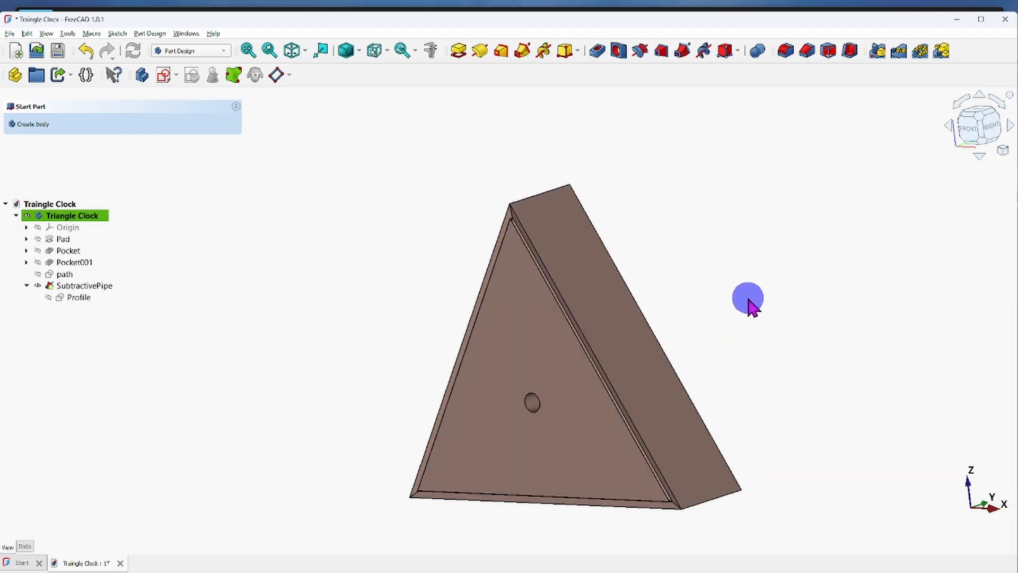
{"action": "scroll", "coordinate": [744, 300], "scroll_direction": "down", "scroll_amount": 2}
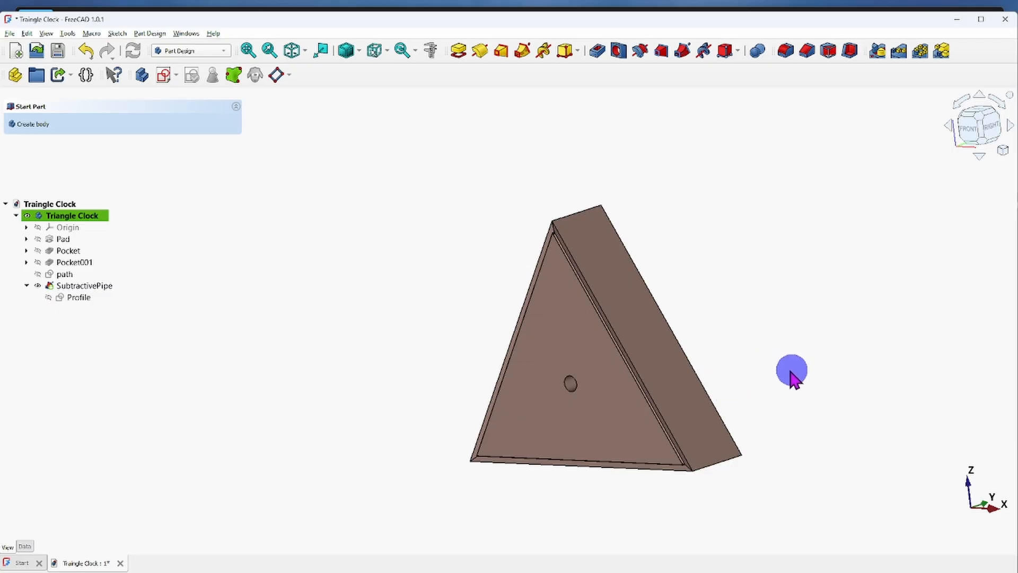
{"action": "left_click", "coordinate": [294, 51]}
{"action": "left_click_drag", "start_coordinate": [391, 188], "coordinate": [396, 262]}
{"action": "scroll", "coordinate": [399, 257], "scroll_direction": "up", "scroll_amount": 3}
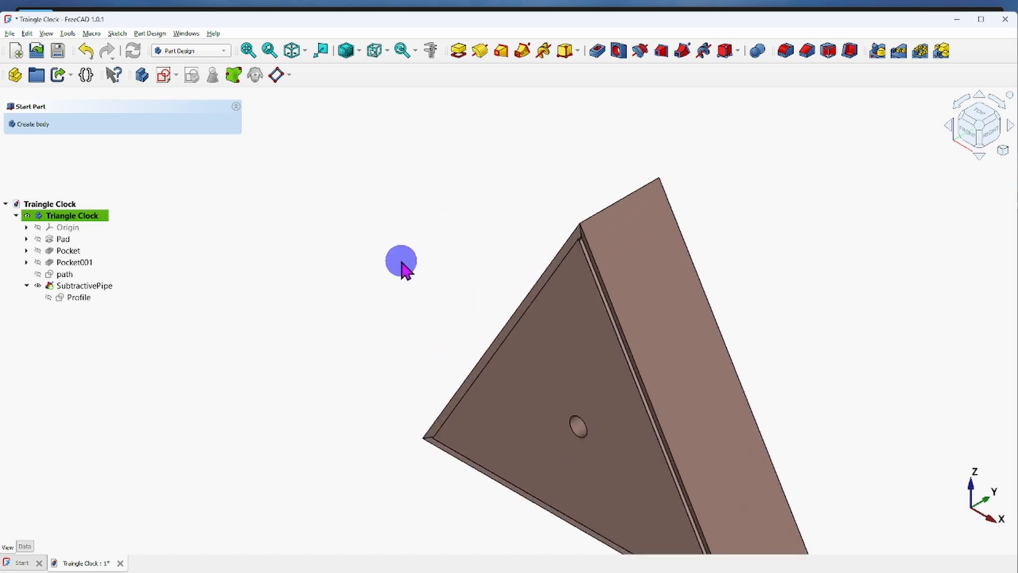
{"action": "scroll", "coordinate": [403, 268], "scroll_direction": "down", "scroll_amount": 2}
{"action": "middle_click_drag", "start_coordinate": [405, 272], "coordinate": [360, 218]}
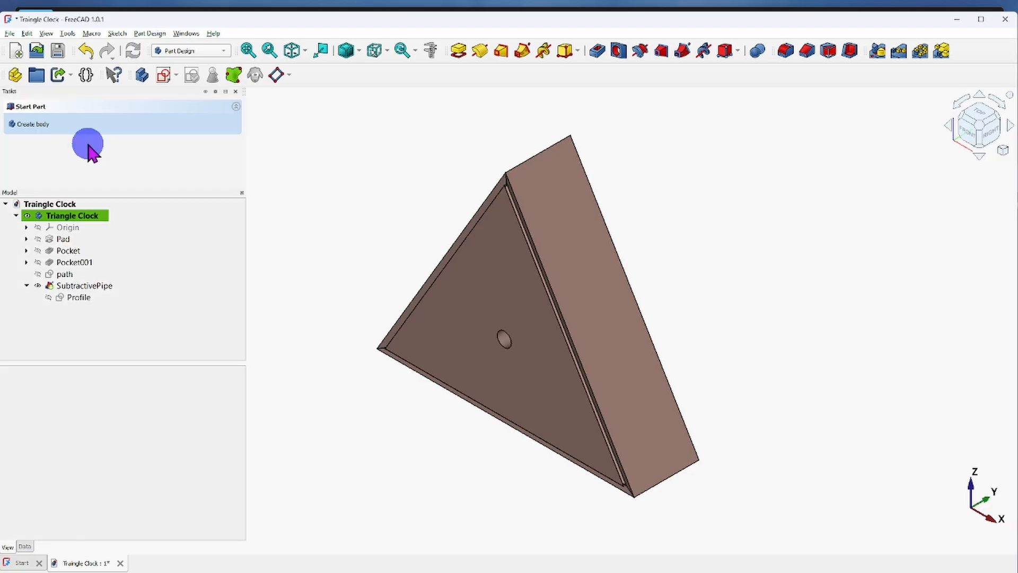
Exit the program and save the changes to the Traingle Clock document.
{"action": "left_click", "coordinate": [10, 35]}
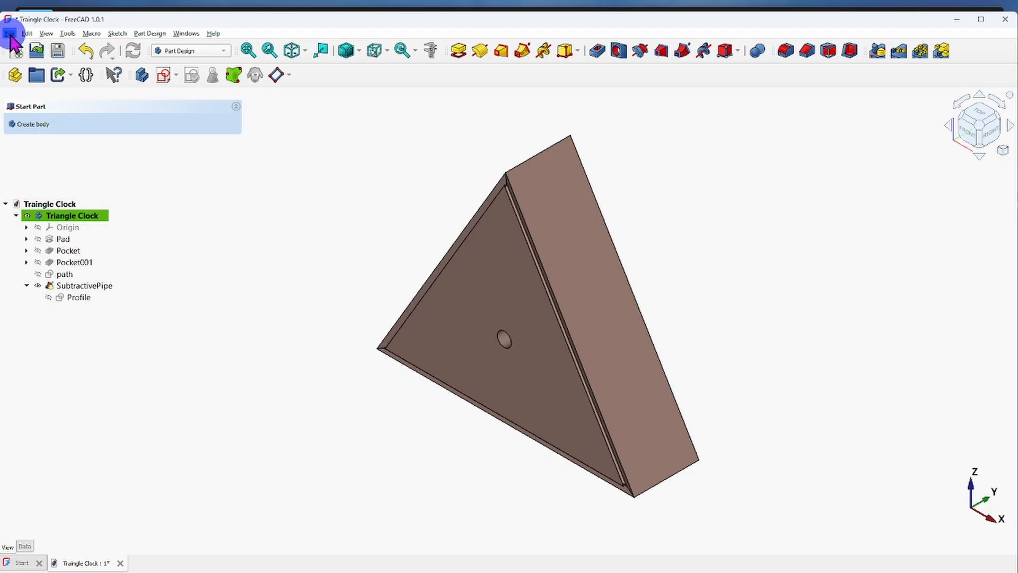
{"action": "left_click", "coordinate": [9, 34]}
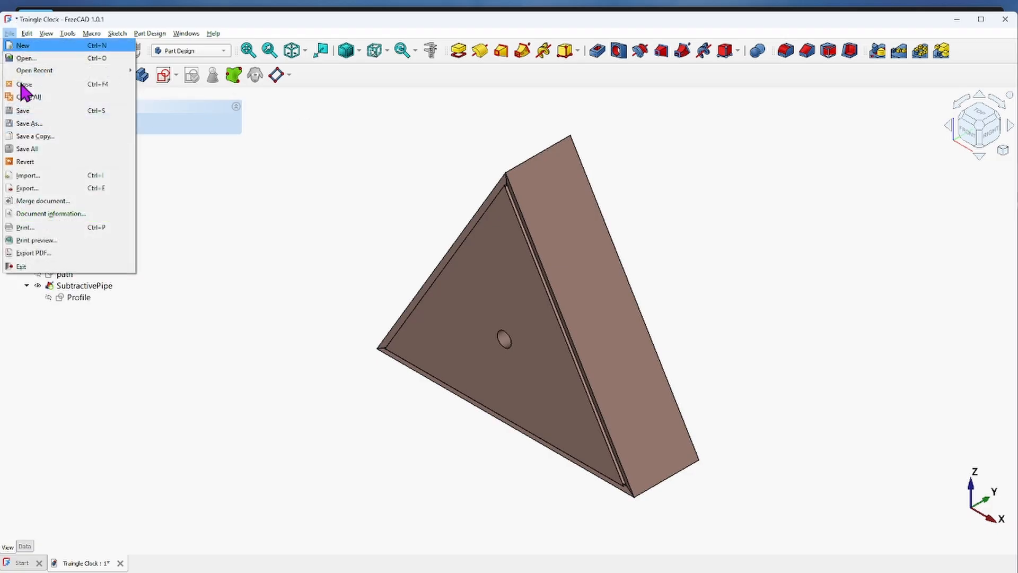
{"action": "left_click", "coordinate": [20, 266]}
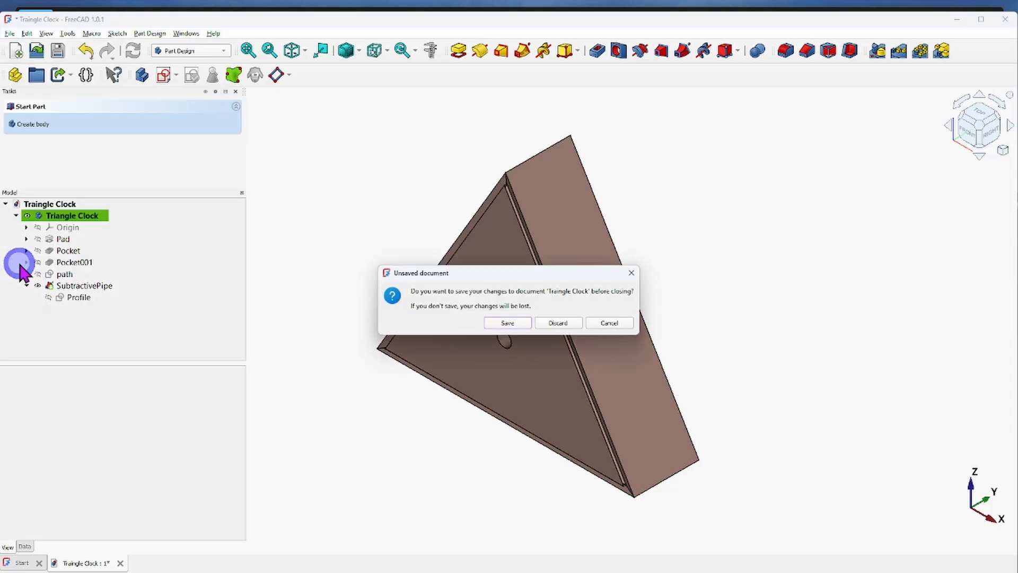
{"action": "left_click", "coordinate": [510, 323]}
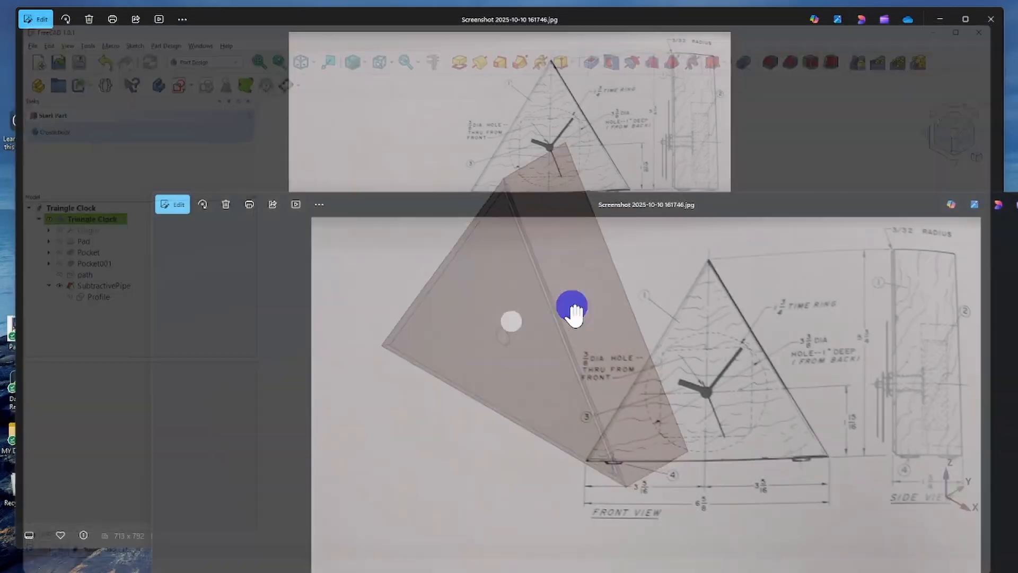